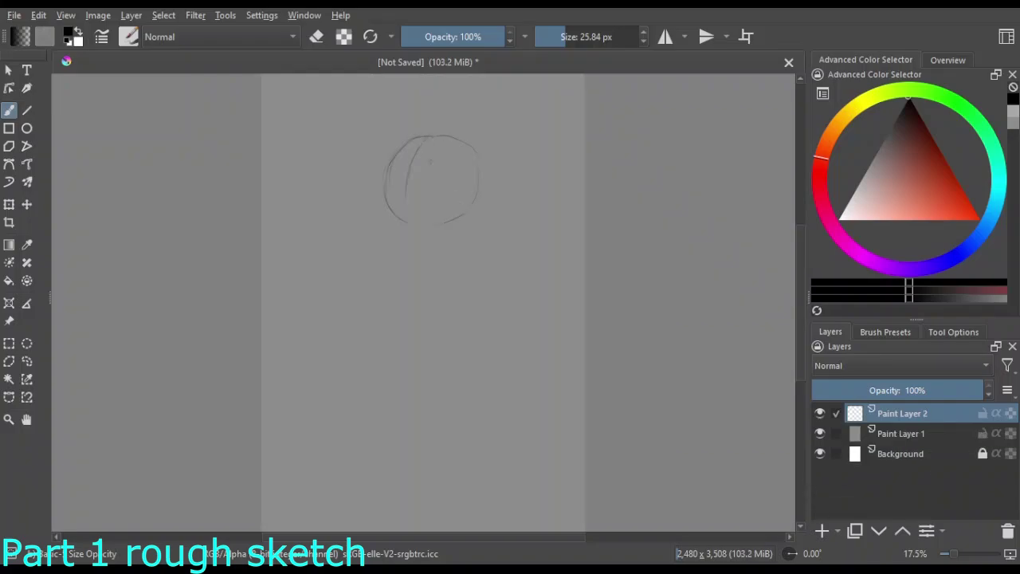
On a new layer, sketch both eye marks, checking and correcting them in mirrored view
key("Insert")
mouse_move(404, 177)
left_mouse_down()
mouse_move(393, 186)
mouse_move(448, 177)
mouse_move(419, 184)
mouse_move(434, 184)
mouse_move(401, 207)
left_mouse_up()
key("m")
key("m")
key("e")
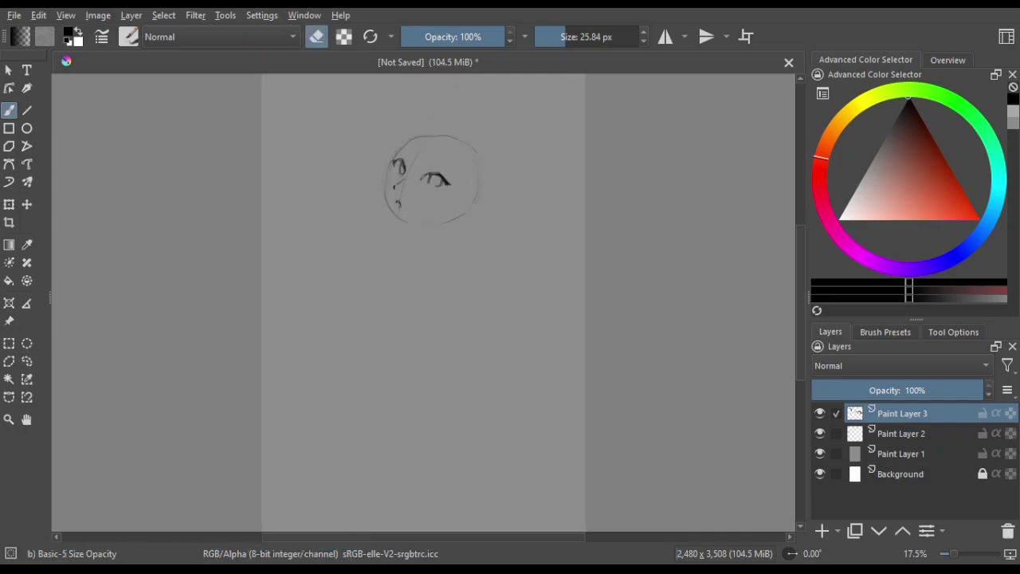
left_click_drag(421, 172, 435, 185)
scroll(397, 122, "up", 3)
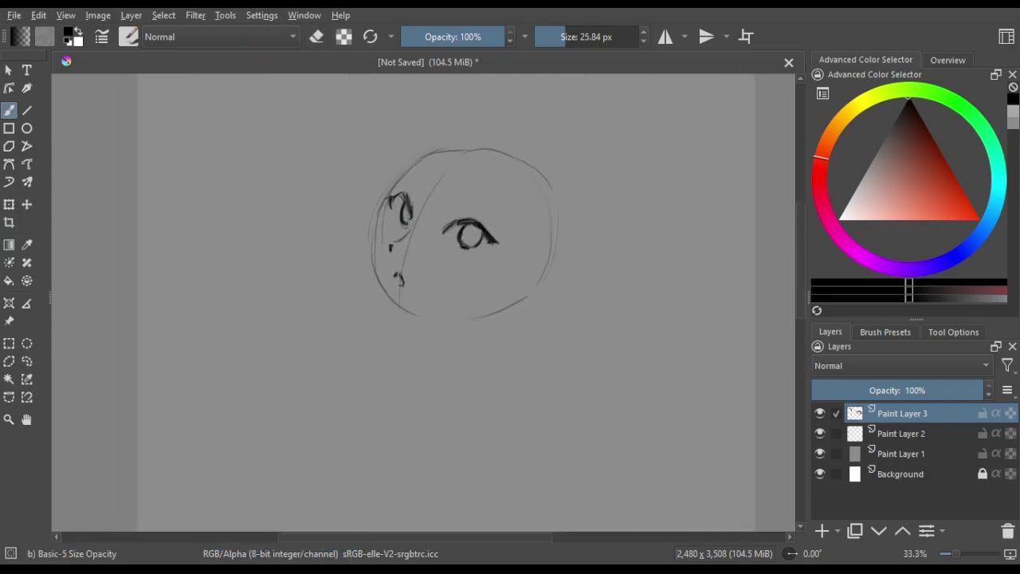
key("m")
key("e")
left_click_drag(381, 227, 389, 244)
key("m")
left_click_drag(387, 195, 400, 206)
Lasso the right eye, shift it left and down into place, then deselect
key("m")
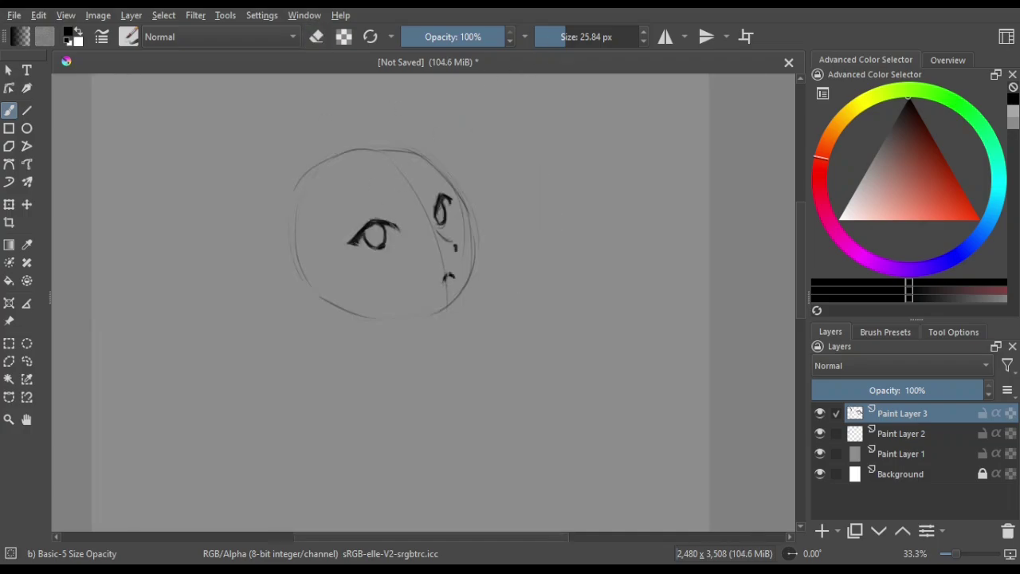
key("m")
key("m")
key("m")
left_click_drag(470, 202, 469, 203)
key("t")
left_click_drag(522, 155, 511, 161)
key("ctrl+shift+a")
Add an eyebrow stroke by the left eye and darken the left face contour on a new layer
key("m")
key("m")
key("b")
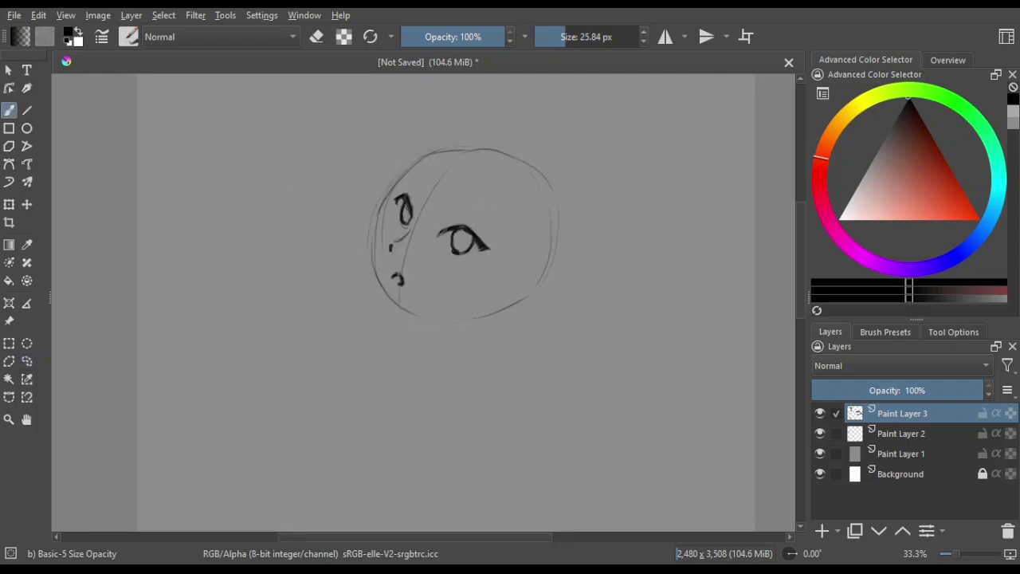
left_click_drag(417, 198, 417, 213)
key("m")
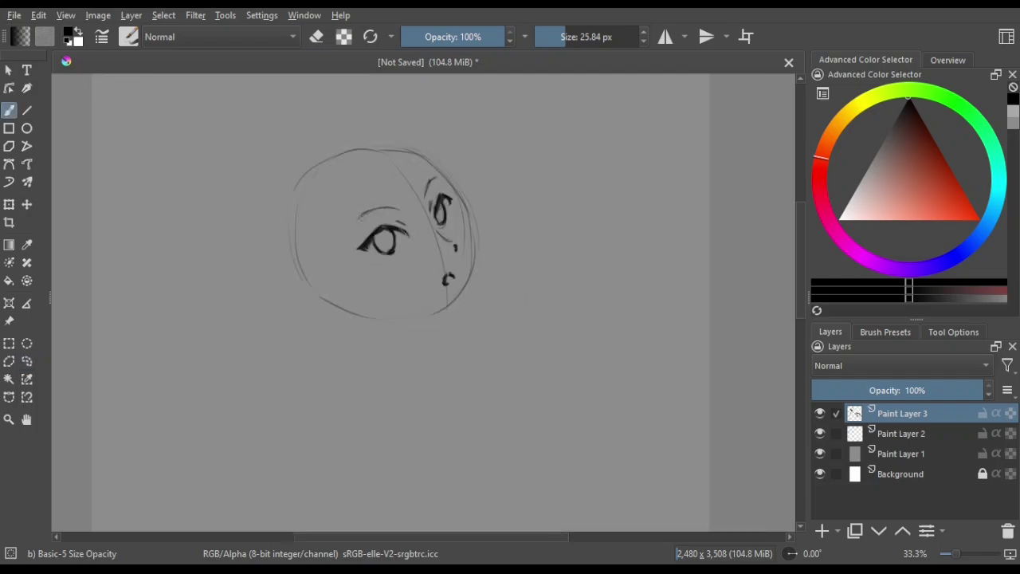
key("m")
key("Insert")
mouse_move(383, 194)
left_mouse_down()
mouse_move(397, 309)
mouse_move(397, 284)
mouse_move(416, 307)
left_mouse_up()
Ink a bold outline over the cheek, jaw line and top of the head
key("m")
left_click_drag(329, 265, 372, 292)
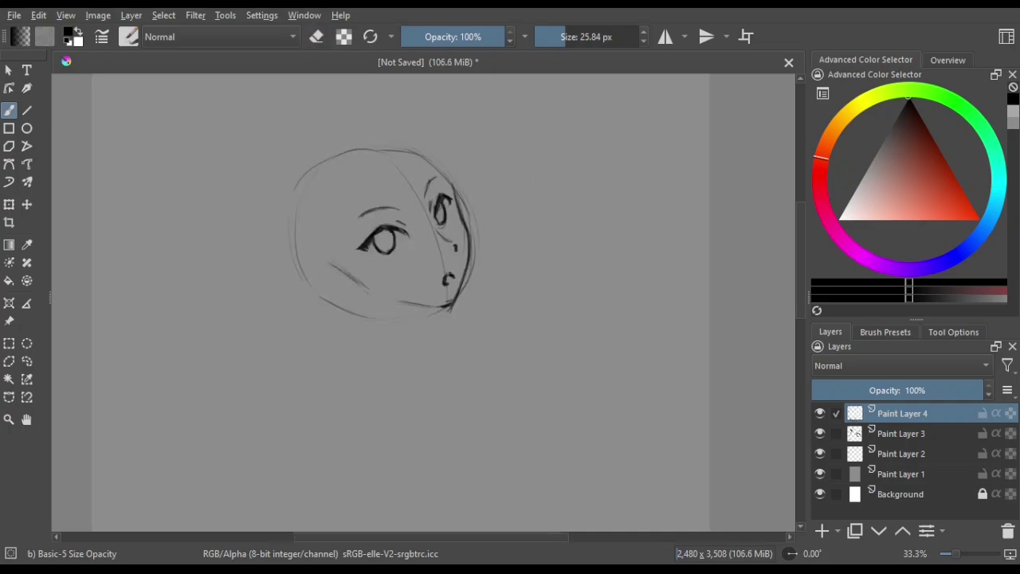
left_click_drag(453, 187, 470, 256)
key("m")
left_click_drag(394, 192, 378, 279)
left_click_drag(390, 216, 396, 308)
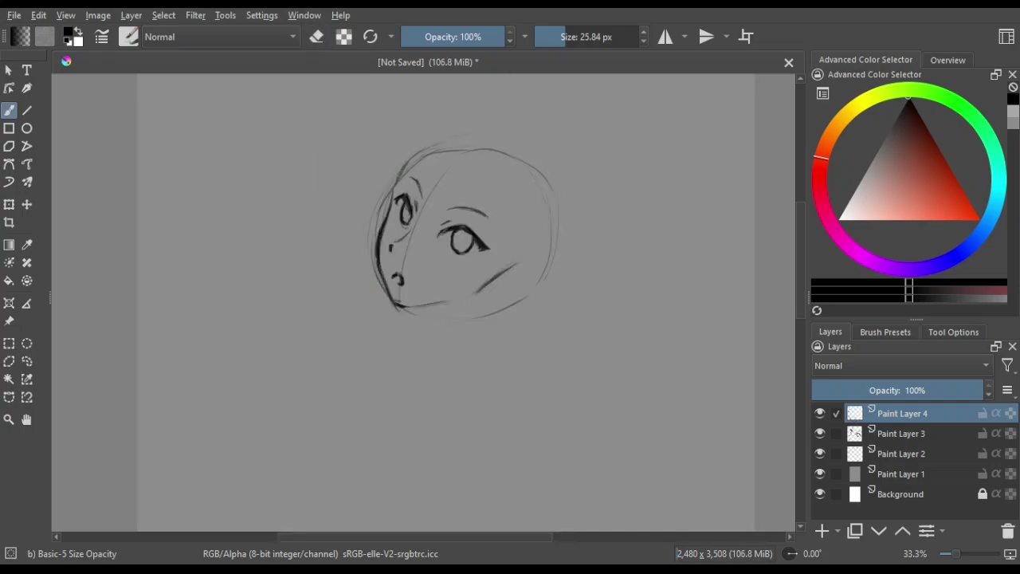
left_click_drag(418, 152, 520, 166)
key("m")
left_click_drag(347, 143, 308, 251)
key("m")
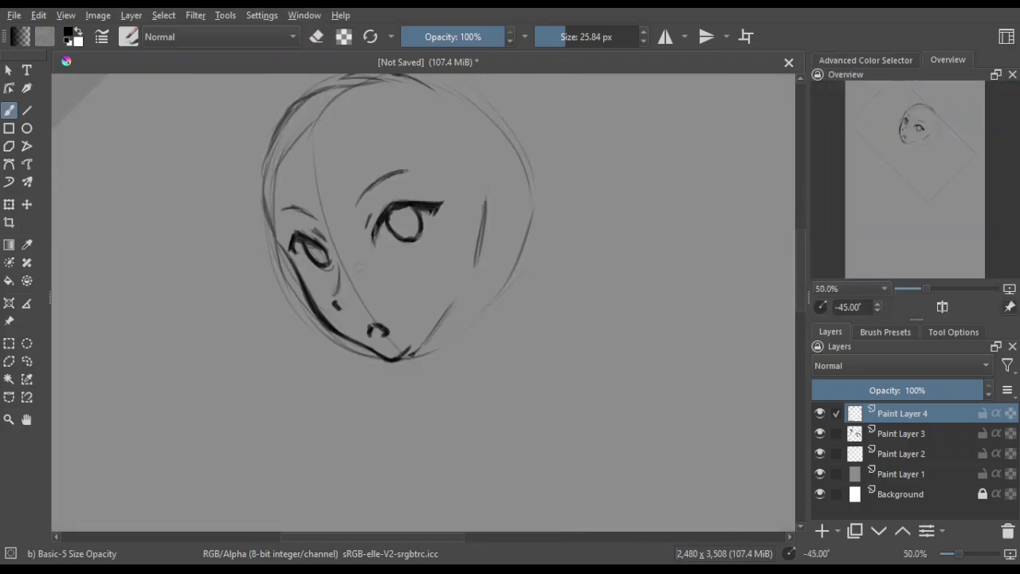
With rotation reset, draw the ear on the right and add Paint Layer 5 for the body
key("5")
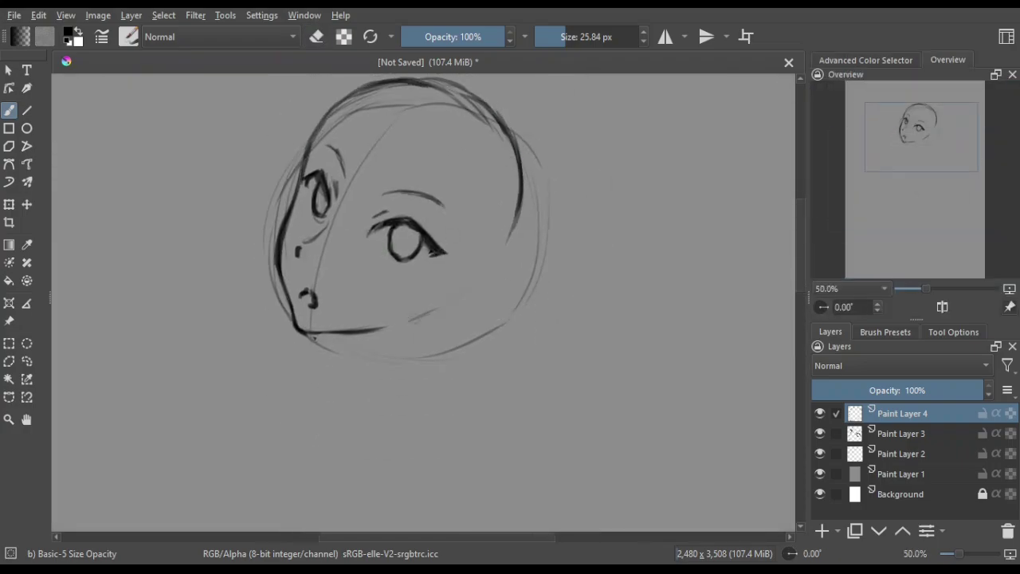
mouse_move(478, 259)
left_mouse_down()
mouse_move(472, 291)
mouse_move(491, 275)
left_mouse_up()
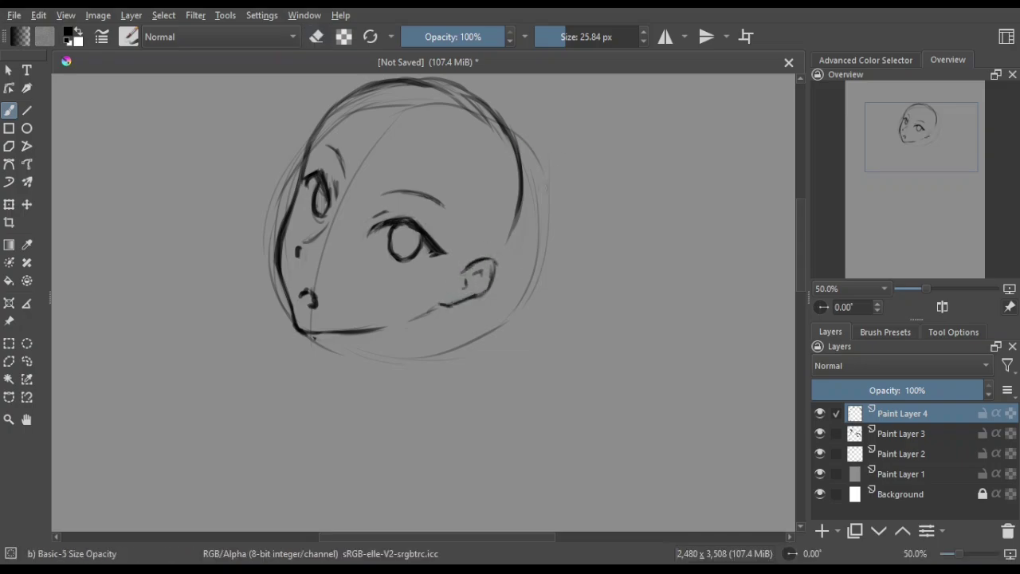
key("minus")
mouse_move(433, 475)
left_mouse_down()
mouse_move(455, 347)
mouse_move(471, 405)
left_mouse_up()
key("Insert")
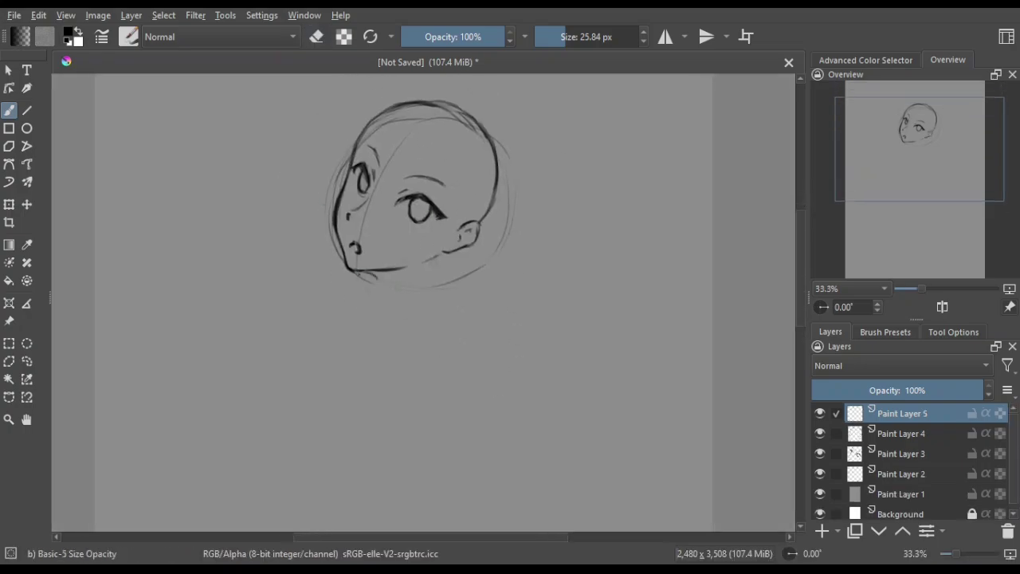
Rough in the neck, back, shoulder, chest and torso lines below the head
key("minus")
mouse_move(386, 263)
left_mouse_down()
mouse_move(390, 279)
mouse_move(454, 322)
left_mouse_up()
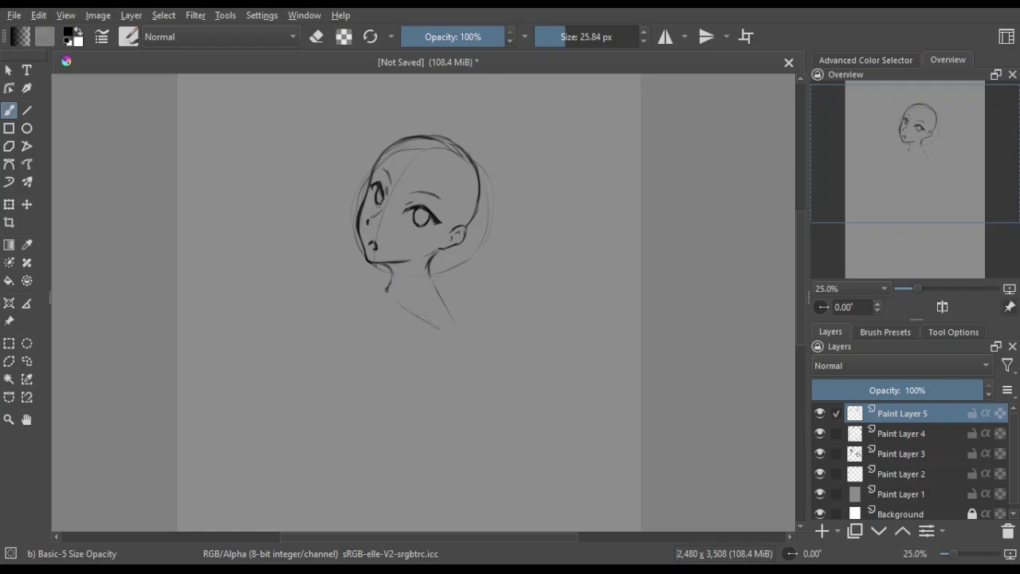
left_click_drag(369, 300, 343, 359)
left_click_drag(343, 377, 362, 426)
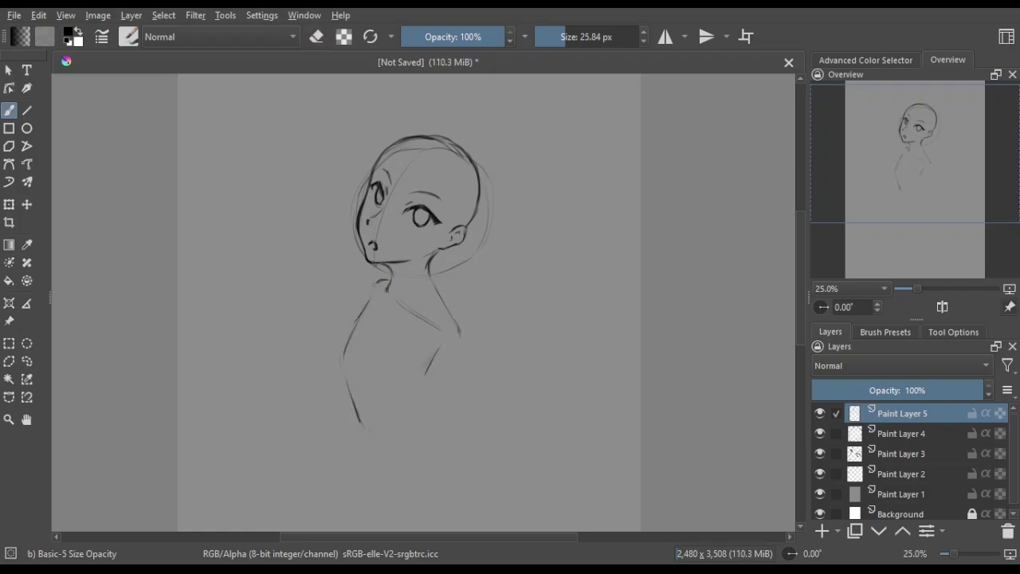
left_click_drag(422, 394, 359, 431)
left_click_drag(446, 461, 433, 402)
left_click_drag(329, 297, 422, 305)
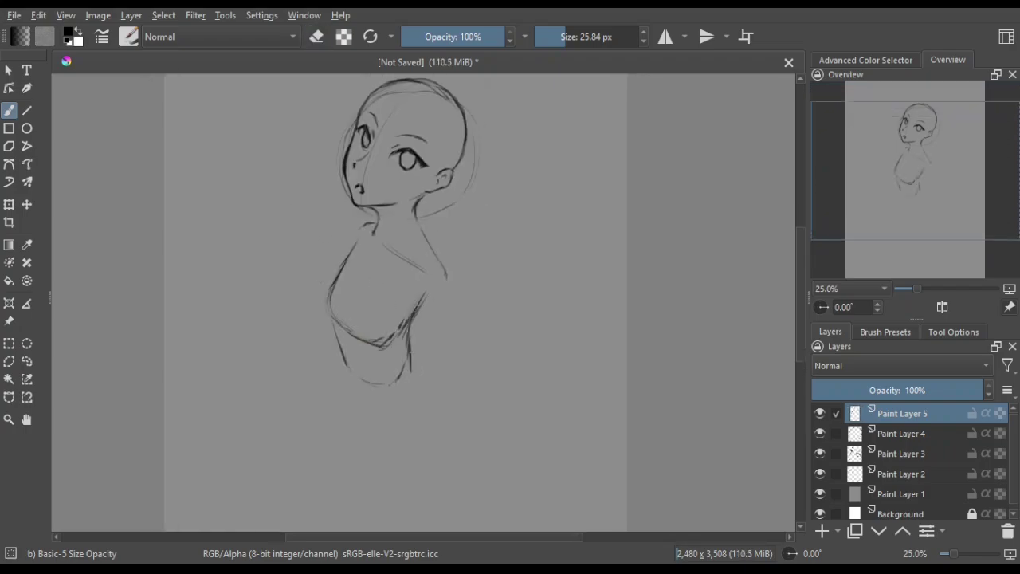
left_click_drag(413, 344, 443, 392)
mouse_move(375, 220)
left_mouse_down()
mouse_move(325, 335)
mouse_move(329, 280)
mouse_move(424, 297)
left_mouse_up()
Add further torso strokes, checking proportions in mirrored view
key("m")
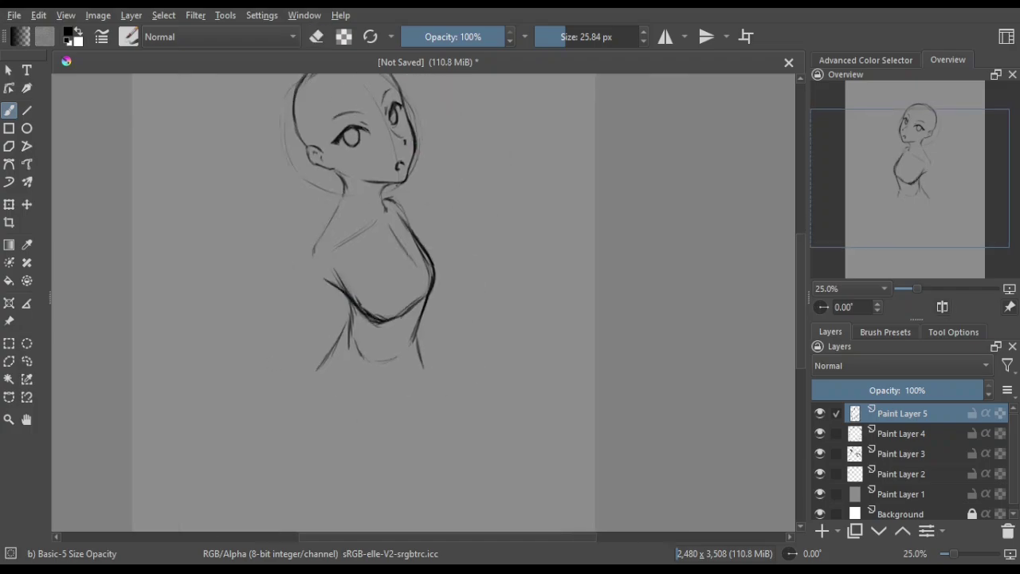
left_click_drag(428, 255, 399, 380)
left_click_drag(398, 319, 458, 319)
left_click_drag(365, 390, 460, 421)
key("m")
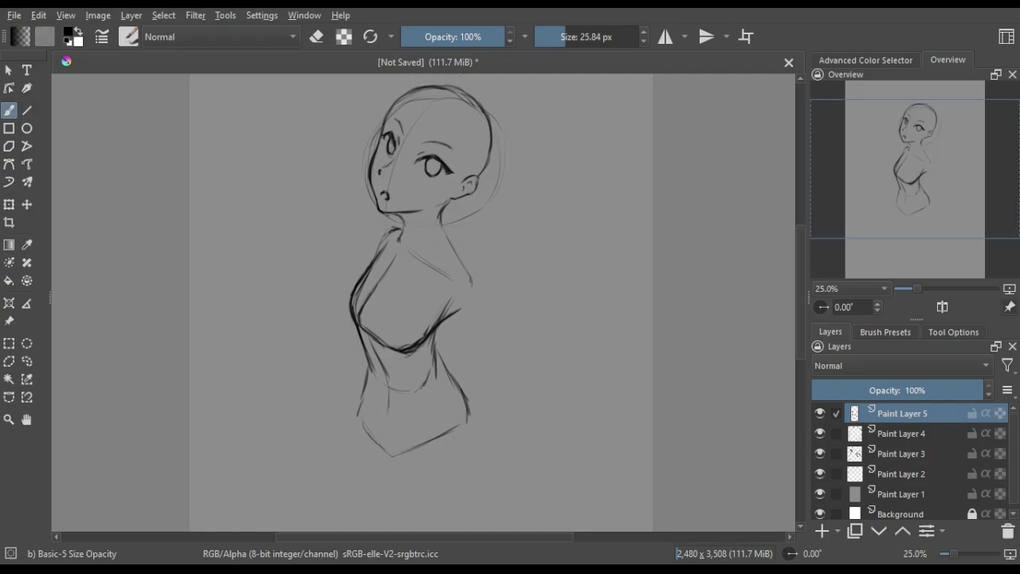
key("m")
mouse_move(367, 228)
left_mouse_down()
mouse_move(375, 311)
mouse_move(404, 332)
left_mouse_up()
scroll(414, 303, "down", 3)
key("m")
scroll(421, 375, "up", 3)
scroll(421, 375, "down", 2)
Sketch the hips and legs down the page and fade the rough body layer
left_click_drag(351, 358, 343, 451)
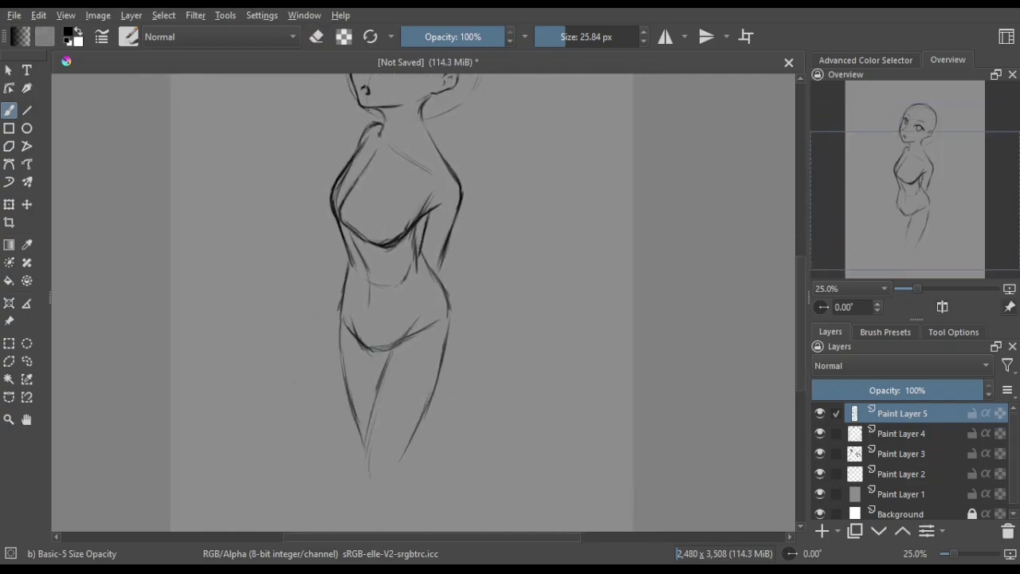
left_click_drag(375, 350, 363, 470)
scroll(385, 237, "up", 3)
left_click_drag(957, 390, 887, 390)
On a new layer with a brush of about 16 px, ink the neck and shoulder lines
key("Insert")
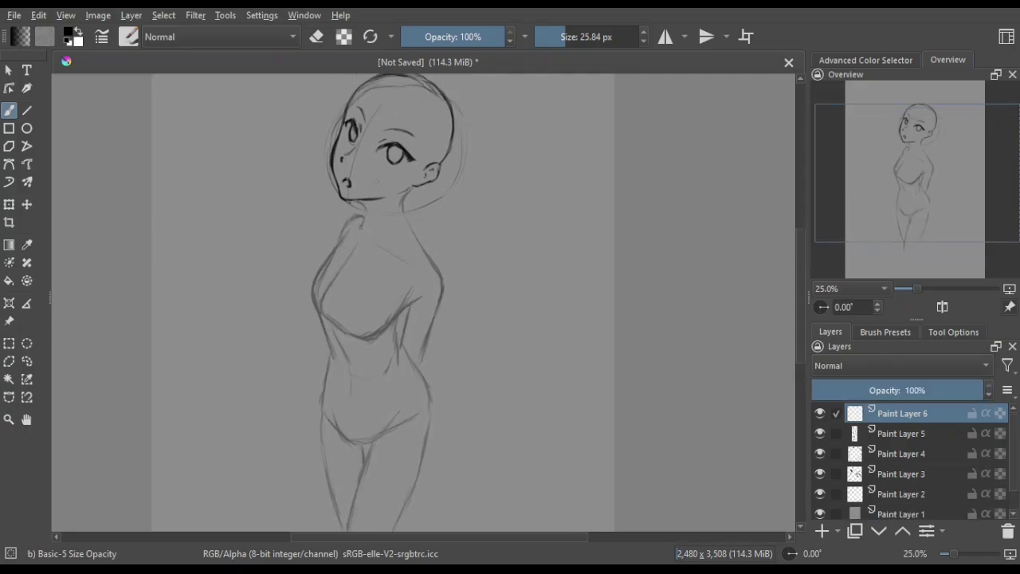
key("bracketleft")
key("bracketleft")
left_click_drag(360, 203, 364, 231)
left_click_drag(402, 193, 443, 314)
key("ctrl+z")
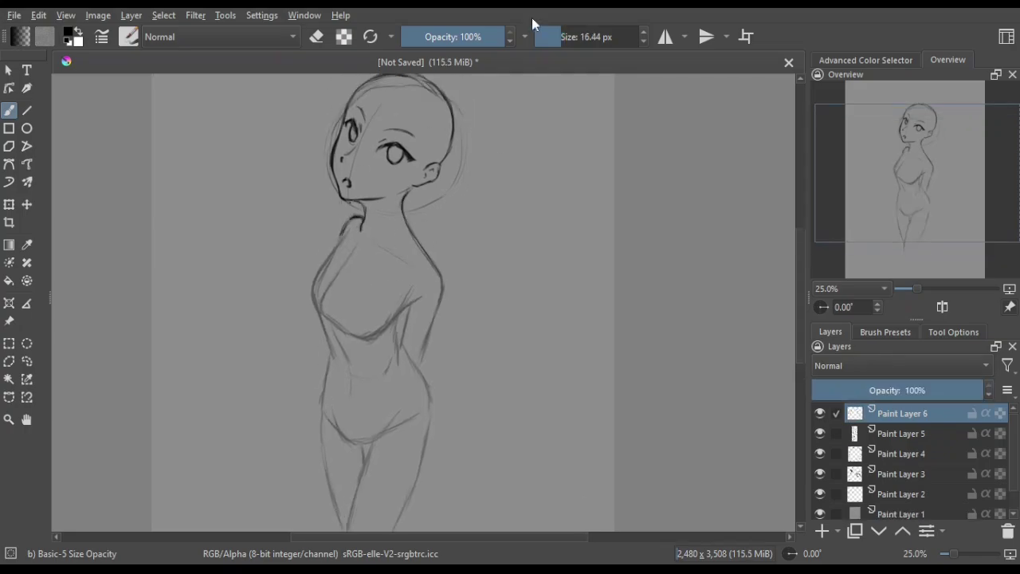
left_click_drag(438, 267, 456, 298)
mouse_move(348, 227)
left_mouse_down()
mouse_move(301, 289)
mouse_move(372, 340)
left_mouse_up()
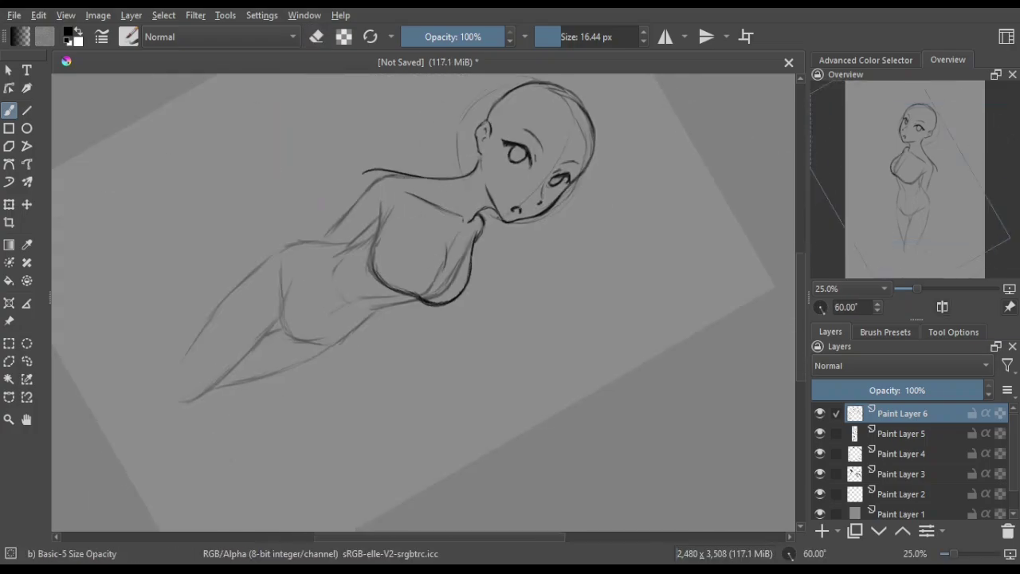
Ink the dark lower edge of the top and the torso strokes
key("6")
key("6")
key("6")
key("5")
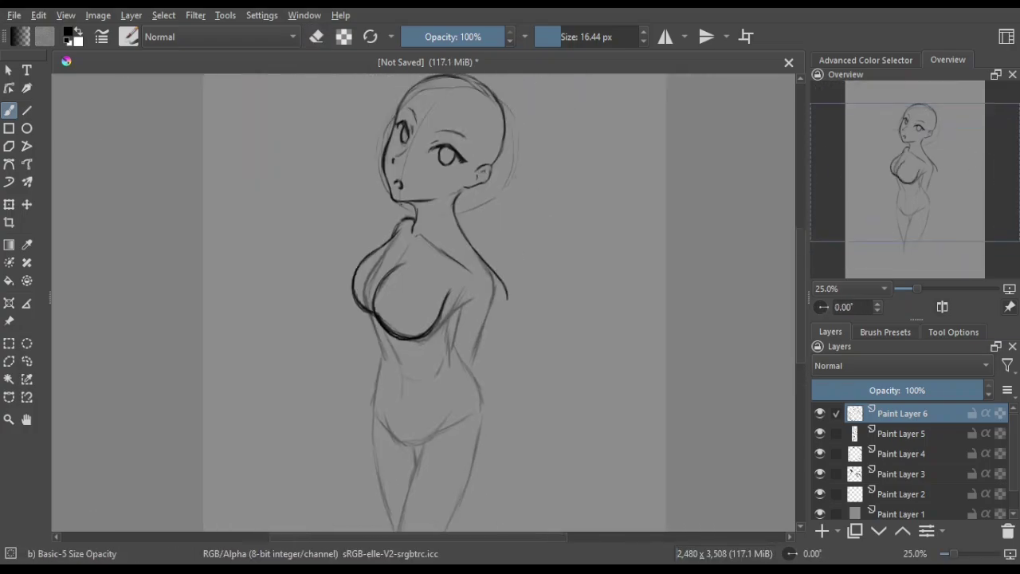
left_click_drag(414, 319, 391, 263)
left_click_drag(344, 239, 426, 263)
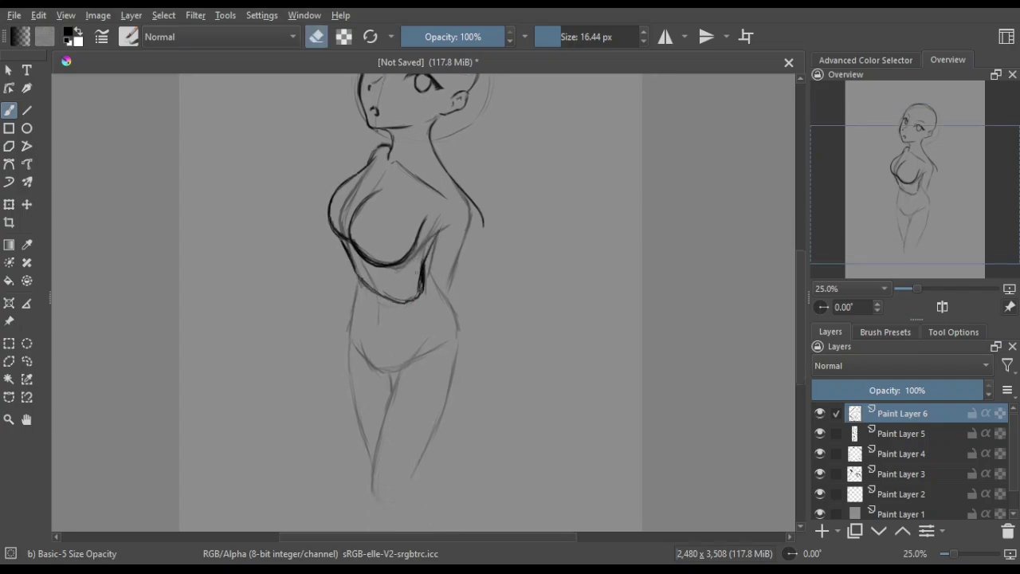
left_click_drag(351, 244, 360, 283)
key("m")
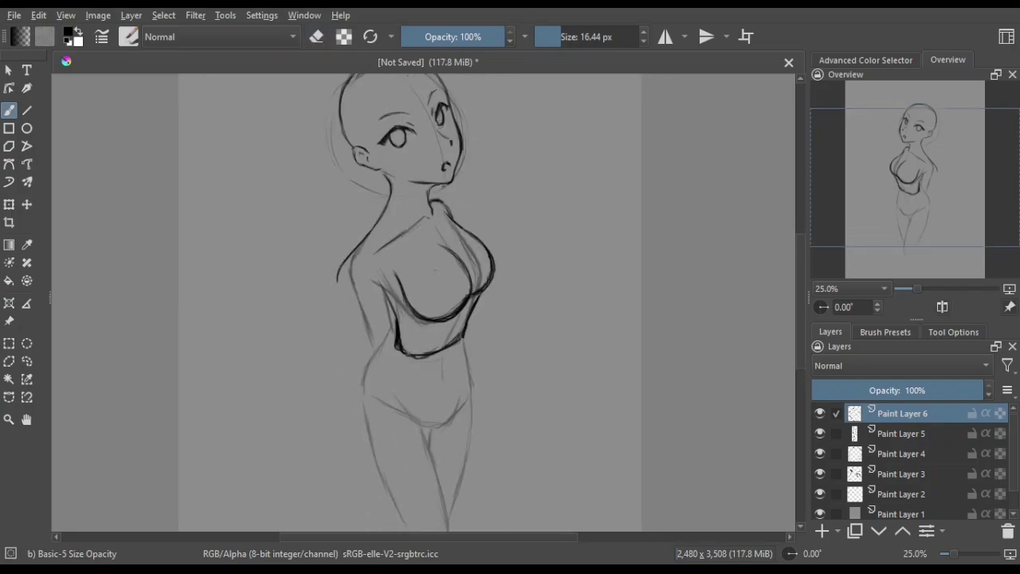
left_click_drag(387, 203, 408, 263)
left_click_drag(423, 303, 437, 365)
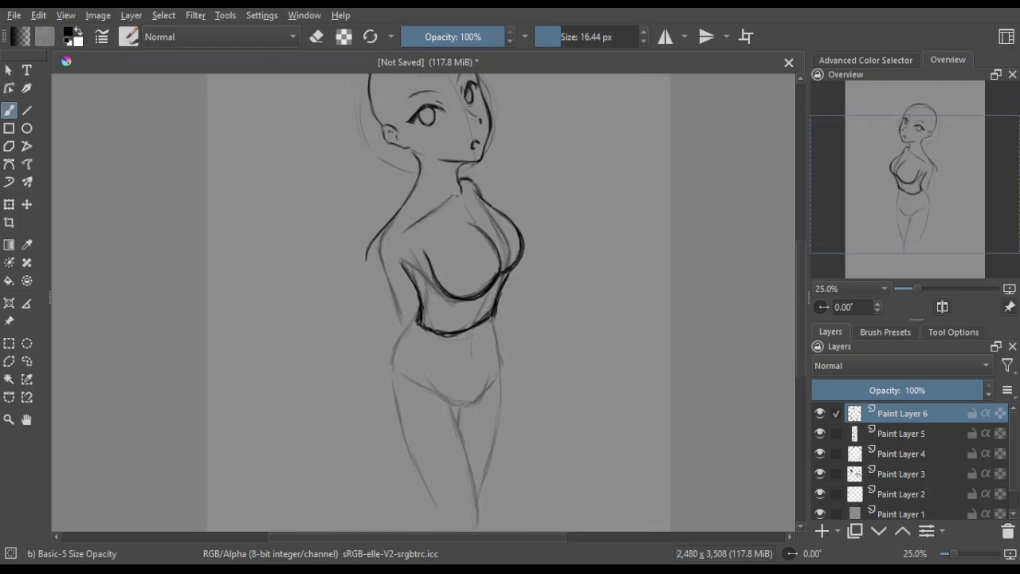
Darken the right arm outline and the adjacent torso line
key("m")
left_click_drag(469, 238, 475, 301)
left_click_drag(435, 263, 434, 325)
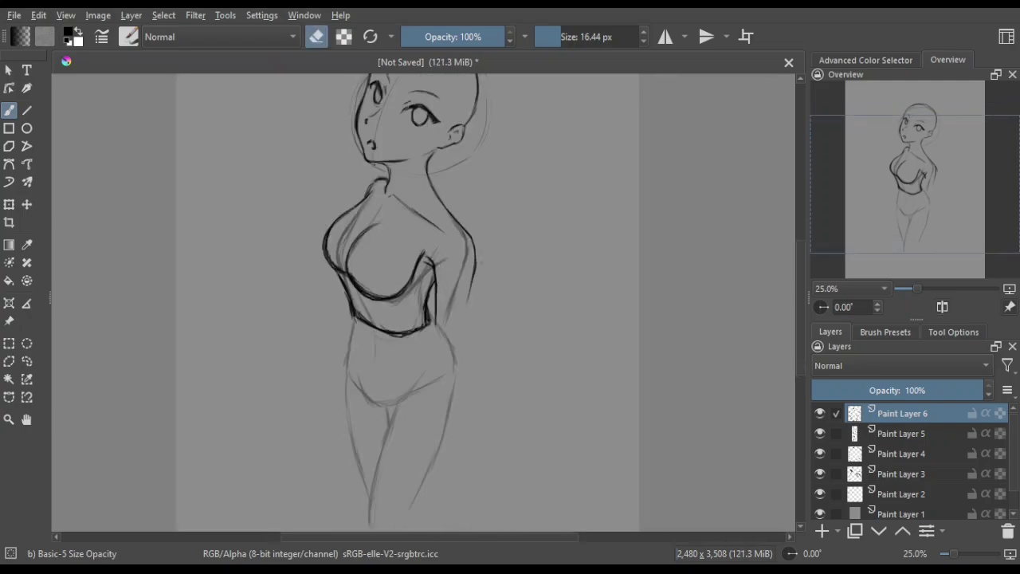
left_click_drag(473, 257, 461, 355)
left_click_drag(478, 223, 501, 183)
left_click_drag(482, 351, 489, 379)
Ink the left torso, hip curves and the outer and inner leg outlines
mouse_move(378, 313)
left_mouse_down()
mouse_move(412, 403)
mouse_move(404, 400)
left_mouse_up()
left_click_drag(384, 362, 477, 378)
left_click_drag(420, 410, 412, 506)
left_click_drag(483, 379, 451, 494)
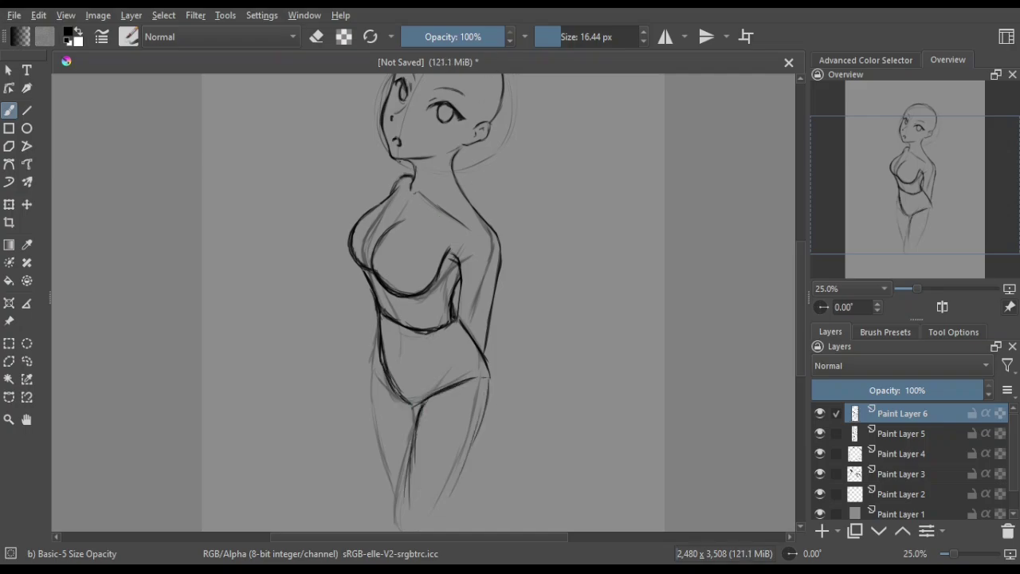
left_click_drag(439, 398, 433, 338)
left_click_drag(414, 344, 390, 443)
left_click_drag(465, 333, 435, 398)
mouse_move(373, 283)
left_mouse_down()
mouse_move(342, 283)
mouse_move(358, 443)
left_mouse_up()
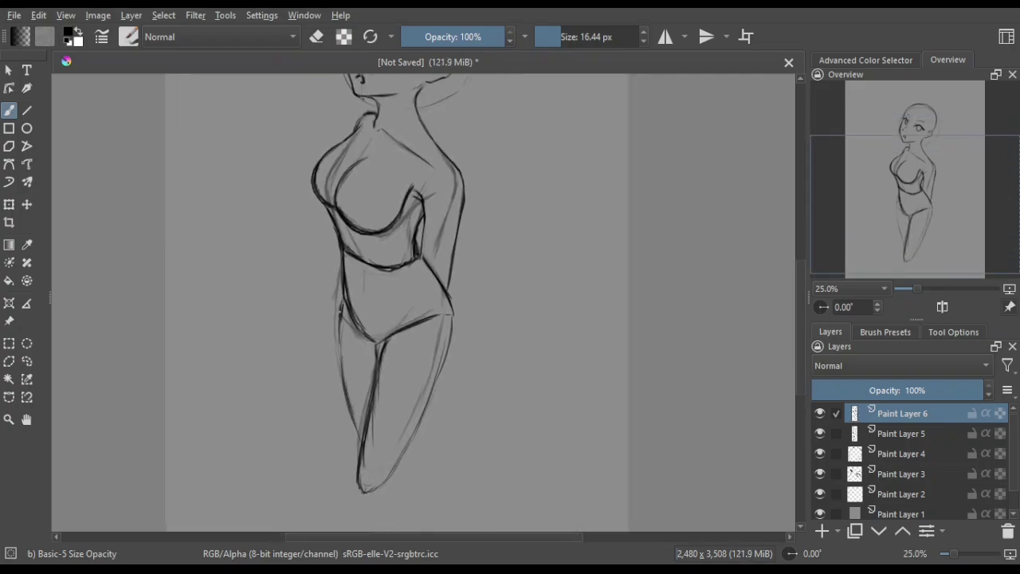
left_click_drag(341, 289, 360, 446)
left_click_drag(340, 317, 349, 396)
Extend the lower-leg lines down to the bottom of the page
key("minus")
key("plus")
left_click_drag(384, 350, 367, 416)
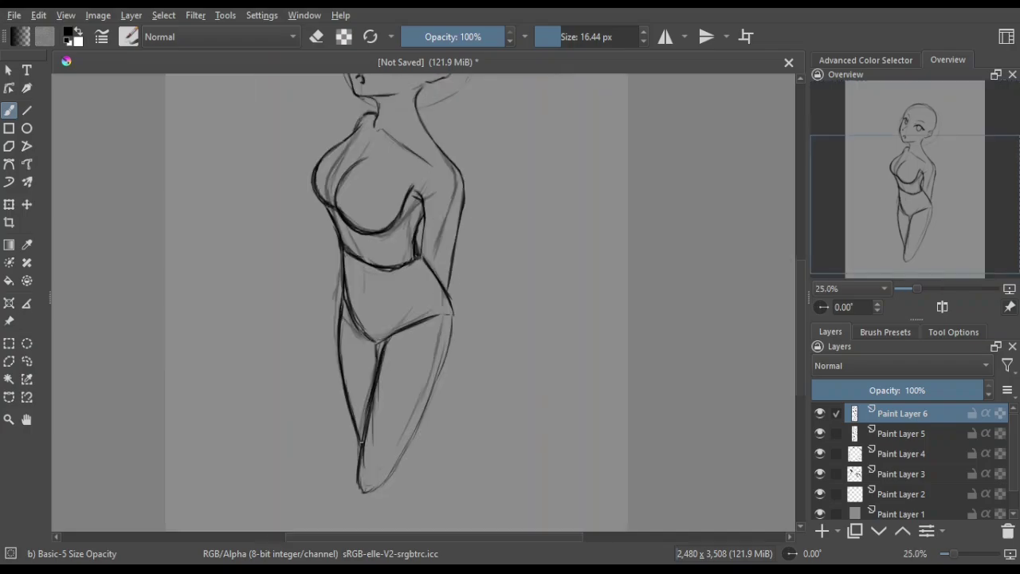
left_click_drag(440, 371, 400, 454)
key("minus")
left_click_drag(405, 411, 393, 467)
left_click_drag(412, 408, 415, 468)
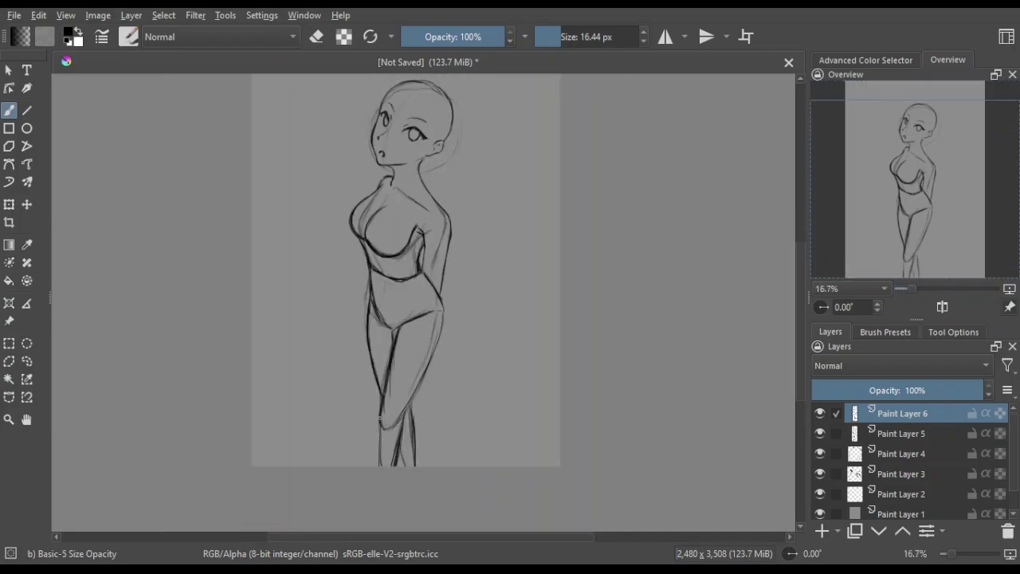
Resize the head on its layer with the Transform tool
key("minus")
key("Page_Down")
key("Page_Down")
key("ctrl+t")
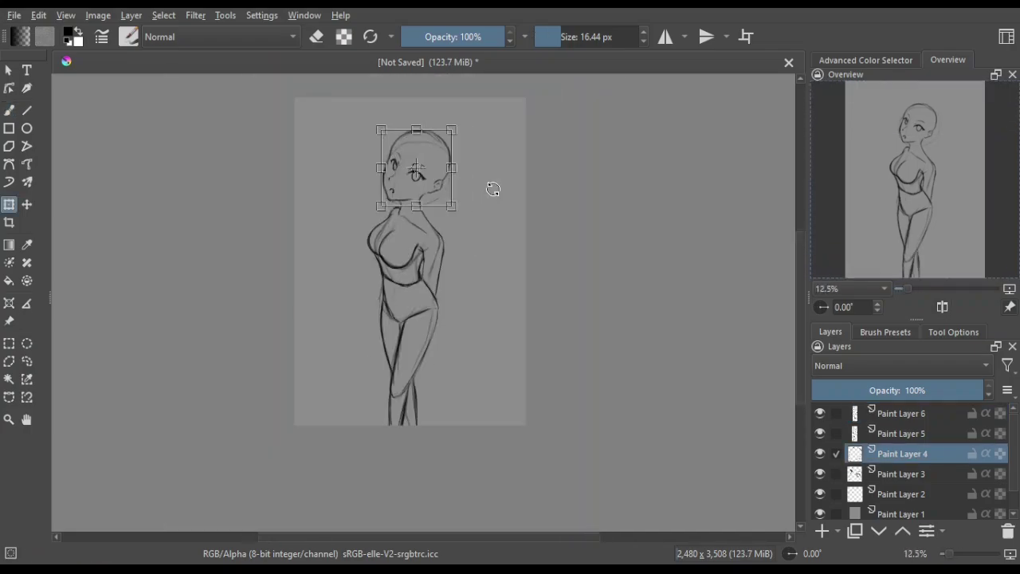
key("Return")
key("b")
Transform the selected right eye into a better position
key("plus")
key("plus")
key("plus")
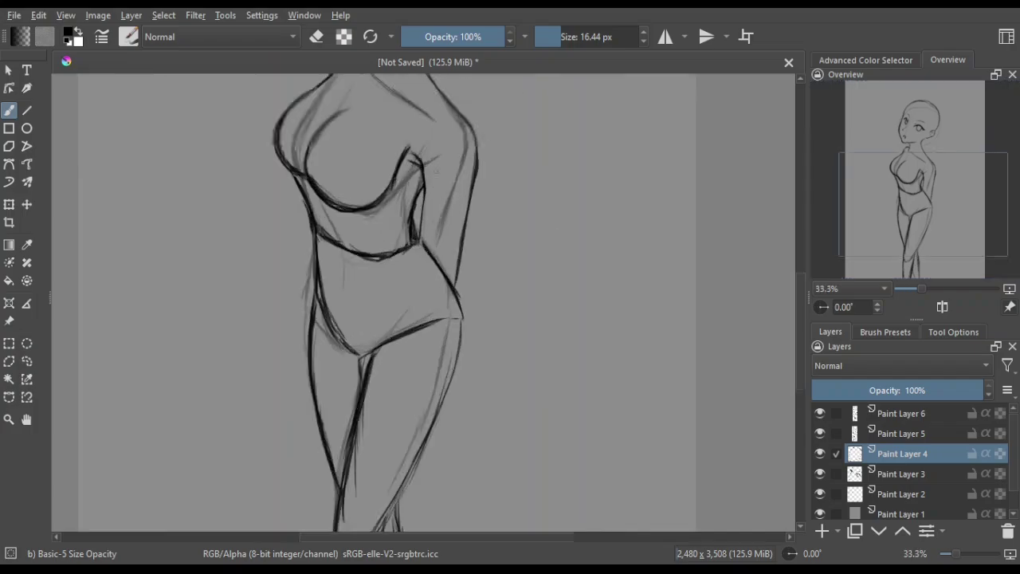
key("Page_Down")
key("ctrl+t")
mouse_move(379, 239)
left_mouse_down()
mouse_move(375, 297)
mouse_move(431, 273)
left_mouse_up()
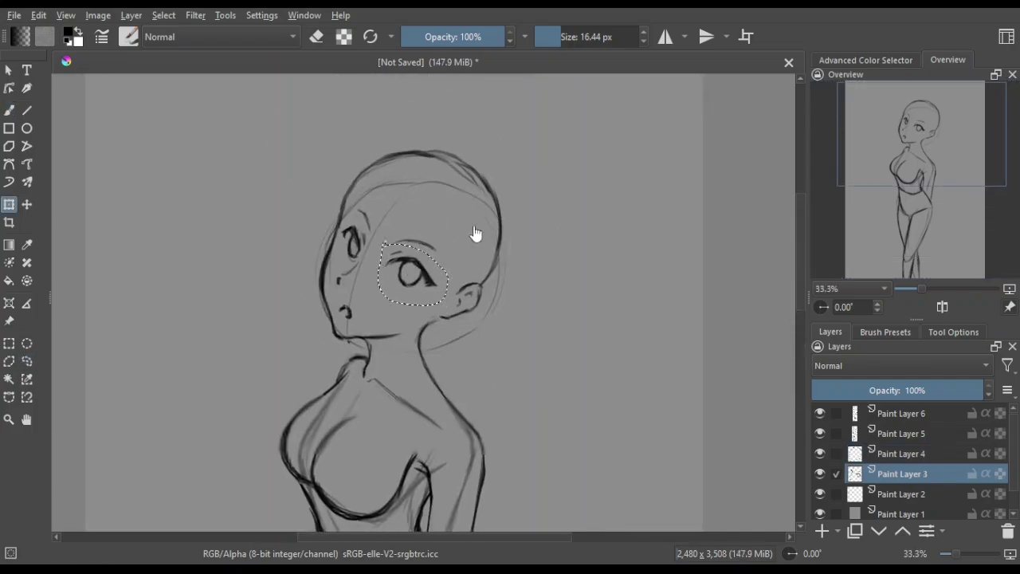
key("Return")
key("b")
Merge the clean lines into Paint Layer 5, erase the old chest strokes and redraw the chest outline
key("Page_Up")
key("e")
key("e")
key("Page_Up")
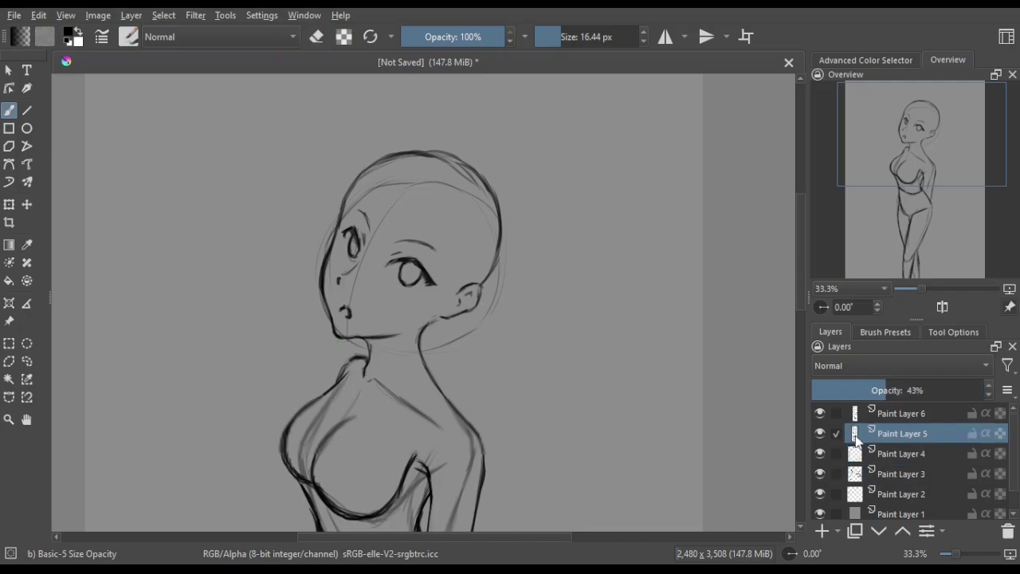
mouse_move(432, 403)
left_mouse_down()
mouse_move(412, 295)
mouse_move(436, 299)
left_mouse_up()
left_click_drag(319, 295, 303, 383)
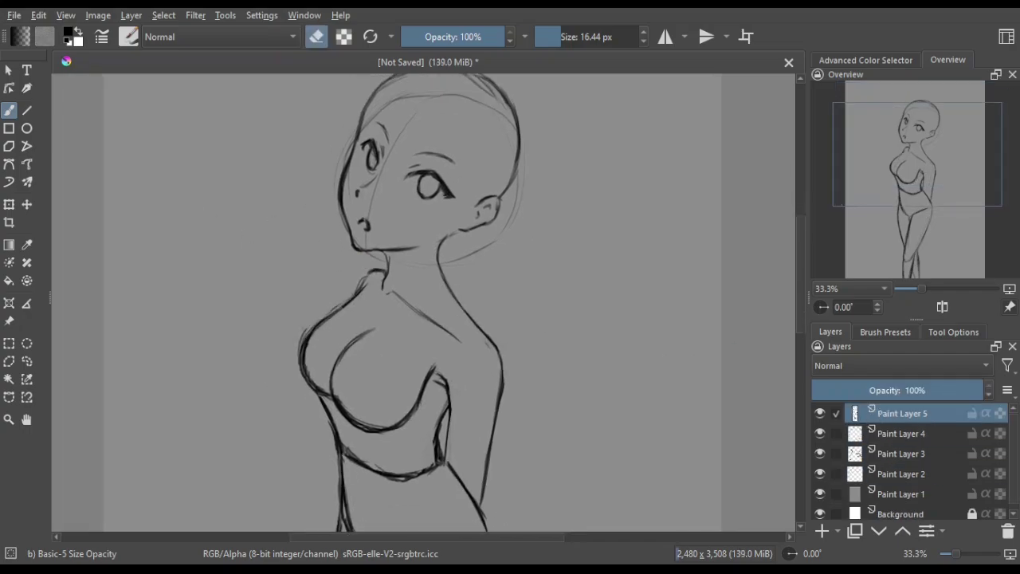
key("6")
key("6")
key("slash")
left_click_drag(391, 319, 458, 398)
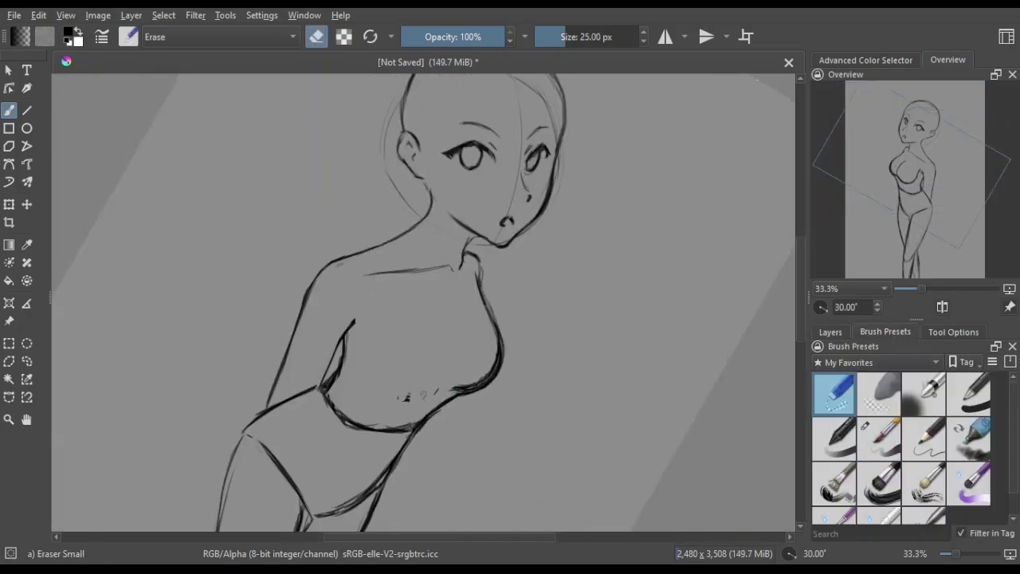
key("slash")
left_click_drag(360, 335, 426, 394)
key("6")
key("5")
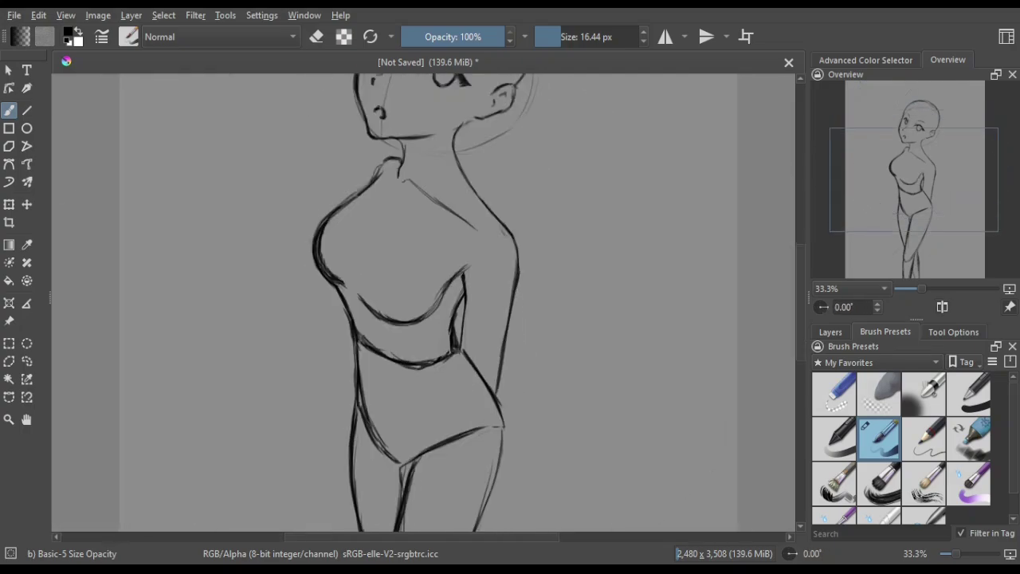
Erase stray torso lines, then lasso and rotate the hips and legs
key("e")
mouse_move(337, 410)
left_mouse_down()
mouse_move(337, 291)
mouse_move(367, 285)
left_mouse_up()
key("e")
key("minus")
key("minus")
key("ctrl+t")
left_click_drag(422, 204, 547, 410)
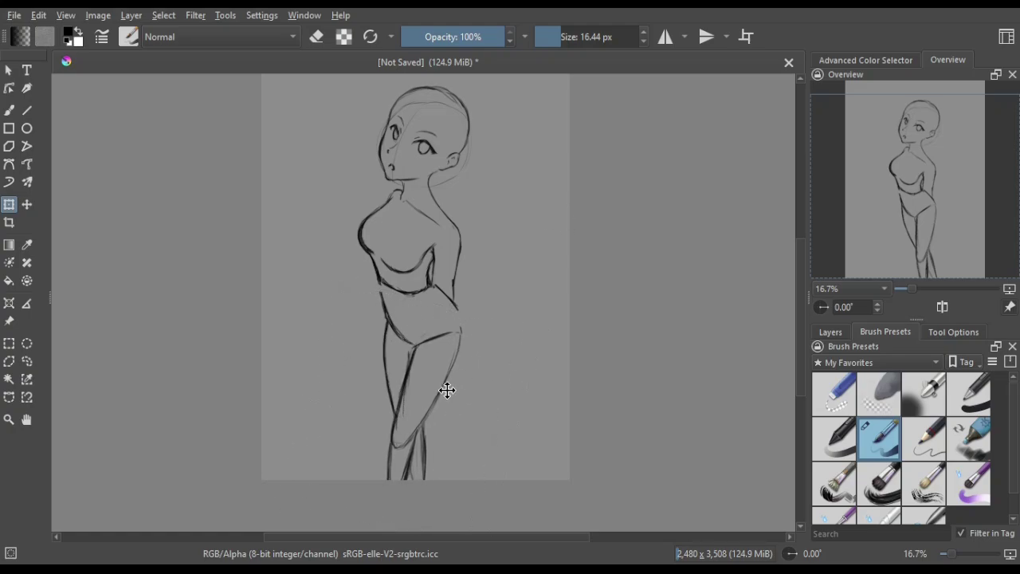
Rotate layers 2–5 together so the figure leans forward
key("Return")
key("ctrl+shift+a")
key("ctrl+t")
left_click_drag(542, 152, 508, 178)
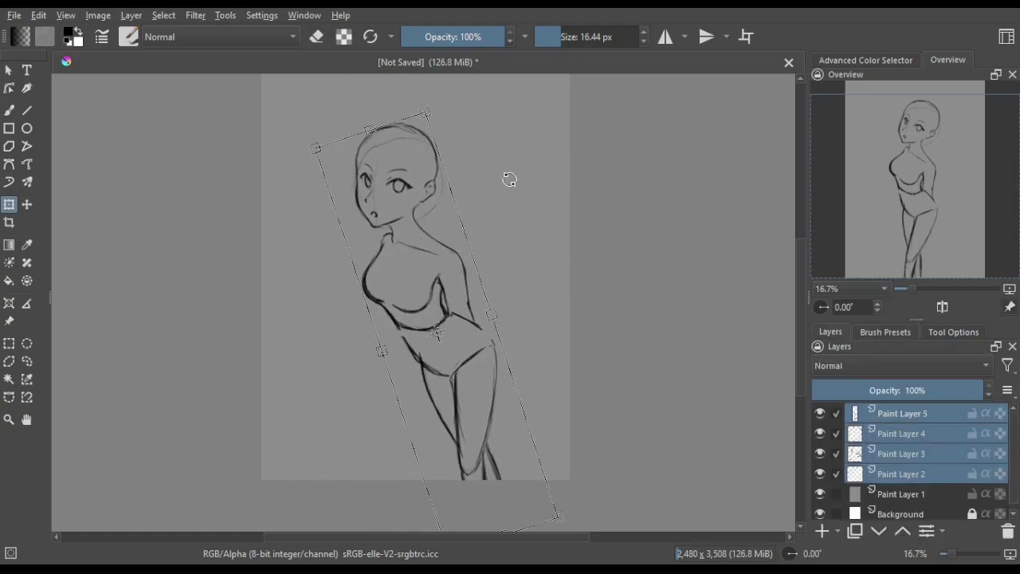
key("Return")
Lasso and delete the old legs below the torso, merging Paint Layer 3 away
left_click_drag(433, 499, 411, 352)
key("Delete")
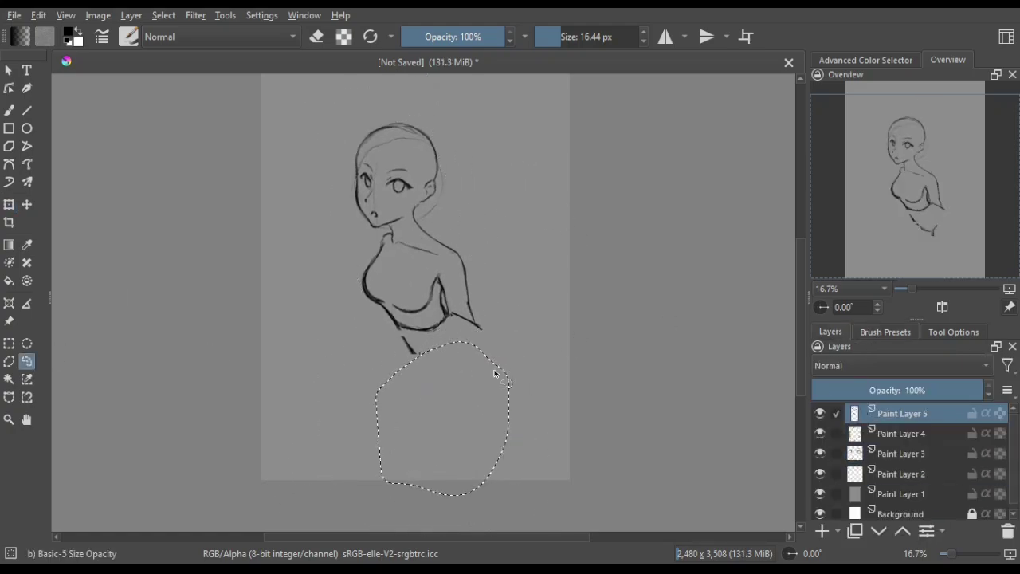
key("Page_Down")
key("Page_Down")
key("Page_Down")
key("ctrl+shift+a")
key("shift+Delete")
key("b")
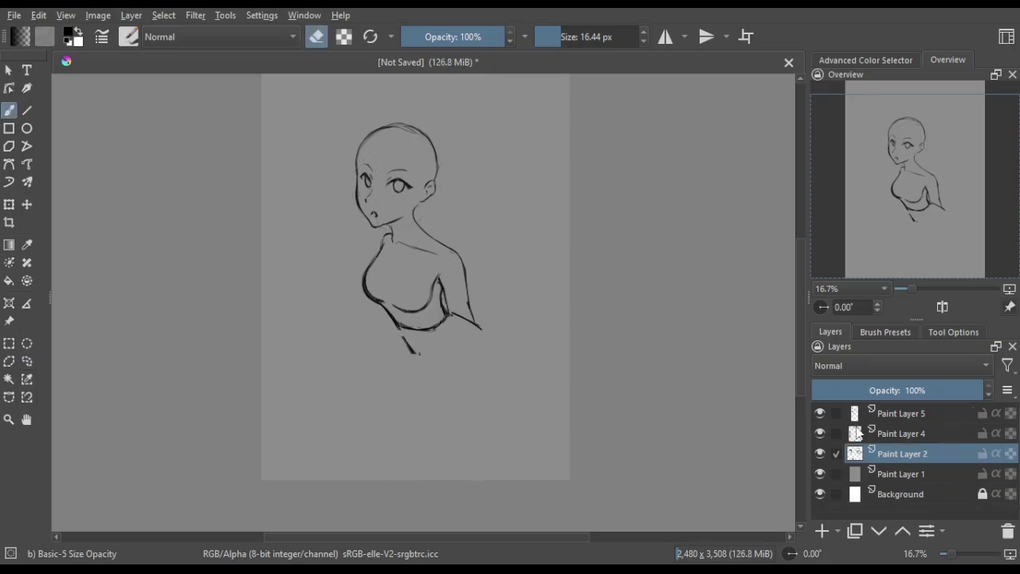
key("Page_Up")
key("Page_Up")
Sketch new curvier hips and legs on Paint Layer 5, erasing the old left-leg line
left_click_drag(418, 365, 481, 327)
mouse_move(399, 329)
left_mouse_down()
mouse_move(412, 354)
mouse_move(397, 440)
left_mouse_up()
key("e")
key("e")
left_click_drag(399, 403, 408, 471)
left_click_drag(438, 389, 424, 445)
left_click_drag(483, 341, 446, 478)
mouse_move(400, 348)
left_mouse_down()
mouse_move(408, 478)
mouse_move(465, 360)
left_mouse_up()
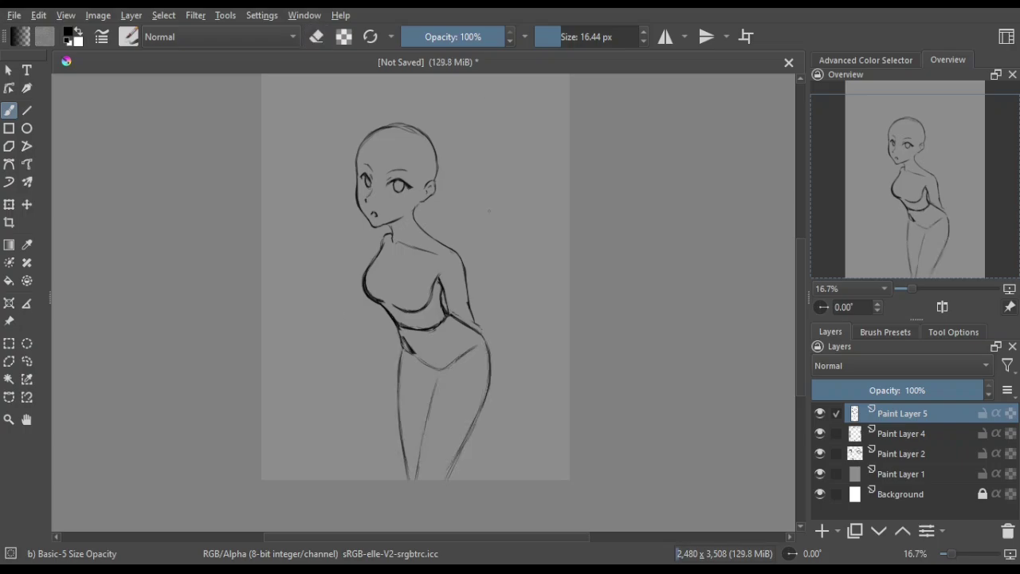
On Paint Layer 4, draw hair strands down the left side of the head
key("Page_Down")
key("e")
key("e")
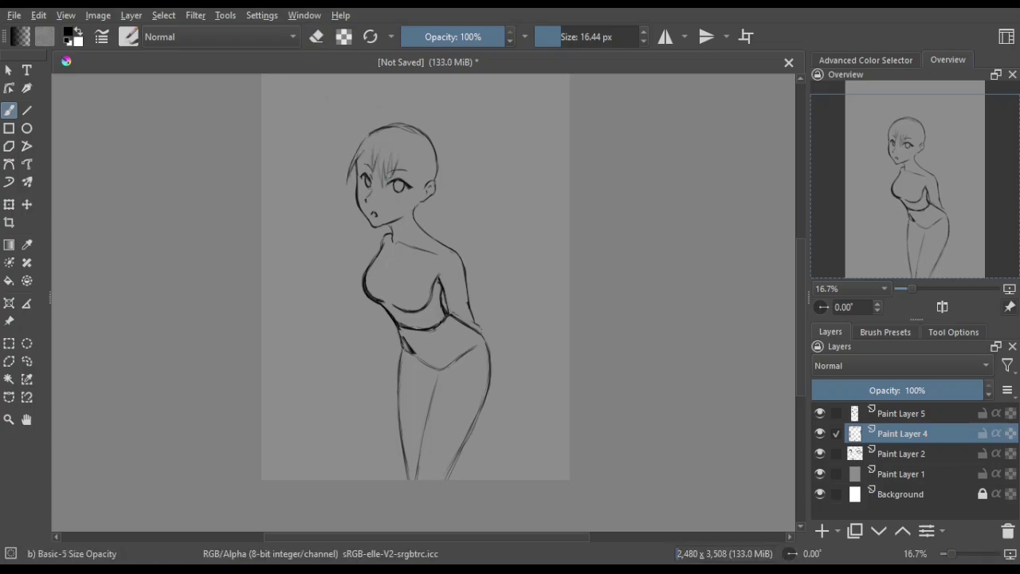
key("m")
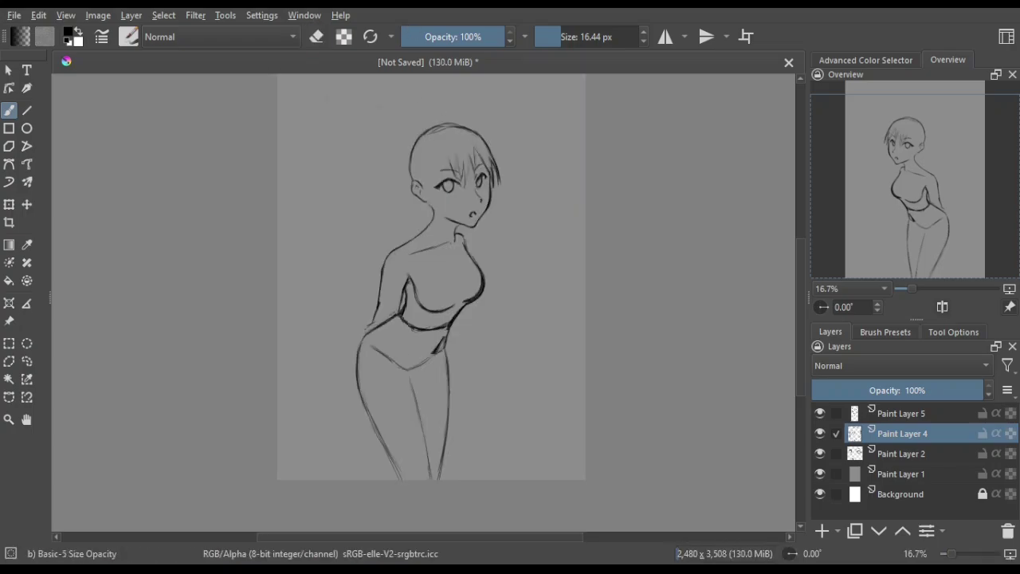
key("m")
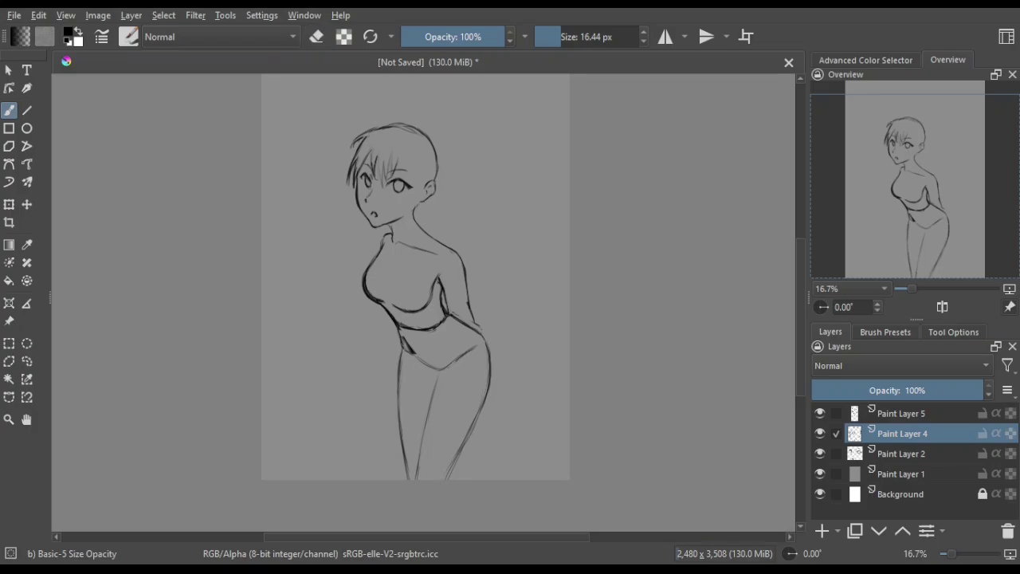
key("e")
key("e")
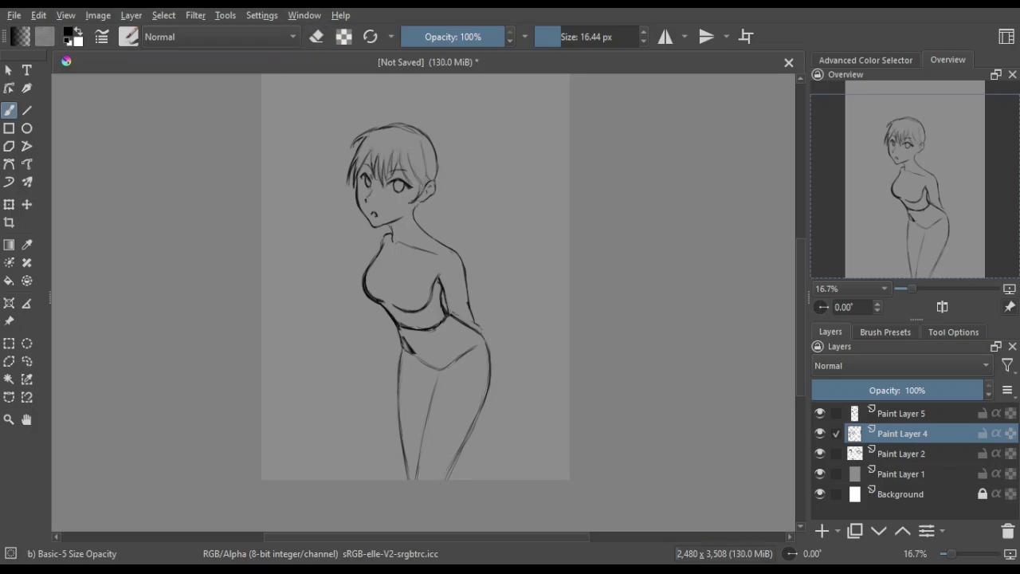
left_click_drag(431, 143, 424, 180)
left_click_drag(360, 137, 341, 179)
Redraw the left hair strands with the canvas rotated for a better angle
key("6")
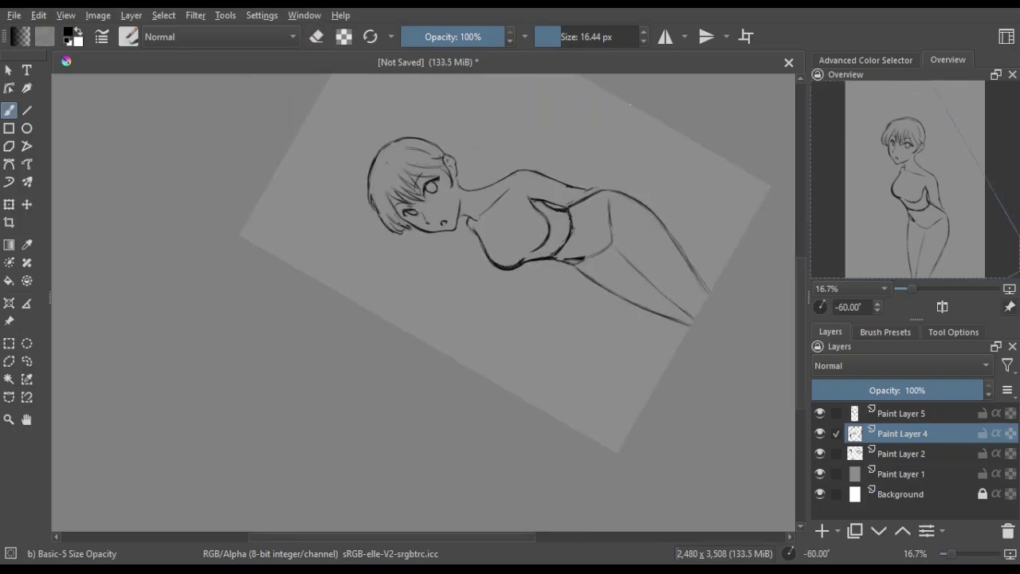
key("5")
key("m")
key("m")
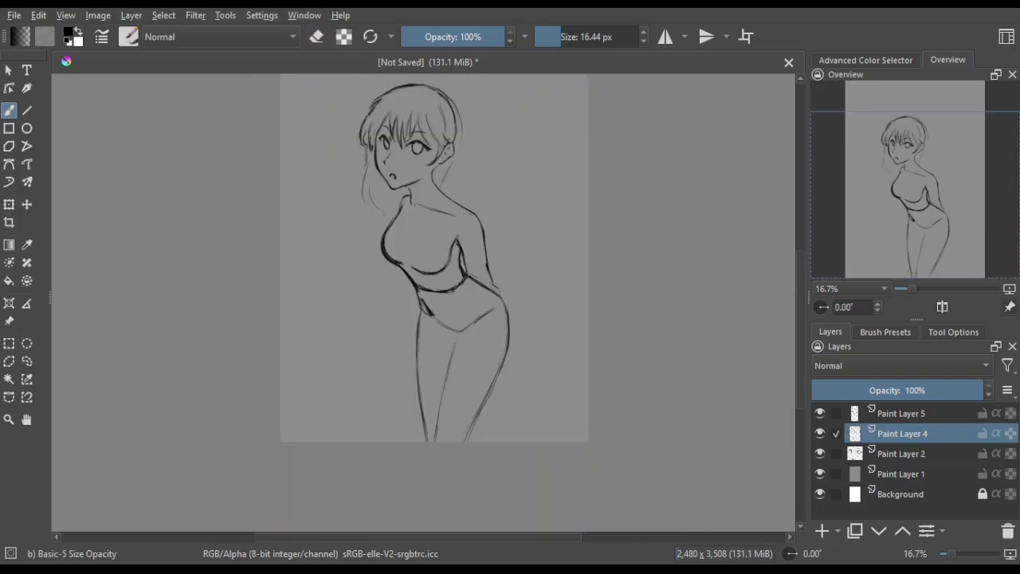
key("4")
key("4")
key("4")
left_click_drag(256, 158, 245, 219)
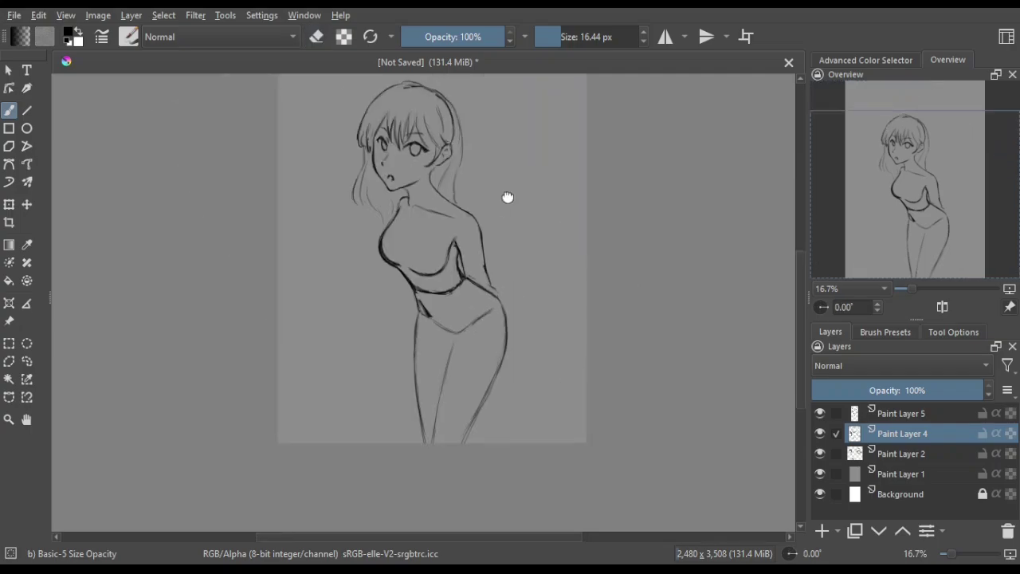
key("5")
Erase a stray line and refine the neck and hair strokes toward the shoulders
key("e")
left_click_drag(438, 275, 440, 293)
key("e")
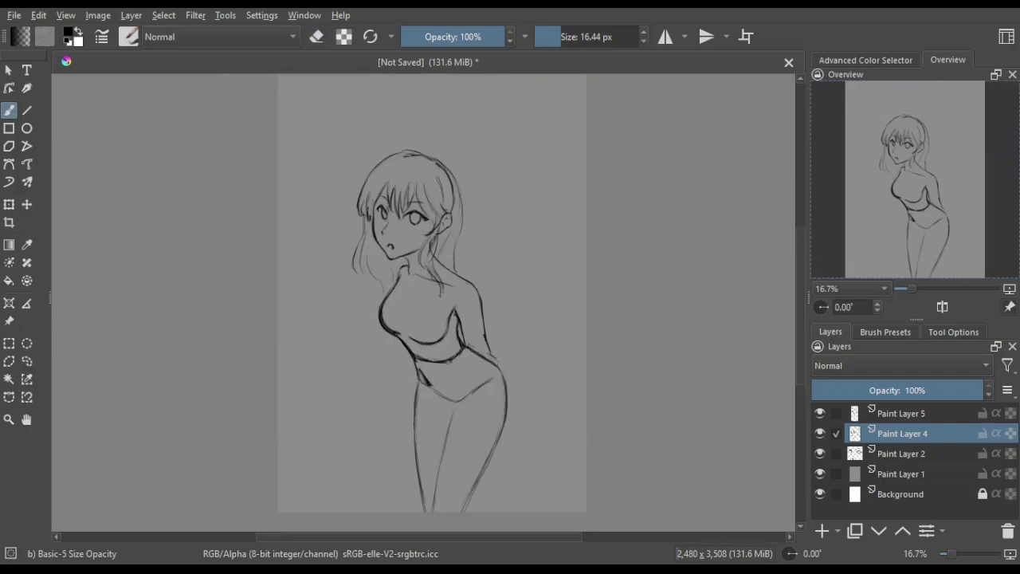
key("m")
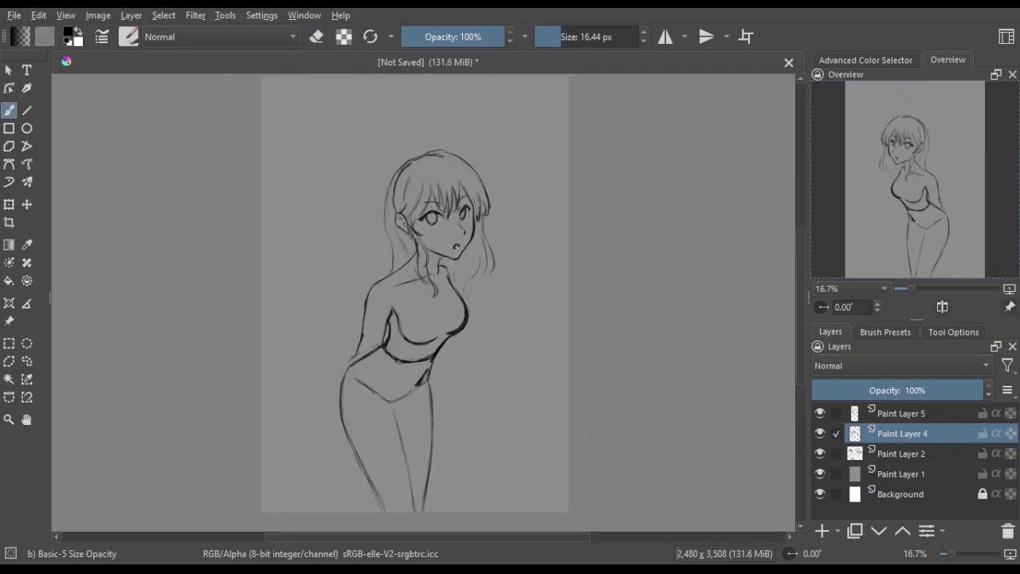
key("m")
key("e")
mouse_move(426, 222)
left_mouse_down()
mouse_move(430, 257)
mouse_move(497, 292)
left_mouse_up()
key("e")
key("Page_Up")
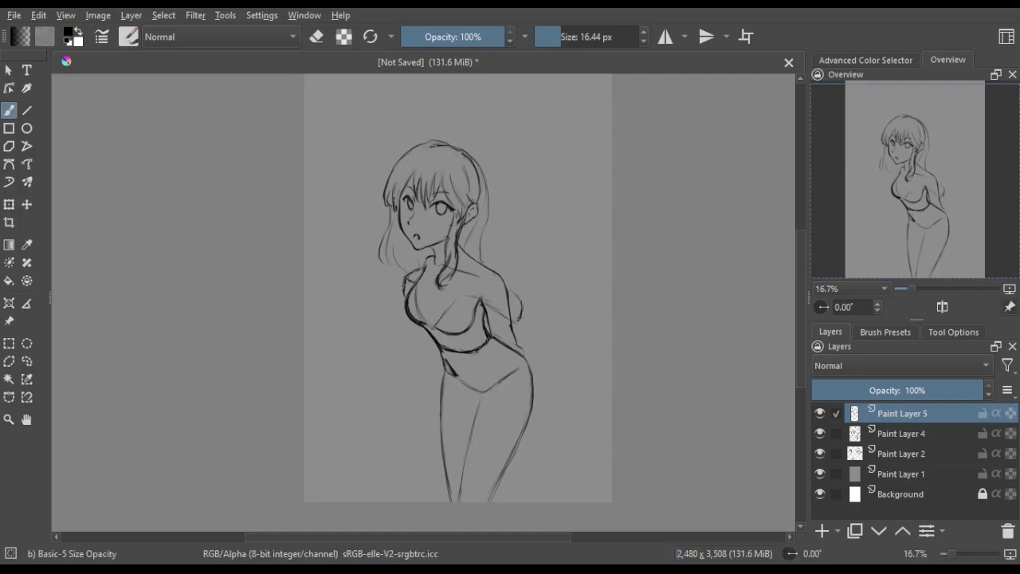
Try an off-shoulder sleeve stroke, then undo it after a mirrored check
key("m")
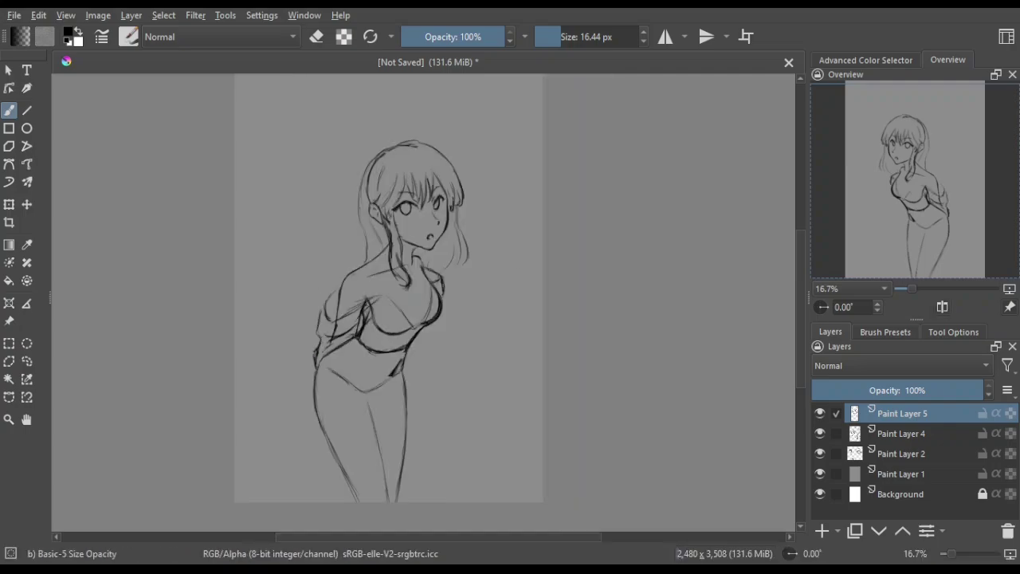
key("e")
mouse_move(359, 303)
left_mouse_down()
mouse_move(368, 318)
mouse_move(381, 296)
left_mouse_up()
key("e")
key("e")
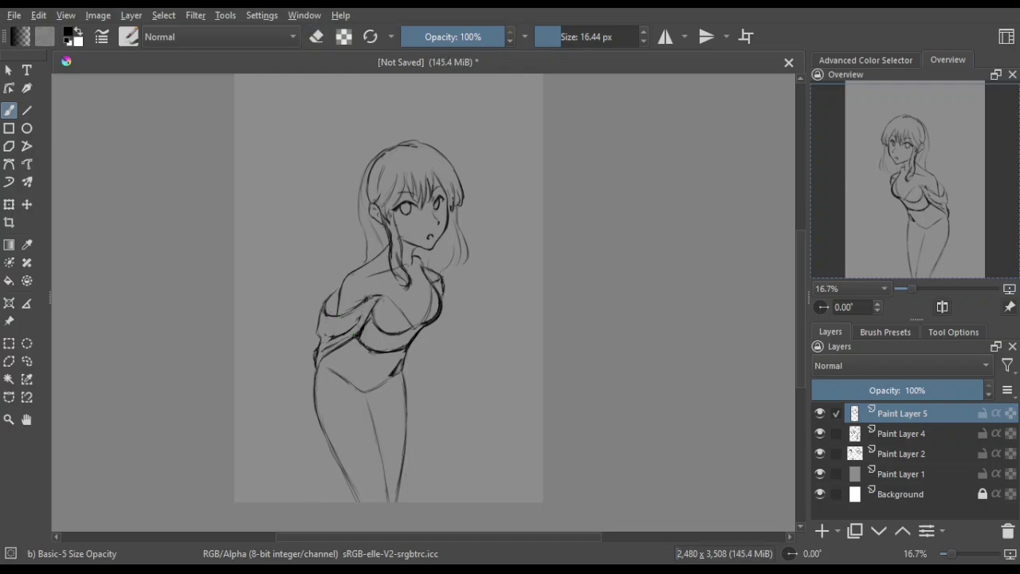
key("ctrl+z")
key("m")
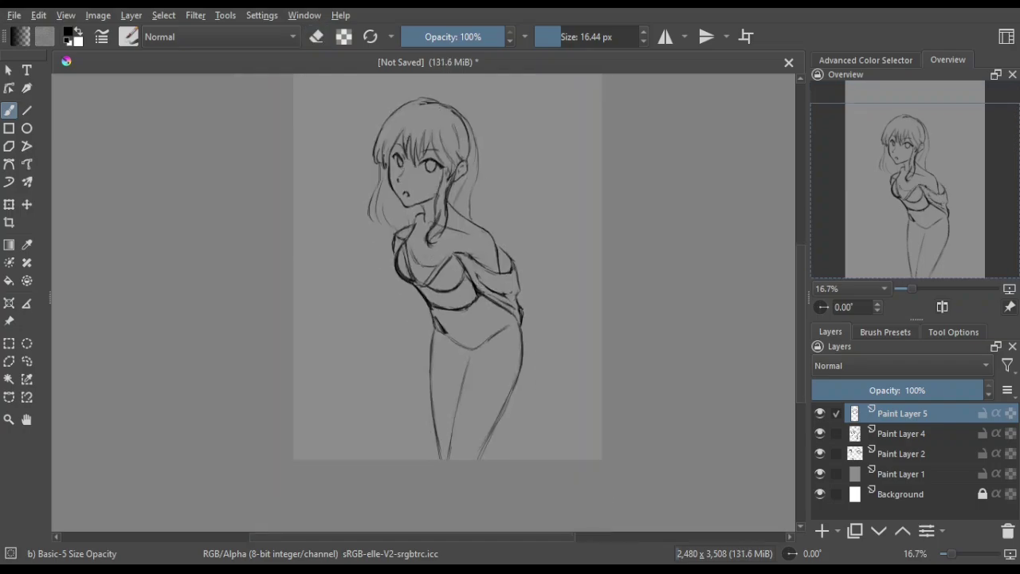
Adjust the neck and collar lines and switch to the Eraser Small preset
key("e")
mouse_move(454, 219)
left_mouse_down()
mouse_move(459, 253)
mouse_move(443, 271)
left_mouse_up()
key("e")
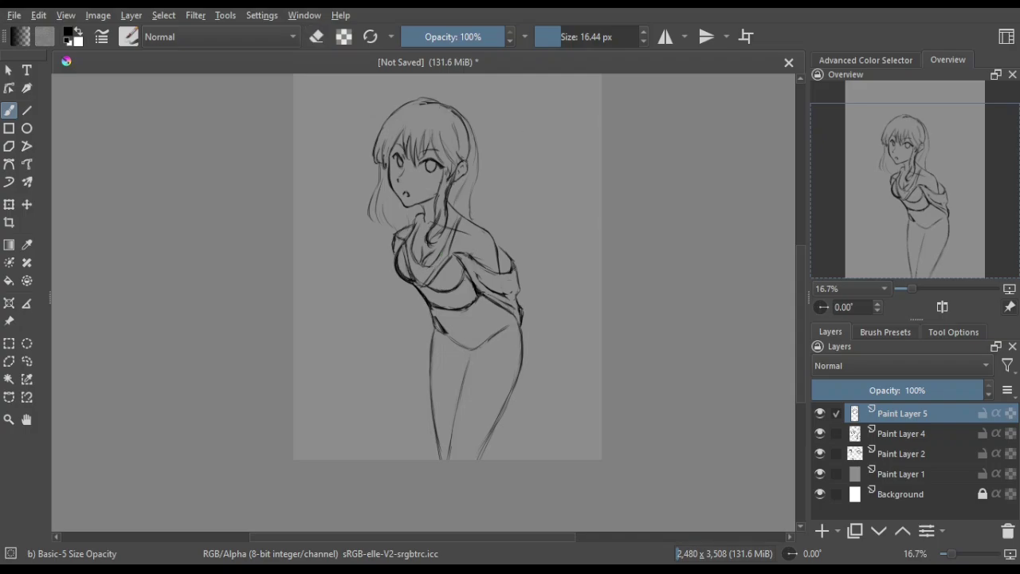
key("m")
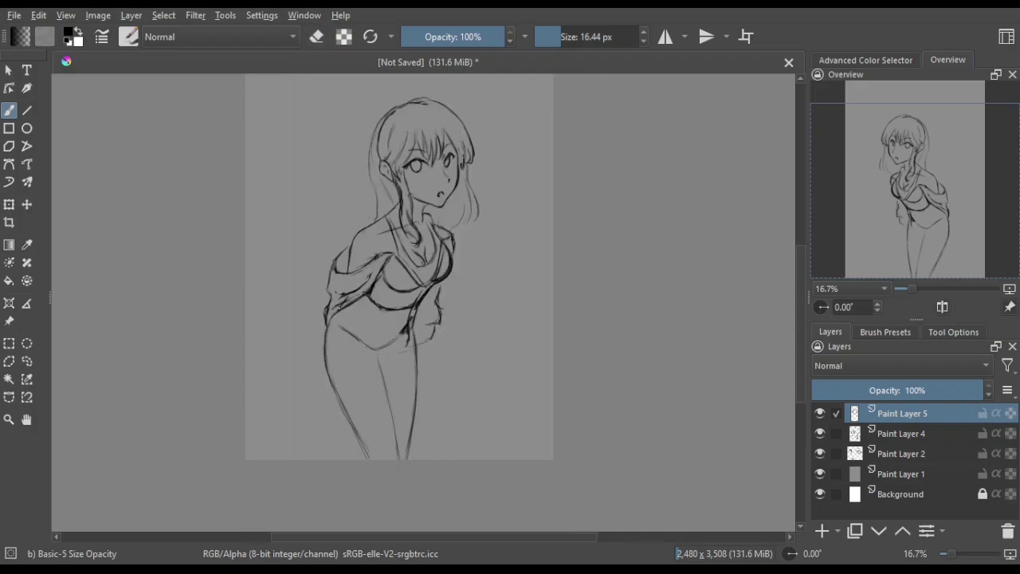
key("m")
left_click(885, 332)
left_click(833, 394)
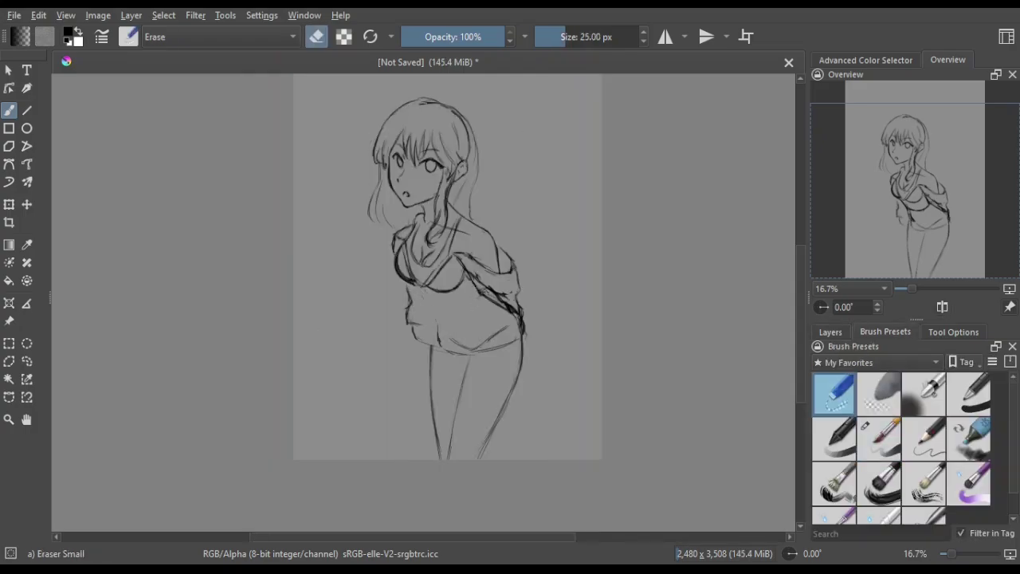
Erase stray strokes on the top and redraw the waistline strokes
left_click_drag(464, 287, 519, 319)
mouse_move(405, 298)
left_mouse_down()
mouse_move(421, 336)
mouse_move(448, 322)
left_mouse_up()
key("/")
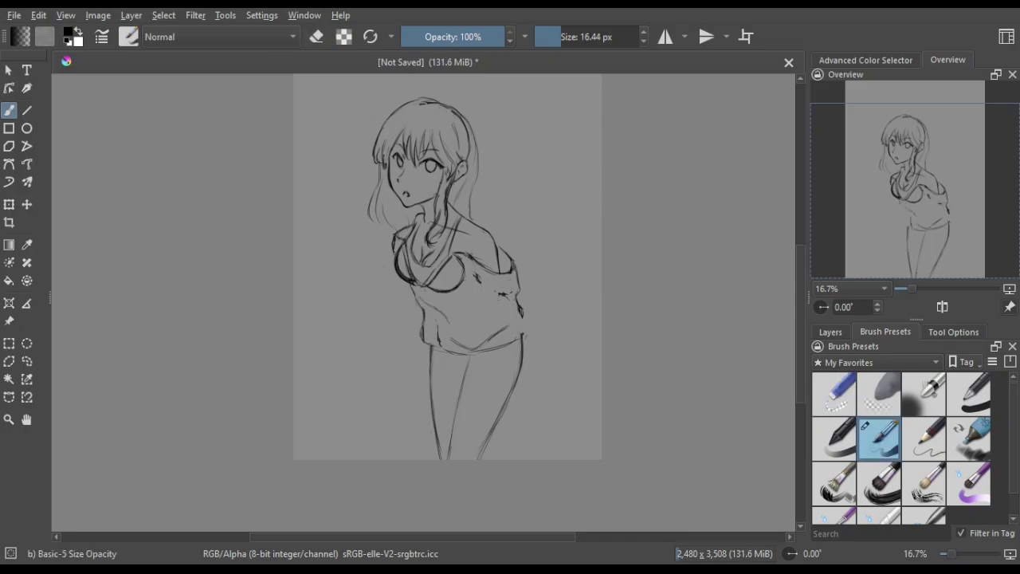
left_click_drag(430, 360, 522, 347)
key("m")
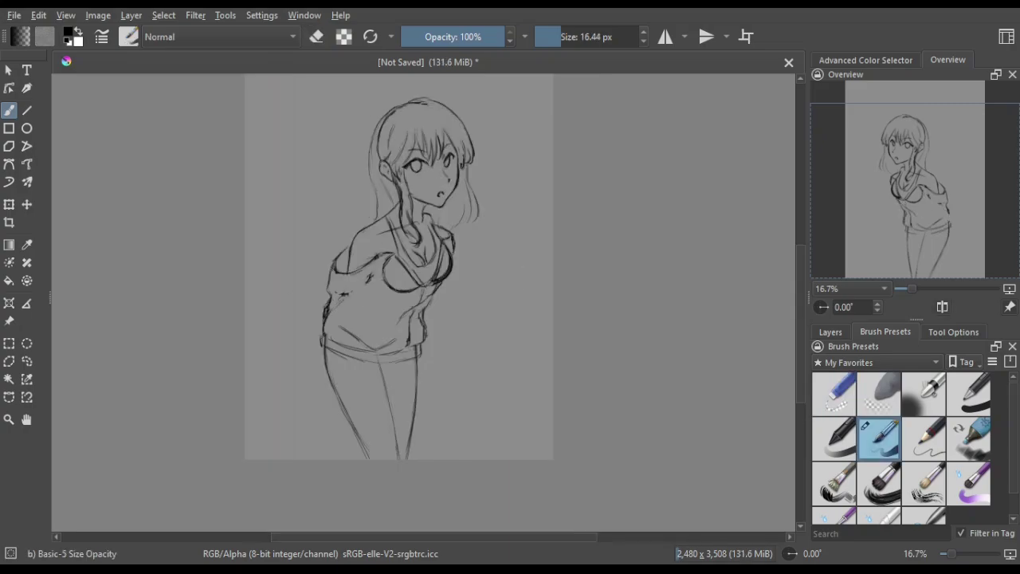
key("m")
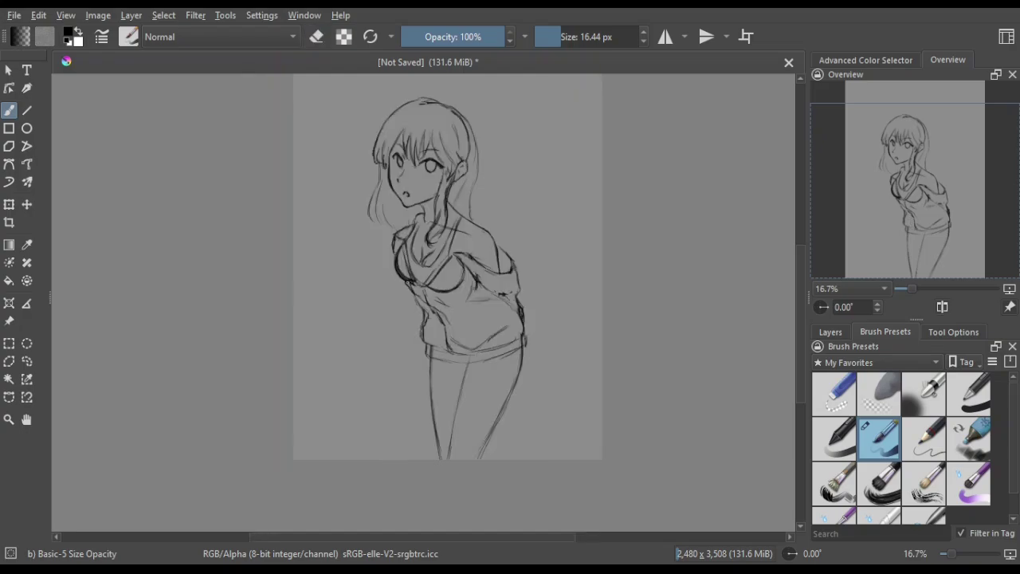
key("m")
key("m")
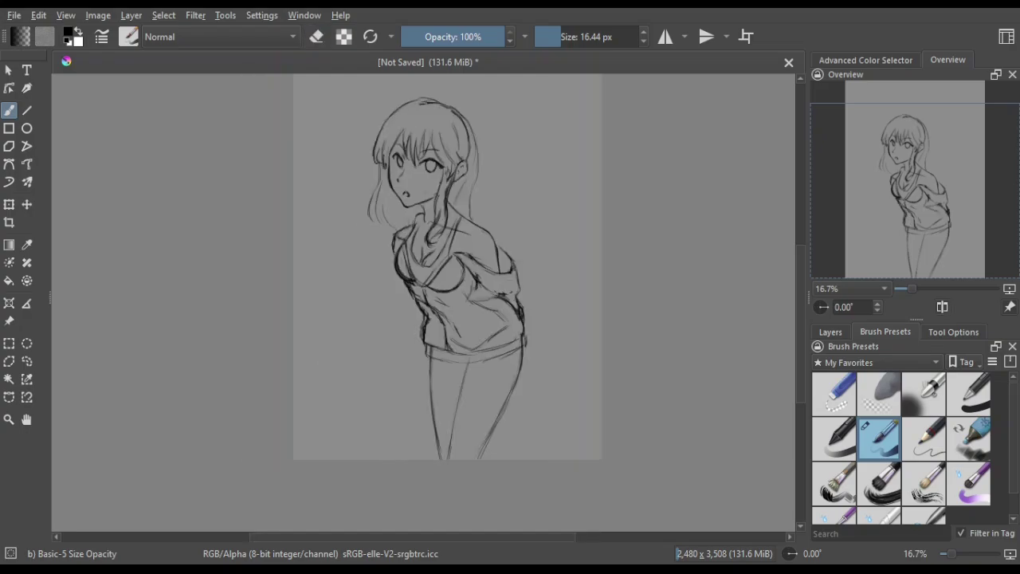
left_click(831, 332)
Scale the merged sketch layer down so it sits smaller on the page
key("ctrl+t")
key("minus")
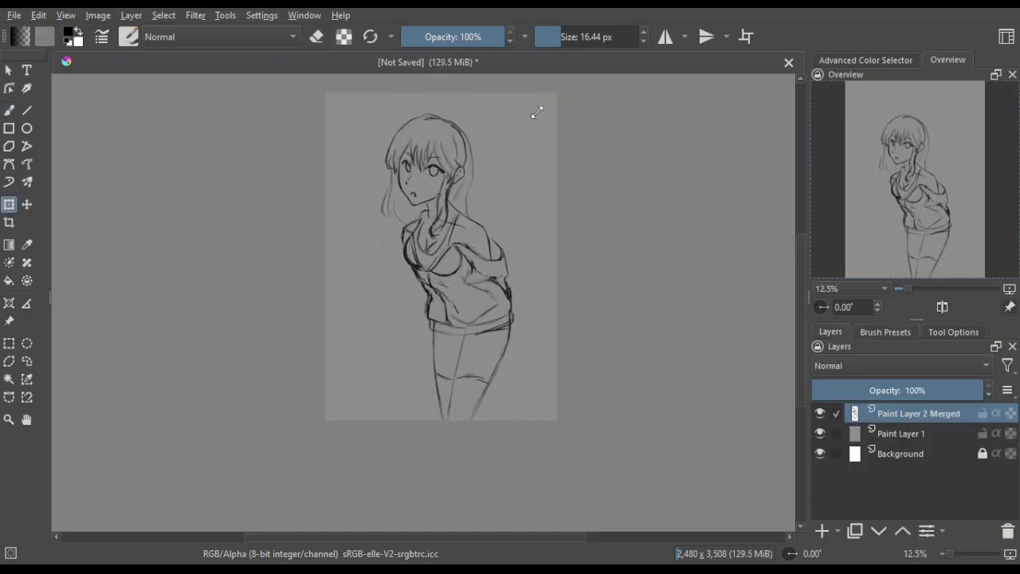
left_click_drag(540, 106, 494, 237)
key("Return")
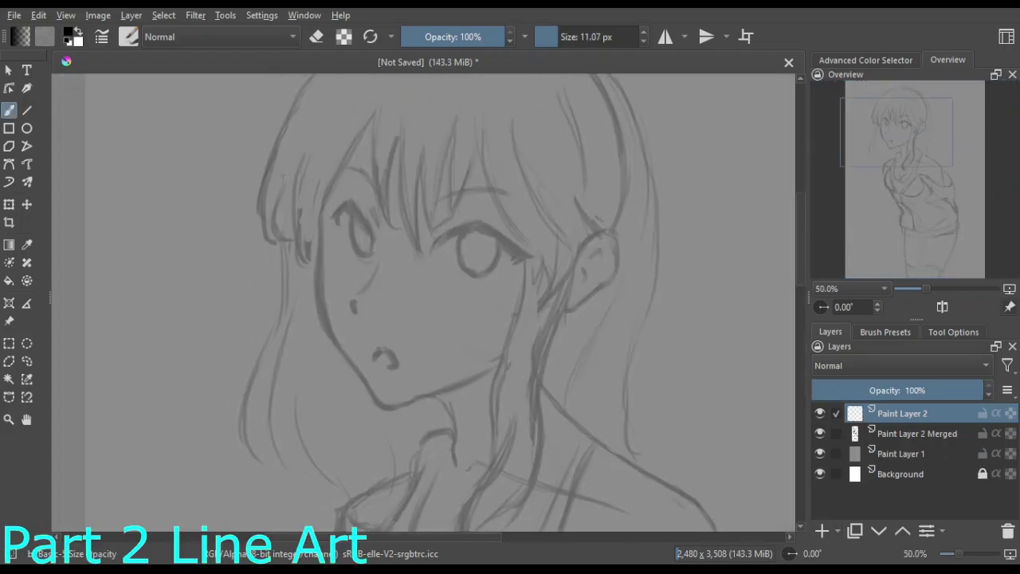
Ink the upper eyelids and corners of both eyes
mouse_move(345, 204)
left_mouse_down()
mouse_move(375, 252)
mouse_move(355, 239)
mouse_move(359, 252)
left_mouse_up()
key("e")
key("e")
key("e")
key("e")
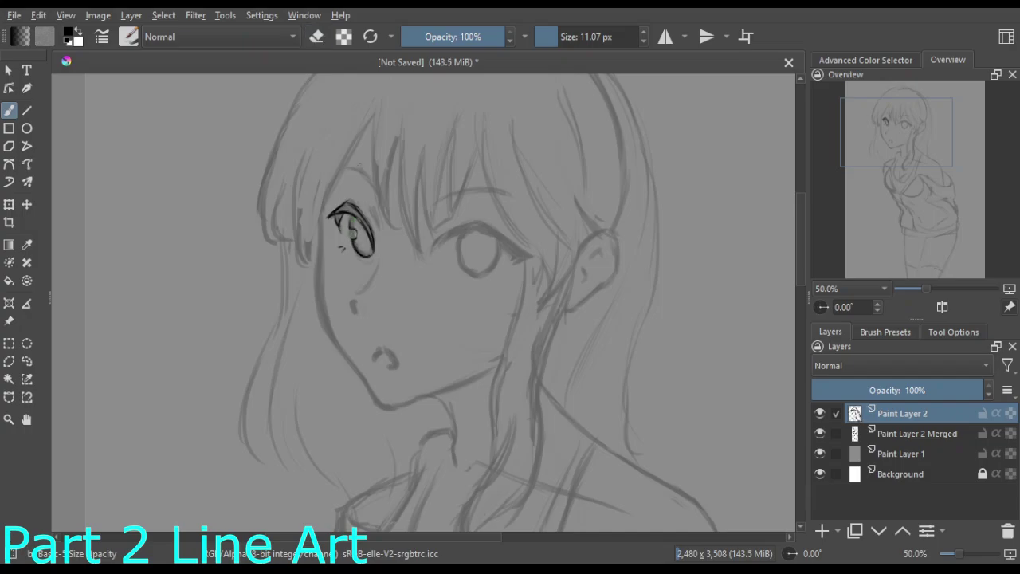
mouse_move(435, 253)
left_mouse_down()
mouse_move(510, 225)
mouse_move(520, 231)
left_mouse_up()
key("m")
left_click_drag(333, 255, 349, 273)
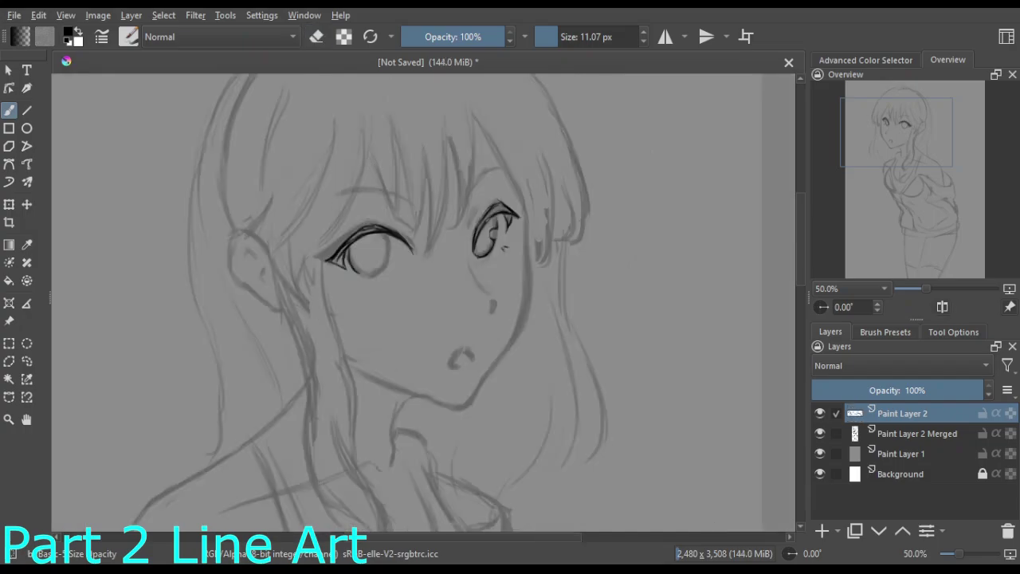
key("m")
left_click_drag(467, 269, 495, 278)
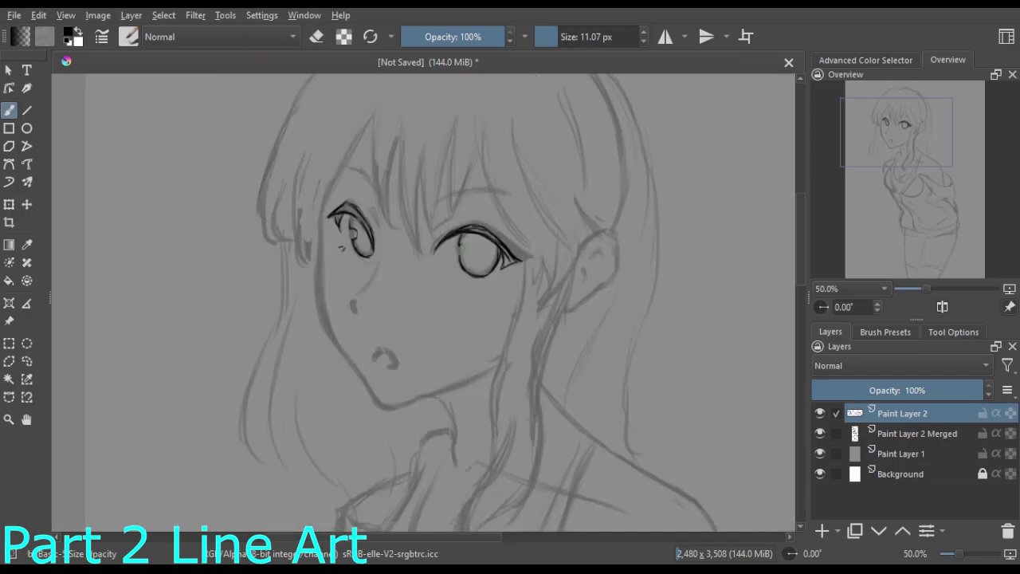
left_click_drag(446, 239, 505, 258)
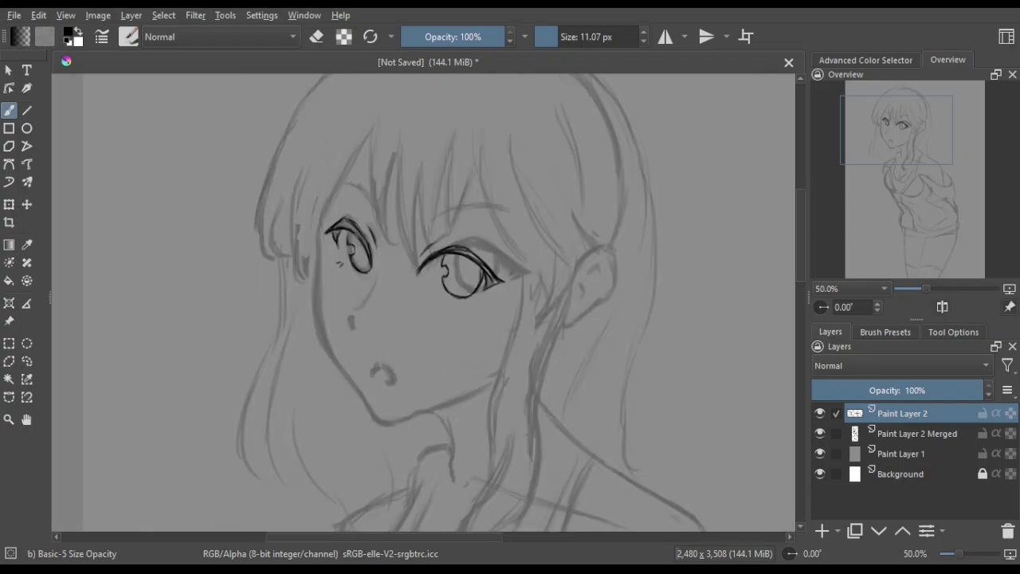
Ink and touch up the eyebrows above both eyes
mouse_move(327, 193)
left_mouse_down()
mouse_move(371, 202)
mouse_move(377, 221)
left_mouse_up()
key("m")
left_click_drag(520, 191, 483, 197)
key("m")
left_click_drag(426, 220, 507, 231)
key("m")
mouse_move(329, 238)
left_mouse_down()
mouse_move(362, 214)
mouse_move(389, 212)
left_mouse_up()
key("m")
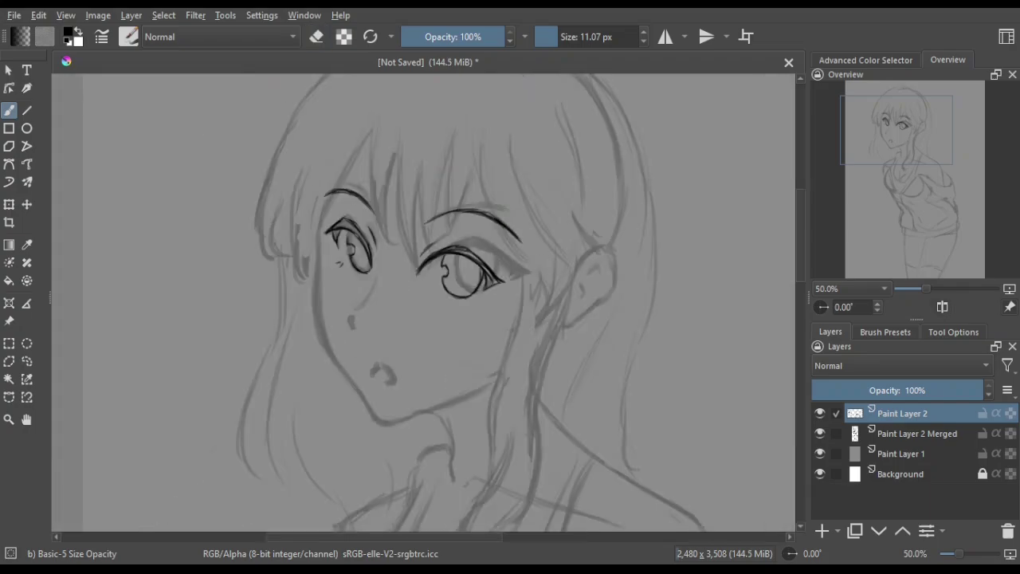
key("m")
key("m")
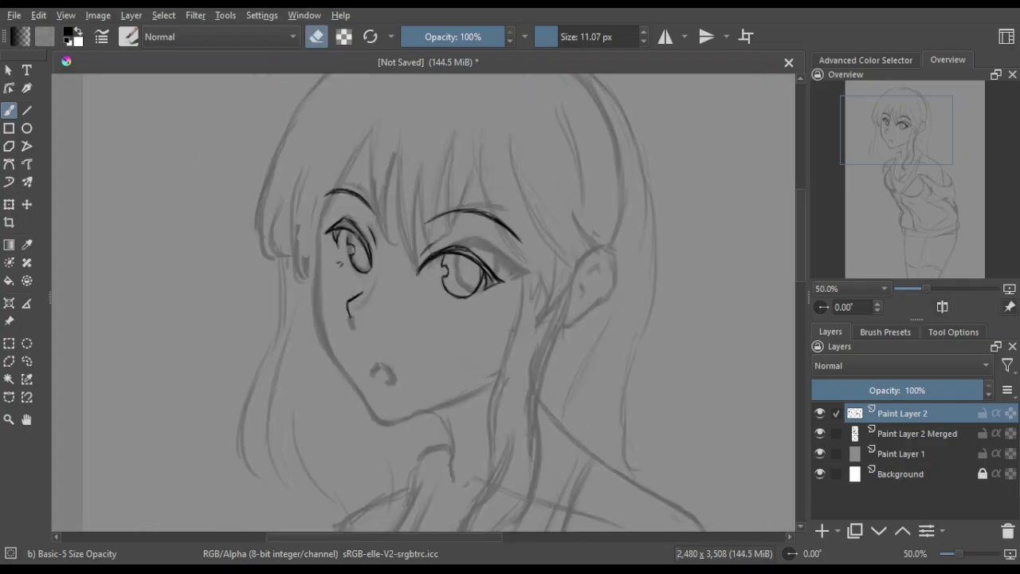
Add lash strokes to the right eye and small strokes for the mouth
left_click_drag(477, 298, 480, 305)
left_click_drag(364, 348, 372, 351)
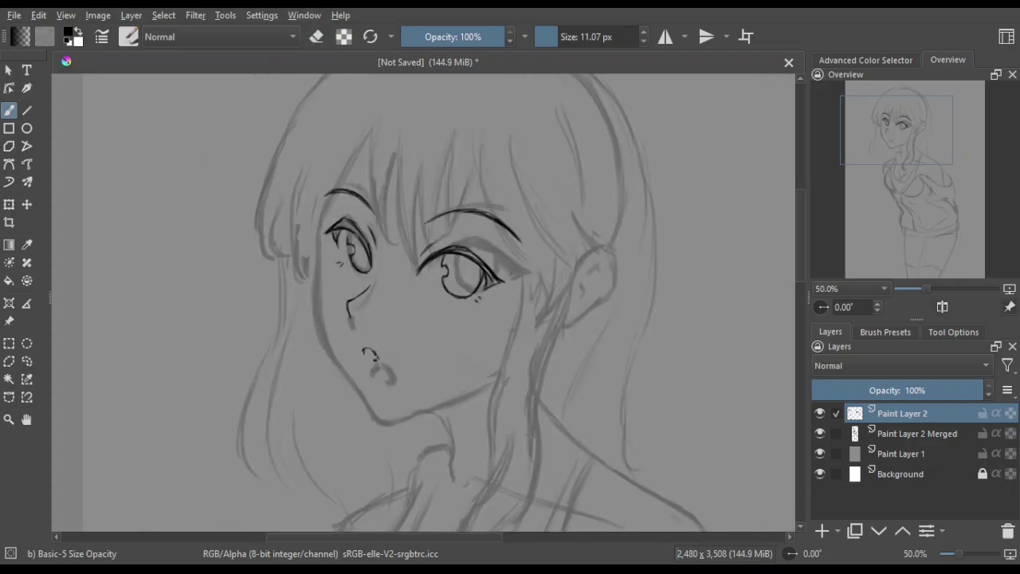
key("m")
key("m")
key("m")
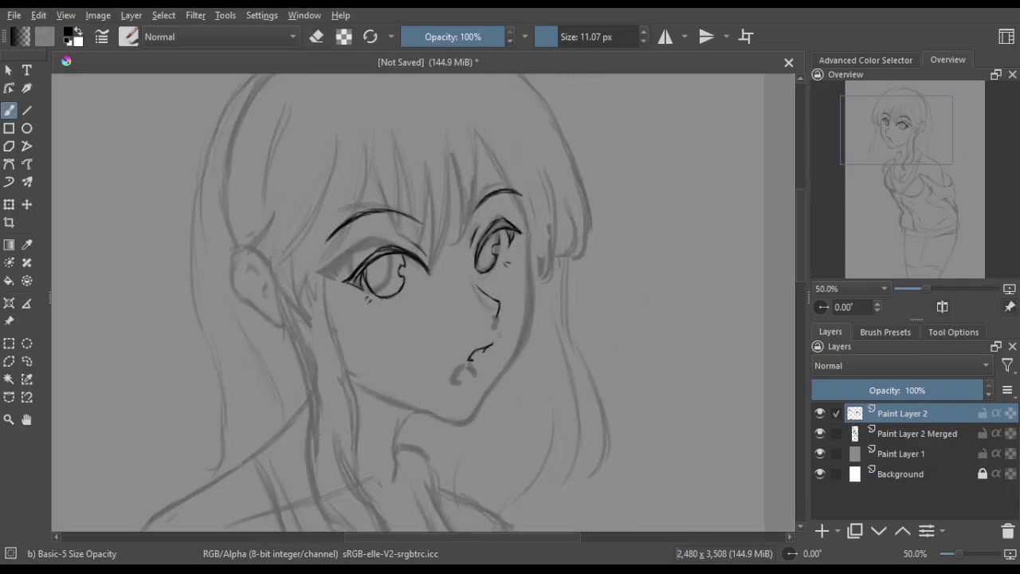
key("m")
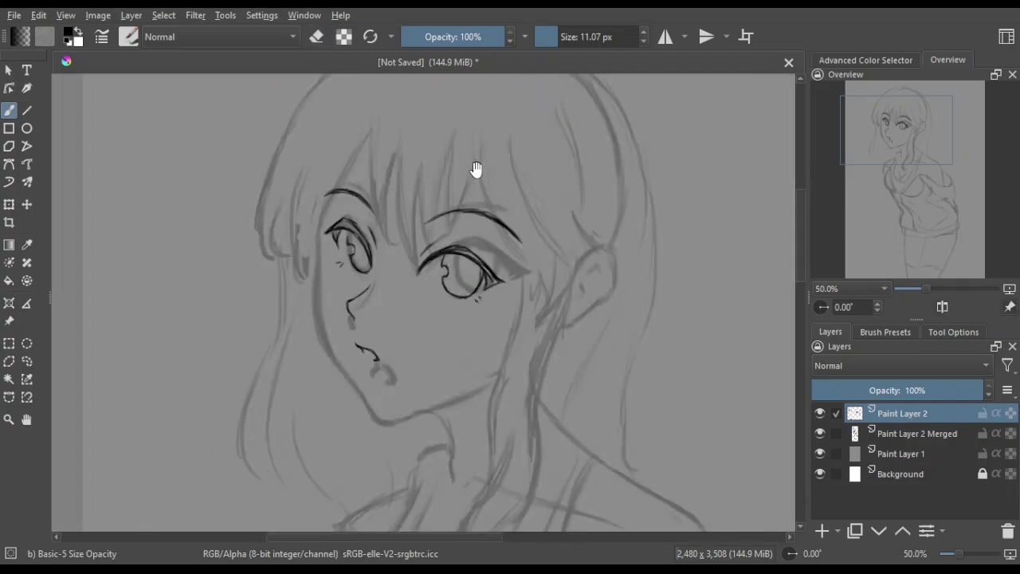
left_click_drag(478, 164, 458, 164)
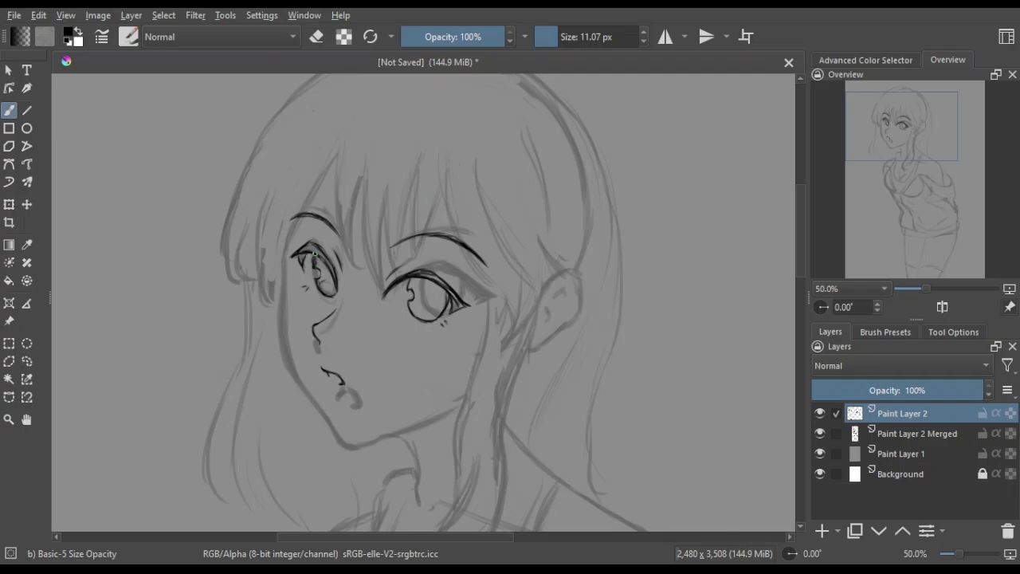
Shade the irises of both eyes with hatching strokes and add a new paint layer
left_click_drag(315, 253, 328, 282)
mouse_move(413, 280)
left_mouse_down()
mouse_move(438, 309)
mouse_move(442, 288)
left_mouse_up()
key("m")
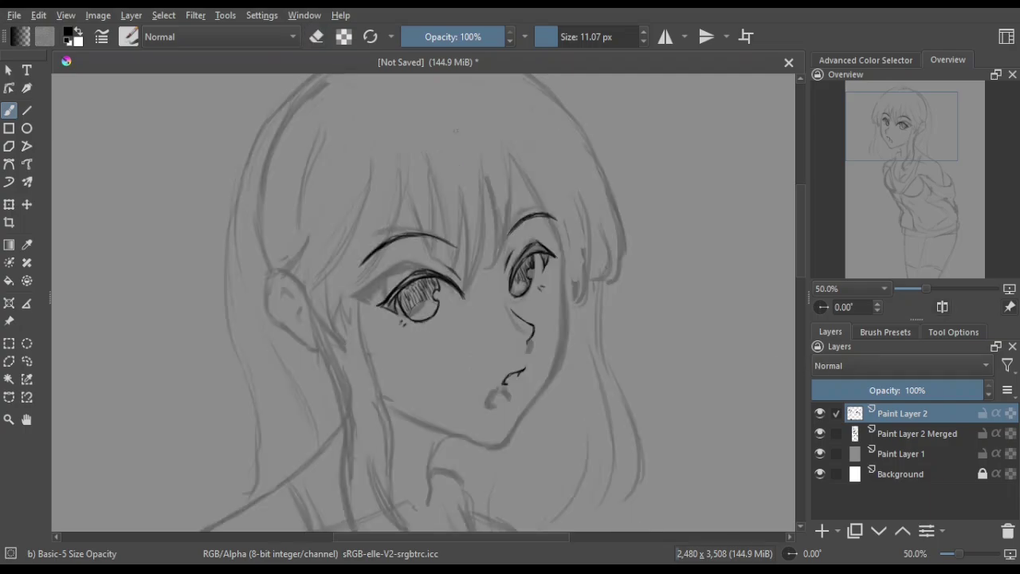
key("m")
key("Insert")
key("ctrl+t")
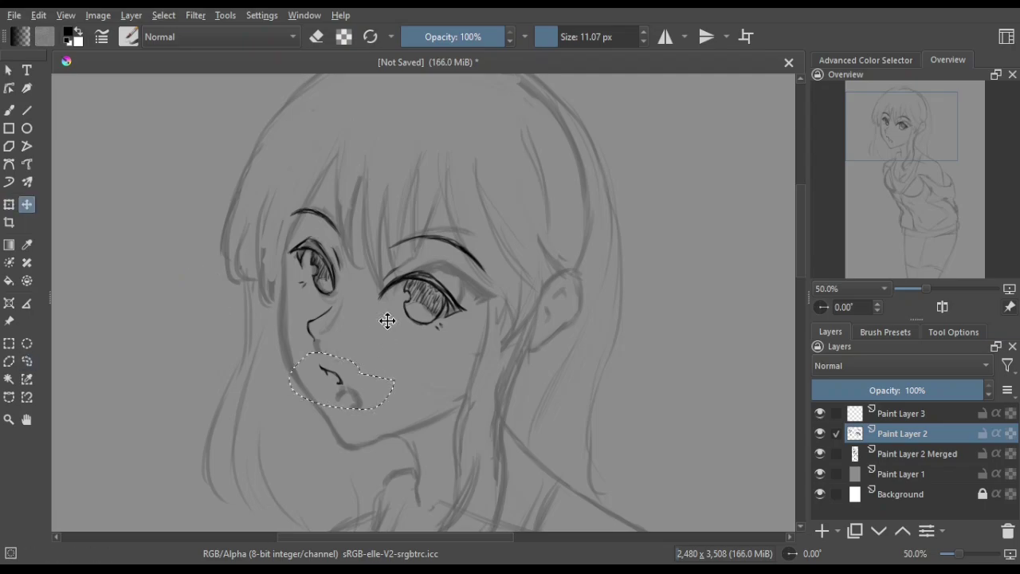
On the new top layer, ink the jaw contour from cheek to chin
key("b")
key("Page_Up")
left_click_drag(284, 303, 327, 421)
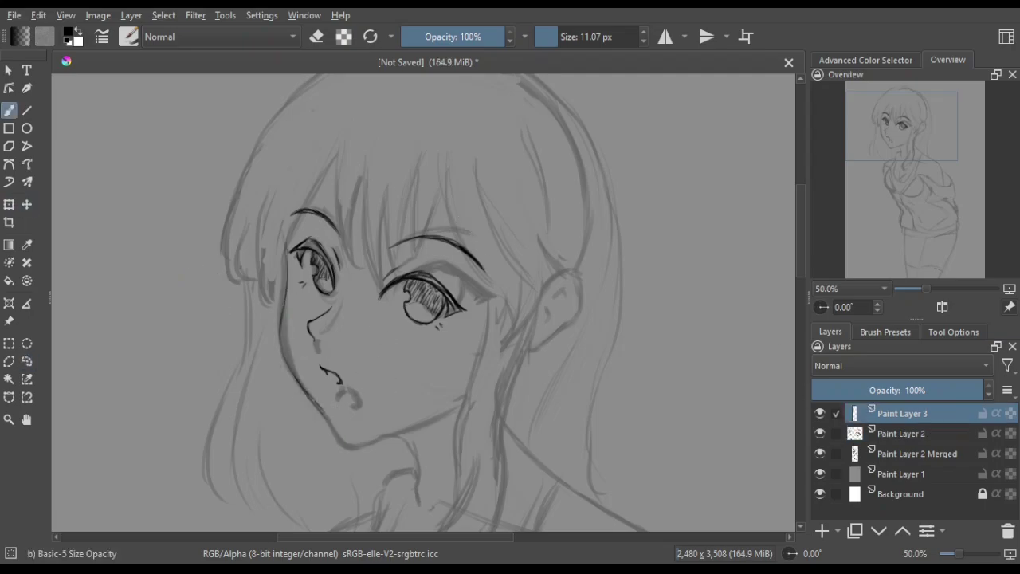
key("e")
left_click_drag(500, 267, 533, 250)
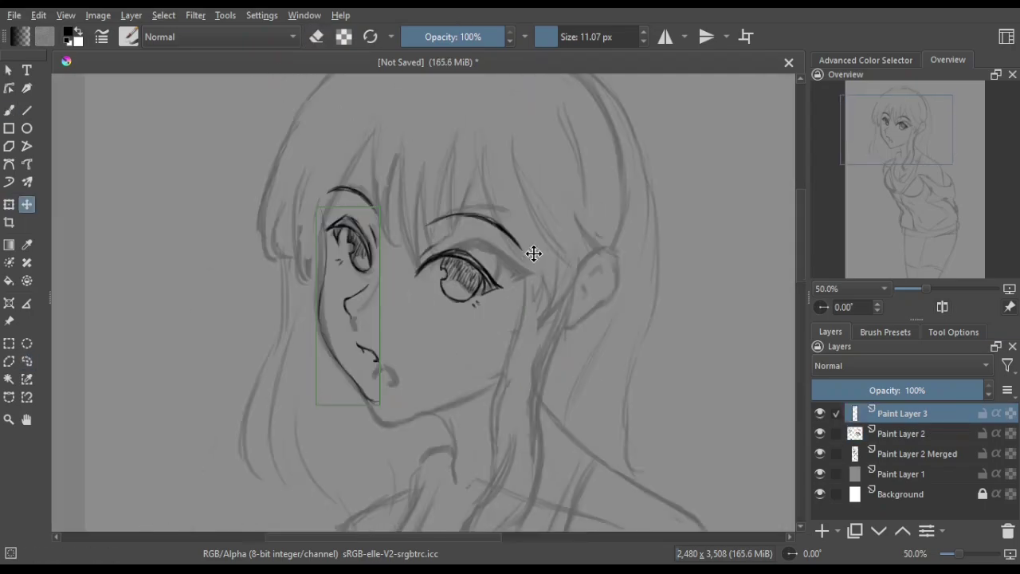
key("6")
key("6")
key("6")
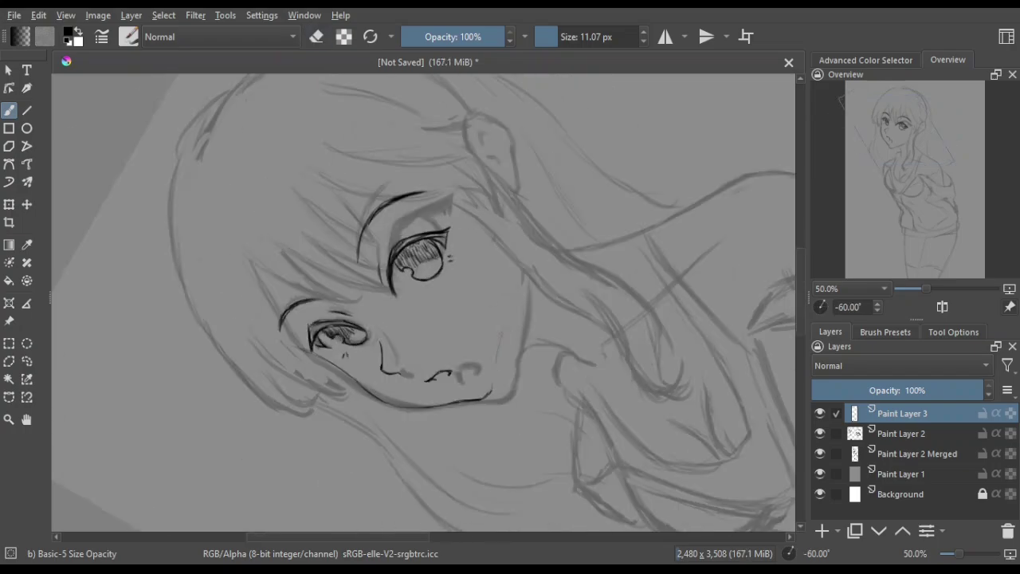
key("6")
key("6")
key("6")
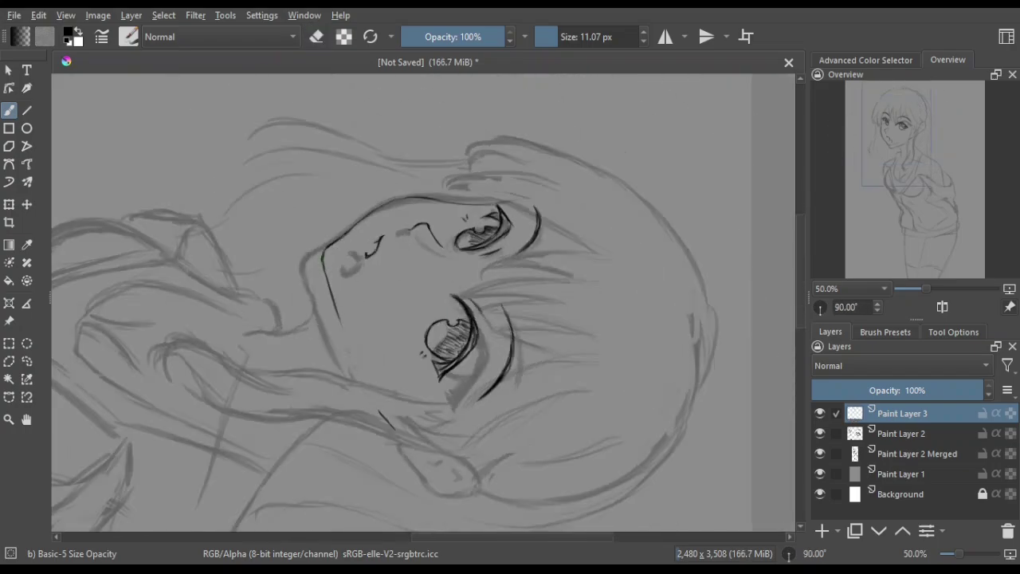
key("5")
Transform the face ink to adjust its position, checking it mirrored
left_click(885, 331)
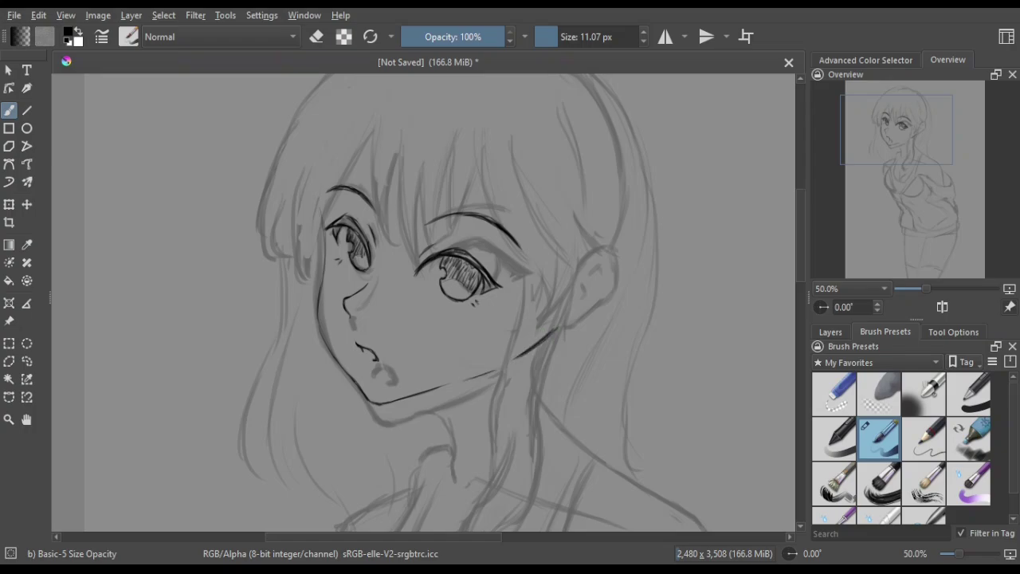
left_click_drag(557, 256, 532, 304)
key("ctrl+t")
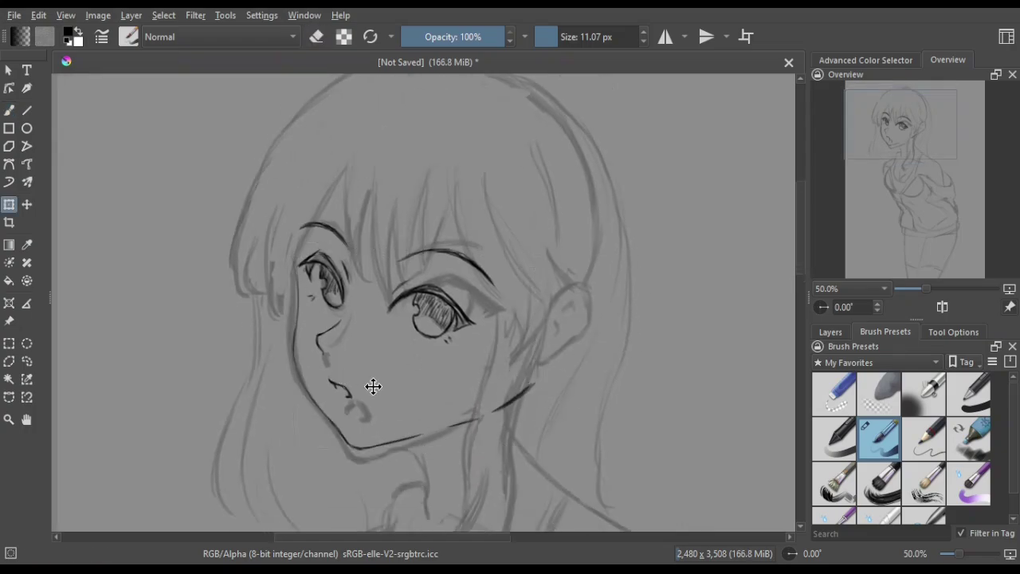
key("m")
key("b")
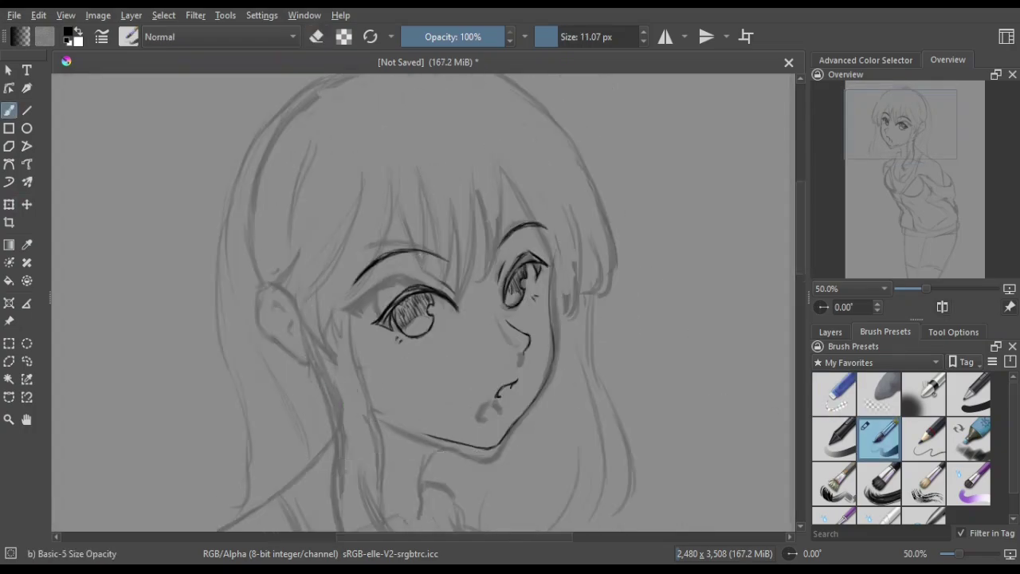
key("m")
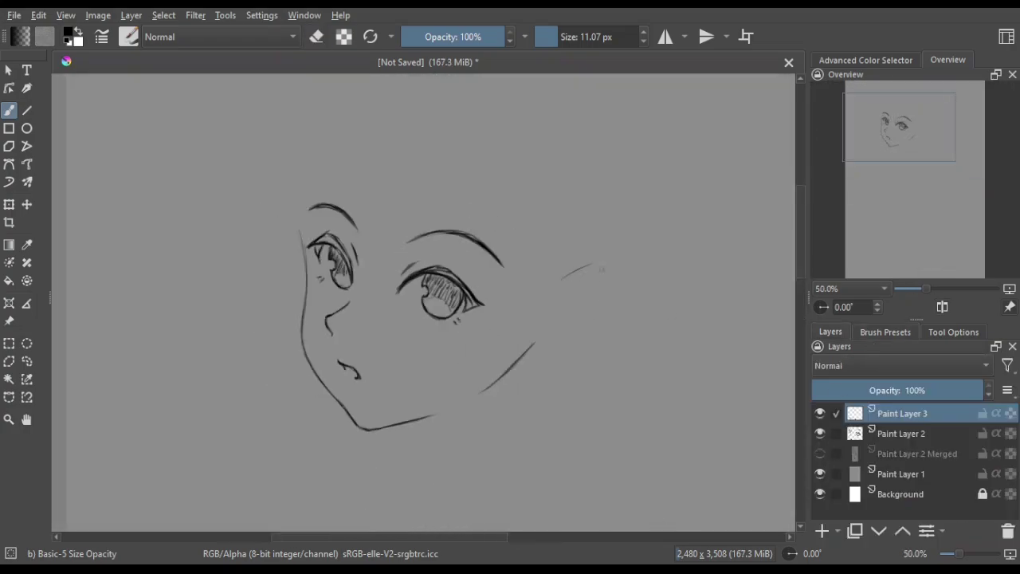
Draw the ear outline with an inner-ear stroke, show the body sketch, and add Paint Layer 4
key("e")
left_click_drag(593, 313, 537, 345)
key("e")
mouse_move(554, 294)
left_mouse_down()
mouse_move(602, 311)
mouse_move(579, 341)
mouse_move(557, 310)
mouse_move(585, 279)
left_mouse_up()
key("e")
key("e")
key("e")
key("e")
key("e")
left_click_drag(553, 317, 580, 309)
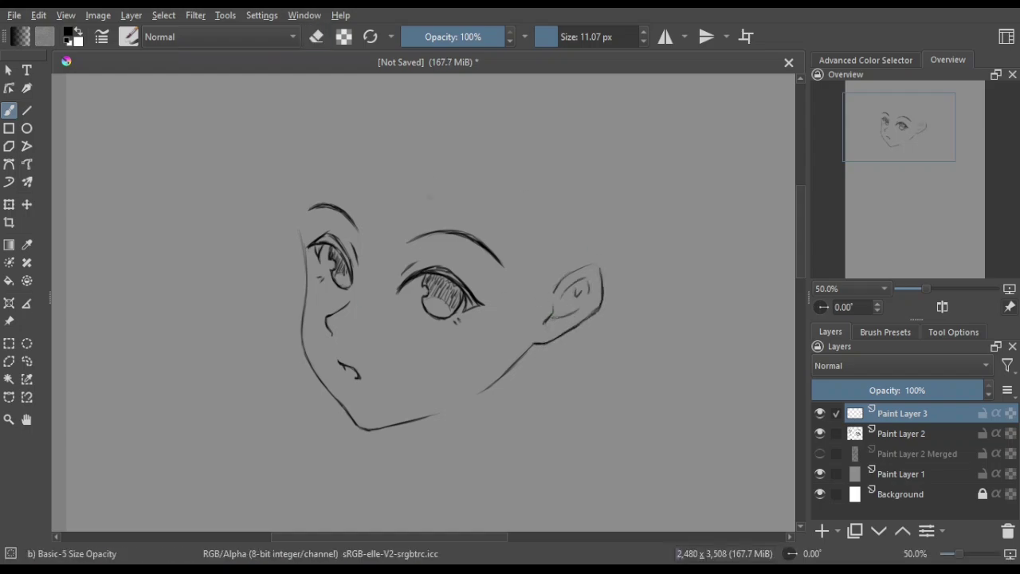
key("minus")
key("minus")
left_click(820, 454)
key("Insert")
Save the drawing and ink a hair-strand line from the crown down
key("5")
key("ctrl+s")
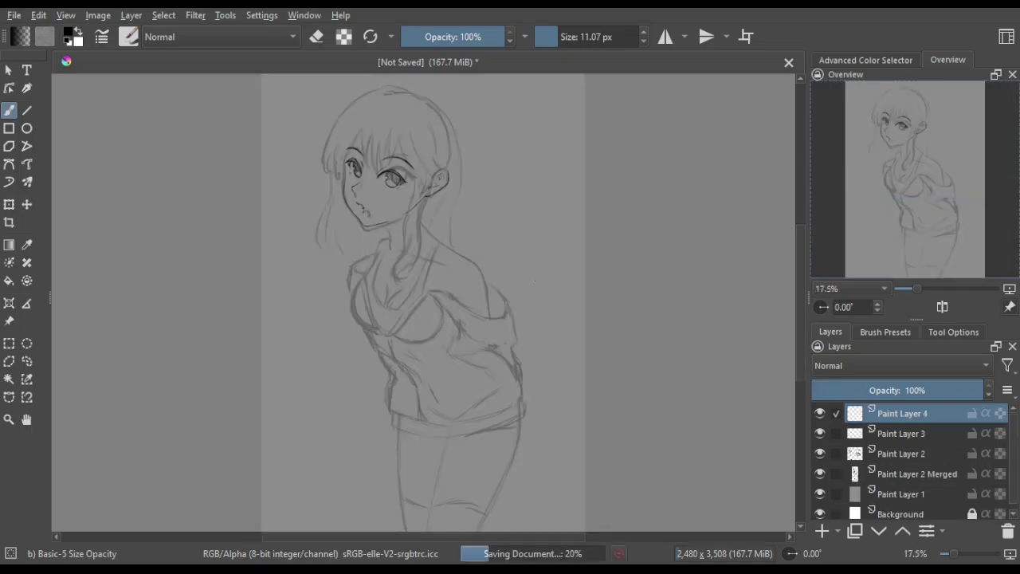
scroll(348, 84, "up", 2)
left_click_drag(400, 129, 390, 241)
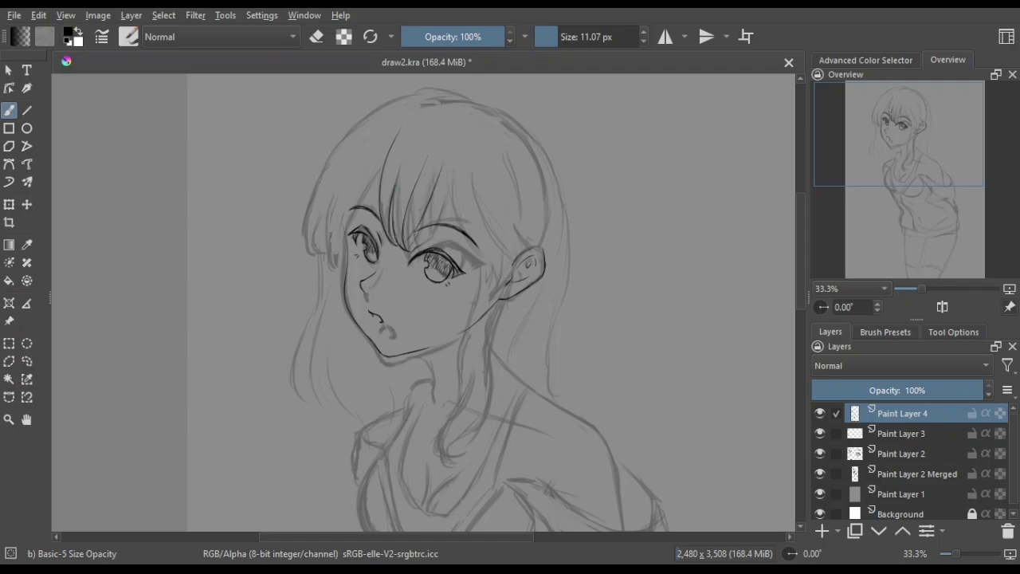
Ink the hair outlines, mirroring and rotating the canvas to check them
key("m")
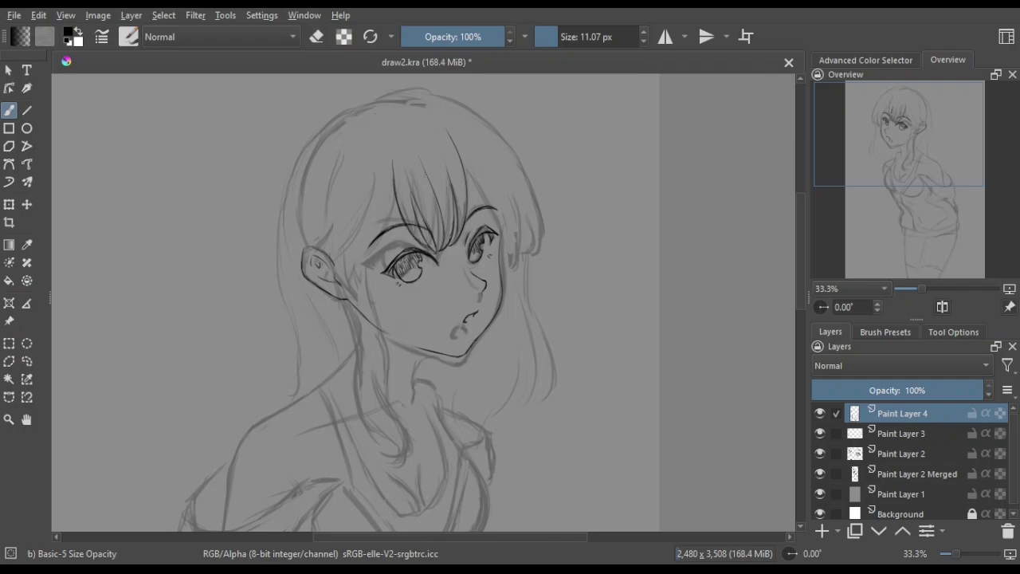
key("m")
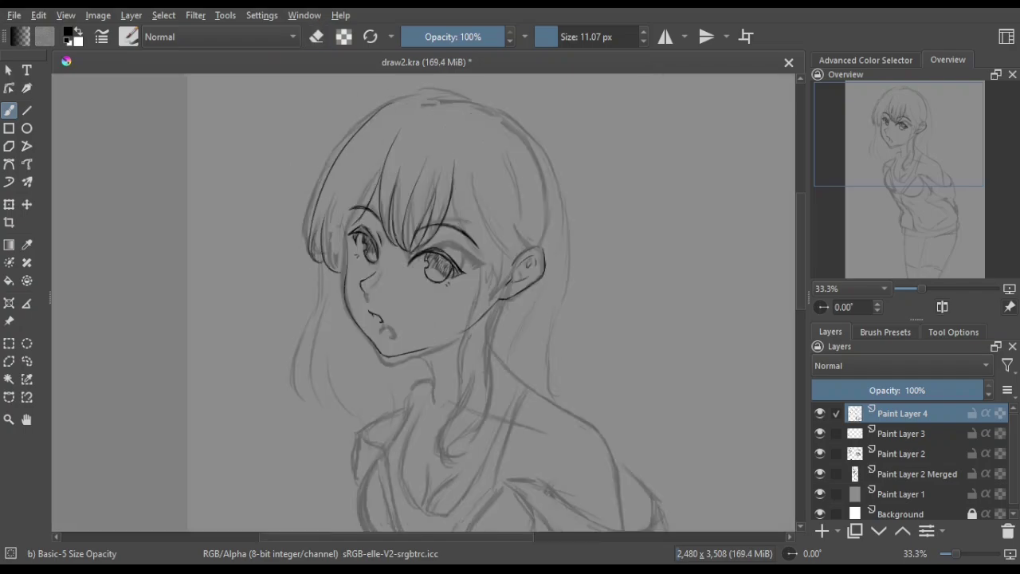
key("m")
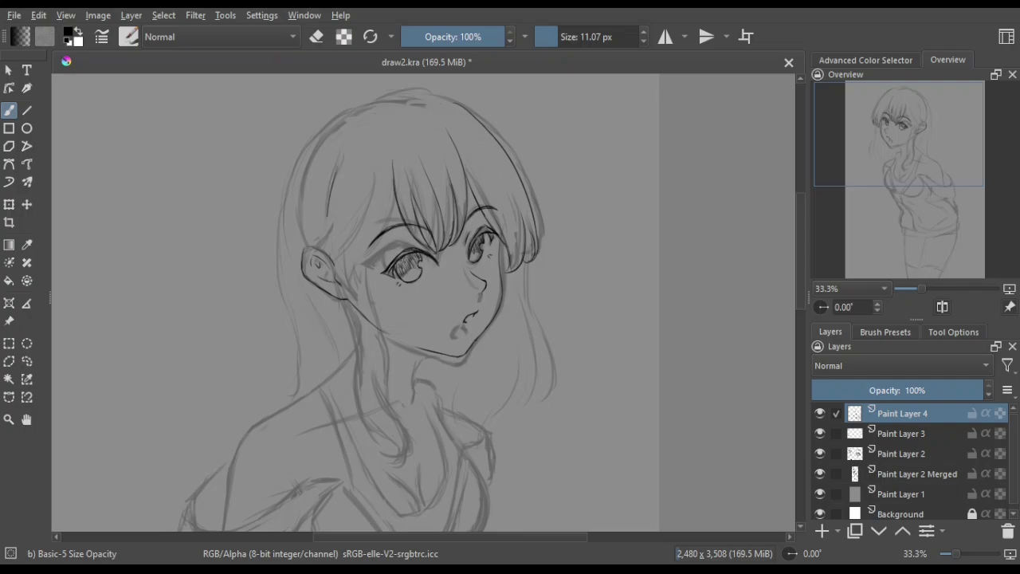
key("m")
key("e")
key("e")
key("e")
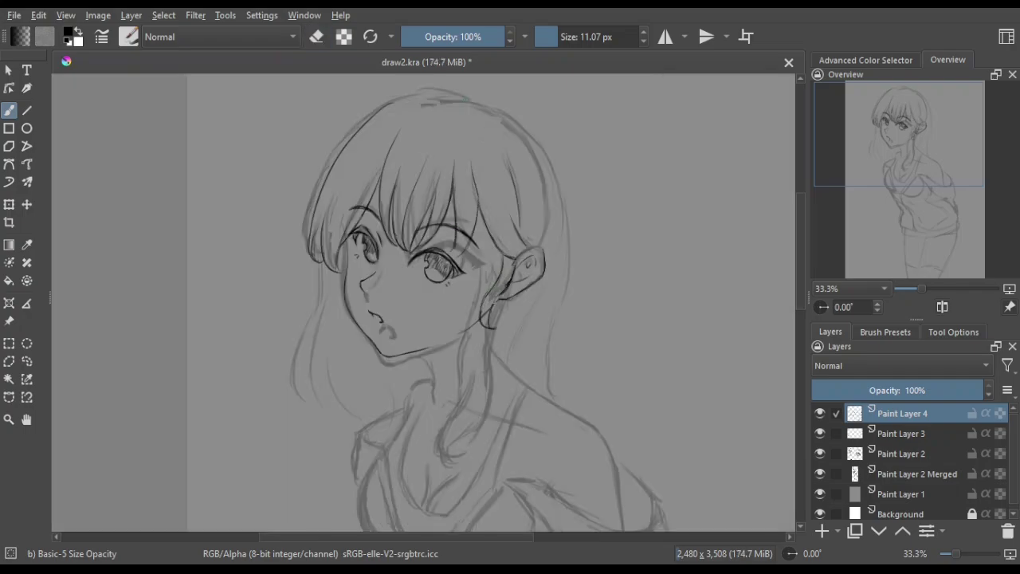
key("m")
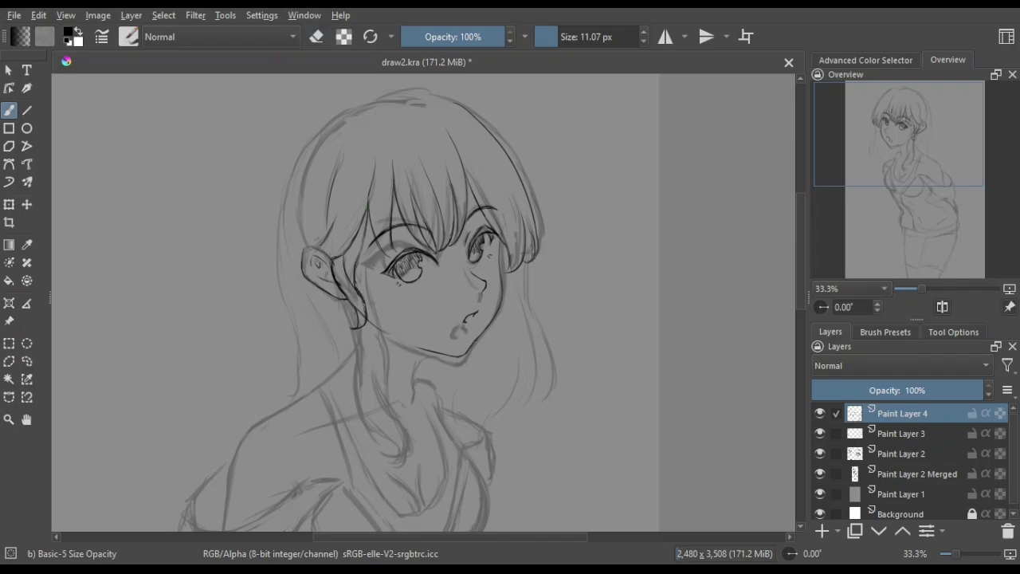
key("m")
key("4")
key("4")
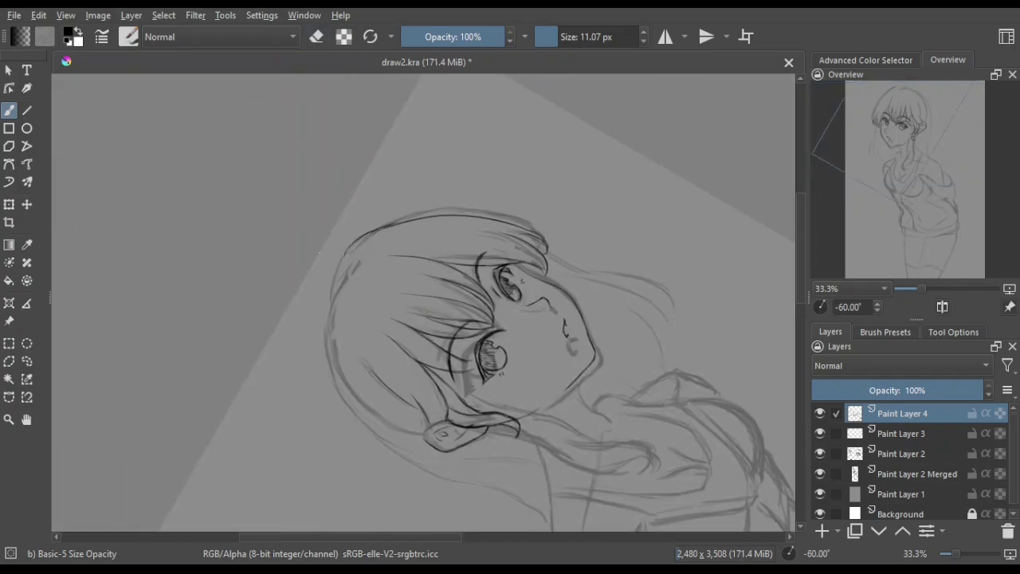
key("4")
key("4")
key("5")
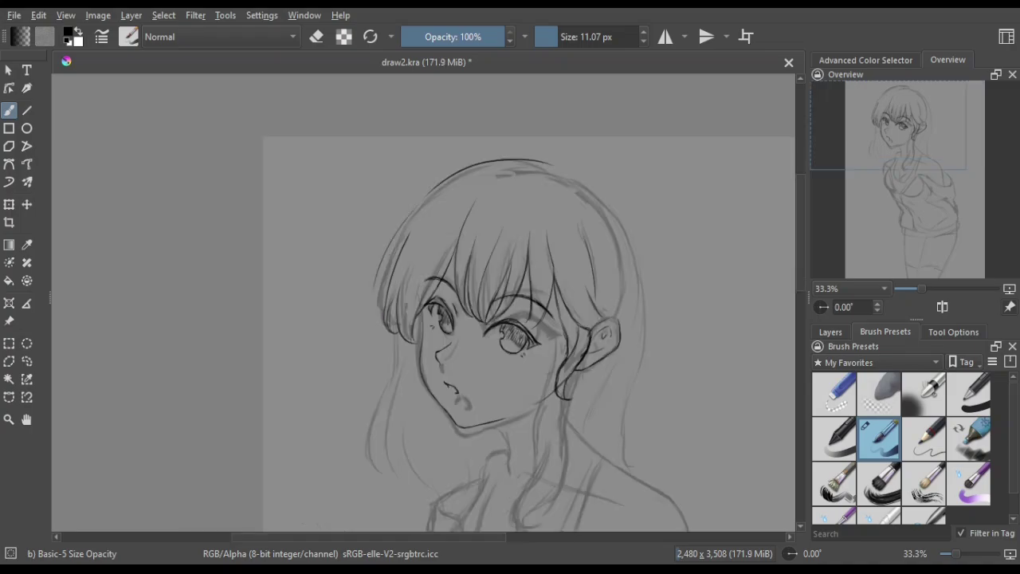
key("e")
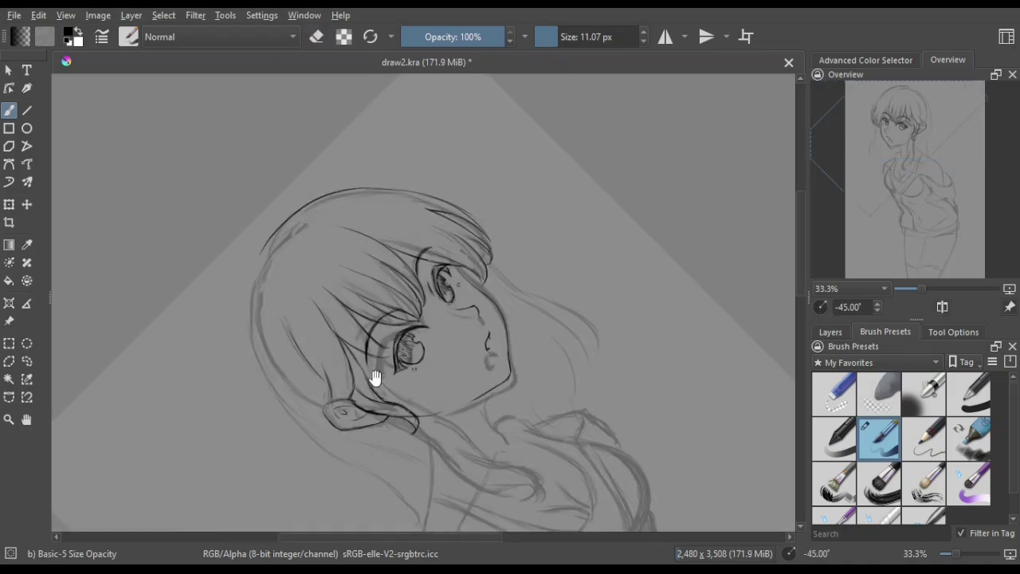
Mirror, rotate and pan the view to reposition the face and inspect the torso
key("m")
key("m")
left_click_drag(411, 390, 307, 383)
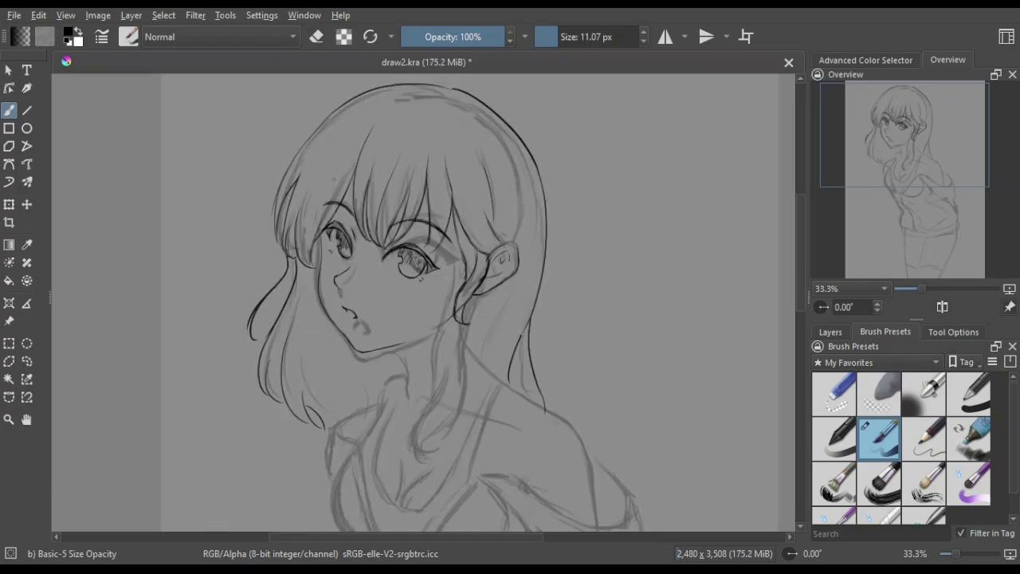
key("m")
scroll(422, 303, "down", 3)
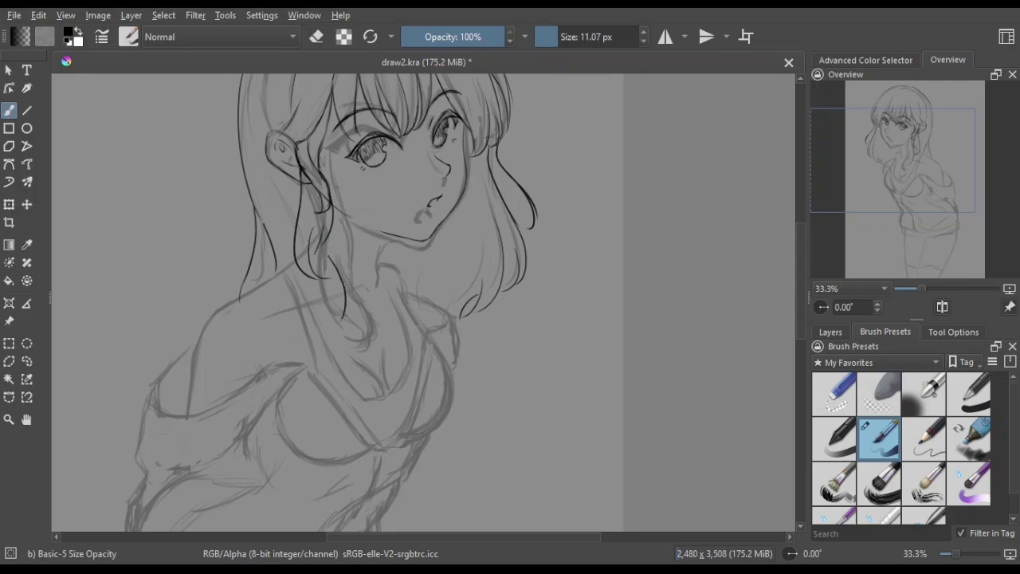
key("m")
key("4")
key("4")
key("4")
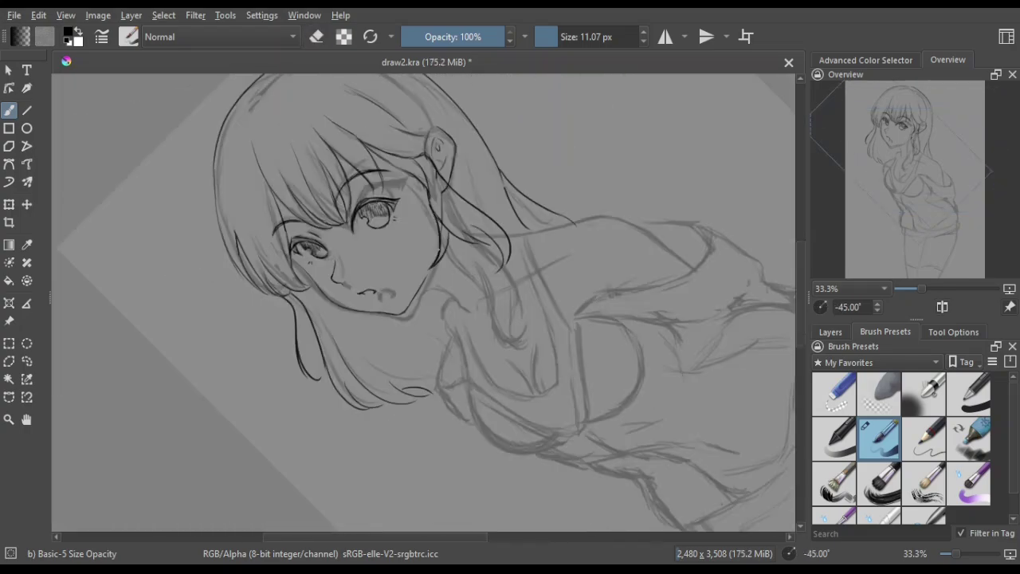
key("6")
key("6")
key("6")
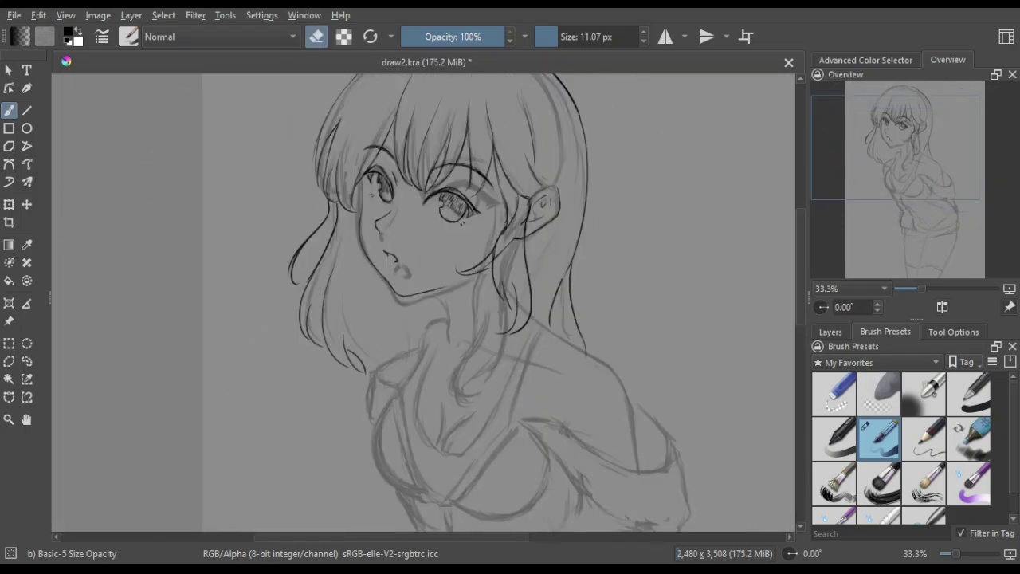
mouse_move(466, 180)
left_mouse_down()
mouse_move(526, 267)
mouse_move(455, 273)
mouse_move(540, 312)
left_mouse_up()
Rotate and pan the canvas to centre the girl's face for editing
key("e")
left_click(830, 332)
key("e")
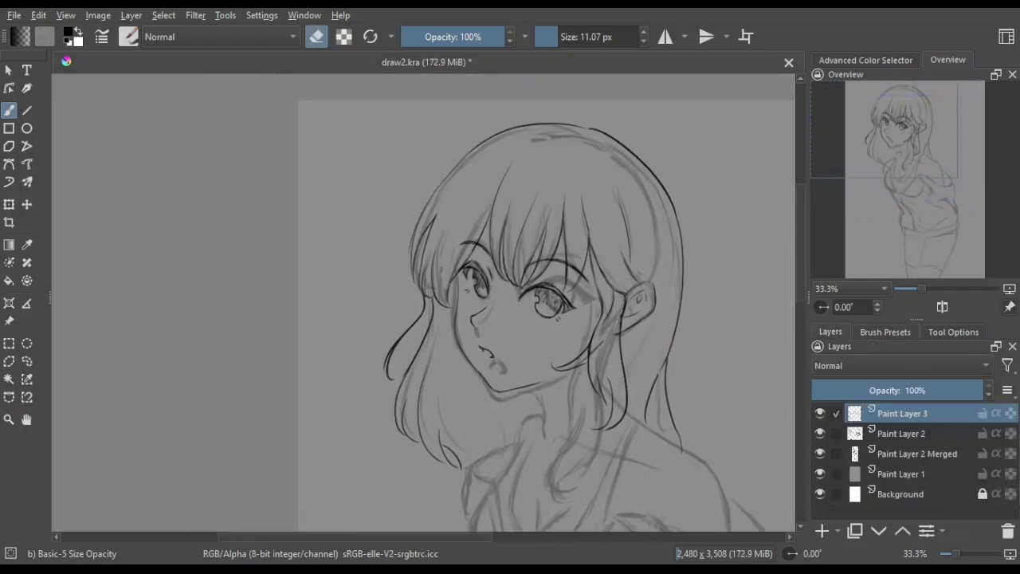
key("6")
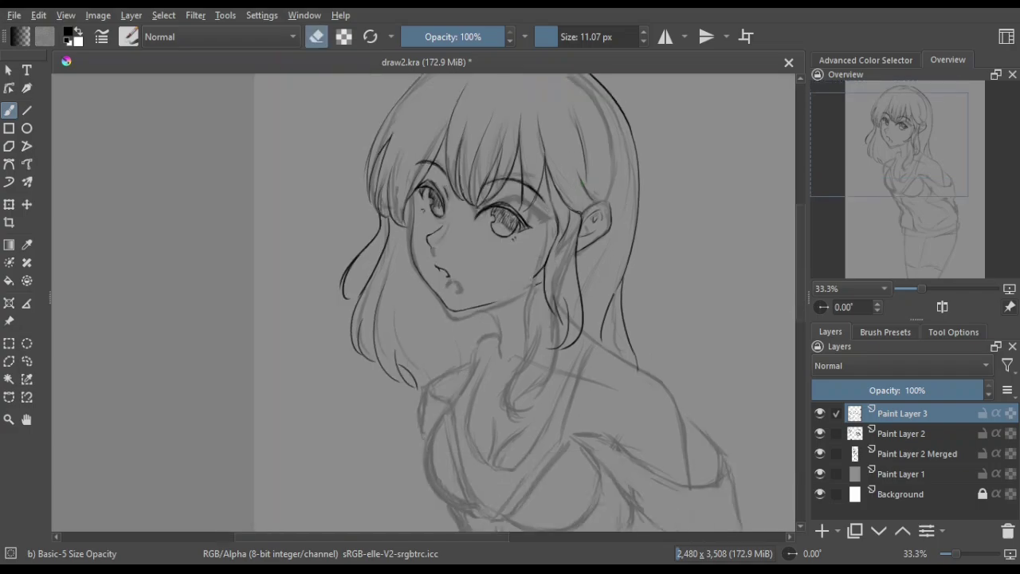
key("6")
key("6")
key("6")
key("6")
key("e")
key("e")
key("e")
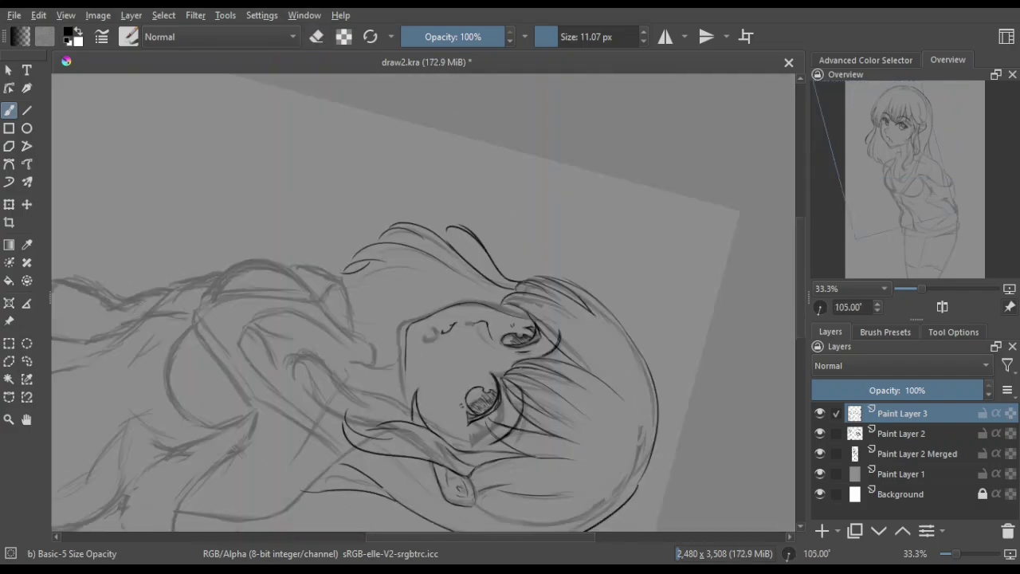
key("5")
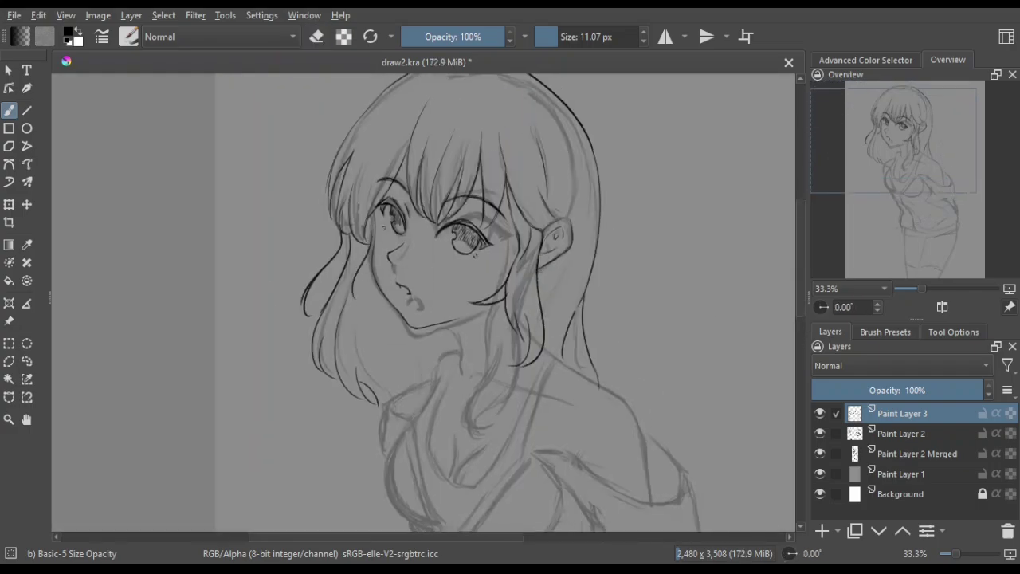
left_click_drag(362, 285, 514, 233)
left_click_drag(697, 159, 549, 252)
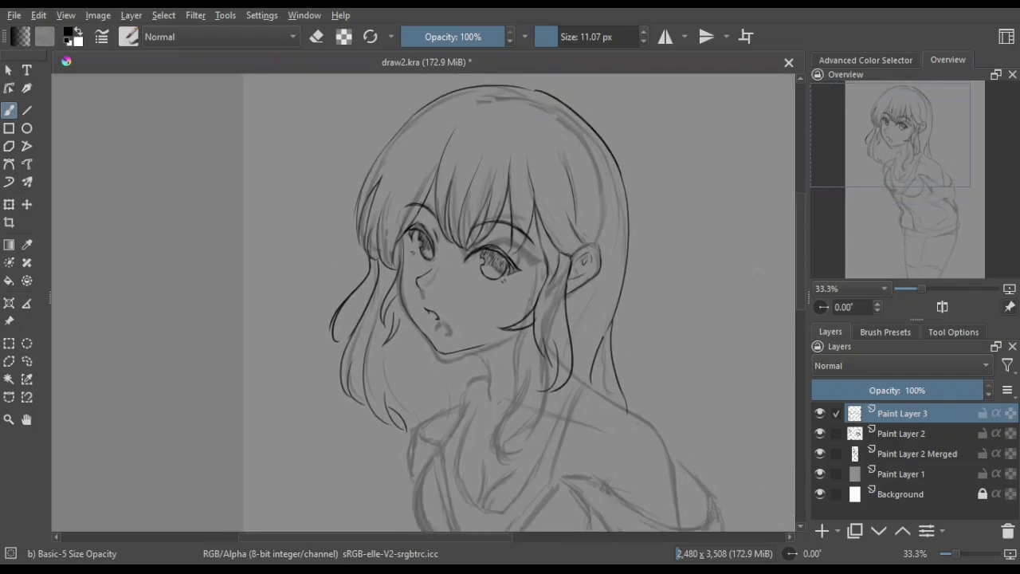
On Paint Layer 2, shift the face linework slightly into place
key("Page_Down")
key("t")
key("m")
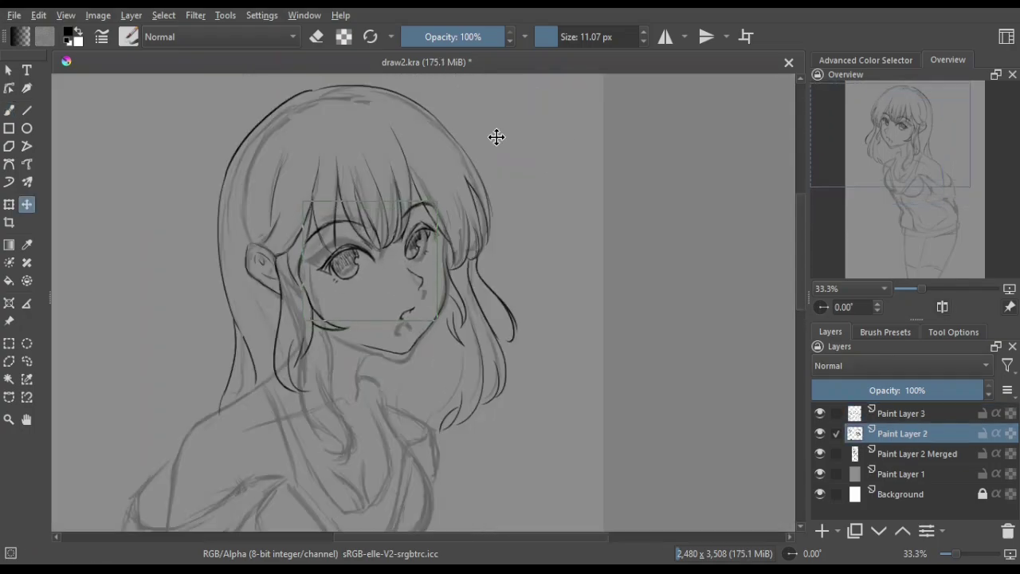
key("m")
key("b")
key("t")
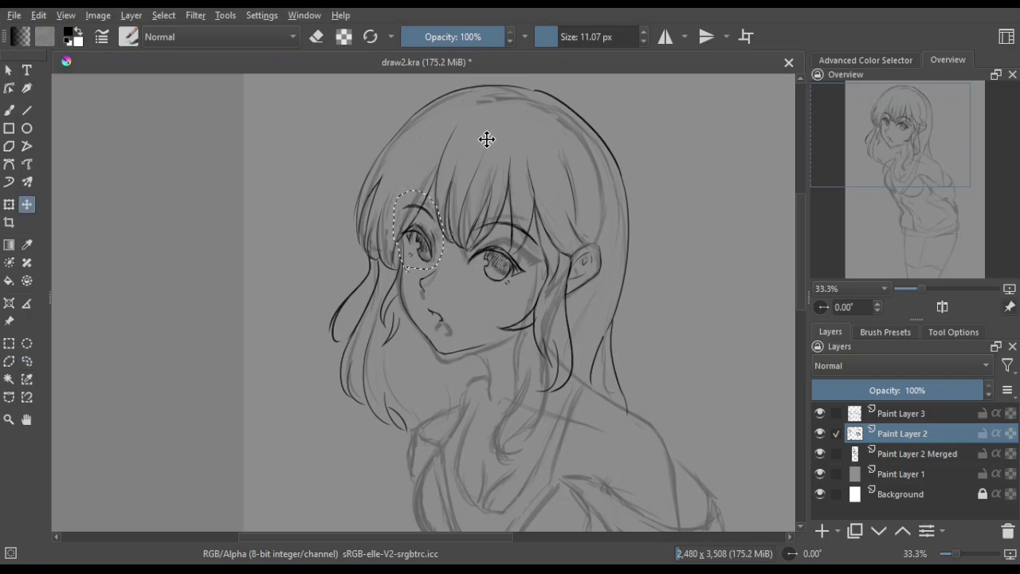
left_click_drag(501, 268, 504, 274)
Lasso one eye and transform it into position, checking the result mirrored
key("m")
left_click_drag(345, 214, 350, 215)
key("ctrl+t")
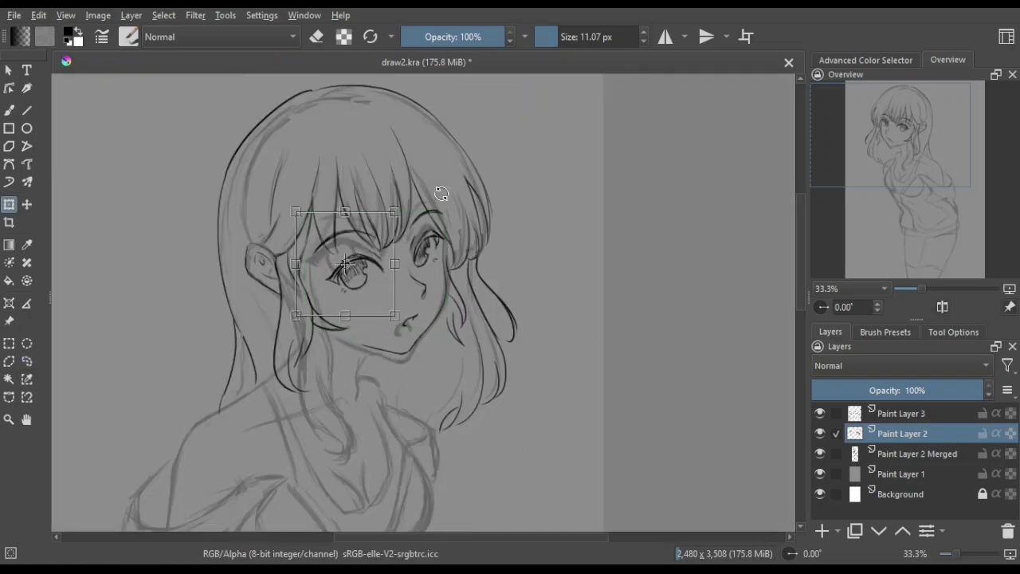
key("m")
key("ctrl+shift+a")
Add a new Paint Layer 4 at the top of the layer stack
key("b")
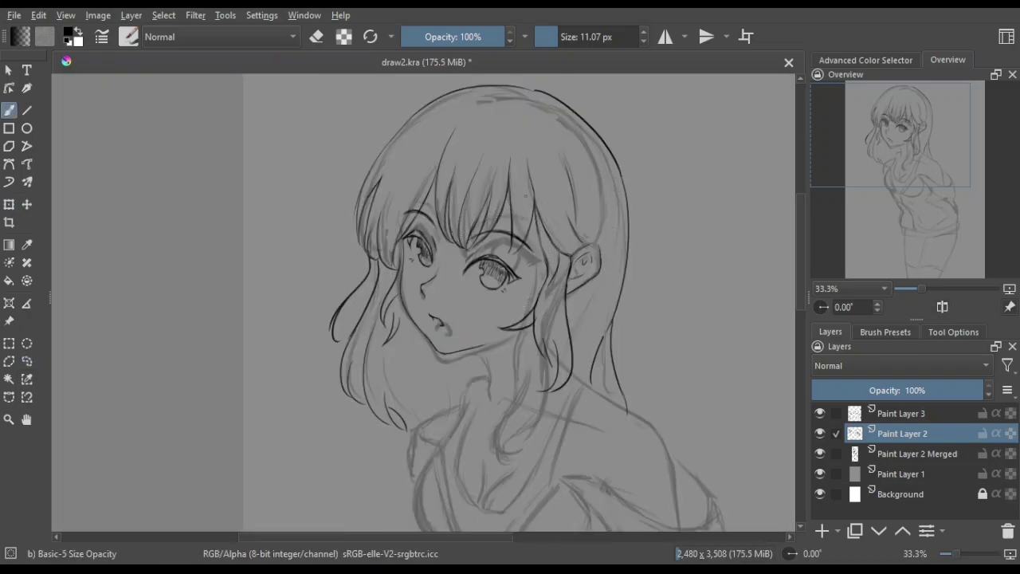
key("Insert")
left_click_drag(519, 410, 475, 337)
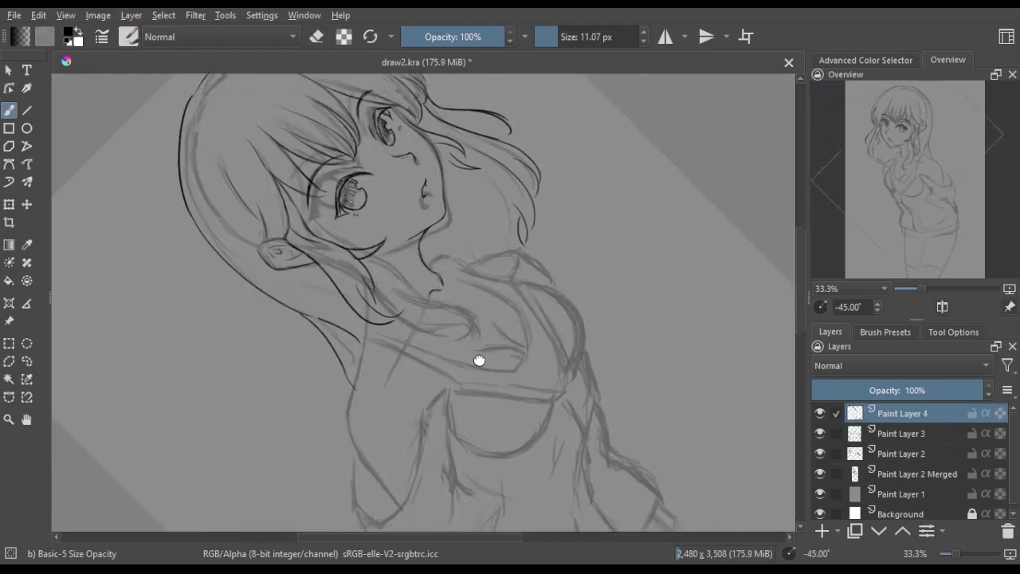
Add short strokes to the shoulder linework on Paint Layer 4
key("m")
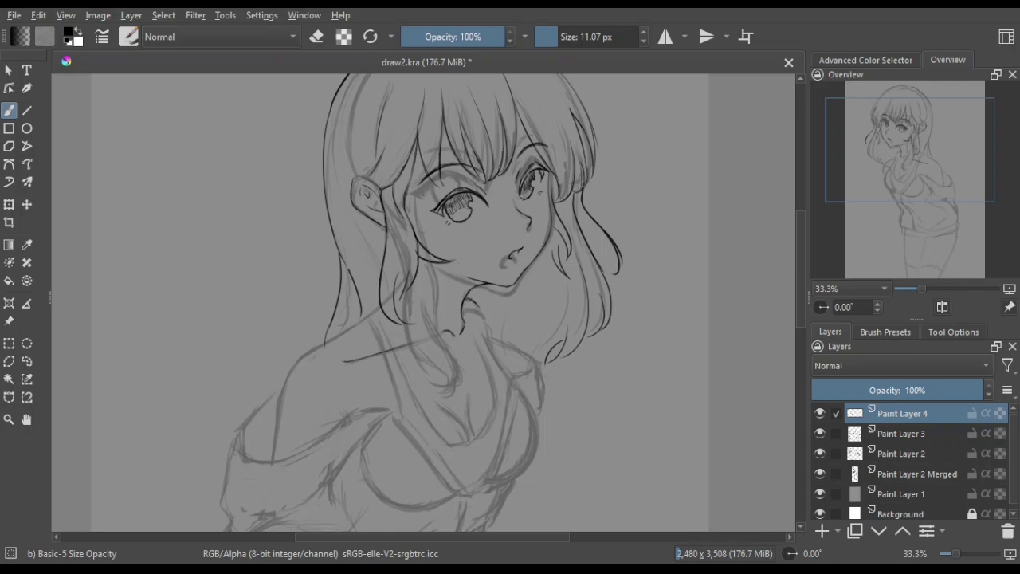
key("m")
mouse_move(463, 269)
left_mouse_down()
mouse_move(450, 346)
mouse_move(457, 394)
left_mouse_up()
left_click_drag(536, 320, 519, 386)
Redraw a short stretch of the torso line, checking it mirrored and rotated
key("m")
key("e")
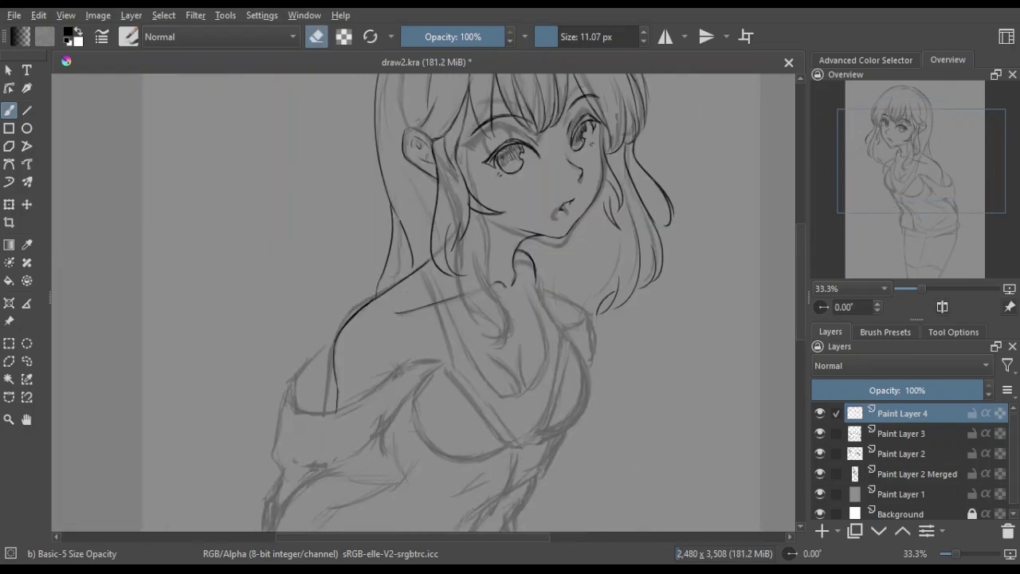
key("e")
key("4")
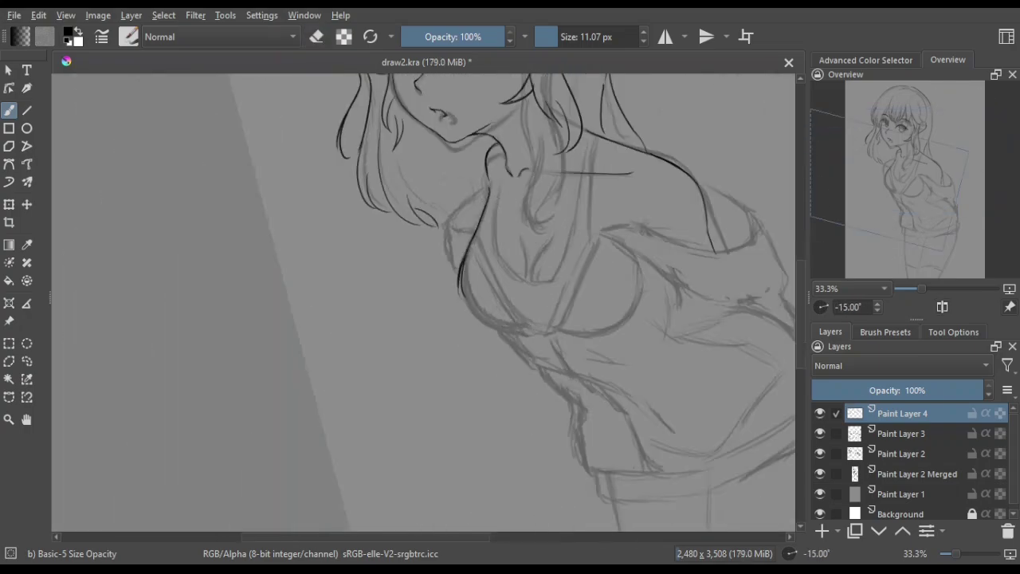
left_click_drag(474, 275, 458, 314)
key("e")
key("e")
key("5")
Ink the left torso contour and a stroke across the lower torso at 50% zoom
key("plus")
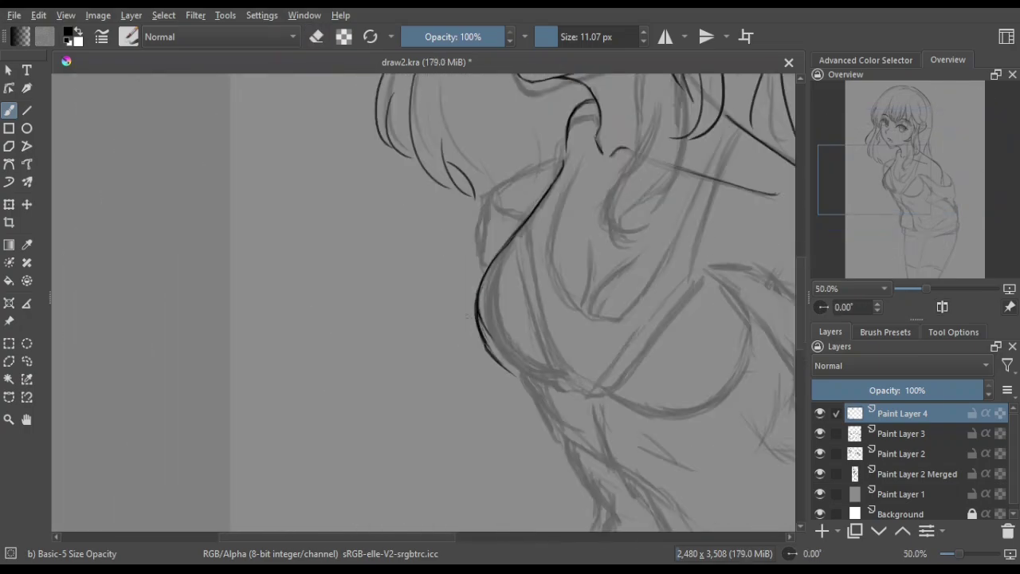
key("minus")
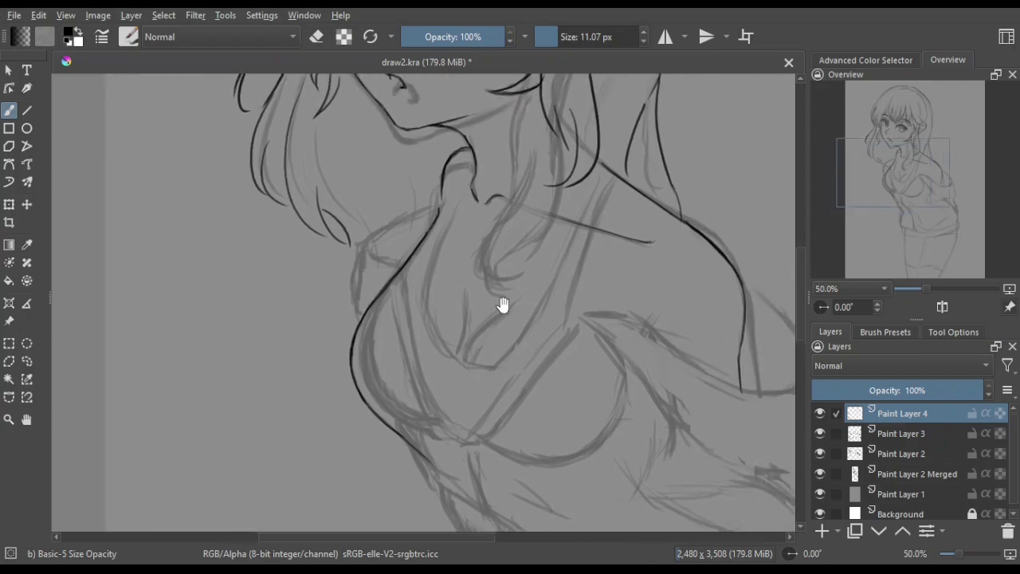
key("minus")
key("minus")
key("plus")
key("plus")
key("plus")
mouse_move(341, 255)
left_mouse_down()
mouse_move(375, 313)
mouse_move(432, 347)
left_mouse_up()
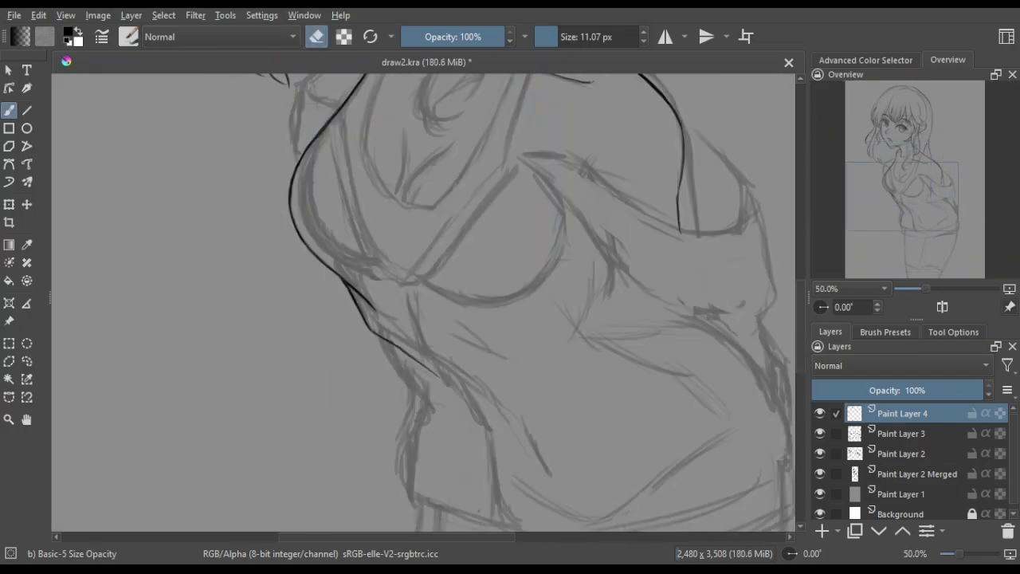
left_click_drag(380, 326, 424, 384)
left_click_drag(406, 357, 384, 277)
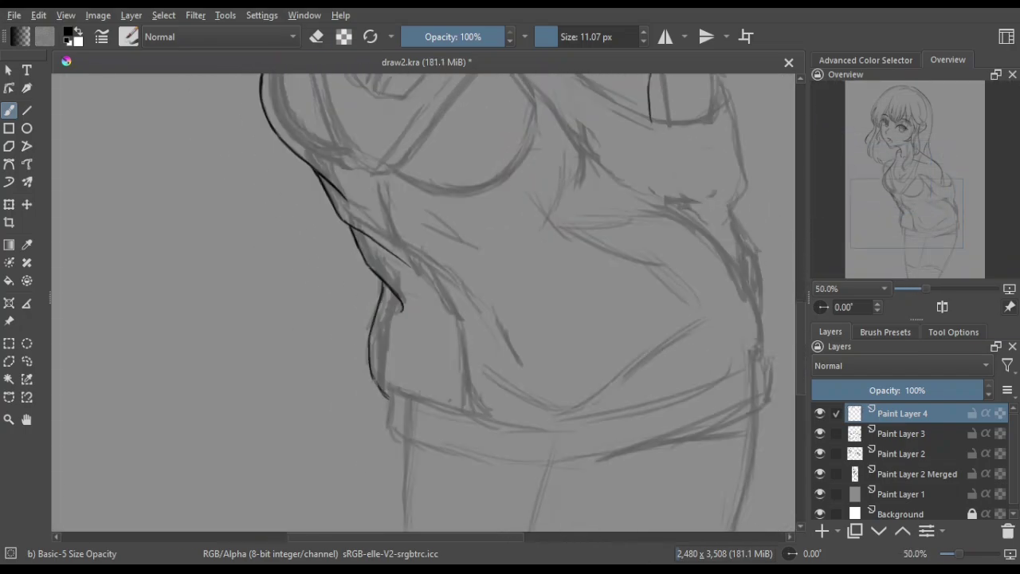
left_click_drag(447, 145, 430, 248)
mouse_move(434, 395)
left_mouse_down()
mouse_move(502, 462)
mouse_move(461, 418)
left_mouse_up()
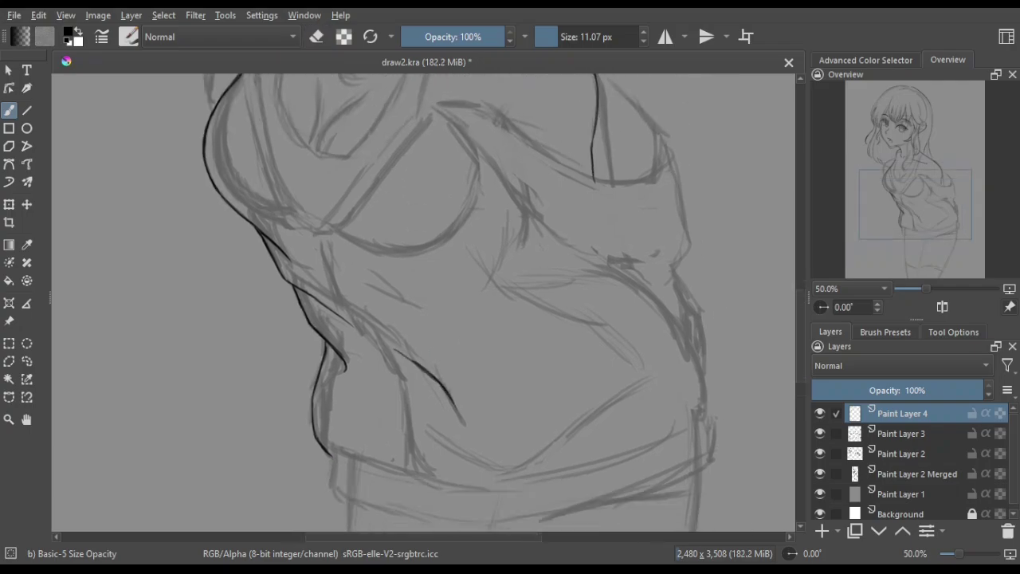
Ink the top's strap line running down from the shoulder
left_click_drag(374, 199, 471, 342)
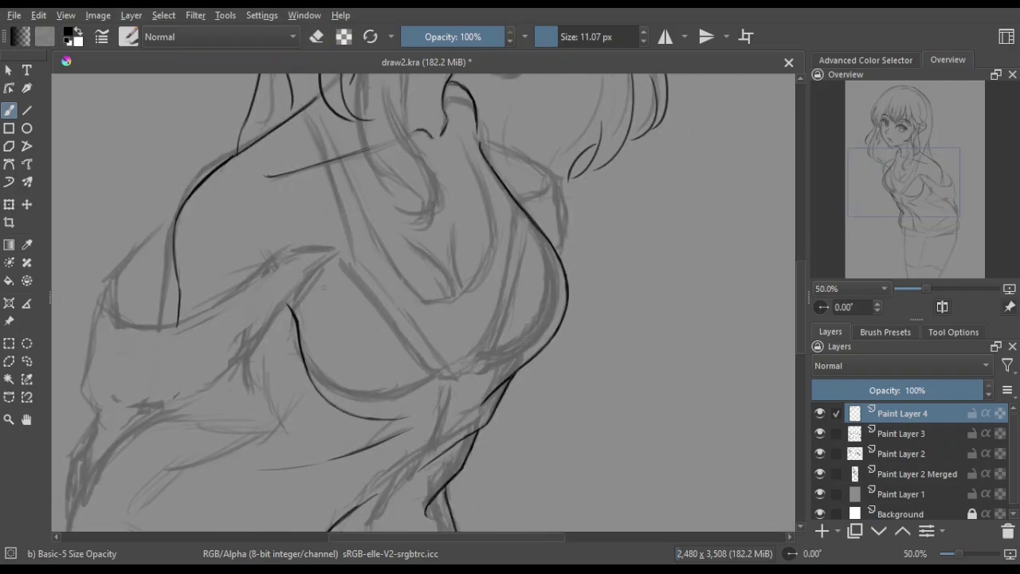
key("m")
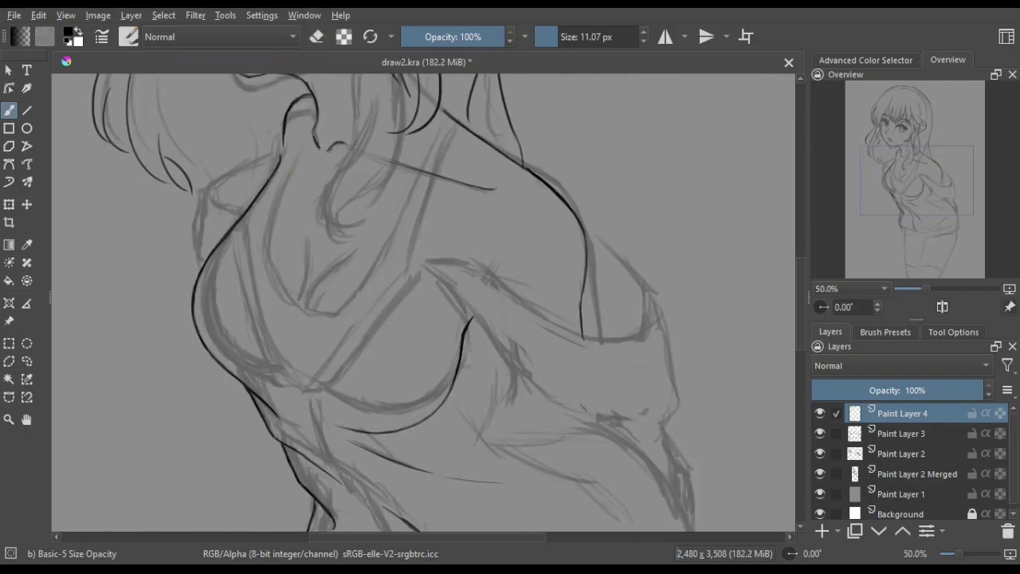
key("e")
key("e")
key("e")
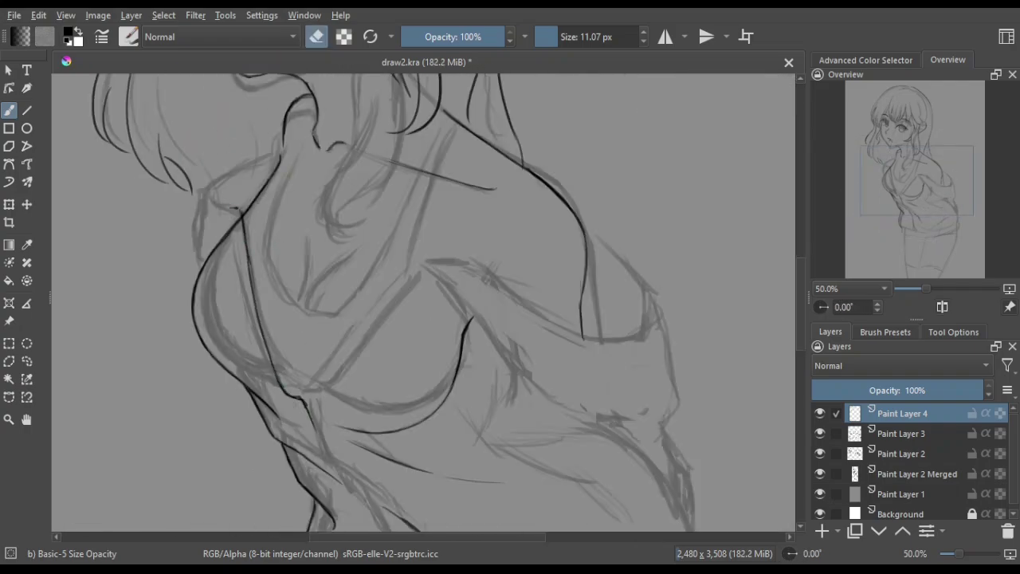
left_click_drag(263, 399, 240, 213)
key("e")
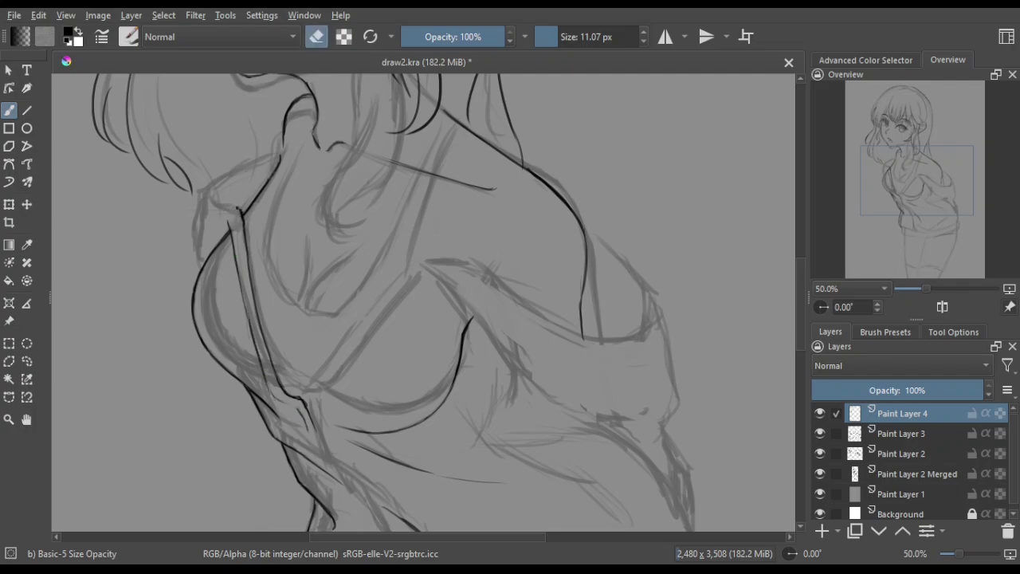
Ink a short line near the shoulder strap
key("e")
key("4")
key("4")
key("4")
key("5")
key("e")
mouse_move(363, 227)
left_mouse_down()
mouse_move(379, 240)
mouse_move(372, 211)
mouse_move(478, 217)
left_mouse_up()
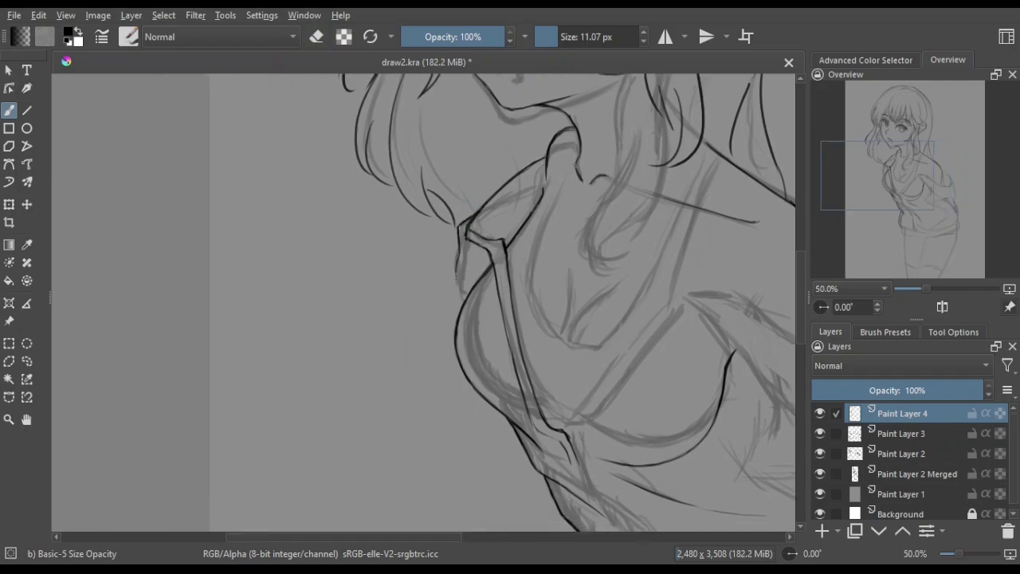
Rotate and zoom to 66.7% to inspect the strap, then fit the page
key("e")
key("4")
key("4")
key("4")
key("4")
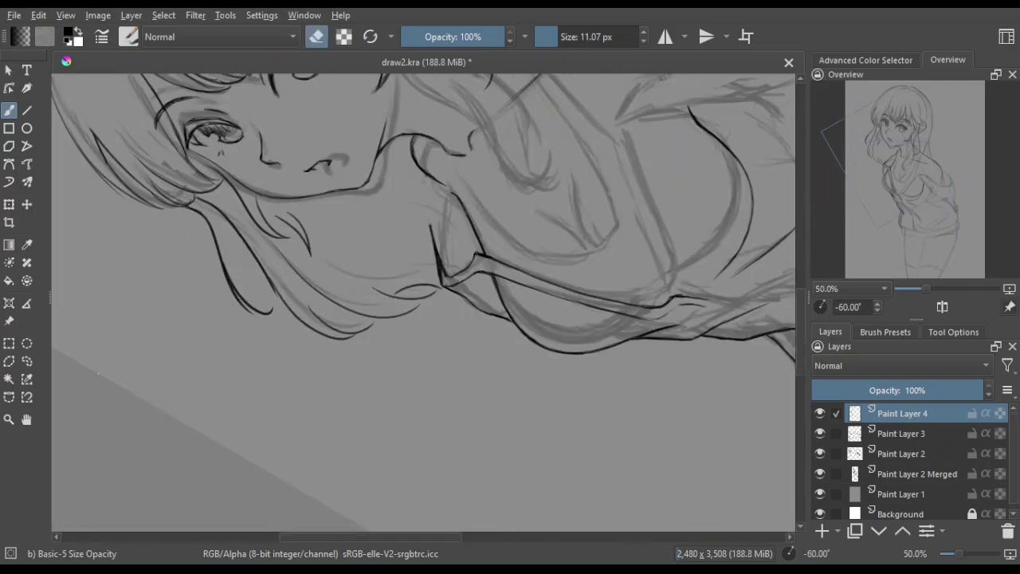
key("6")
key("6")
key("6")
key("6")
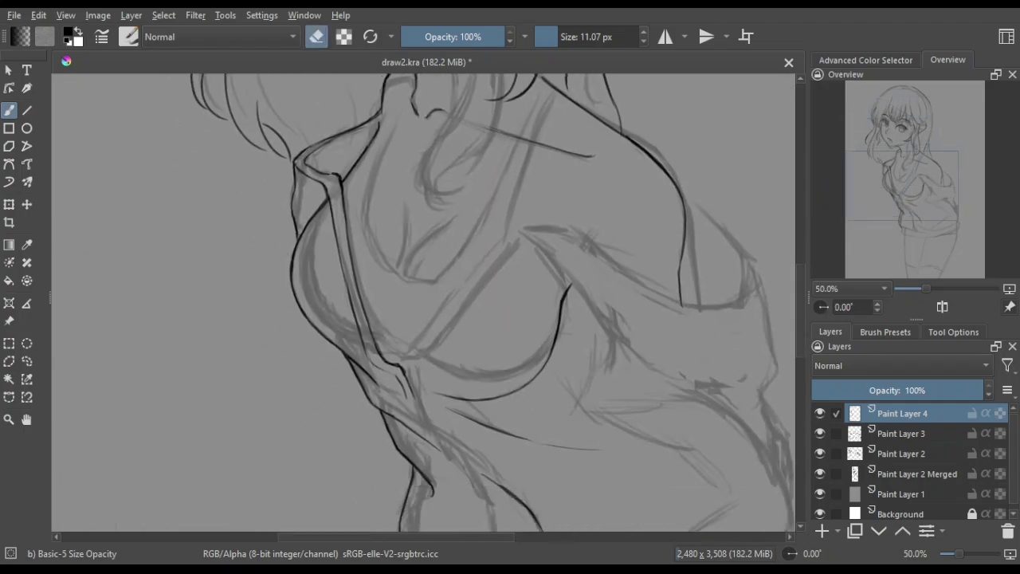
key("plus")
key("e")
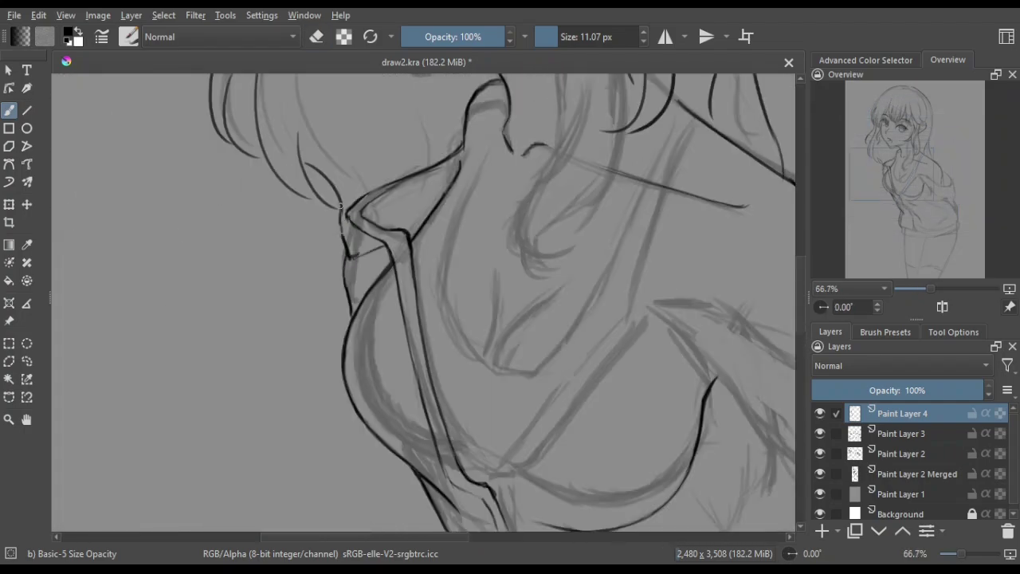
key("4")
key("4")
key("4")
key("5")
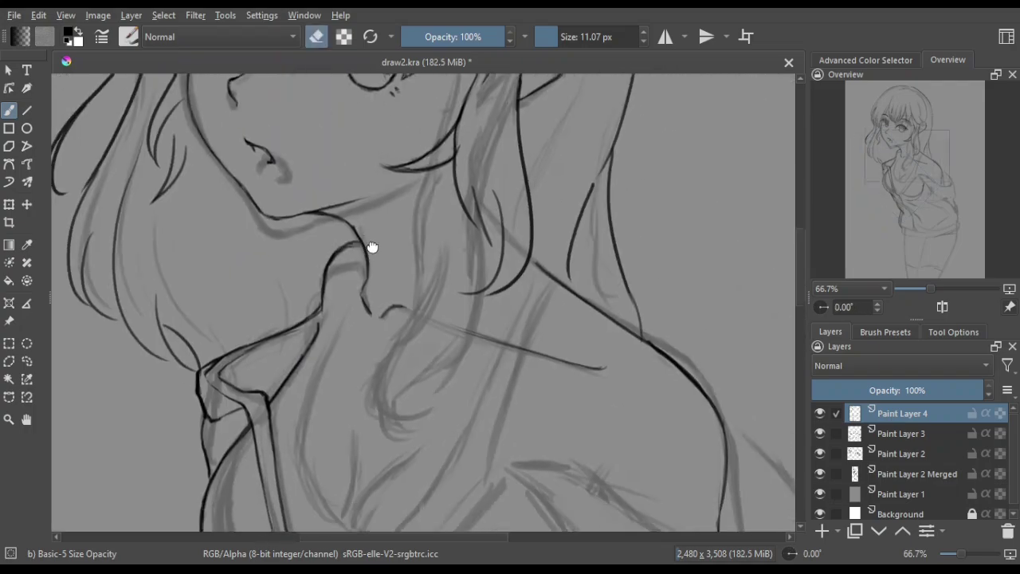
key("e")
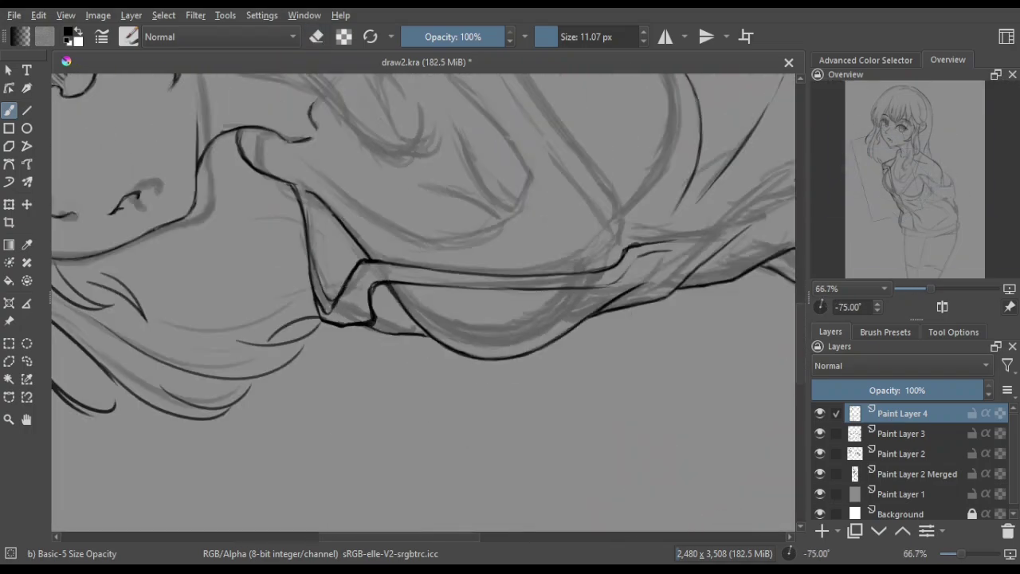
key("6")
key("6")
key("6")
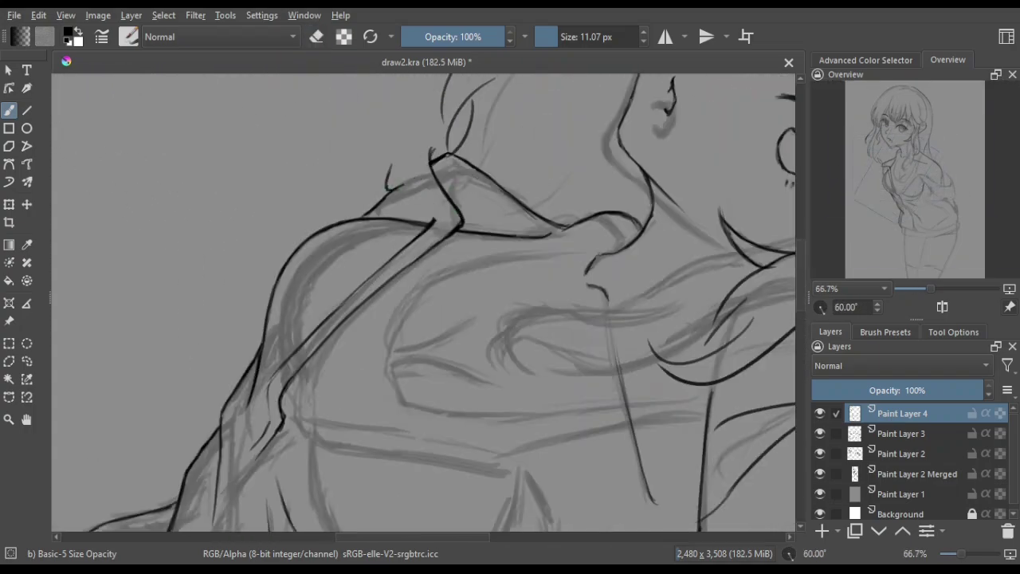
key("5")
key("2")
key("2")
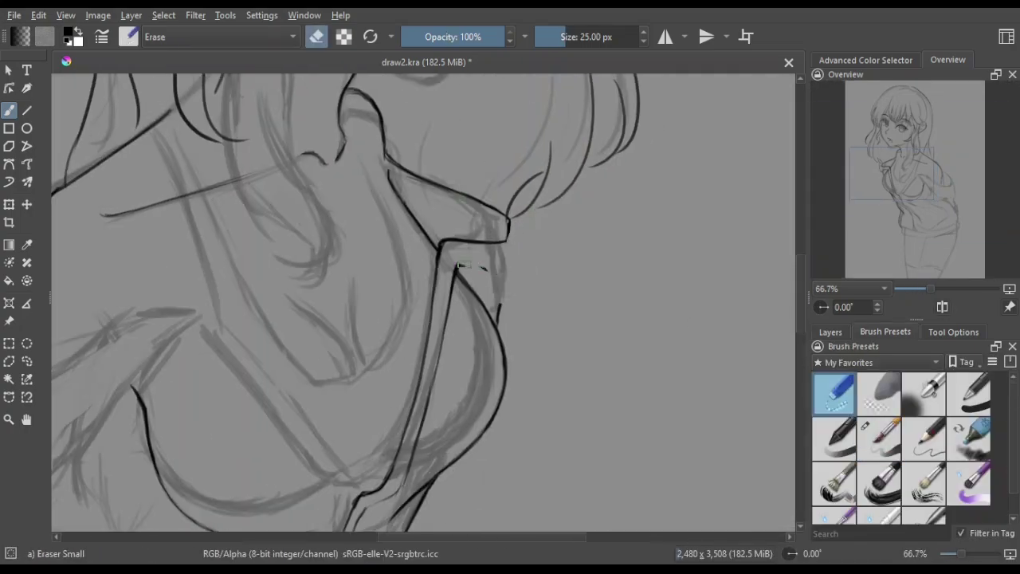
Pan and rotate around the collar and chest to review the linework, then fit the page
mouse_move(572, 221)
left_mouse_down()
mouse_move(400, 282)
mouse_move(511, 319)
left_mouse_up()
key("4")
key("4")
key("4")
key("5")
key("6")
key("6")
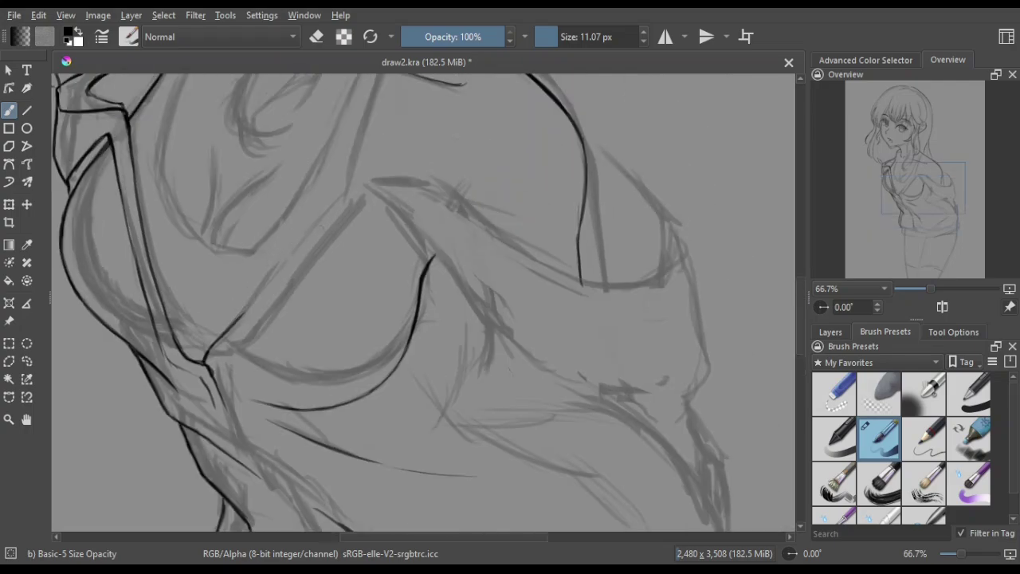
key("minus")
key("minus")
key("plus")
key("e")
key("e")
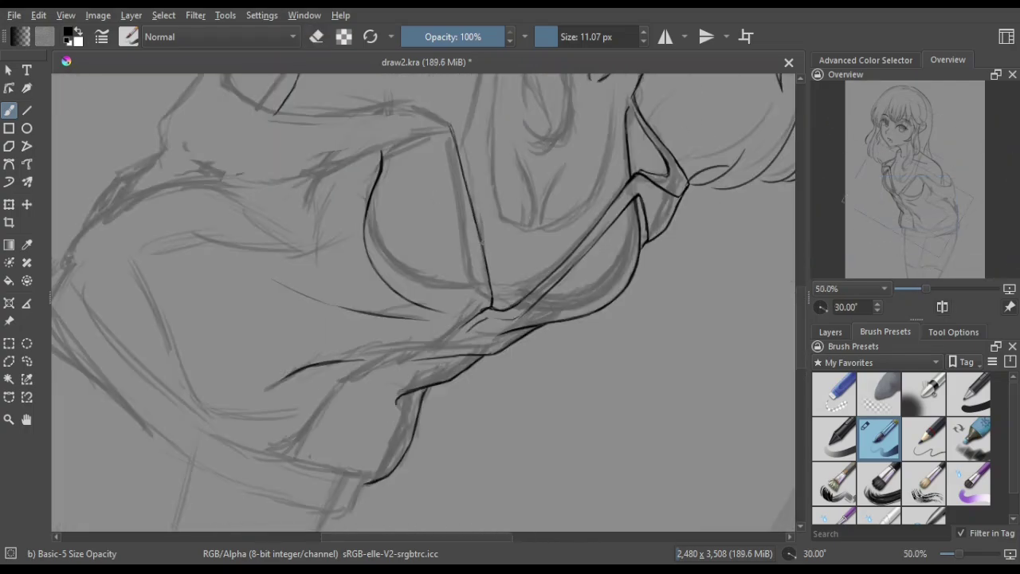
key("5")
key("e")
key("e")
key("e")
key("e")
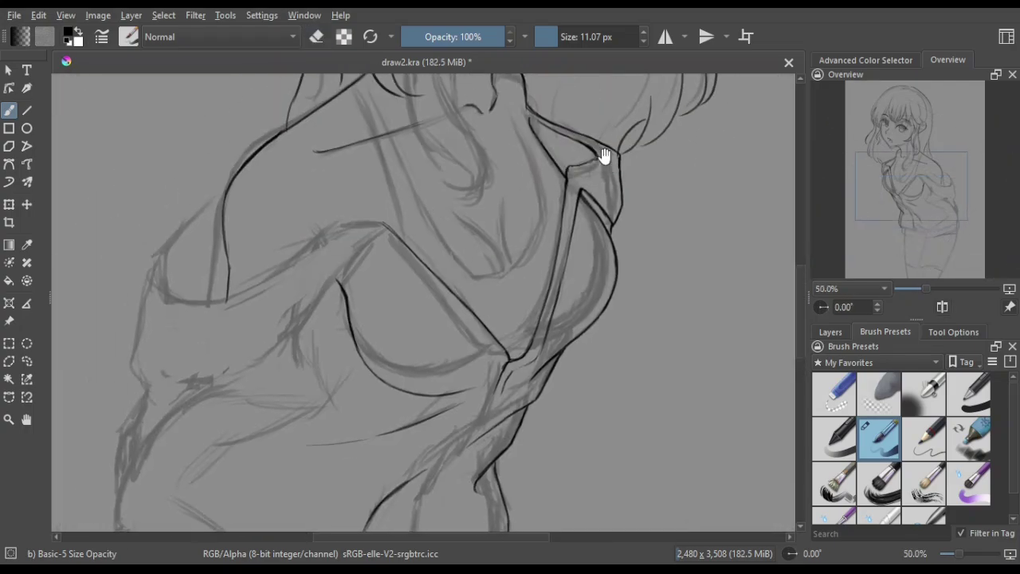
key("4")
key("4")
key("5")
key("6")
key("e")
key("5")
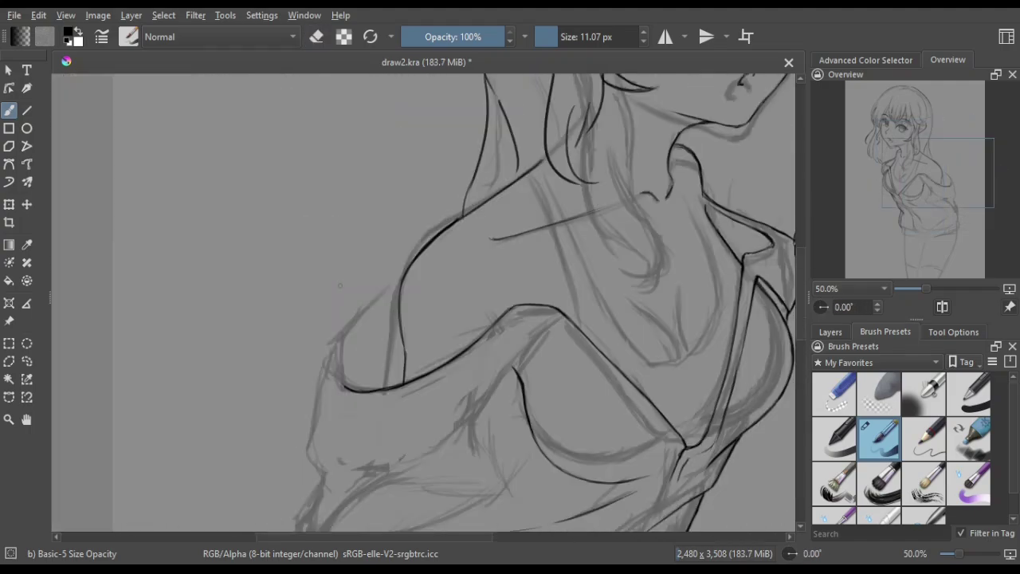
key("4")
key("4")
key("4")
key("5")
key("e")
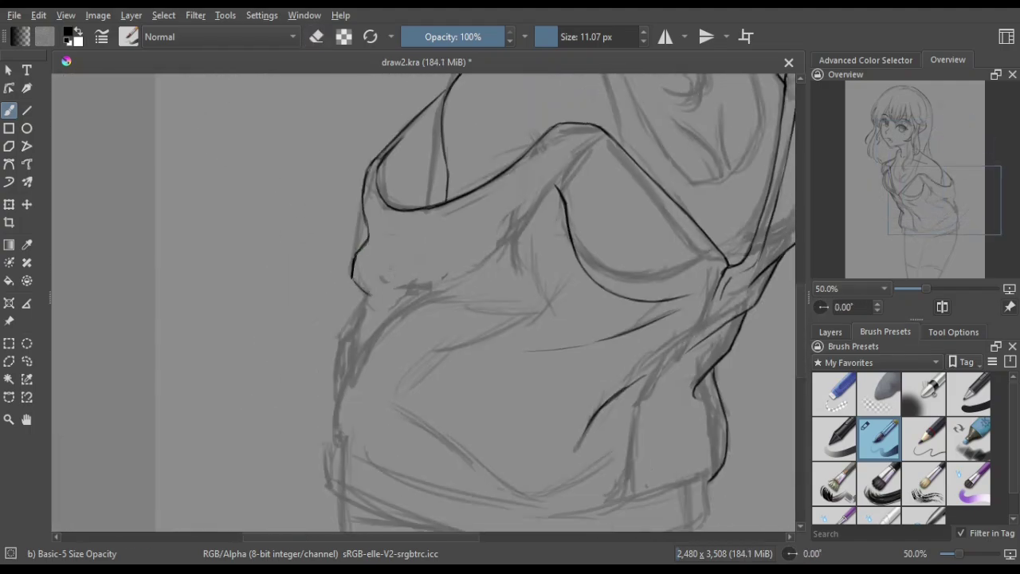
key("4")
key("6")
key("5")
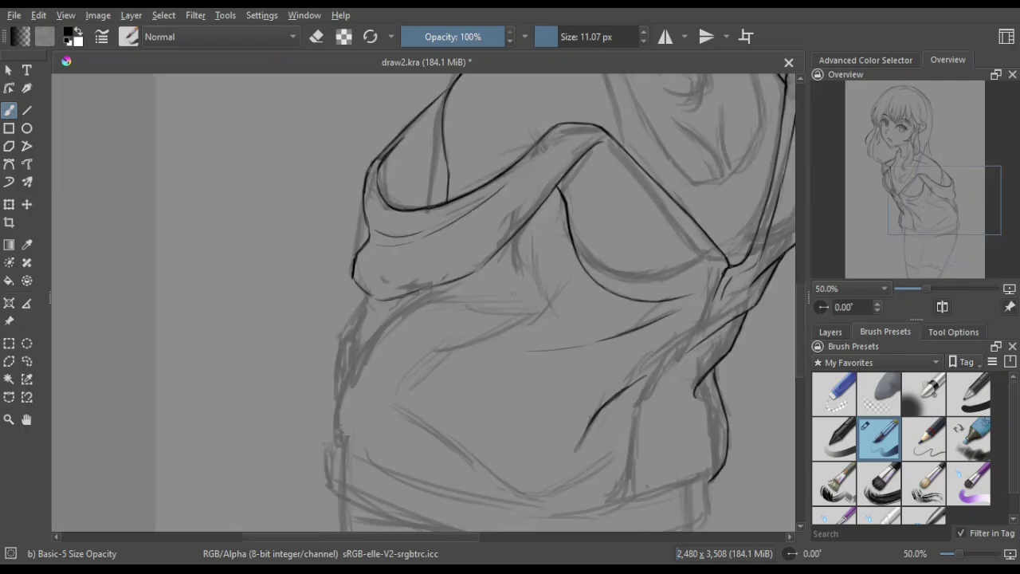
key("2")
key("plus")
key("plus")
key("plus")
key("e")
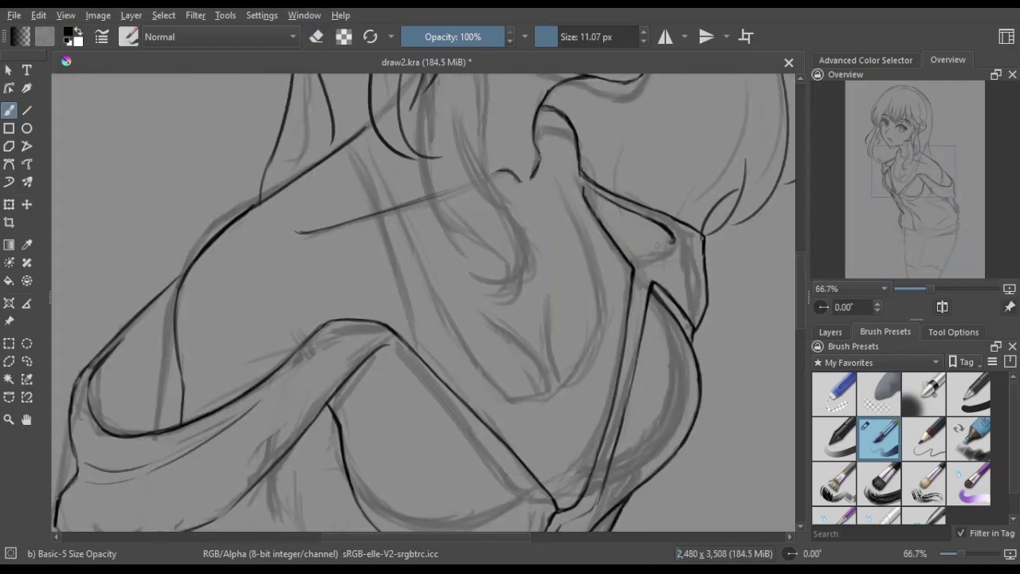
key("e")
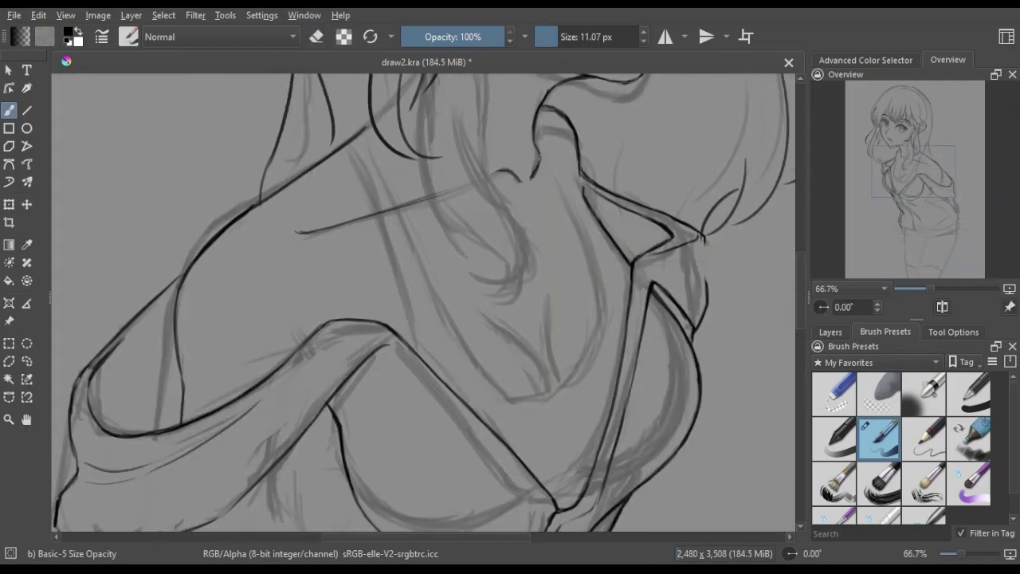
key("2")
scroll(342, 502, "up", 2)
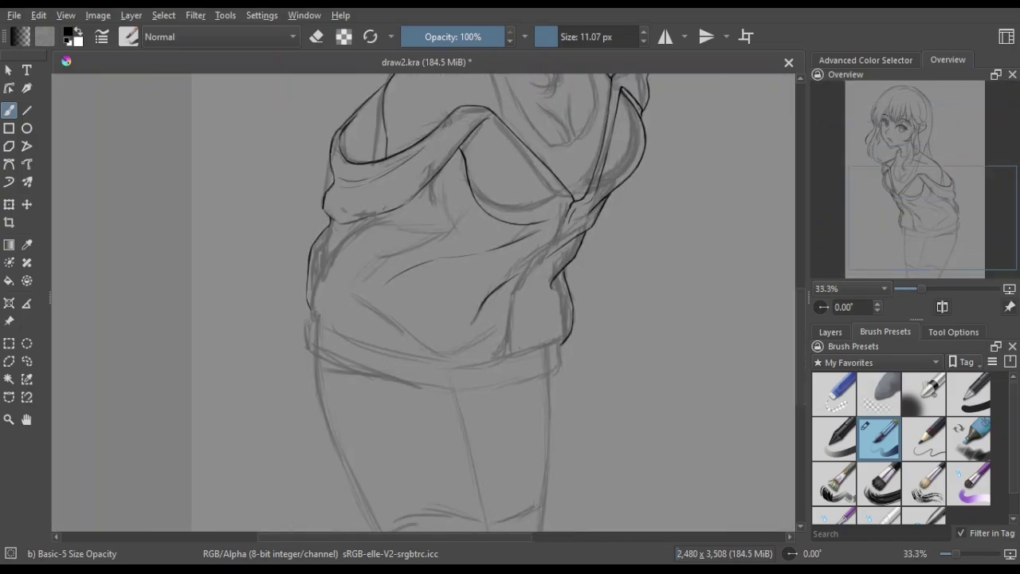
Ink the right side of the torso
left_click_drag(511, 301, 507, 356)
left_click_drag(446, 143, 487, 195)
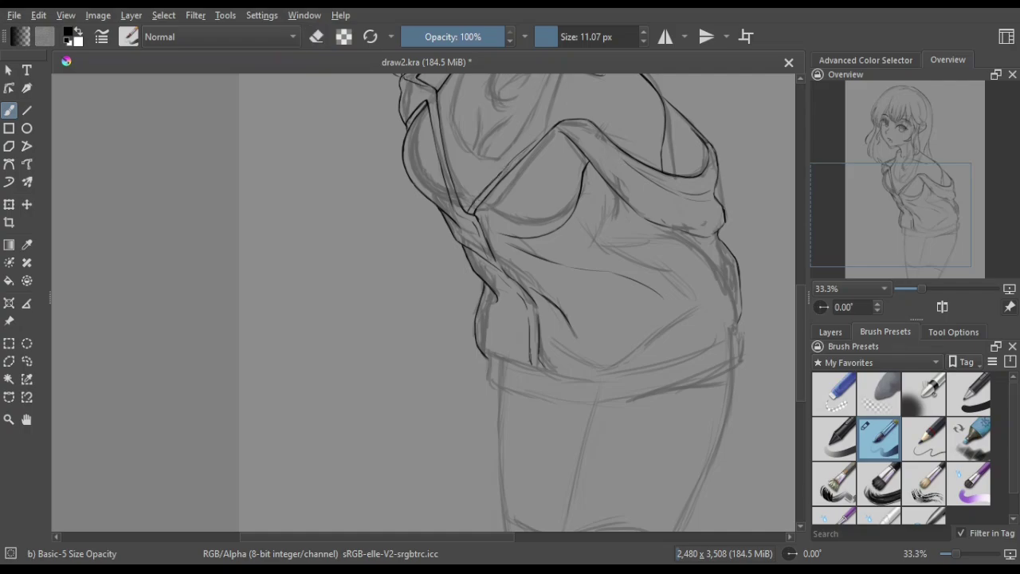
mouse_move(550, 132)
left_mouse_down()
mouse_move(524, 253)
mouse_move(540, 47)
left_mouse_up()
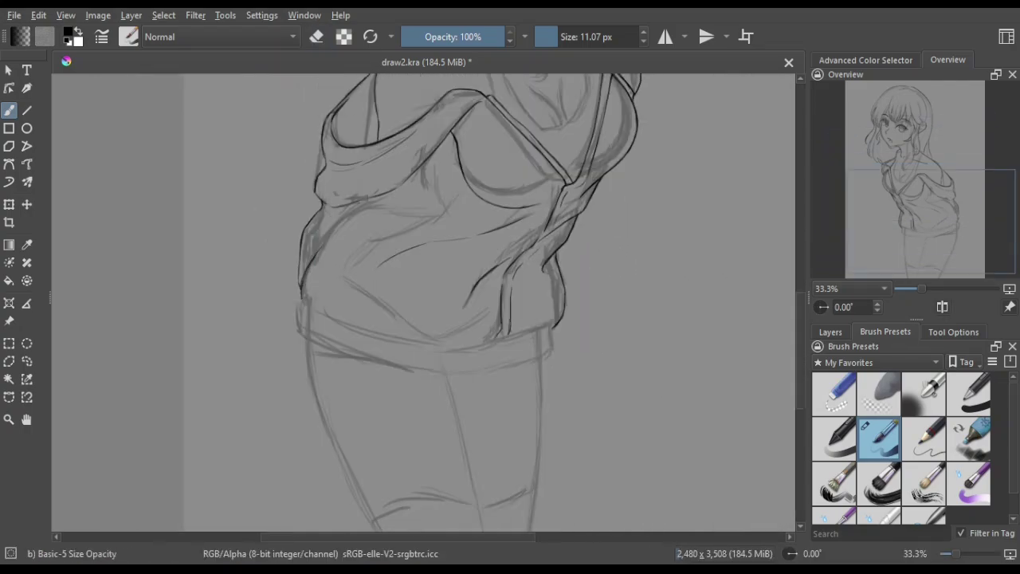
Check the shirt area, return to the whole-page view and save the drawing
key("e")
key("e")
key("e")
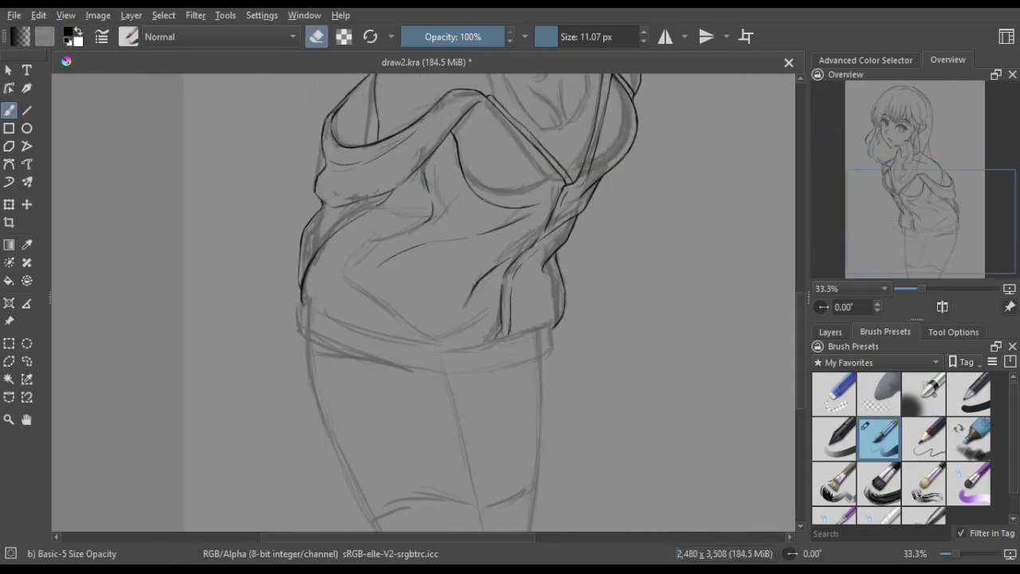
key("ctrl+bracketleft")
key("ctrl+bracketleft")
key("ctrl+bracketleft")
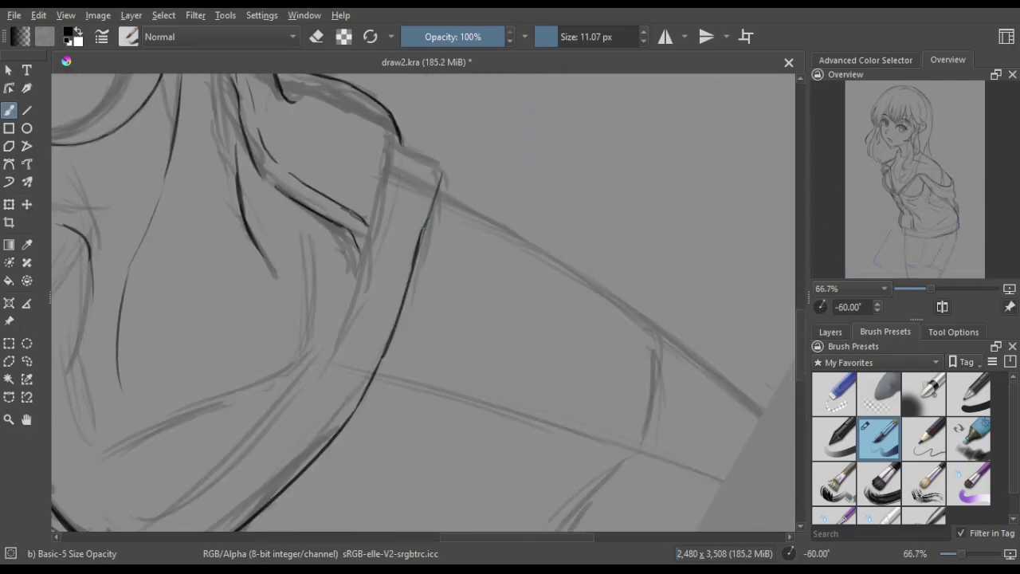
key("plus")
key("plus")
key("ctrl+bracketright")
key("ctrl+bracketright")
key("ctrl+bracketright")
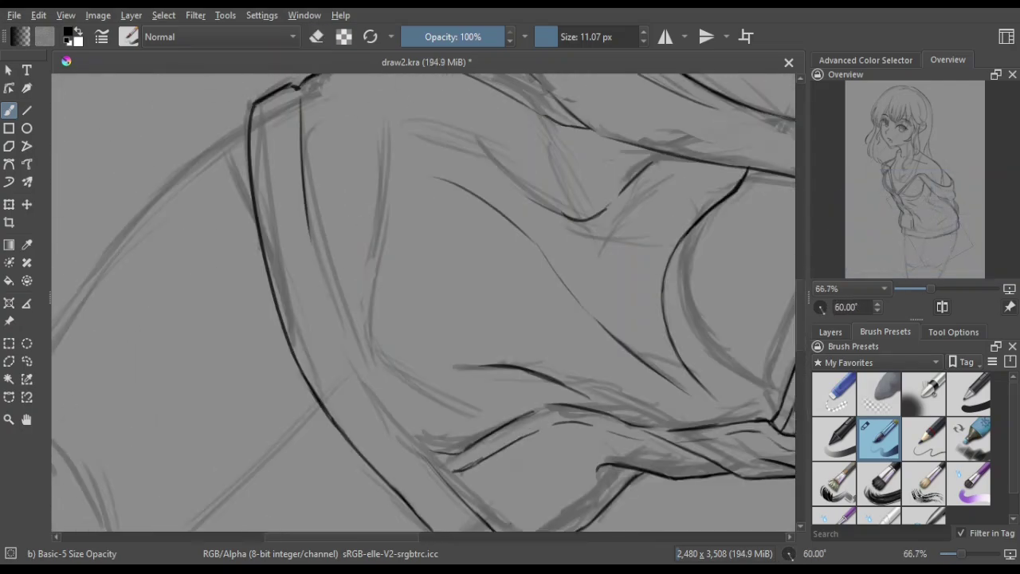
key("ctrl+bracketright")
key("2")
key("ctrl+s")
Shrink the brush and ink the outline of the left leg
key("plus")
key("plus")
key("plus")
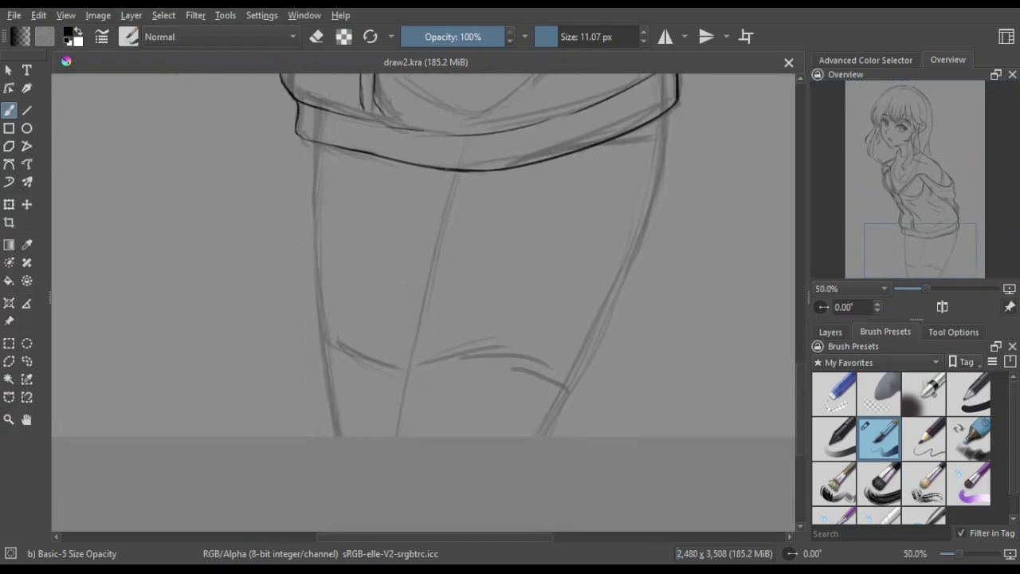
key("bracketleft")
key("bracketleft")
left_click_drag(377, 528, 334, 198)
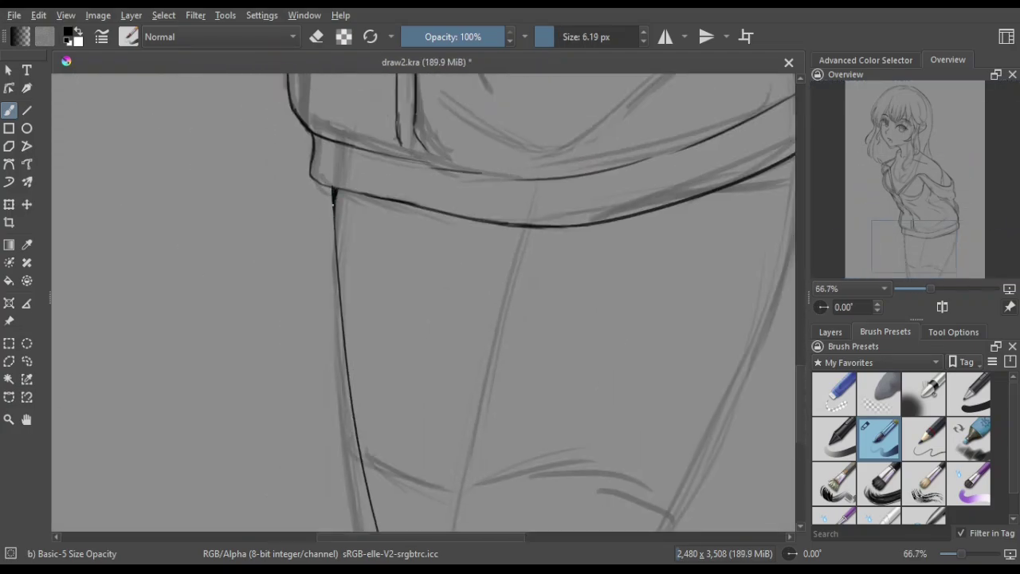
scroll(334, 199, "down", 3)
key("minus")
key("minus")
key("plus")
key("plus")
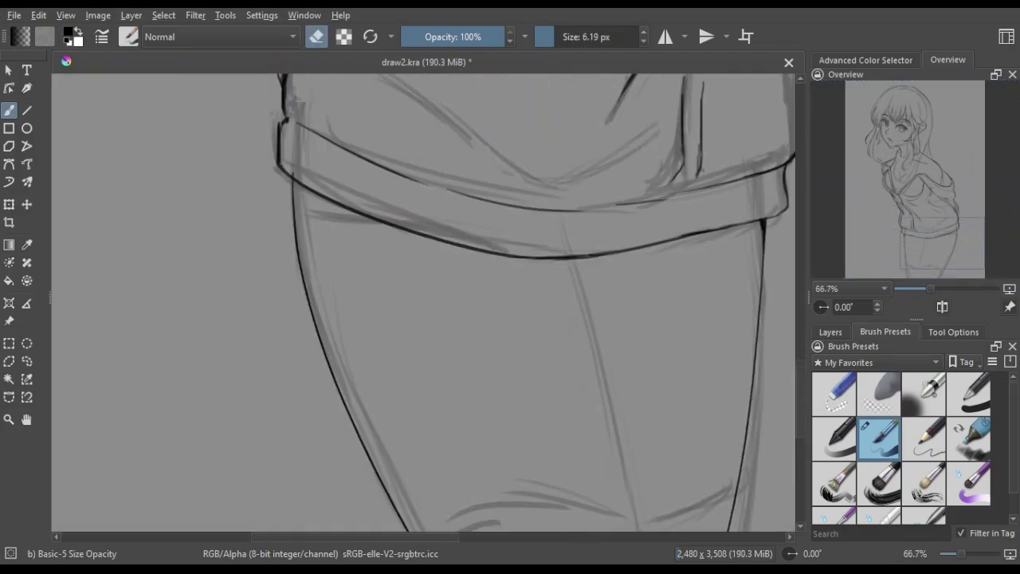
key("e")
scroll(422, 303, "up", 5)
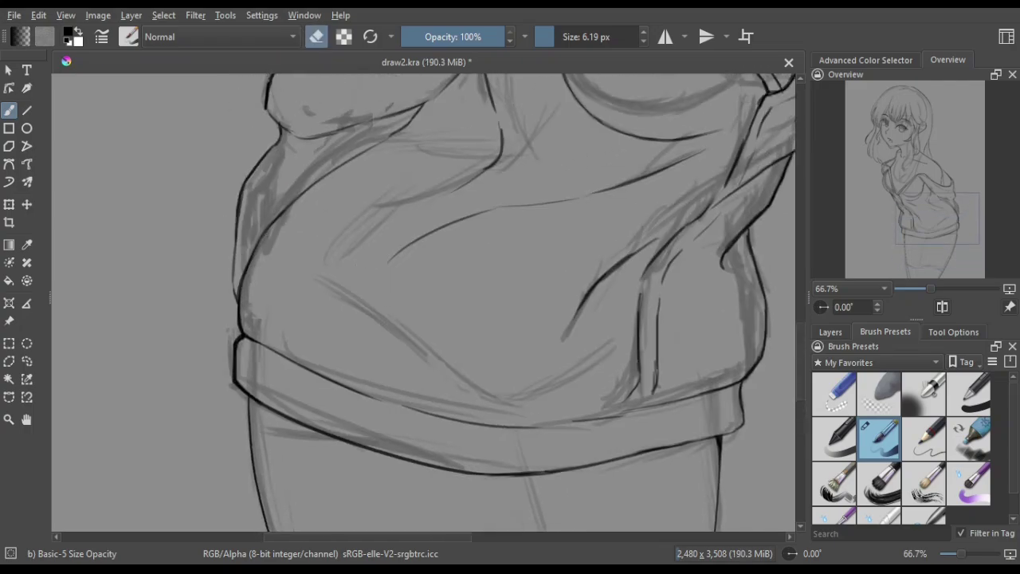
key("e")
scroll(298, 232, "down", 5)
Ink the leg outlines below the hem and a curved fold line at the hem
left_click_drag(402, 142, 430, 236)
left_click_drag(442, 286, 483, 496)
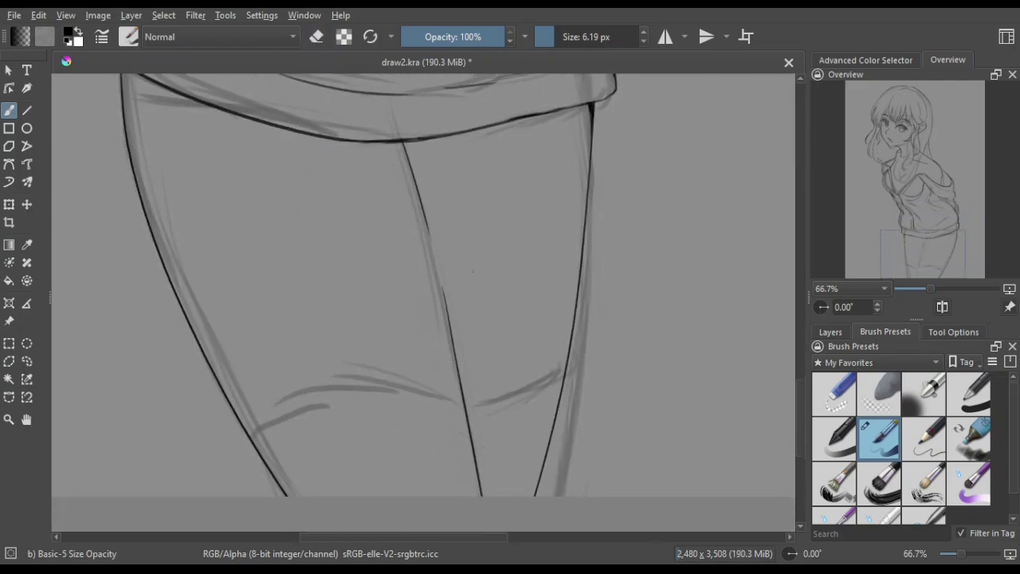
key("ctrl+bracketleft")
key("e")
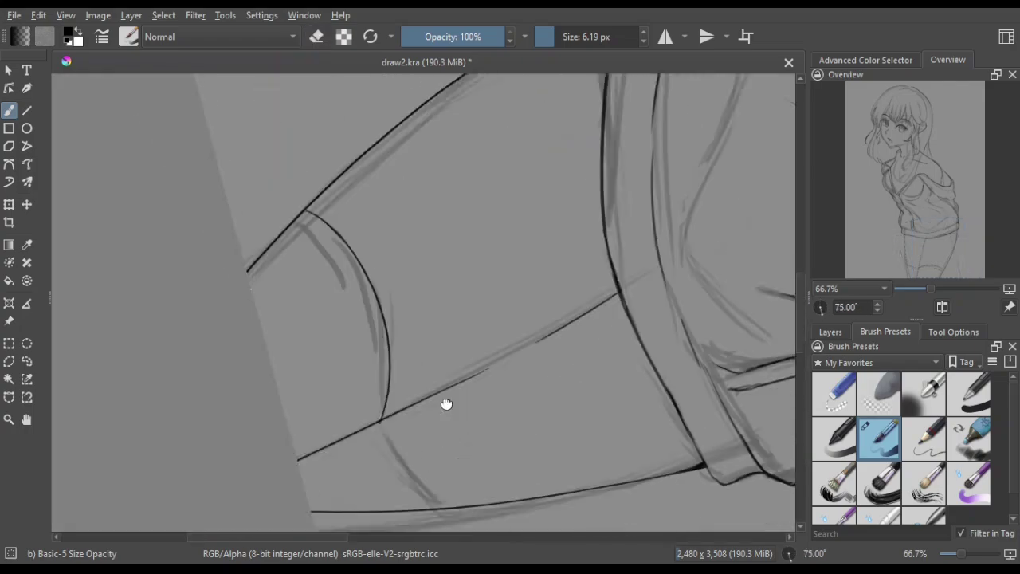
key("1")
left_click_drag(357, 246, 399, 369)
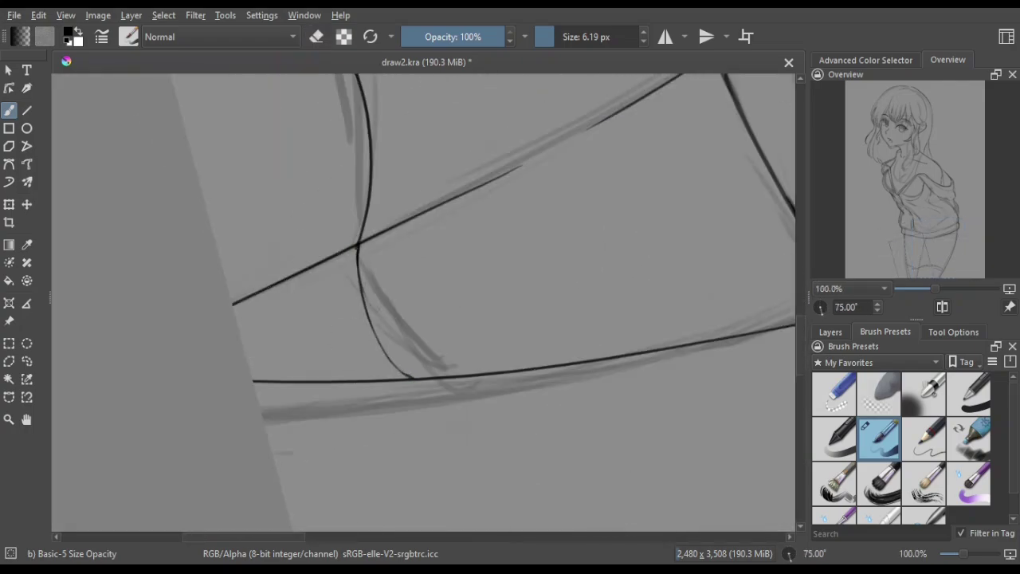
Ink a diagonal line across the neck and collar area
key("5")
key("2")
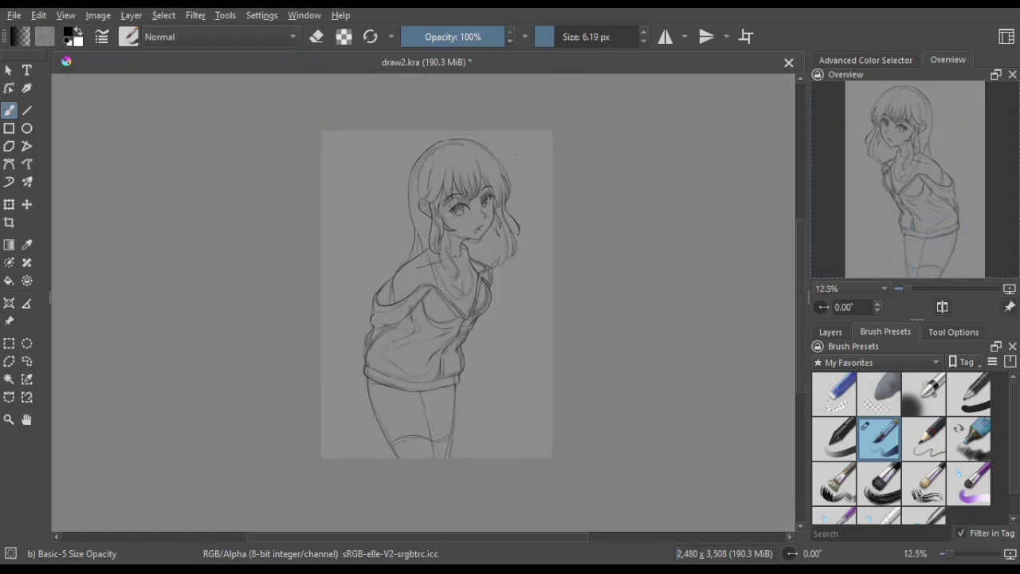
scroll(431, 255, "up", 1)
scroll(431, 255, "up", 3)
scroll(422, 303, "up", 1)
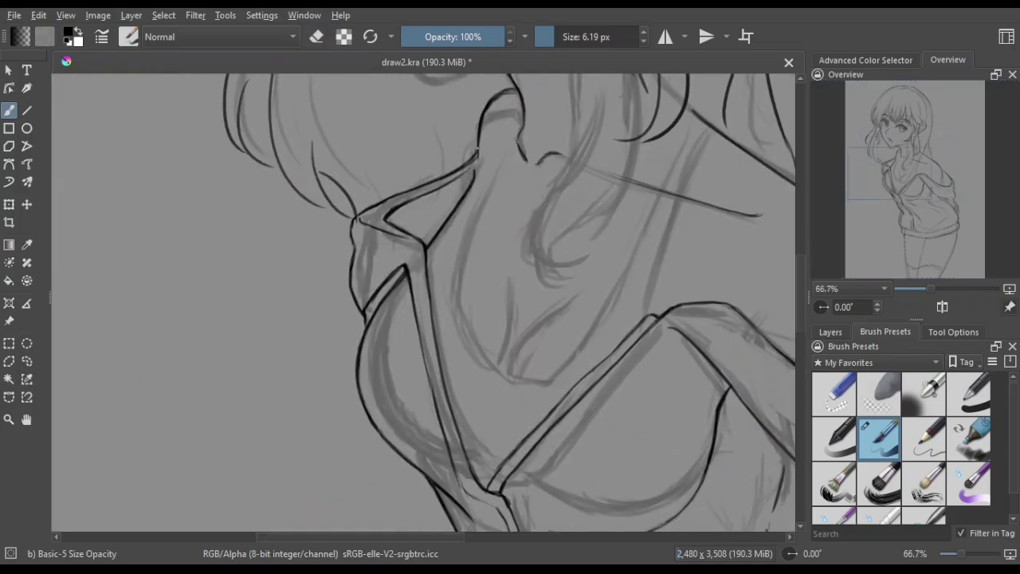
left_click_drag(635, 140, 511, 349)
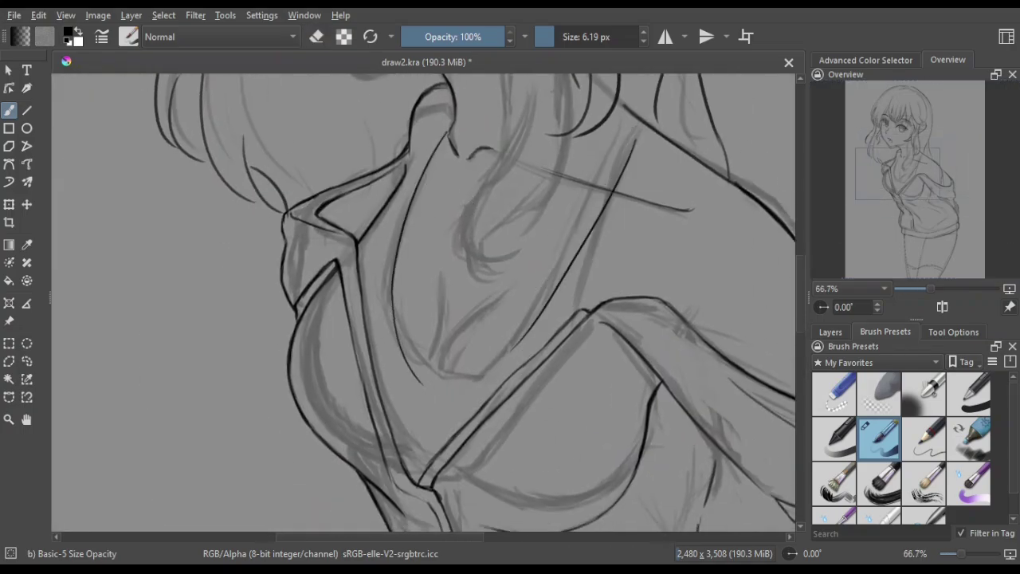
Check the collar mirrored, zoomed and rotated, then zoom out to the upper figure
key("m")
key("4")
key("4")
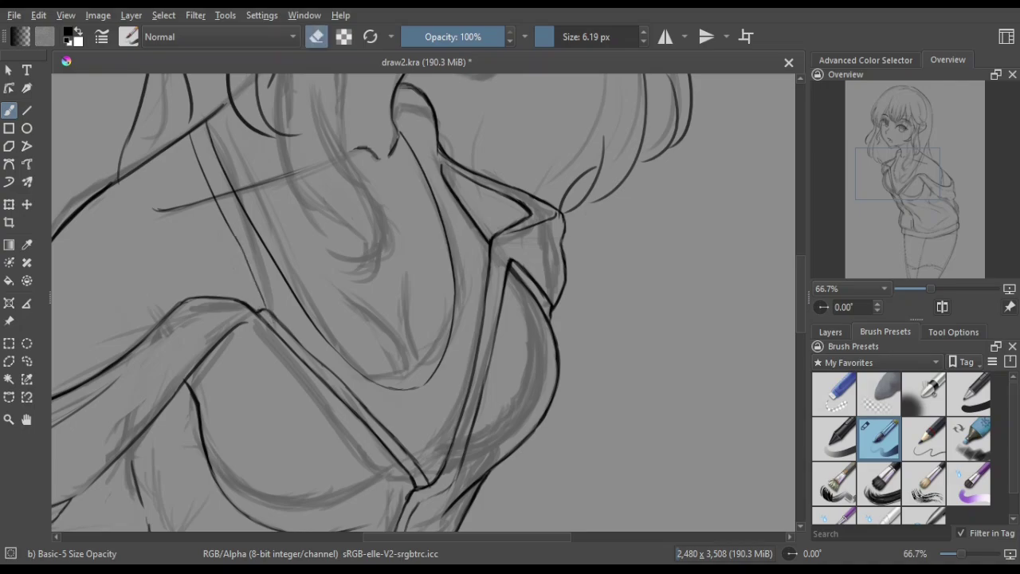
scroll(422, 302, "up", 2)
key("4")
key("4")
key("4")
key("5")
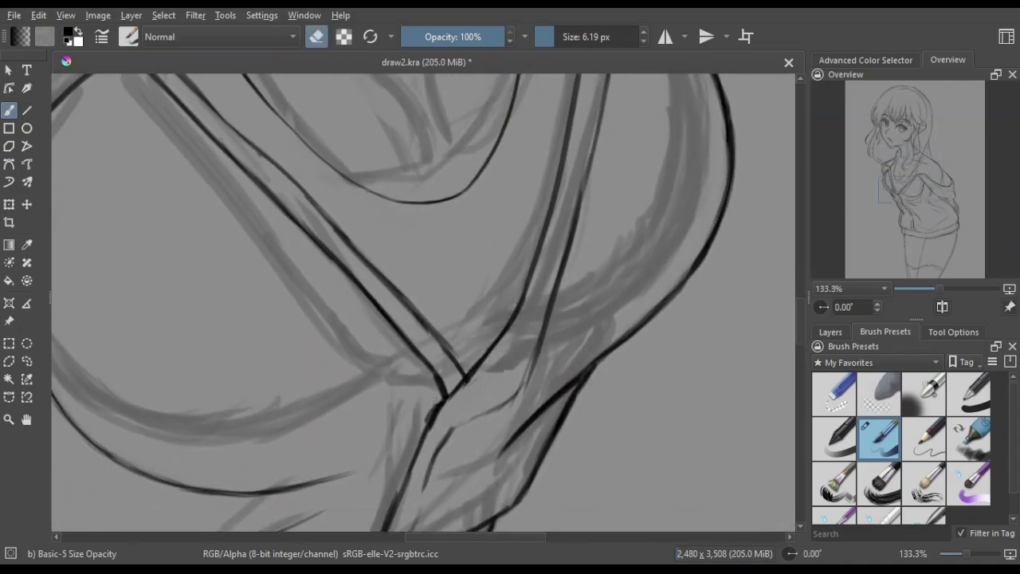
left_click_drag(521, 297, 558, 73)
key("minus")
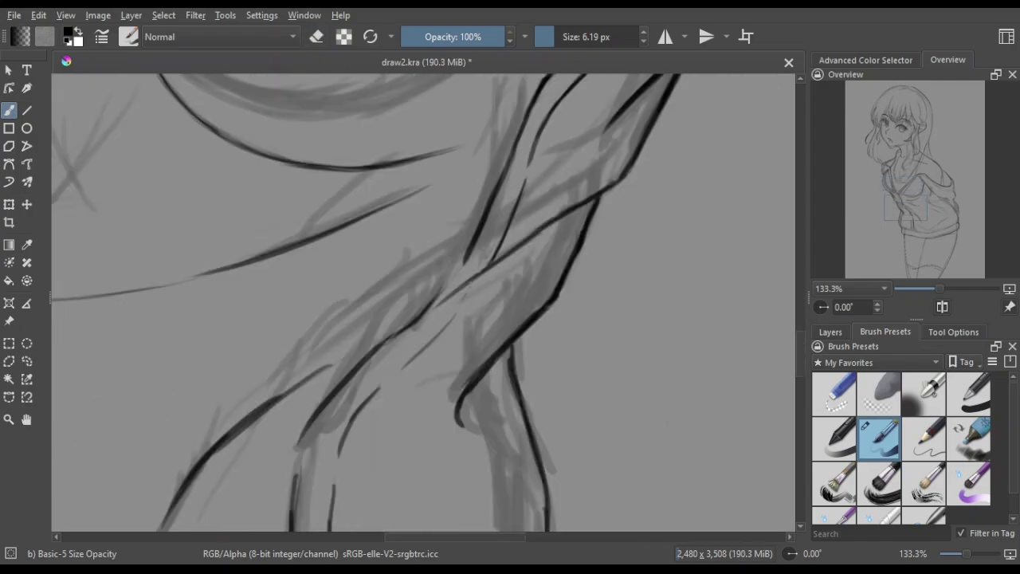
key("minus")
key("minus")
key("minus")
key("minus")
scroll(505, 241, "up", 3)
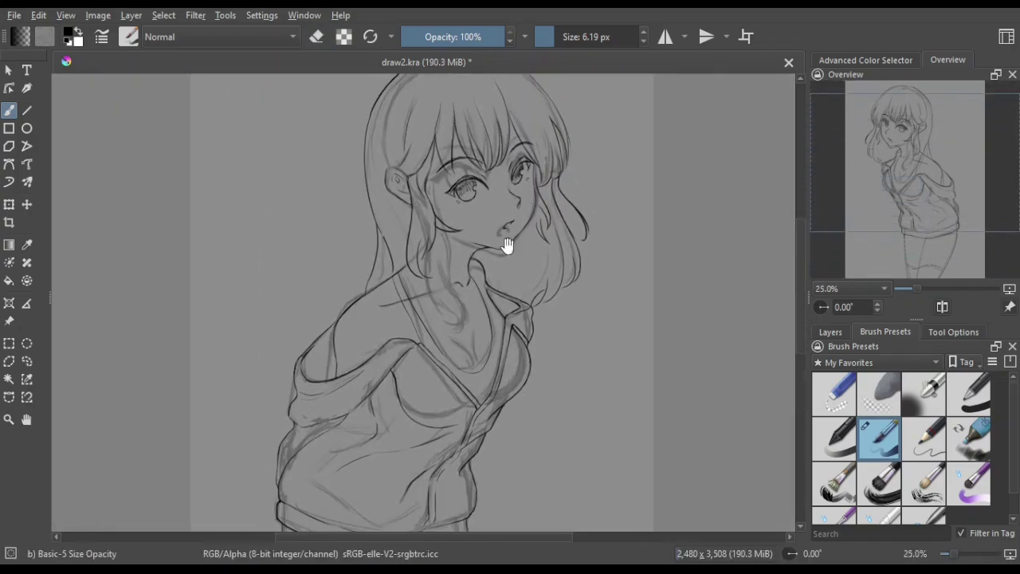
key("minus")
Mirror the view to check proportions and touch up the lineart around the eyes and bangs
key("m")
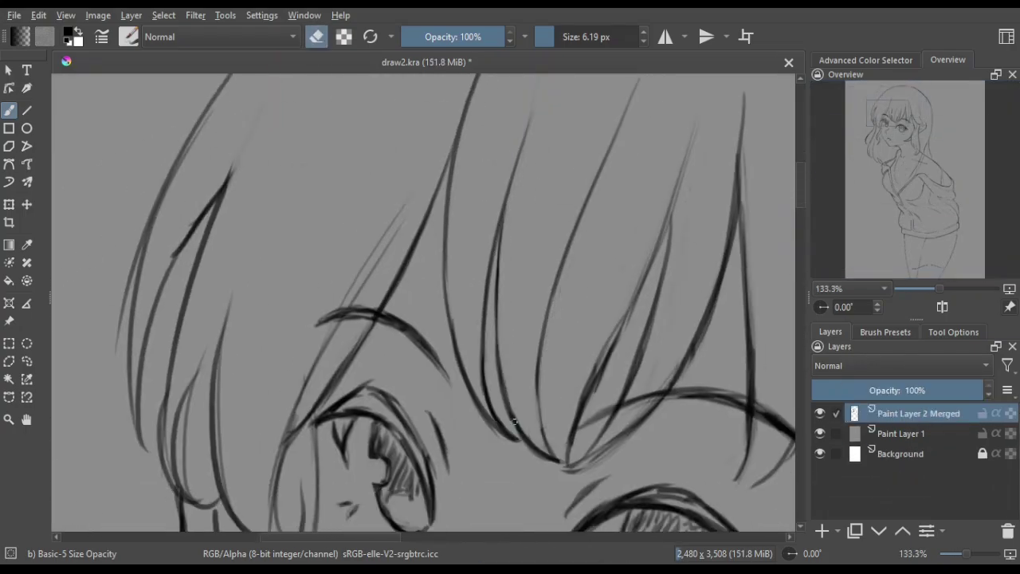
mouse_move(638, 387)
left_mouse_down()
mouse_move(622, 268)
mouse_move(543, 279)
mouse_move(568, 246)
left_mouse_up()
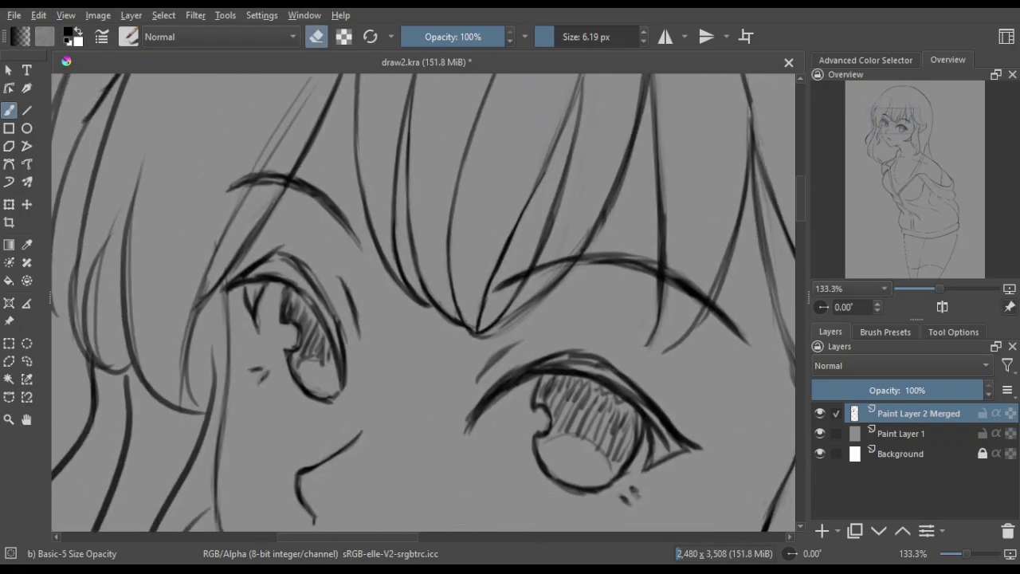
key("m")
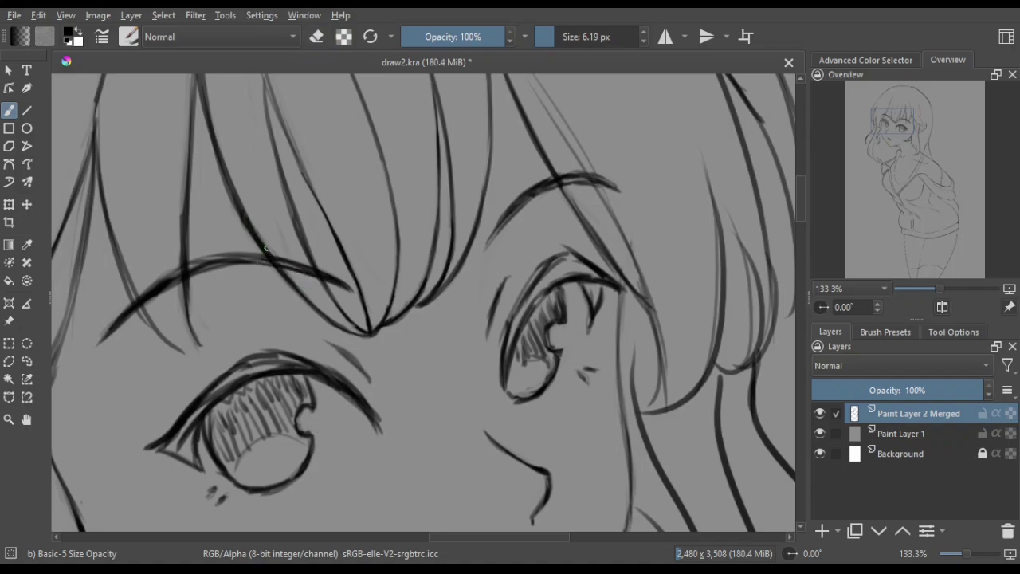
left_click_drag(265, 247, 434, 231)
key("e")
scroll(422, 273, "down", 4)
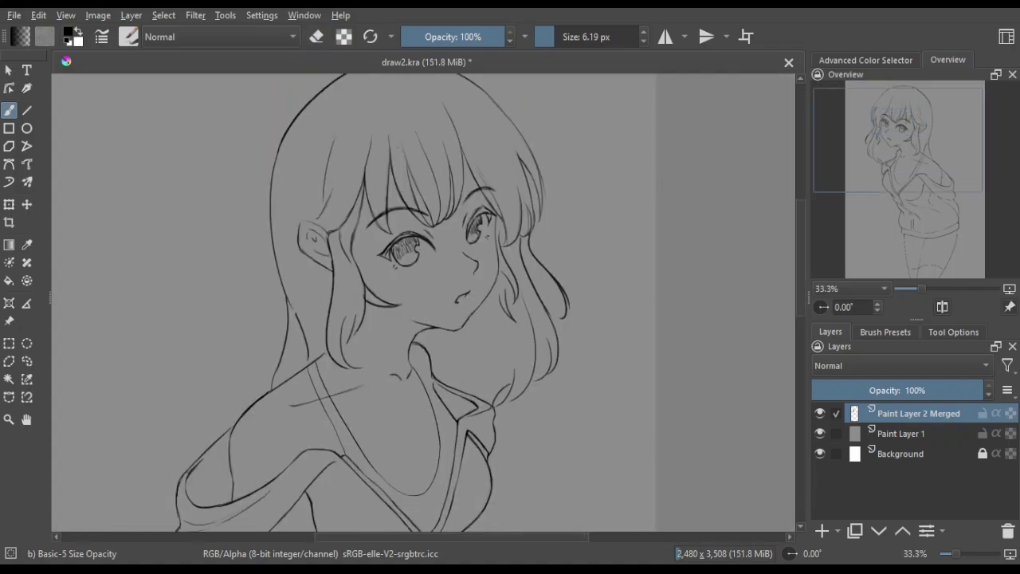
scroll(425, 302, "up", 4)
Erase and fix the lineart around the mouth, chin and ear
left_click_drag(422, 303, 409, 247)
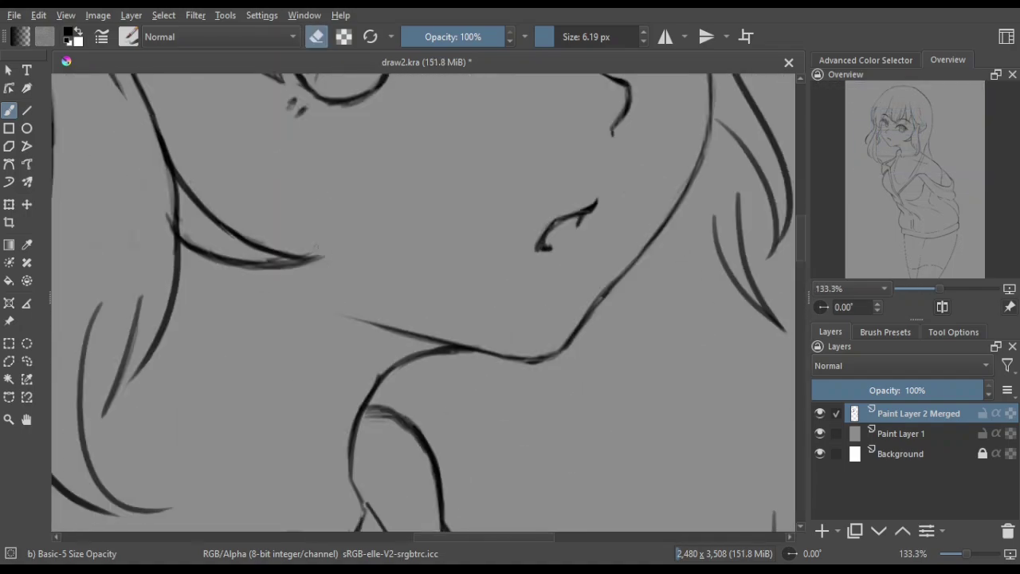
key("ctrl+]")
key("ctrl+]")
key("e")
key("5")
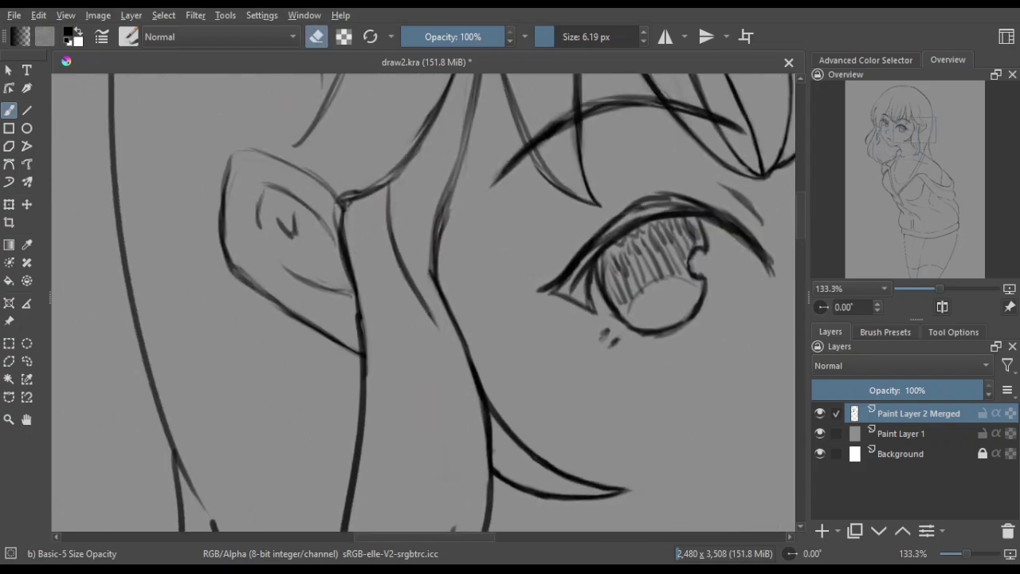
scroll(423, 303, "up", 3)
key("e")
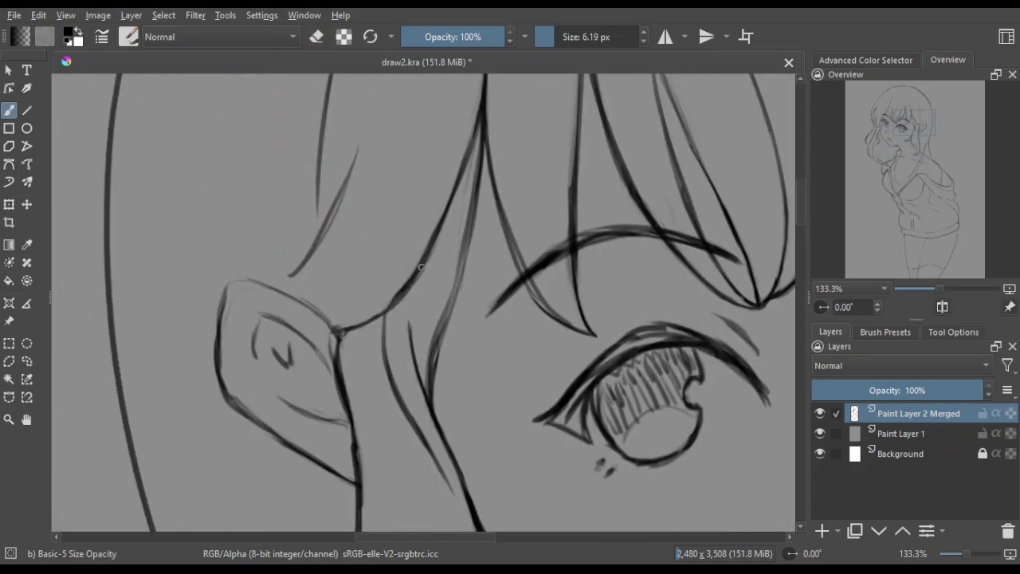
key("e")
Clean up and redraw the strap line at the shoulder
key("minus")
key("minus")
key("minus")
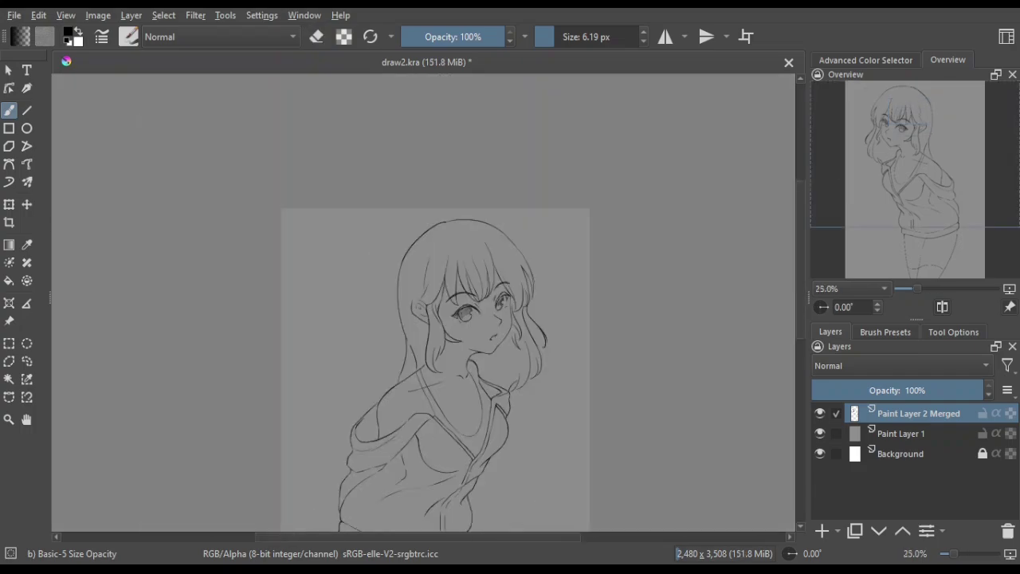
key("e")
key("plus")
key("plus")
key("plus")
key("minus")
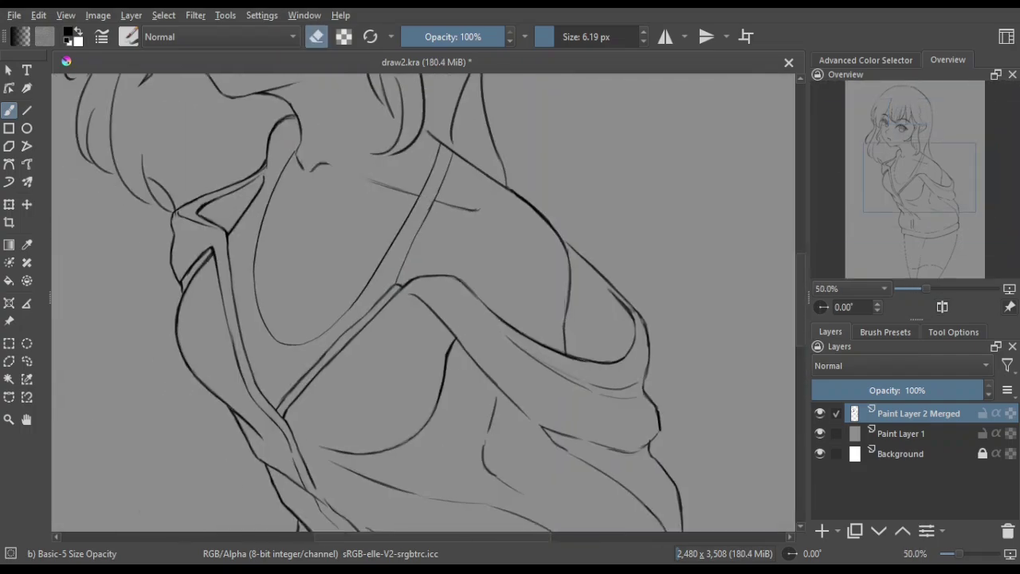
key("plus")
key("plus")
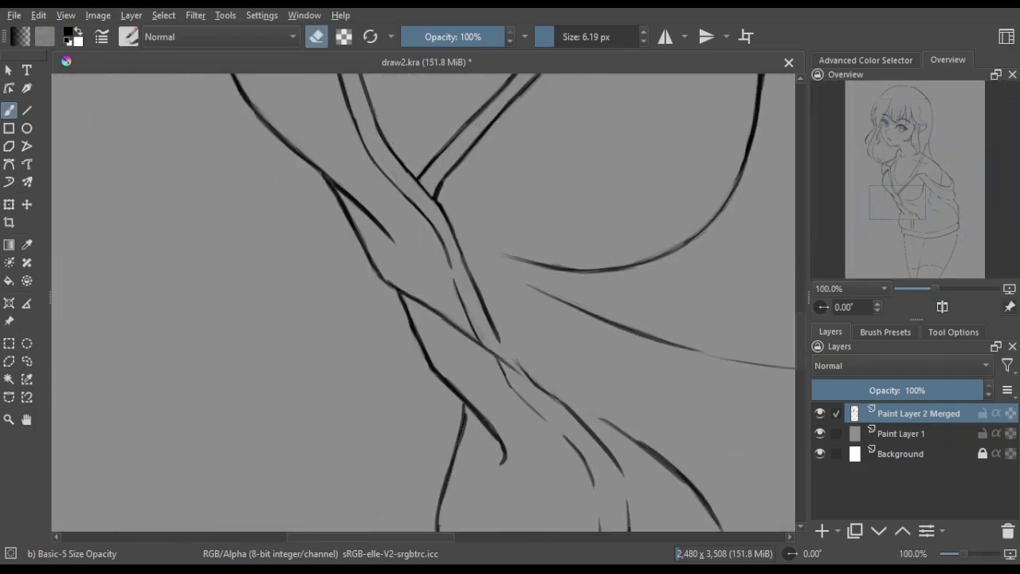
key("e")
left_click_drag(381, 159, 412, 237)
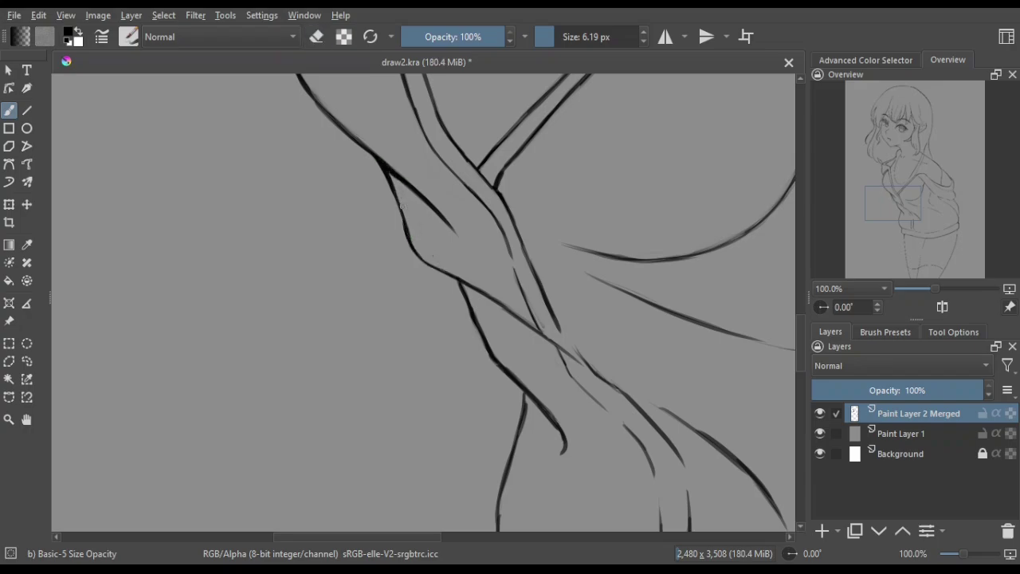
Touch up the collar and chest lines, then check the whole figure
scroll(423, 303, "down", 3)
scroll(528, 237, "up", 1)
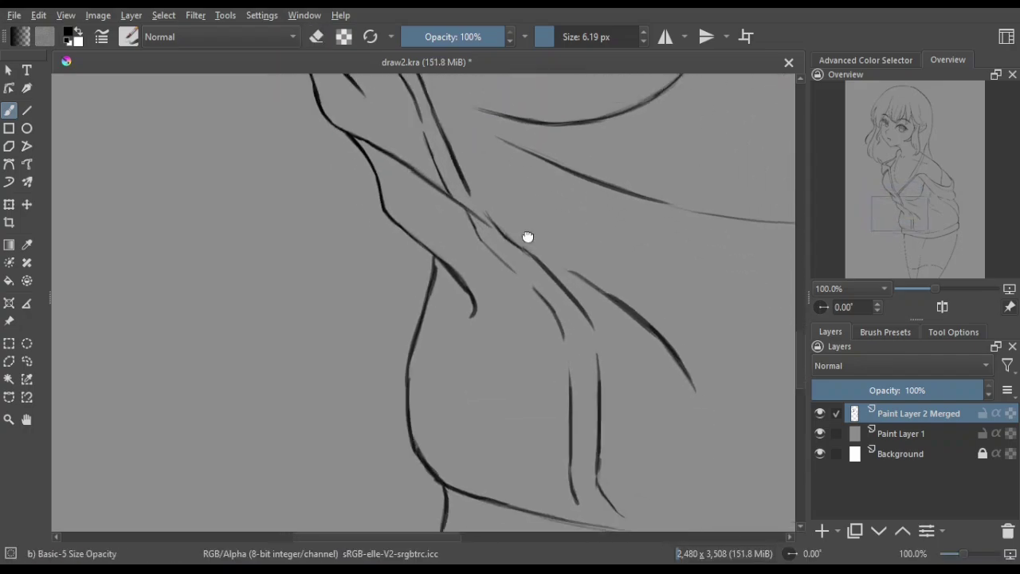
key("e")
key("minus")
key("minus")
key("minus")
key("plus")
key("plus")
key("plus")
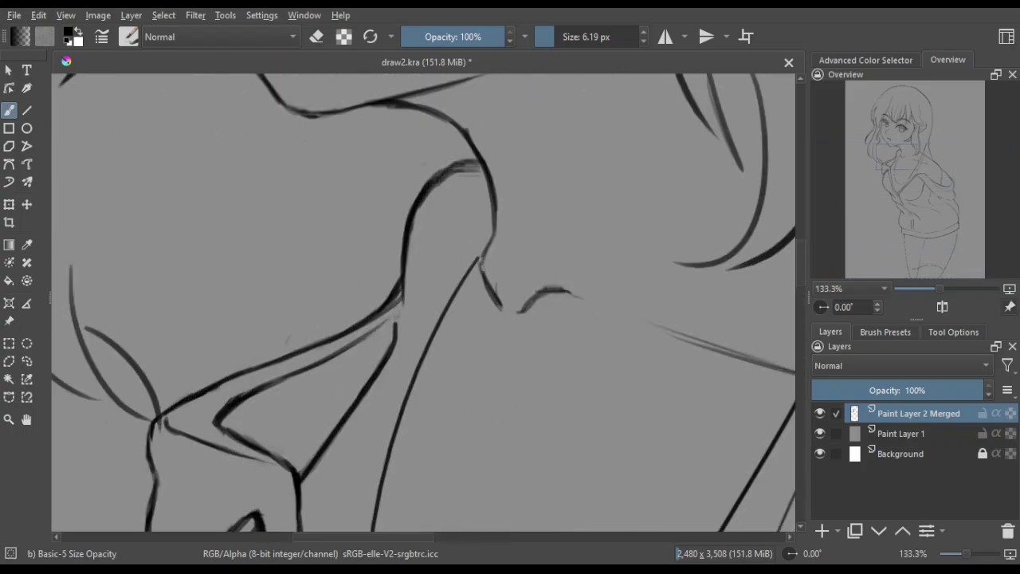
key("minus")
key("minus")
key("minus")
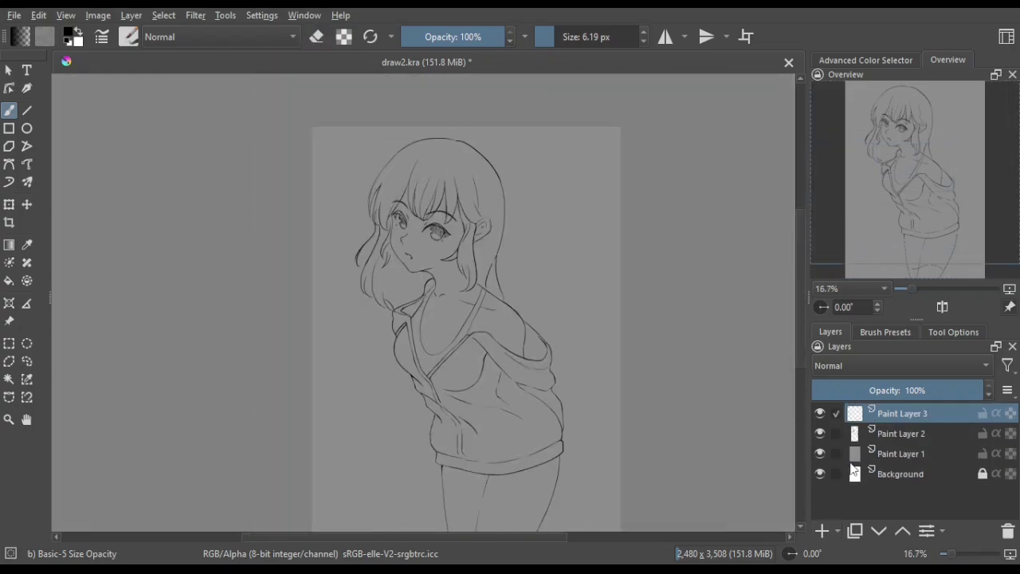
Choose the Basic-1 brush at about 9 px and seal the top and left hair outline
left_click(885, 332)
left_click(968, 393)
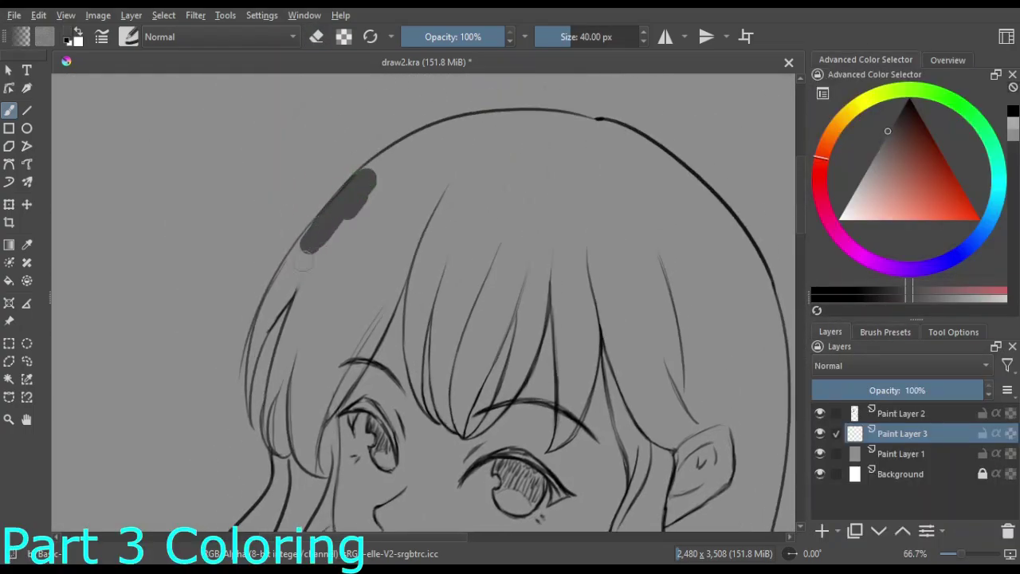
key("plus")
key("plus")
left_click_drag(470, 151, 366, 351)
left_click_drag(366, 279, 403, 478)
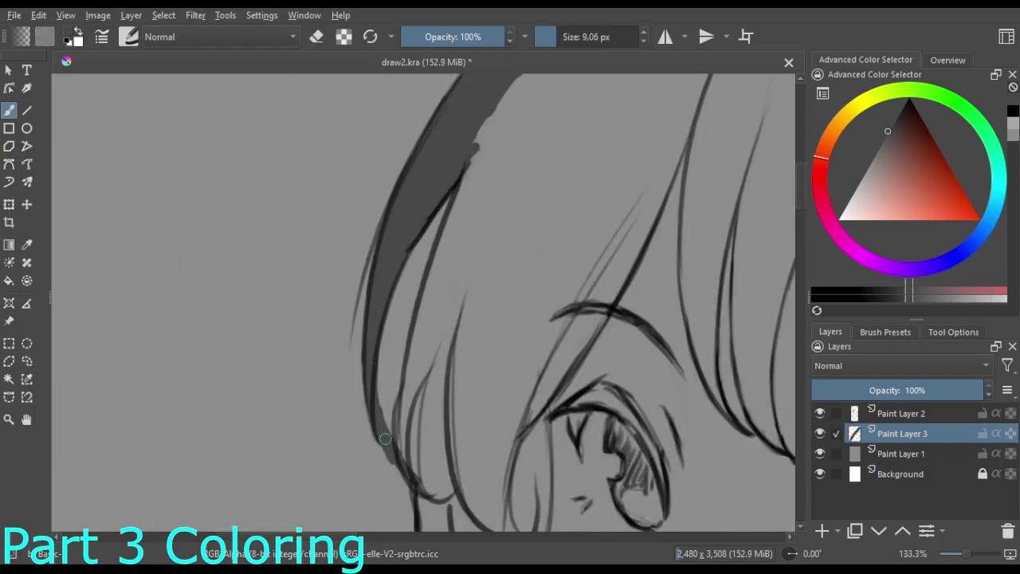
left_click_drag(474, 160, 433, 270)
key("minus")
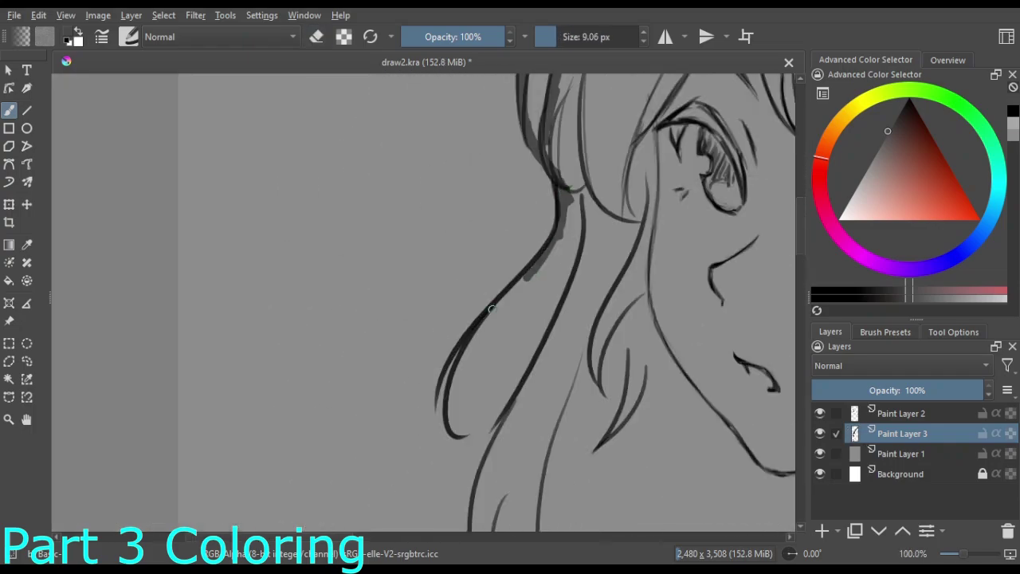
Close the gaps in the hair outline near the cheek and outer edge
left_click_drag(530, 263, 451, 434)
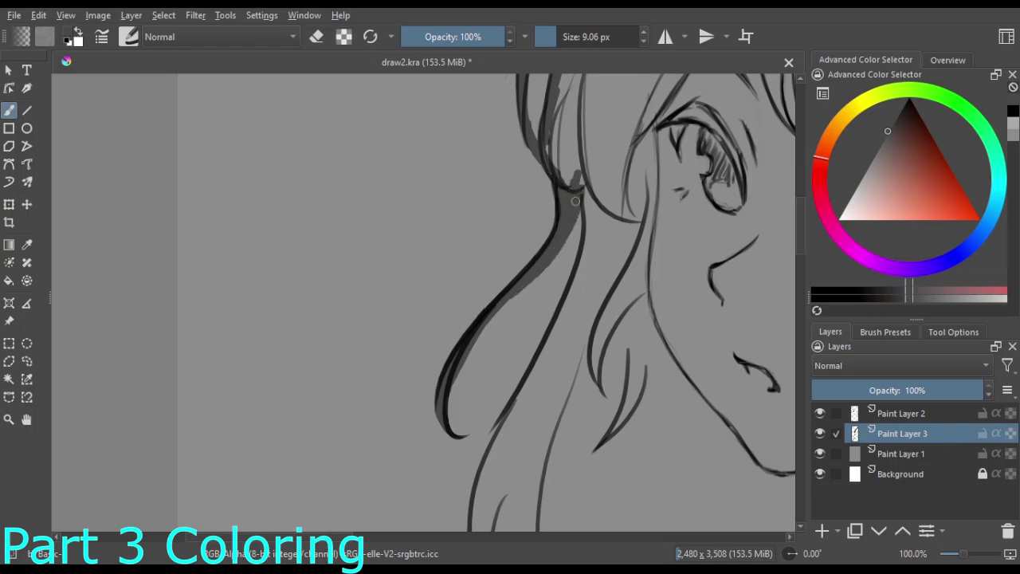
mouse_move(575, 201)
left_mouse_down()
mouse_move(590, 243)
mouse_move(514, 363)
left_mouse_up()
left_click_drag(542, 311, 514, 466)
left_click_drag(482, 243, 606, 301)
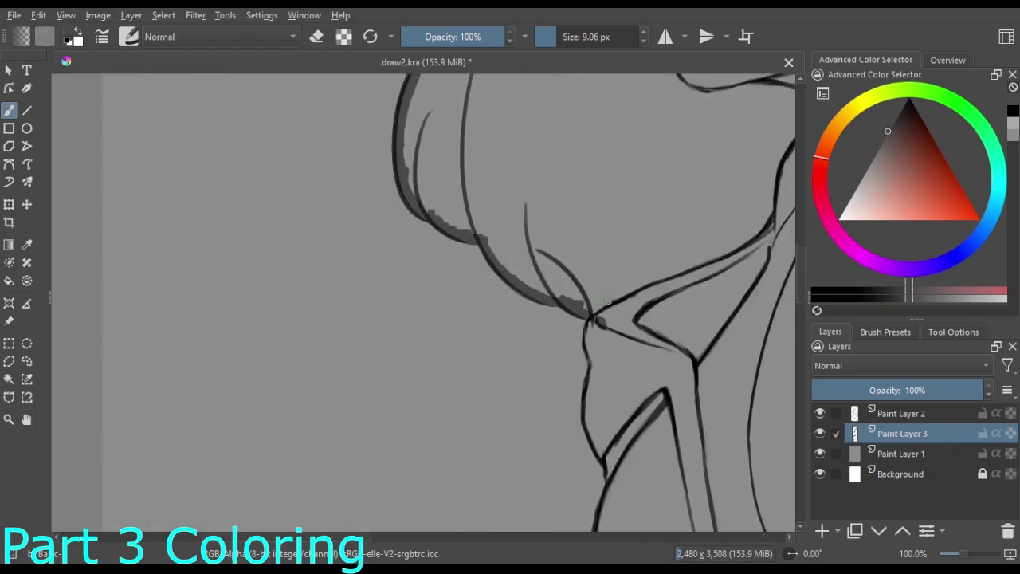
left_click_drag(475, 179, 450, 323)
left_click_drag(577, 239, 467, 370)
mouse_move(458, 160)
left_mouse_down()
mouse_move(431, 294)
mouse_move(442, 363)
mouse_move(454, 183)
left_mouse_up()
left_click_drag(454, 127, 466, 235)
Seal the remaining vertical, right and left hair outline gaps with dark strokes
left_click_drag(614, 462, 602, 219)
left_click_drag(477, 268, 504, 355)
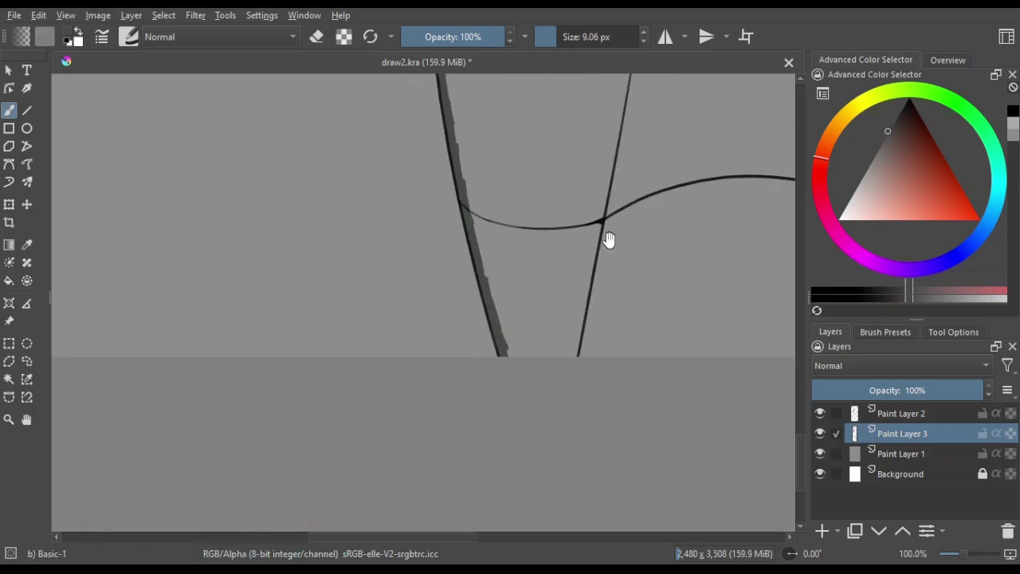
mouse_move(608, 239)
left_mouse_down()
mouse_move(478, 335)
mouse_move(558, 239)
mouse_move(558, 271)
left_mouse_up()
mouse_move(562, 387)
left_mouse_down()
mouse_move(510, 111)
mouse_move(560, 303)
mouse_move(399, 159)
mouse_move(471, 231)
left_mouse_up()
mouse_move(526, 307)
left_mouse_down()
mouse_move(494, 238)
mouse_move(519, 319)
mouse_move(482, 103)
left_mouse_up()
mouse_move(482, 99)
left_mouse_down()
mouse_move(510, 327)
mouse_move(504, 207)
left_mouse_up()
mouse_move(504, 207)
left_mouse_down()
mouse_move(532, 343)
mouse_move(526, 252)
mouse_move(478, 199)
mouse_move(446, 303)
mouse_move(334, 359)
left_mouse_up()
left_click_drag(305, 209, 316, 441)
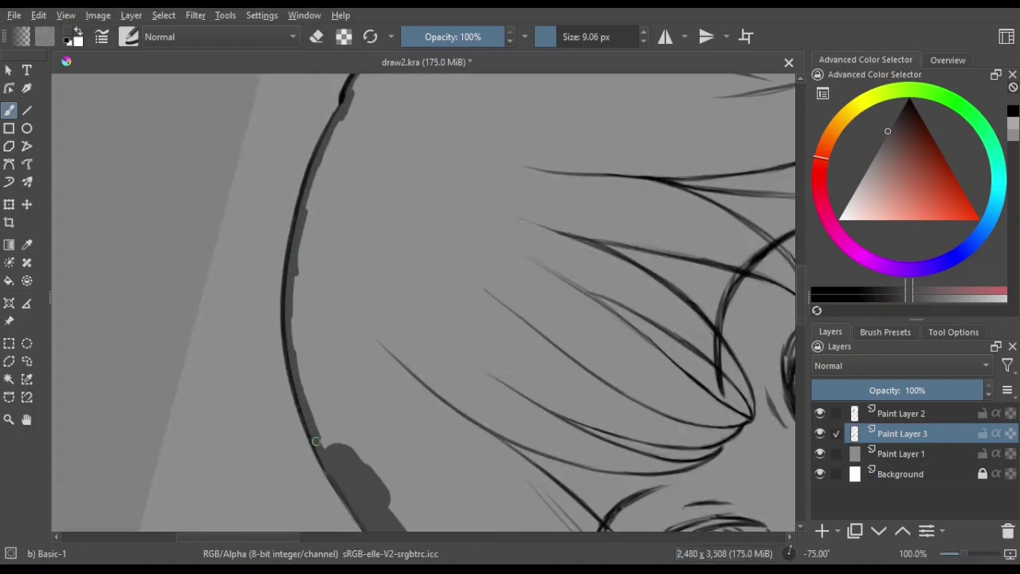
Wand-select outside the figure, invert, and bucket-fill the figure flat dark grey
key("5")
key("2")
left_click(328, 116)
key("ctrl+shift+i")
key("f")
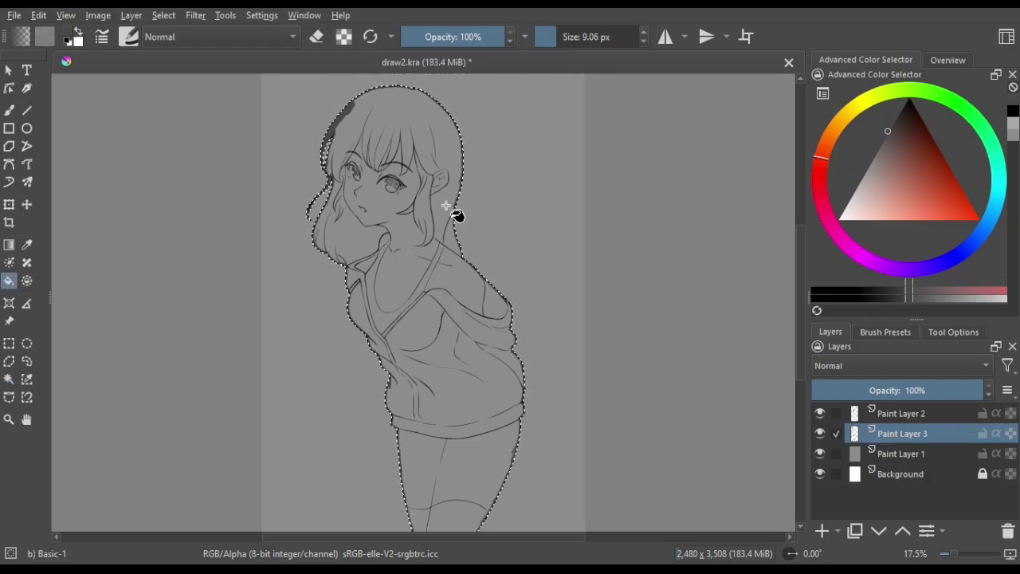
left_click(456, 216)
key("b")
Add a clipped layer and paint light pink skin over face, chest, torso and legs
key("ctrl+shift+a")
key("ctrl+shift+g")
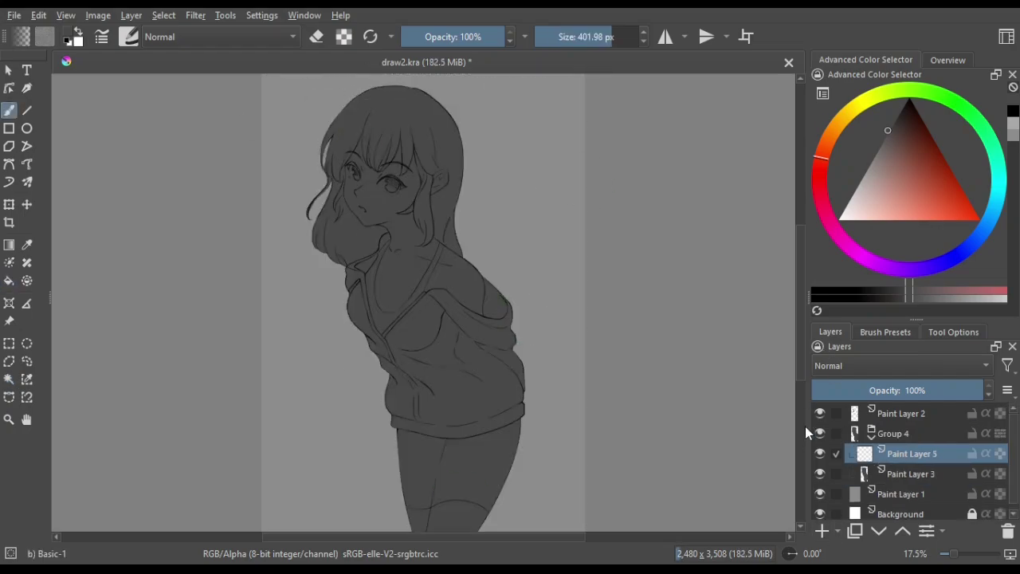
key("ctrl+shift+g")
left_click(821, 169)
left_click(868, 217)
mouse_move(351, 175)
left_mouse_down()
mouse_move(398, 199)
mouse_move(478, 303)
left_mouse_up()
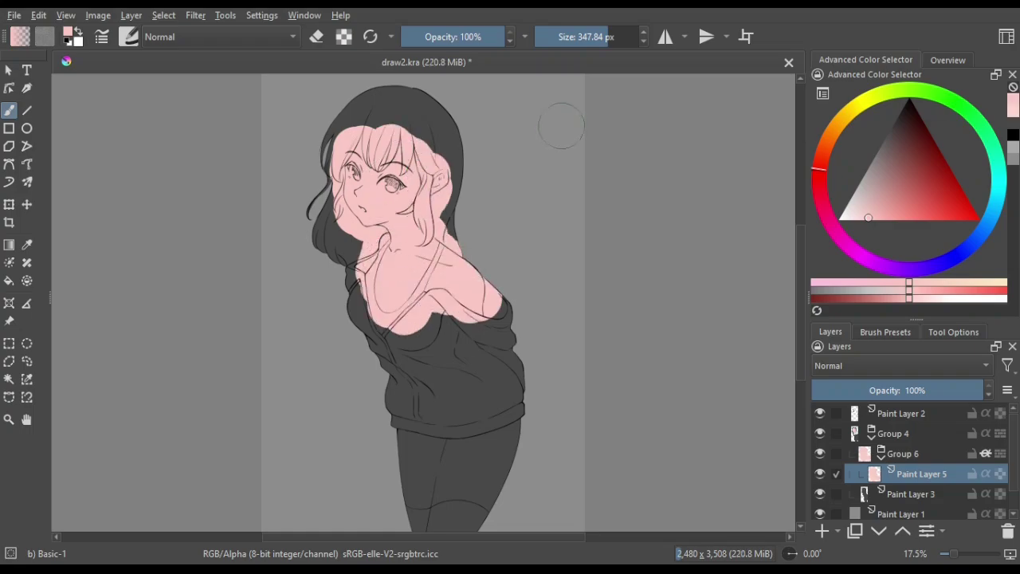
left_click_drag(423, 415, 471, 510)
key("Insert")
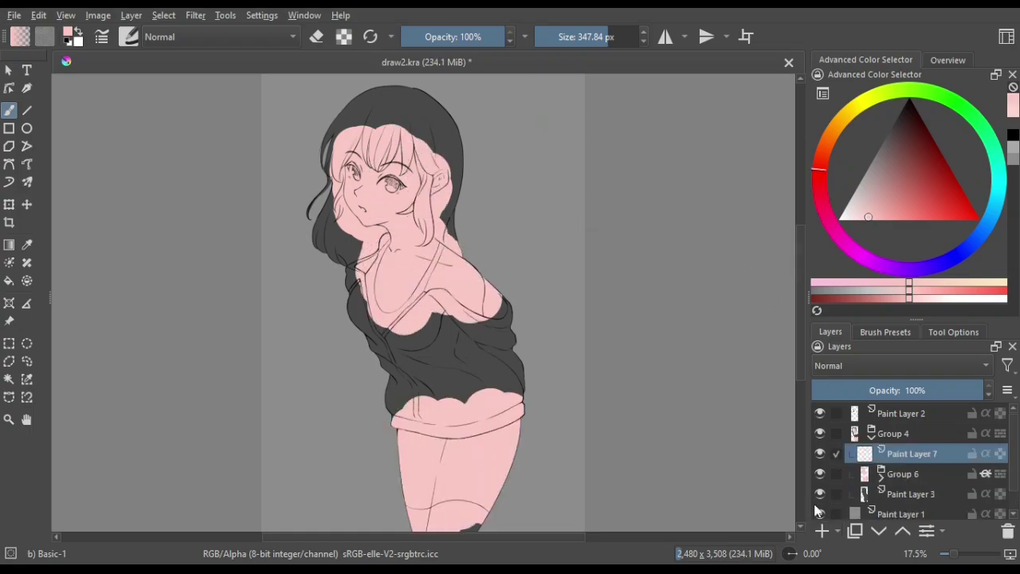
Clip the new layer, pick dark brown, and paint the left and lower hair
key("ctrl+g")
left_click(825, 146)
left_click(927, 138)
scroll(398, 263, "up", 5)
scroll(359, 199, "up", 2)
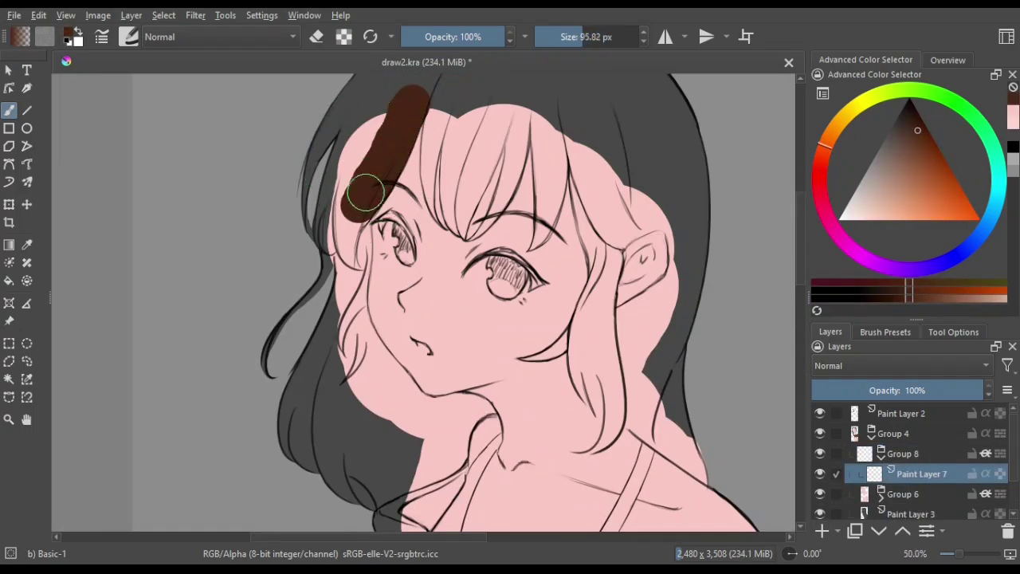
mouse_move(330, 69)
left_mouse_down()
mouse_move(351, 317)
mouse_move(410, 364)
left_mouse_up()
scroll(356, 196, "up", 2)
scroll(343, 239, "down", 3)
left_click_drag(374, 319, 461, 283)
Paint brown along the hair edge, the tip near the collar, and the broad left area
key("bracketleft")
key("bracketleft")
key("bracketleft")
mouse_move(466, 240)
left_mouse_down()
mouse_move(542, 287)
mouse_move(518, 343)
left_mouse_up()
scroll(518, 343, "down", 3)
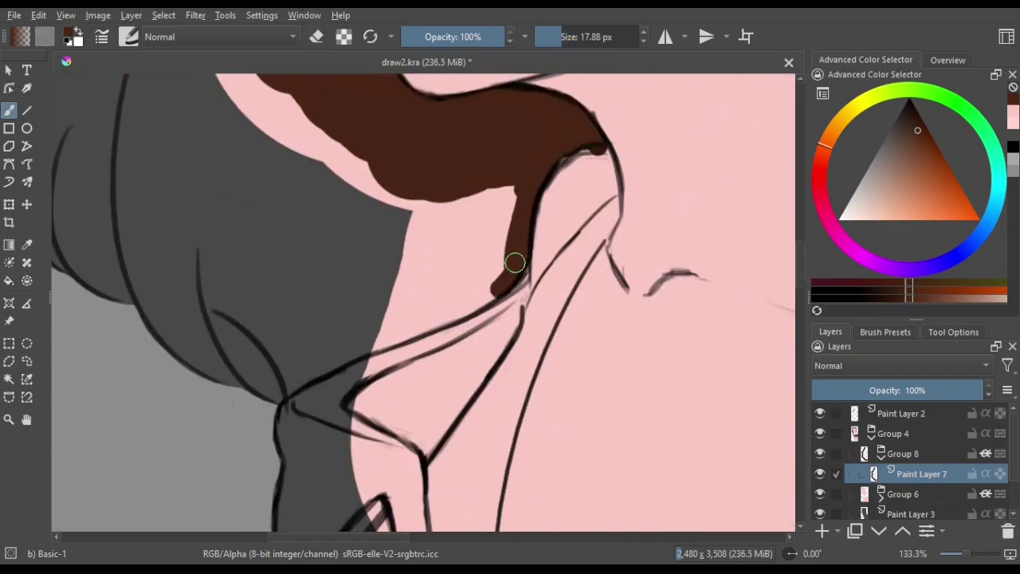
left_click_drag(515, 282, 411, 329)
scroll(411, 328, "down", 5)
key("bracketright")
key("bracketright")
key("bracketright")
scroll(284, 292, "up", 2)
left_click_drag(287, 200, 285, 292)
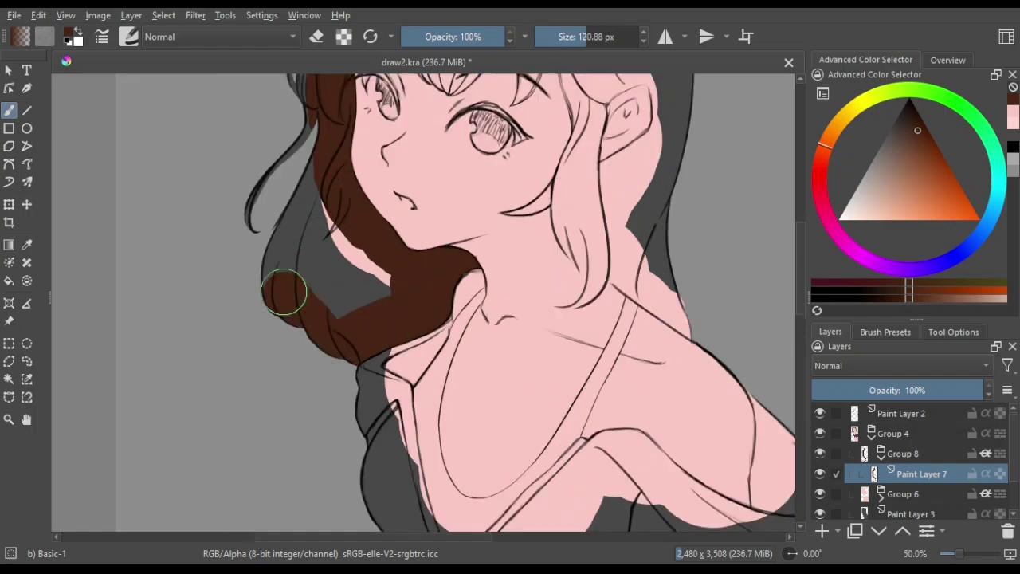
Paint brown along the bang lines, trimming the edges with the eraser
scroll(447, 101, "up", 2)
scroll(363, 200, "up", 2)
key("bracketleft")
key("bracketleft")
key("bracketleft")
left_click_drag(294, 92, 339, 325)
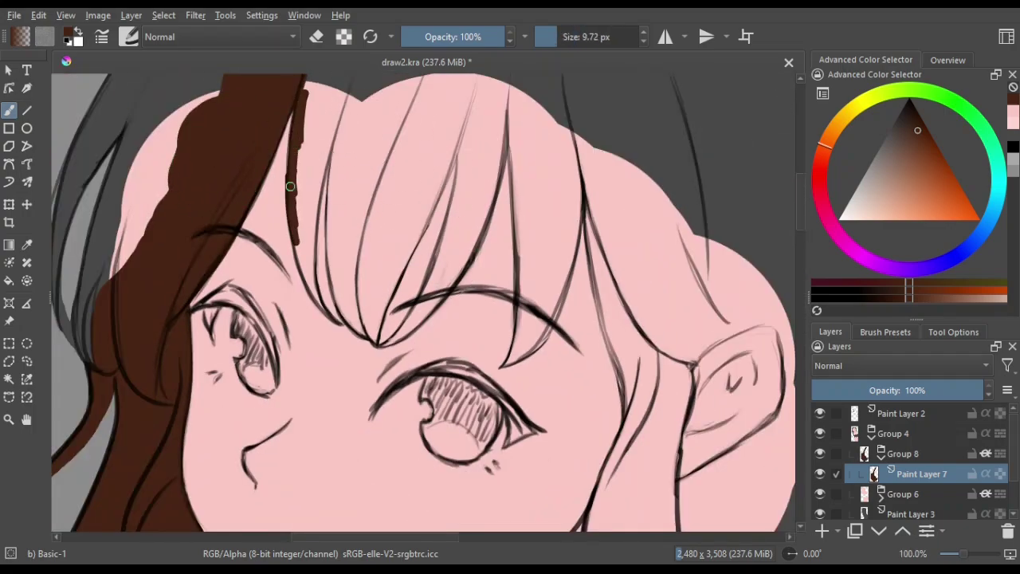
key("e")
left_click_drag(301, 247, 334, 128)
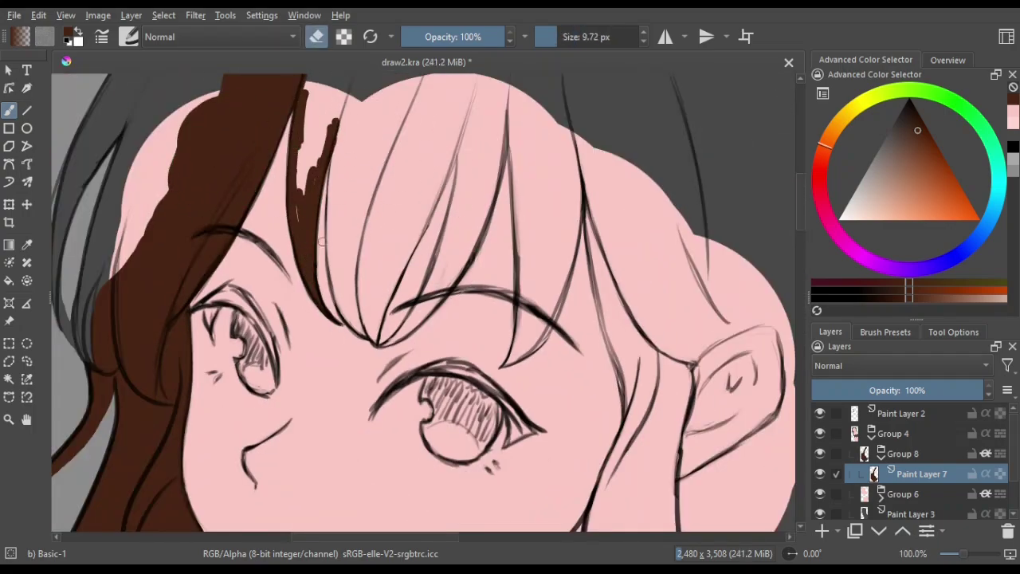
key("e")
left_click_drag(344, 94, 340, 297)
mouse_move(411, 105)
left_mouse_down()
mouse_move(325, 310)
mouse_move(458, 94)
mouse_move(466, 269)
left_mouse_up()
Paint brown along the bang strands and curved hair lines by the collar
key("e")
key("m")
left_click_drag(317, 164, 349, 306)
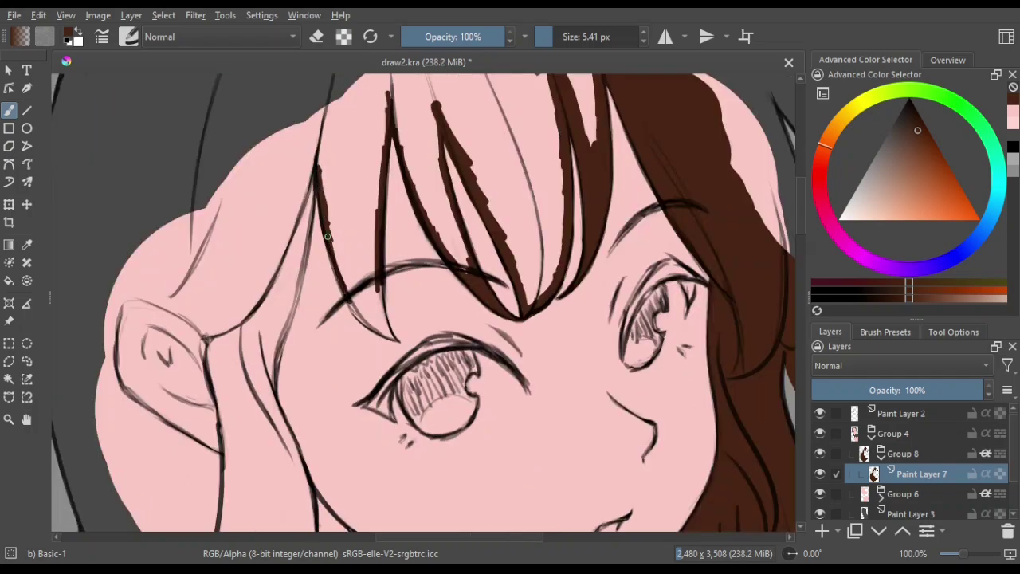
left_click_drag(377, 268, 392, 339)
left_click_drag(403, 112, 371, 284)
left_click_drag(386, 260, 360, 357)
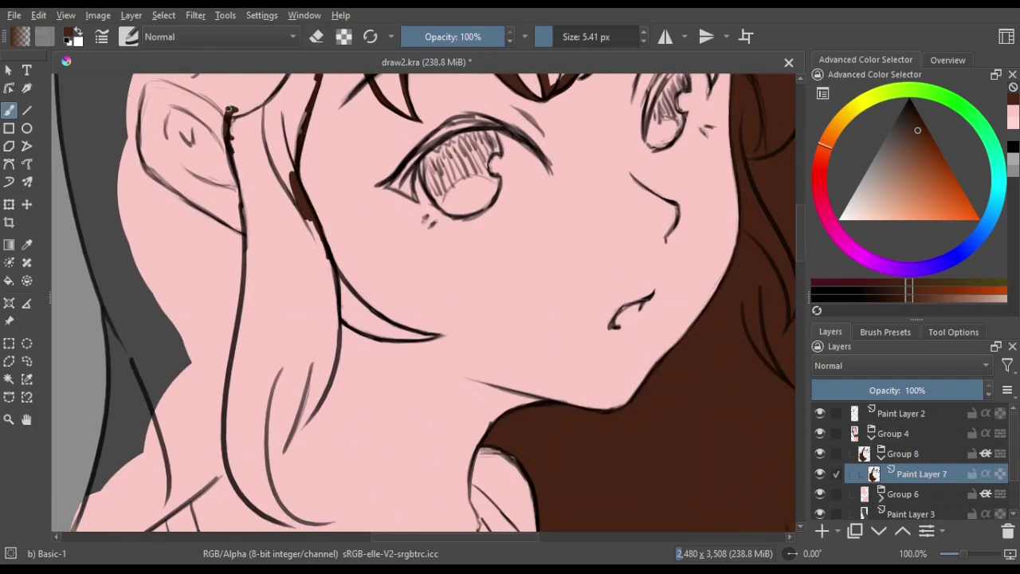
left_click_drag(231, 103, 248, 258)
left_click_drag(233, 310, 261, 290)
left_click_drag(263, 297, 363, 350)
key("6")
key("6")
key("6")
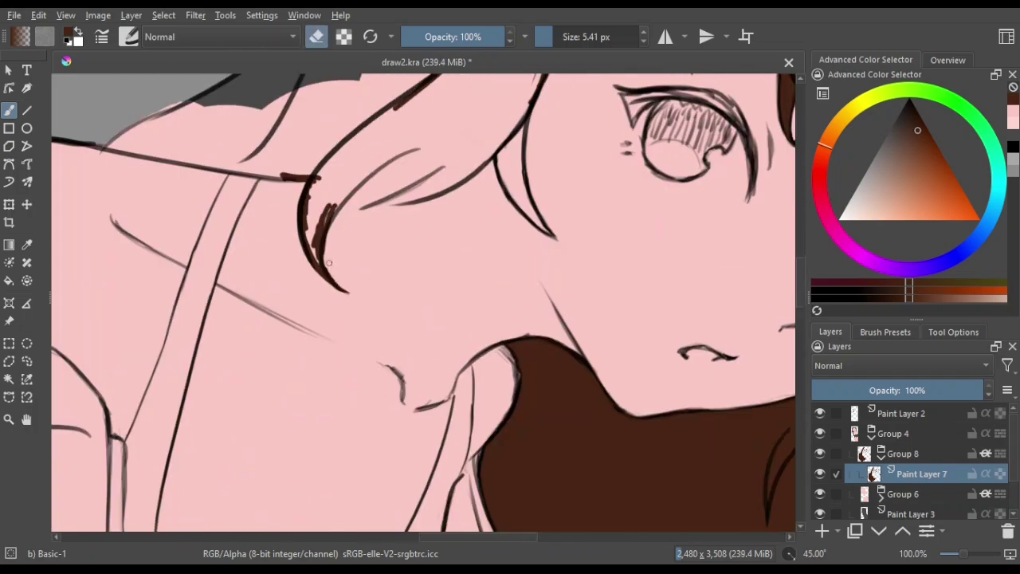
left_click_drag(329, 216, 484, 170)
Erase stray brown at the hair edge and paint brown near the ear
key("e")
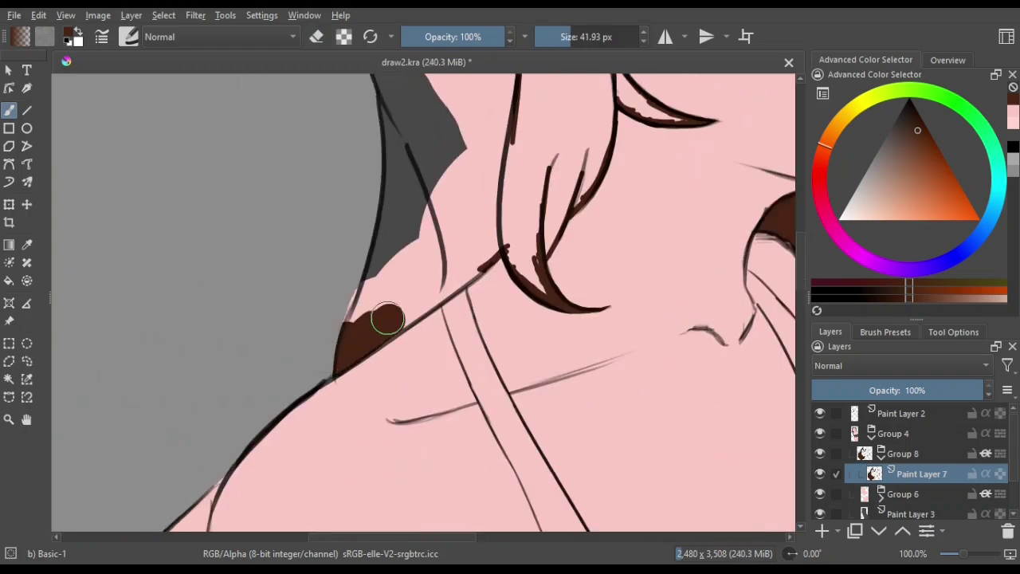
left_click_drag(387, 311, 490, 228)
key("e")
key("5")
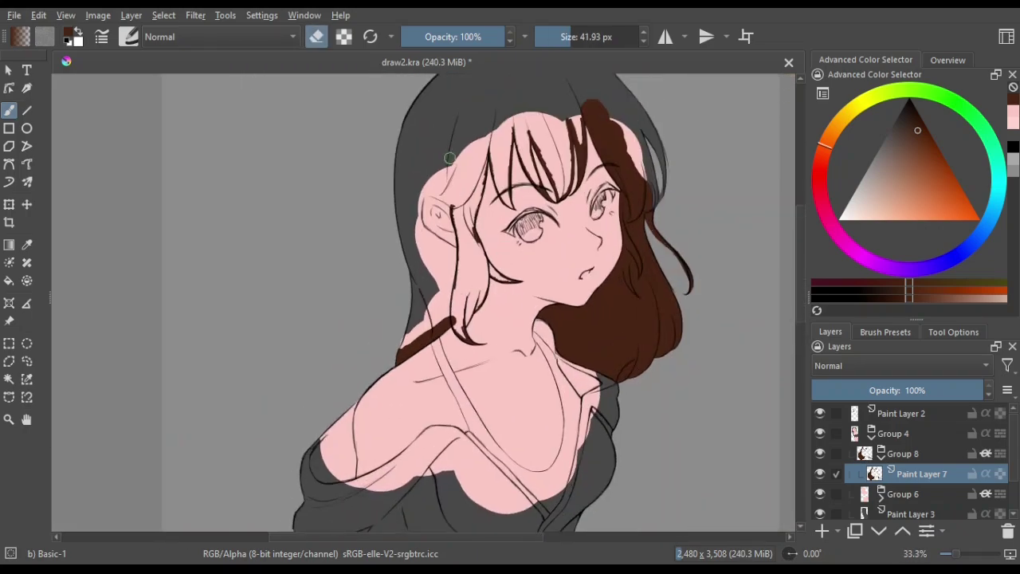
key("e")
key("ctrl+plus")
key("ctrl+plus")
left_click_drag(483, 169, 511, 192)
left_click_drag(431, 182, 522, 303)
Select the remaining hair region, fill it solid brown, and clear the selection
key("ctrl+minus")
key("ctrl+minus")
key("ctrl+minus")
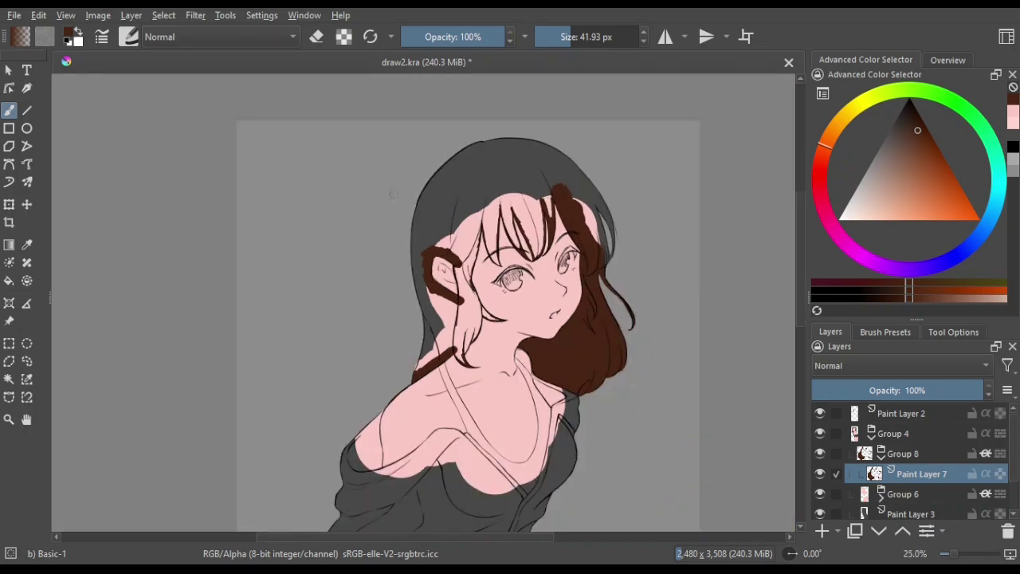
left_click(341, 343)
left_click_drag(340, 343, 410, 205)
key("ctrl+z")
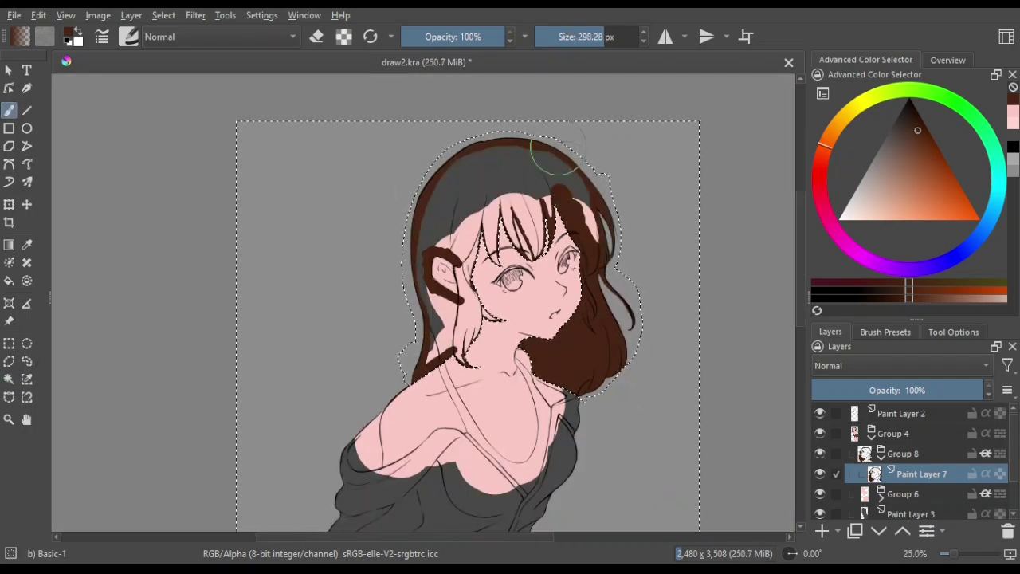
left_click(591, 145)
key("b")
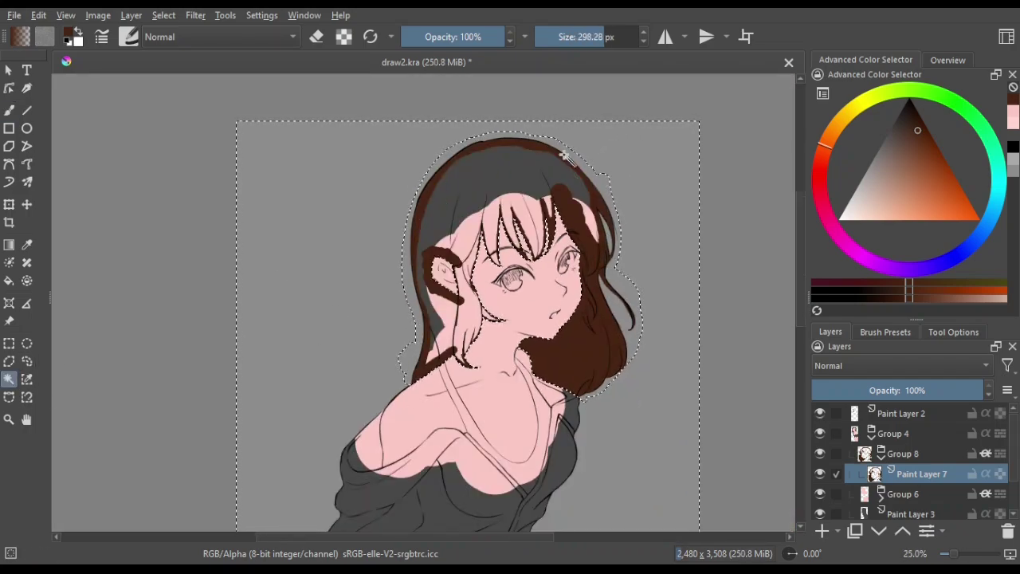
mouse_move(446, 303)
left_mouse_down()
mouse_move(502, 170)
mouse_move(590, 255)
left_mouse_up()
key("ctrl+shift+a")
key("m")
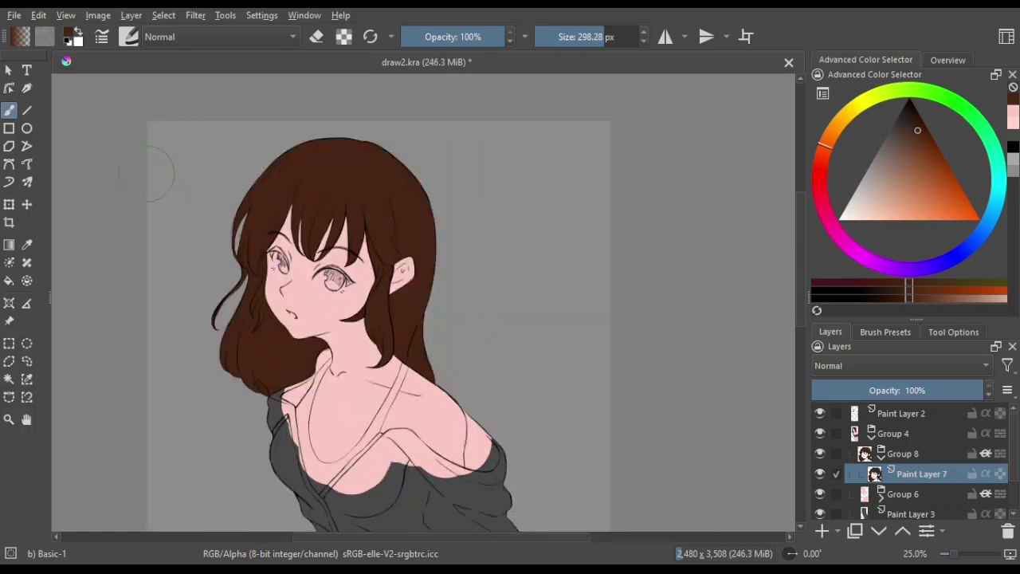
scroll(640, 248, "down", 3)
Add a new paint layer in its own group and pick a blue for the top
key("Insert")
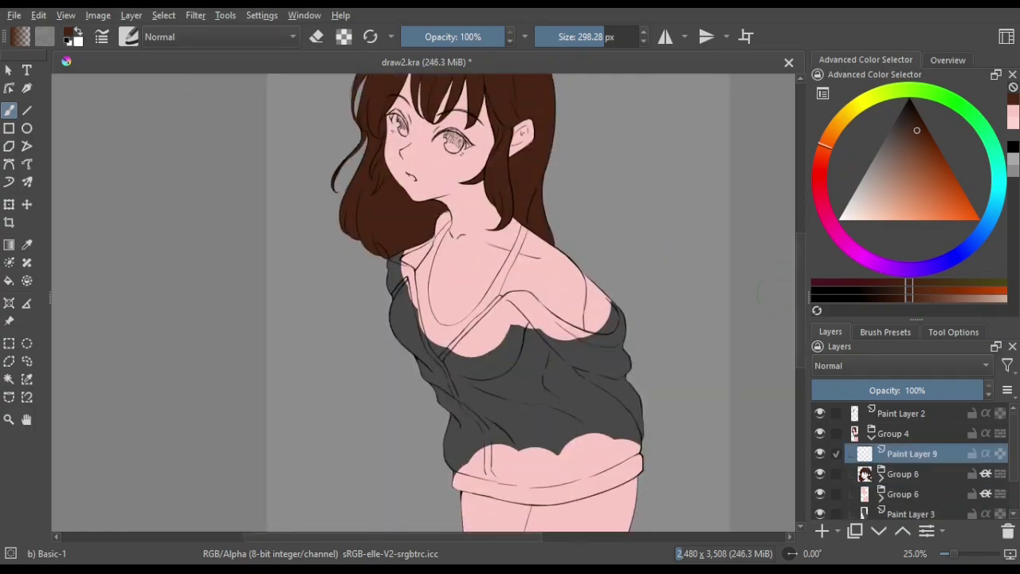
key("ctrl+g")
left_click(982, 232)
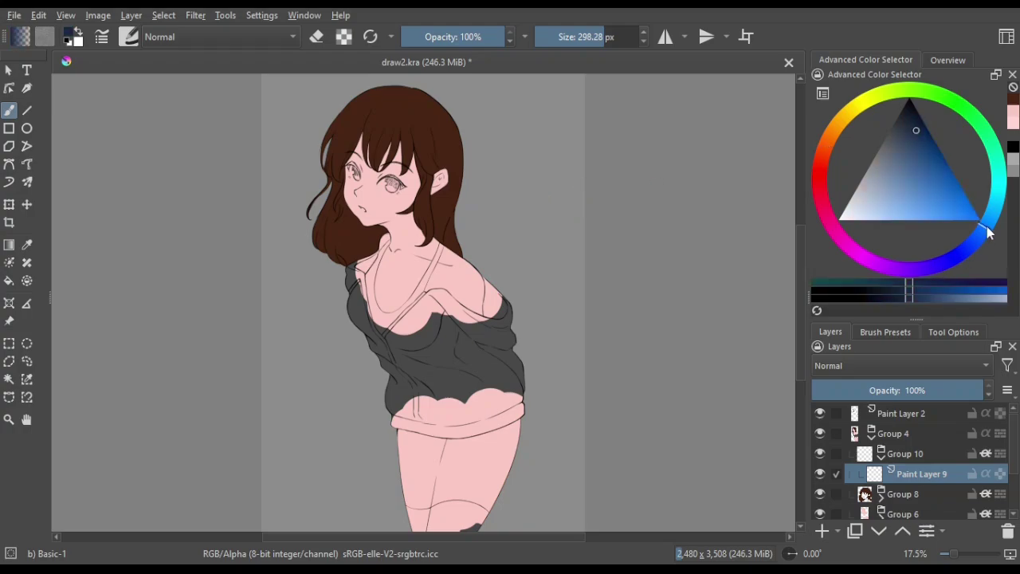
left_click(928, 186)
scroll(446, 239, "up", 3)
Paint the blue straps by the neck and shoulder, tidying edges and joining them along the neckline
left_click_drag(614, 239, 616, 339)
left_click_drag(271, 151, 275, 182)
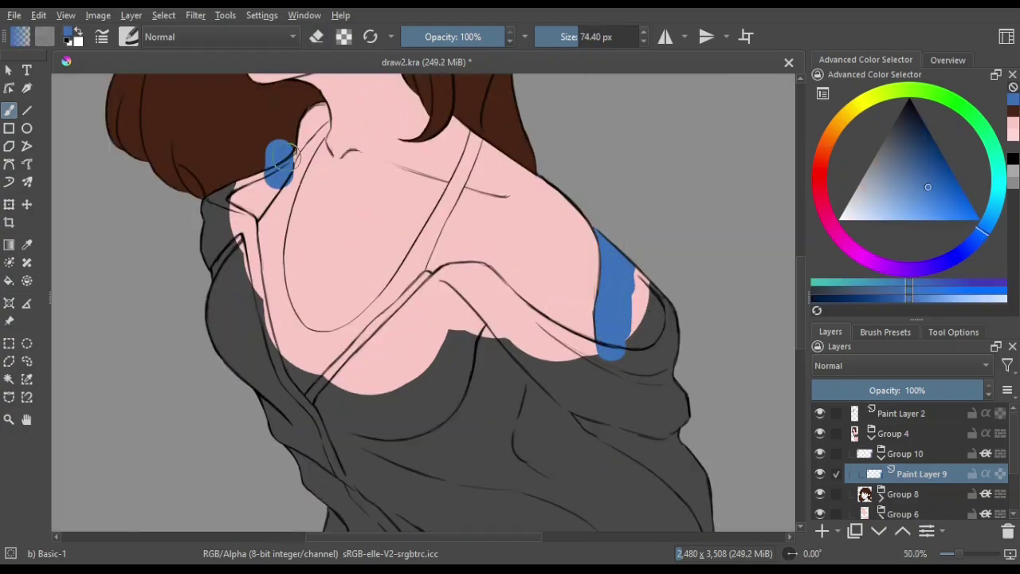
left_click_drag(331, 123, 286, 201)
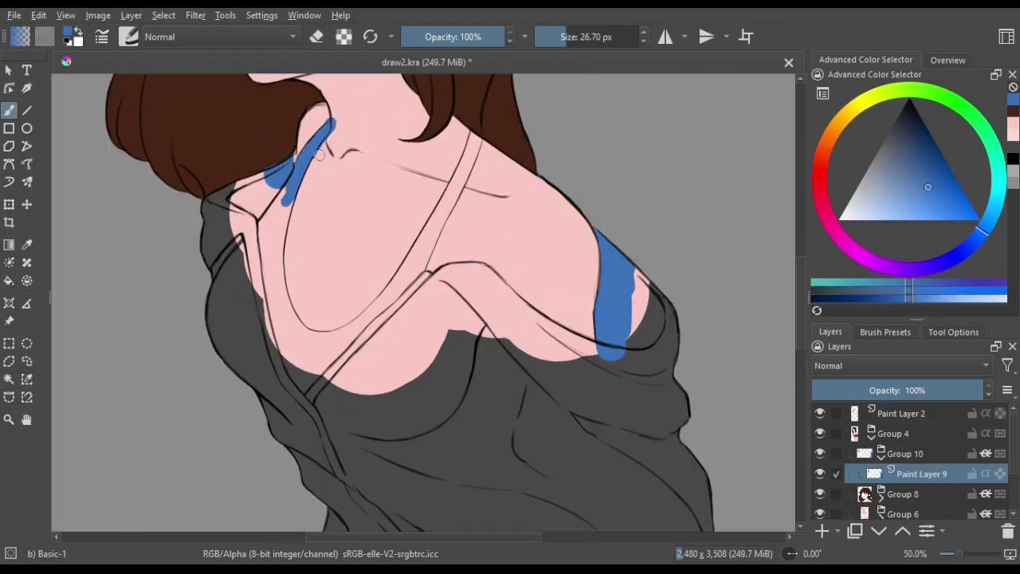
left_click_drag(205, 152, 234, 132)
left_click_drag(315, 183, 339, 318)
left_click_drag(506, 100, 490, 164)
key("e")
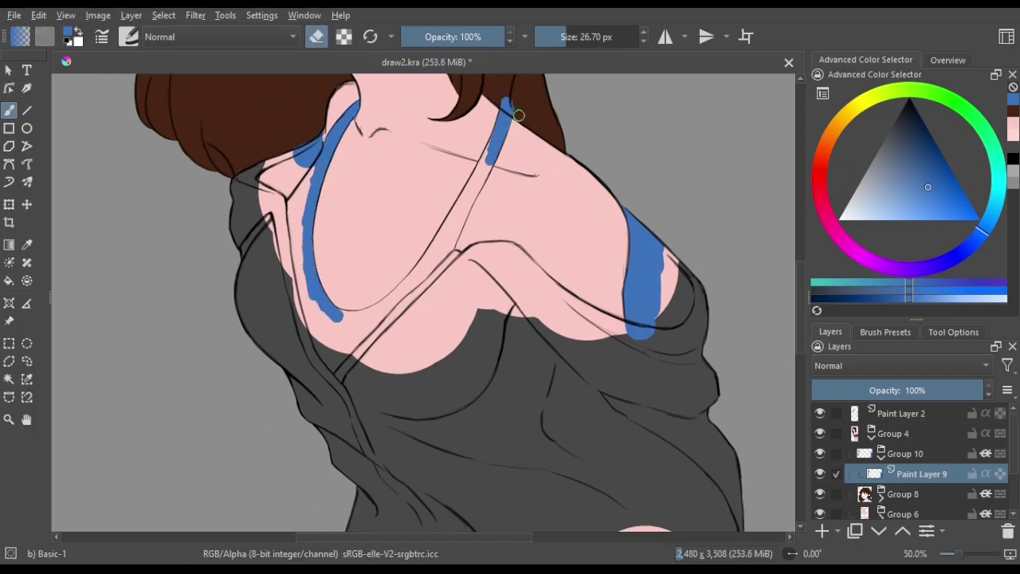
left_click_drag(259, 287, 287, 227)
mouse_move(488, 164)
left_mouse_down()
mouse_move(420, 236)
mouse_move(437, 233)
left_mouse_up()
key("e")
left_click_drag(437, 233, 396, 250)
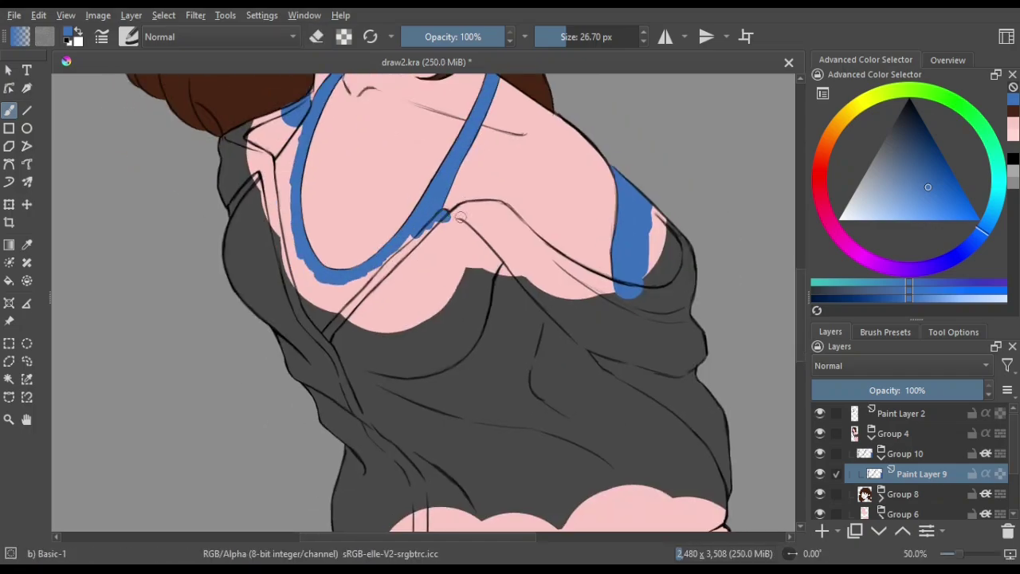
left_click_drag(442, 213, 574, 267)
Paint a solid blue band across the thigh for the stockings
left_click_drag(536, 204, 526, 104)
left_click_drag(399, 375, 382, 207)
mouse_move(383, 327)
left_mouse_down()
mouse_move(479, 319)
mouse_move(617, 267)
left_mouse_up()
left_click_drag(510, 303, 606, 287)
left_click_drag(558, 319, 582, 124)
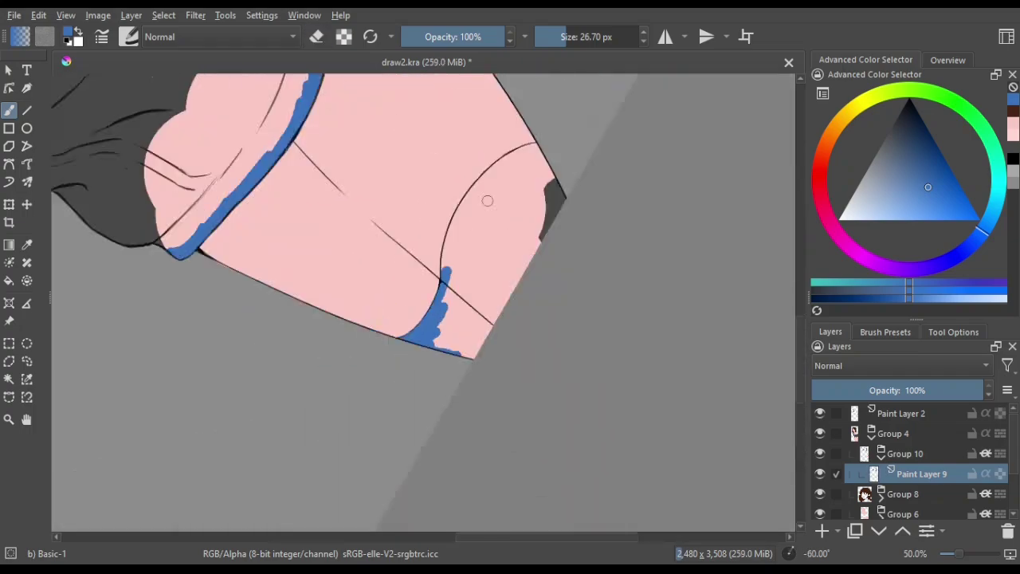
left_click_drag(399, 334, 598, 319)
Paint blue straps at both shoulders
left_click_drag(505, 198, 579, 164)
key("e")
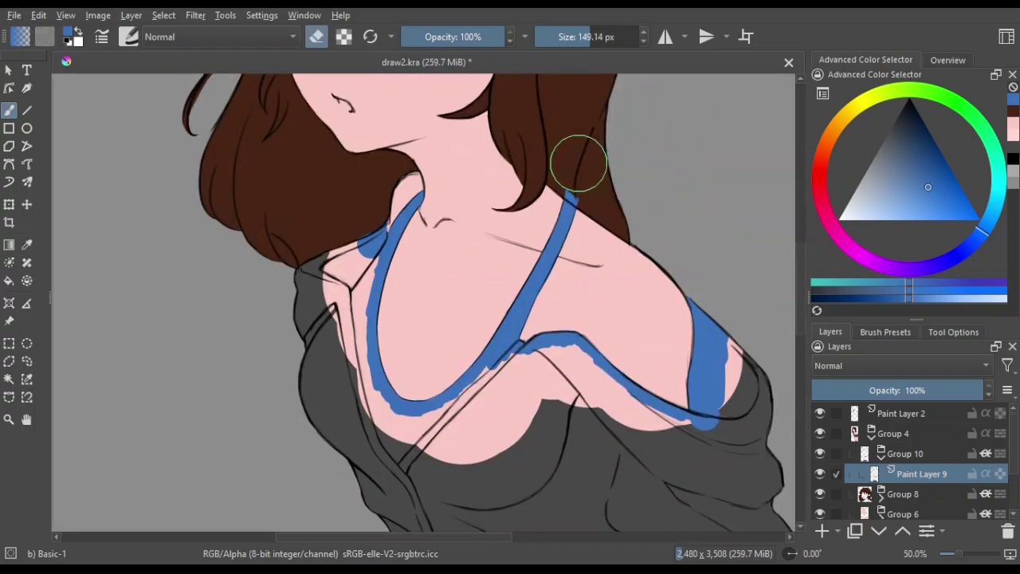
mouse_move(350, 247)
left_mouse_down()
mouse_move(327, 319)
mouse_move(335, 350)
left_mouse_up()
mouse_move(399, 399)
left_mouse_down()
mouse_move(398, 296)
mouse_move(604, 296)
mouse_move(478, 351)
left_mouse_up()
With a larger brush, cover the remaining dark grey shirt in blue and check the whole figure
key("minus")
left_click_drag(401, 246, 383, 359)
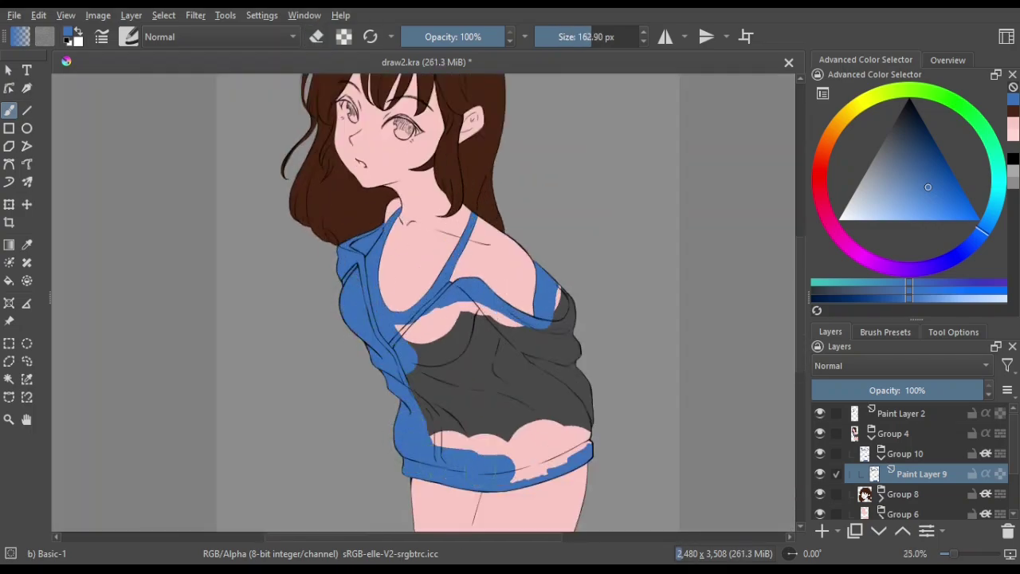
left_click_drag(414, 319, 479, 438)
left_click_drag(478, 318, 558, 462)
left_click_drag(438, 359, 519, 413)
key("minus")
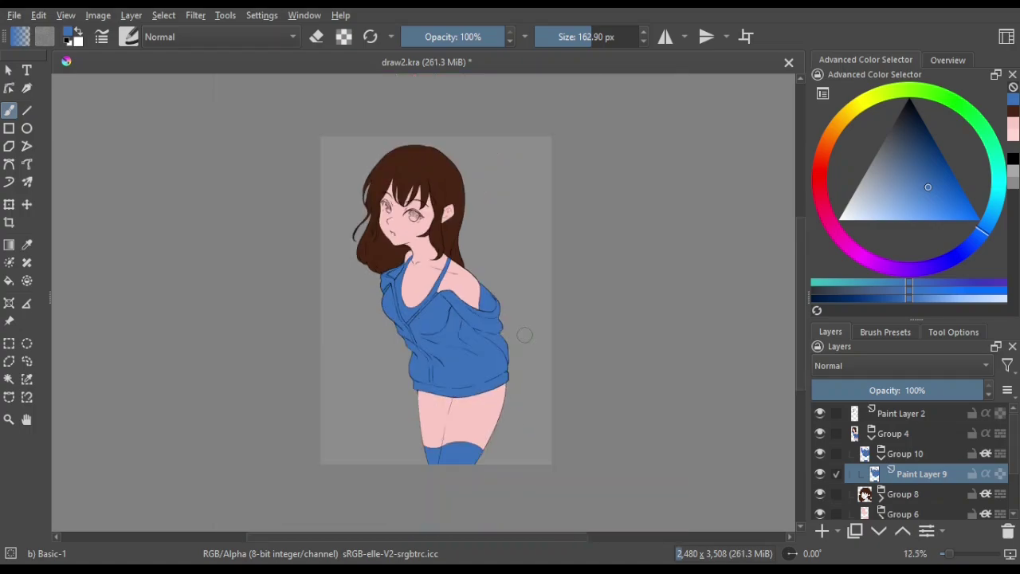
key("plus")
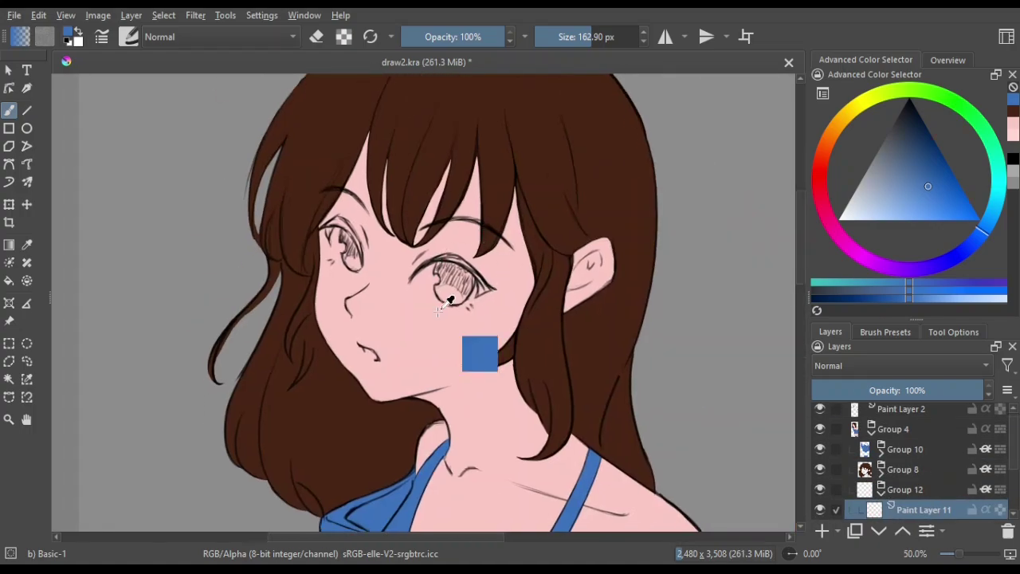
Zoom in on the face and paint the eye whites light grey with a smaller brush
key("bracketleft")
key("bracketleft")
key("bracketleft")
key("1")
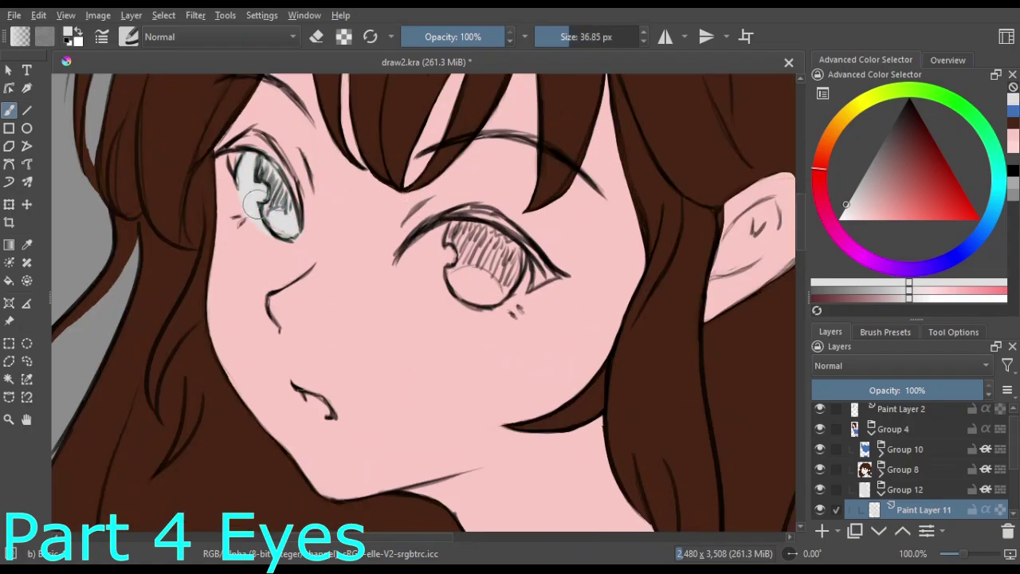
left_click_drag(433, 246, 490, 294)
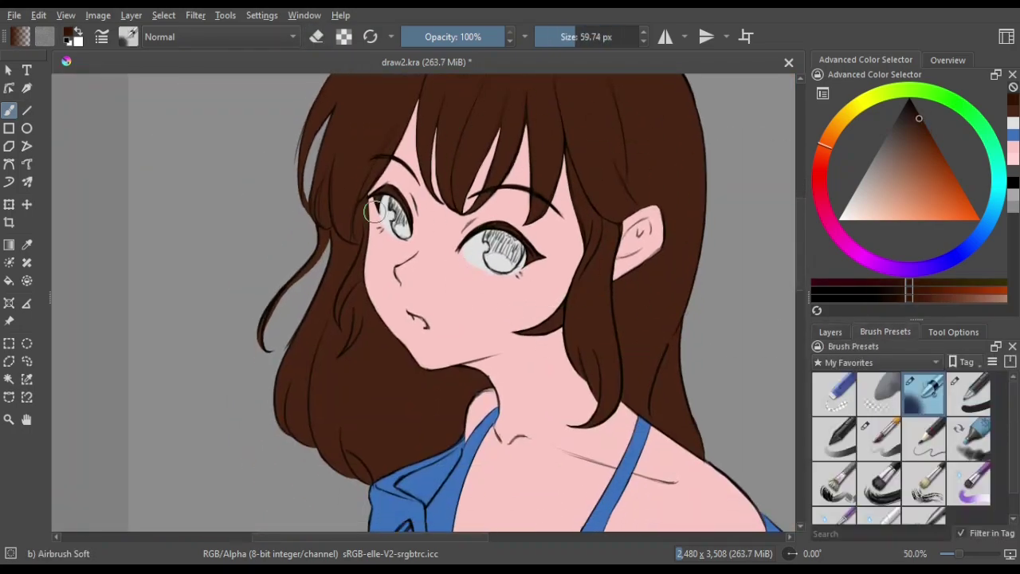
Pick dark brown and paint the right and left irises
left_click(666, 131, "ctrl")
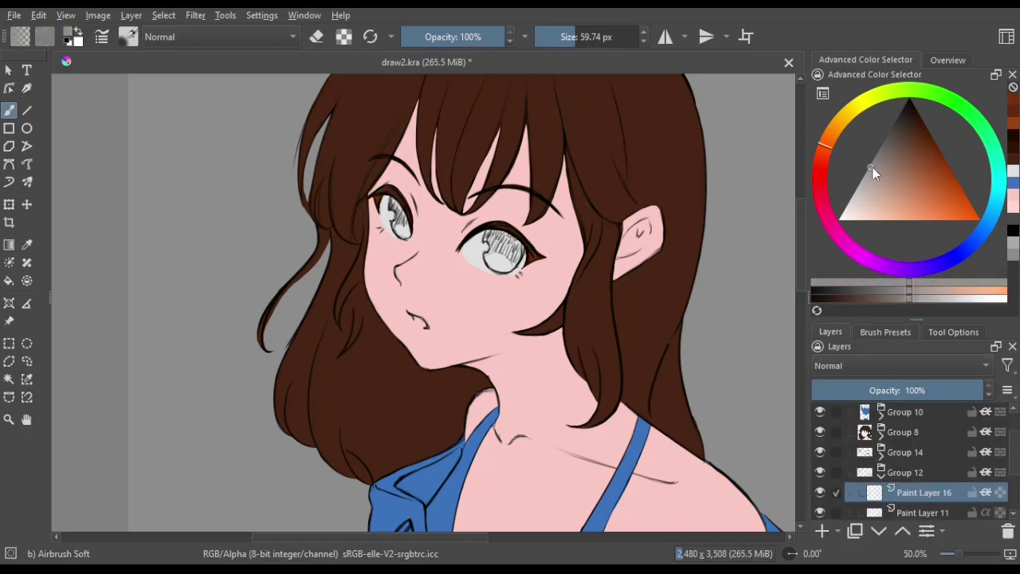
left_click_drag(627, 149, 363, 249)
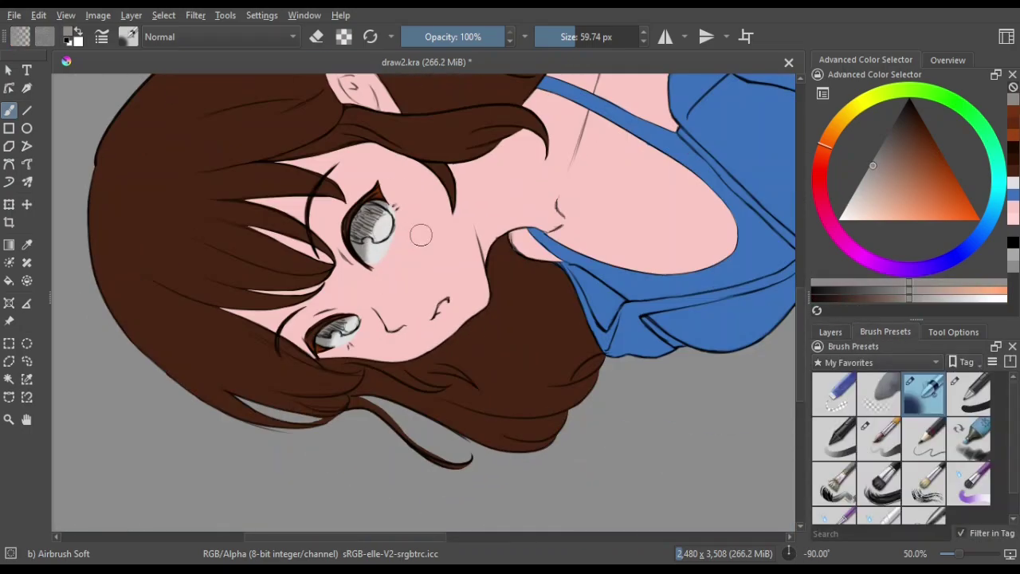
left_click(391, 217, "ctrl")
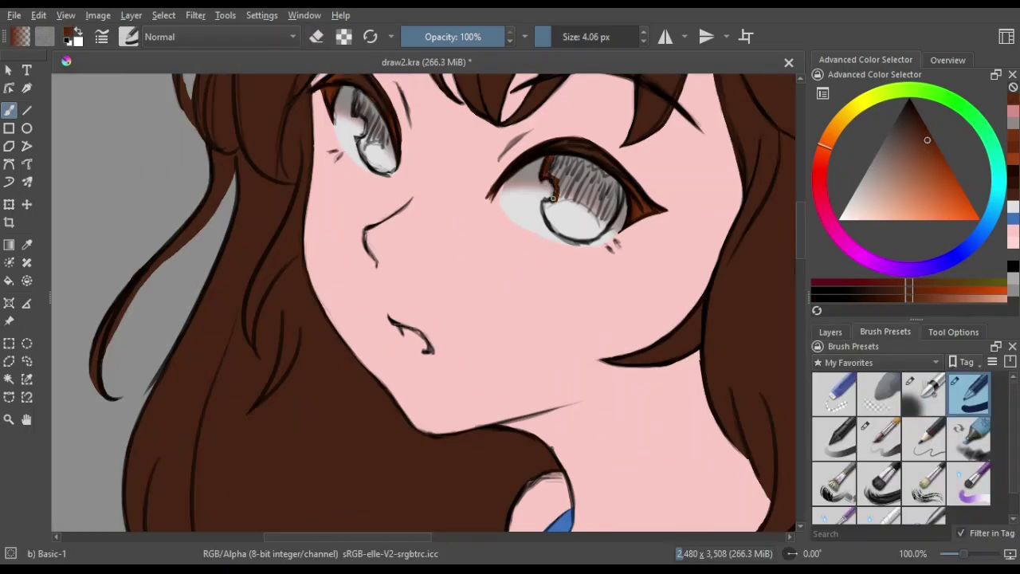
mouse_move(614, 215)
left_mouse_down()
mouse_move(570, 163)
mouse_move(606, 235)
left_mouse_up()
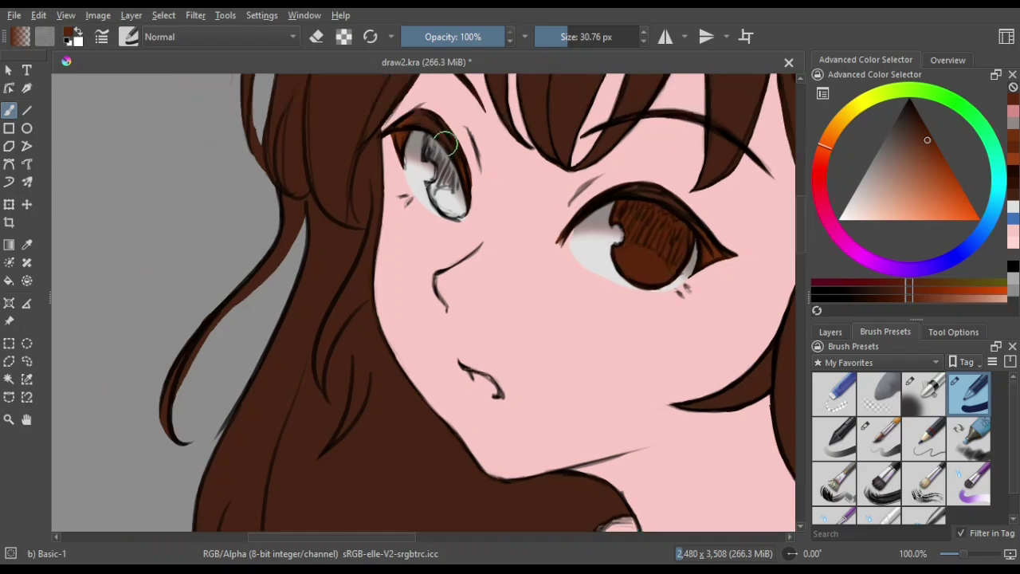
left_click_drag(424, 134, 437, 163)
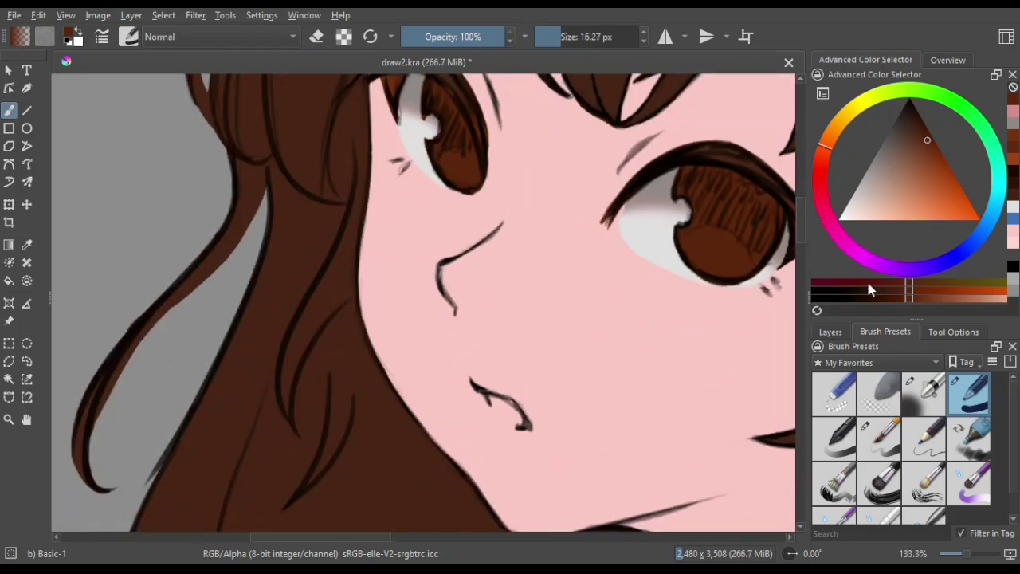
left_click(831, 331)
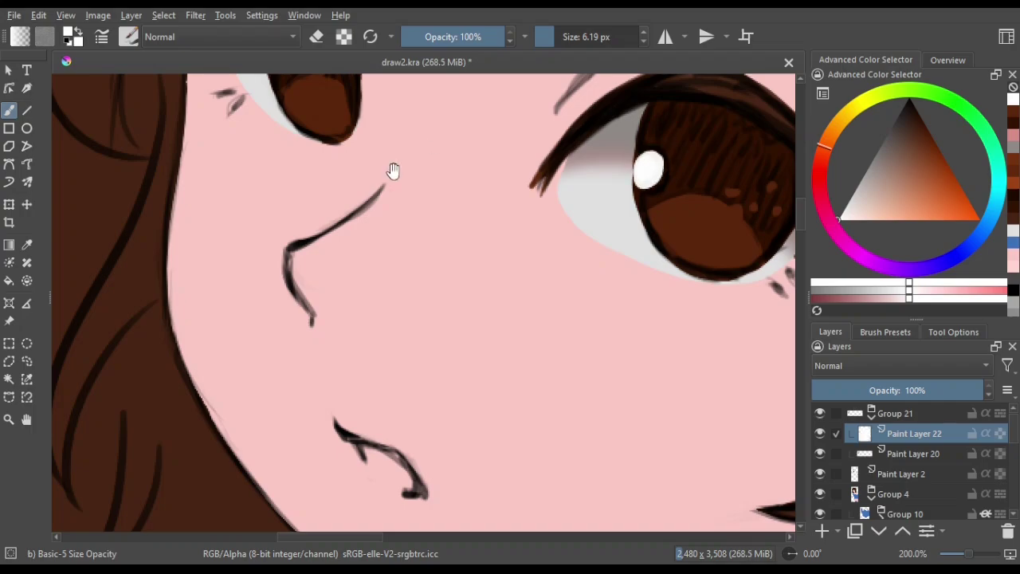
Dot white highlights into the left eye and transform a selected copy into the right eye
left_click_drag(393, 171, 470, 262)
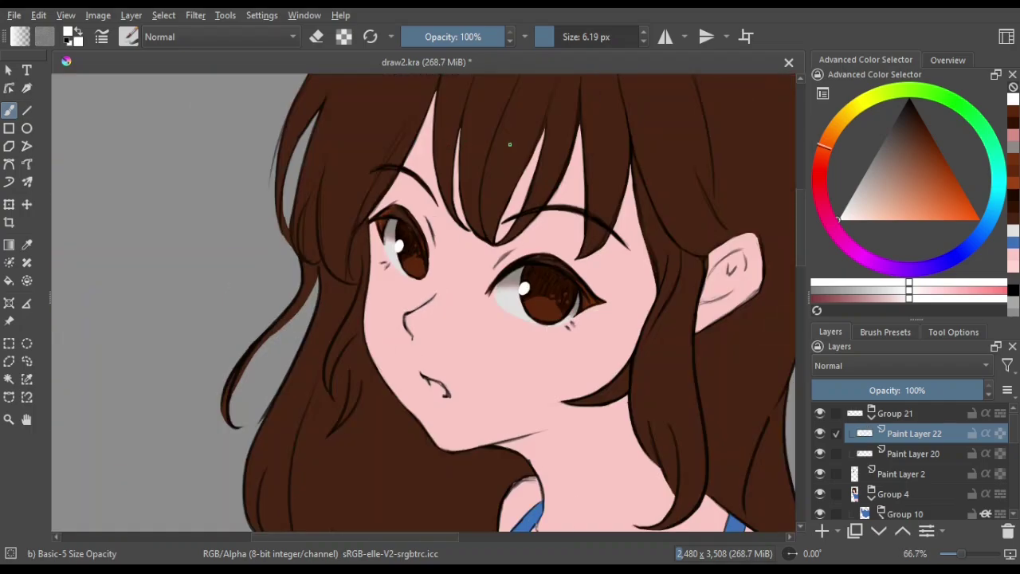
left_click(356, 185)
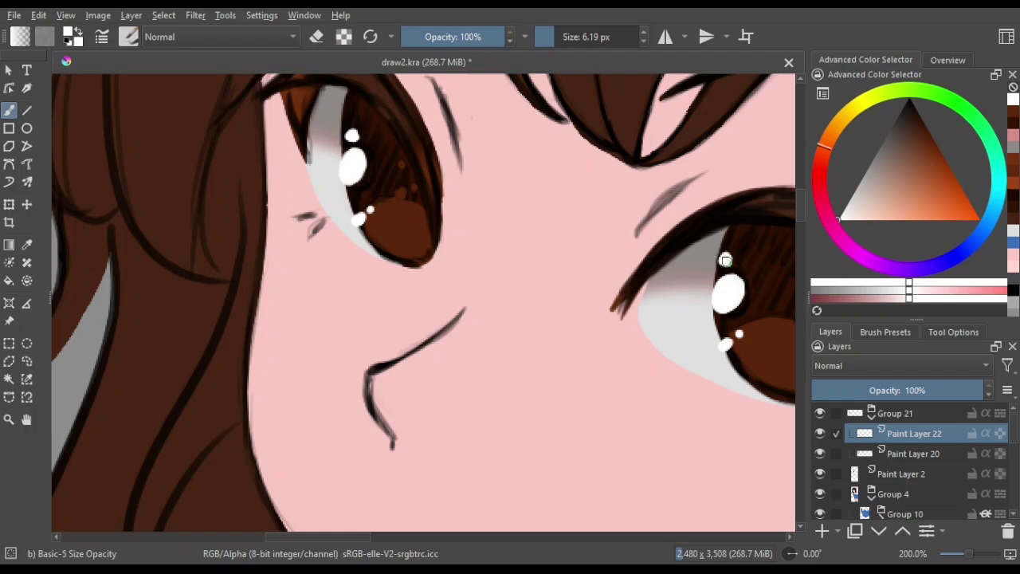
left_click(726, 261)
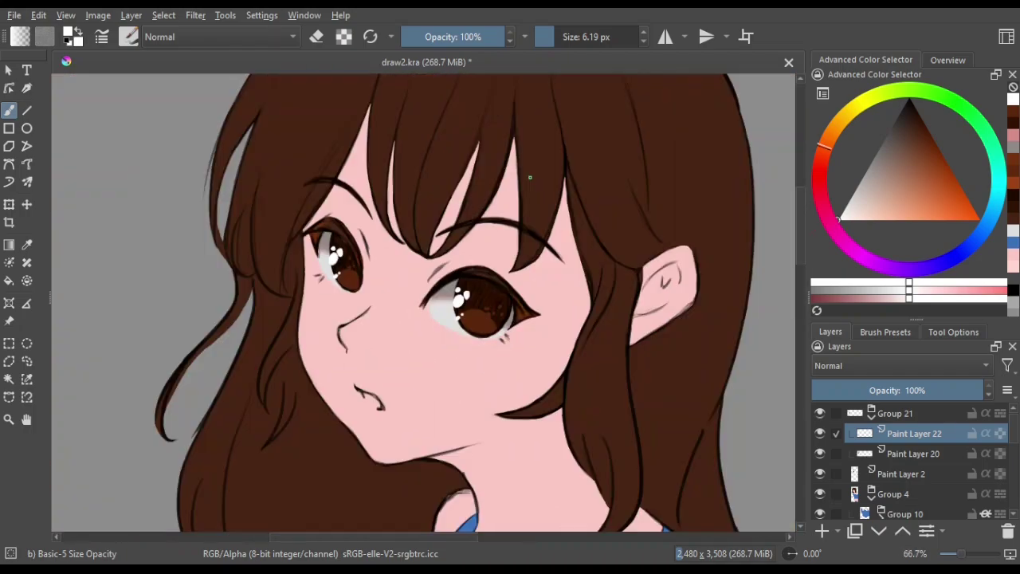
mouse_move(142, 201)
left_mouse_down()
mouse_move(197, 130)
mouse_move(145, 199)
left_mouse_up()
key("ctrl+t")
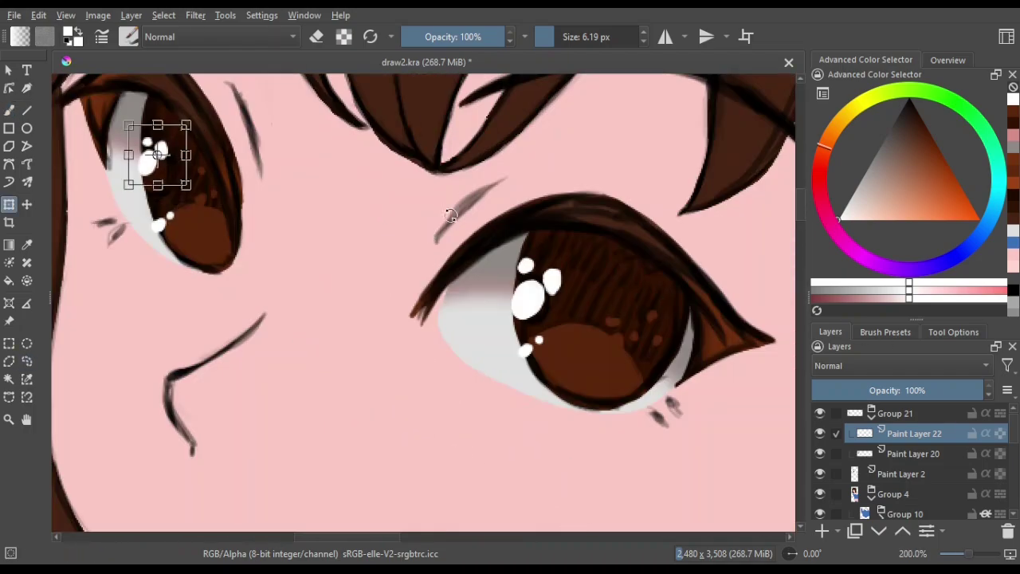
left_click_drag(151, 160, 547, 273)
key("minus")
key("Return")
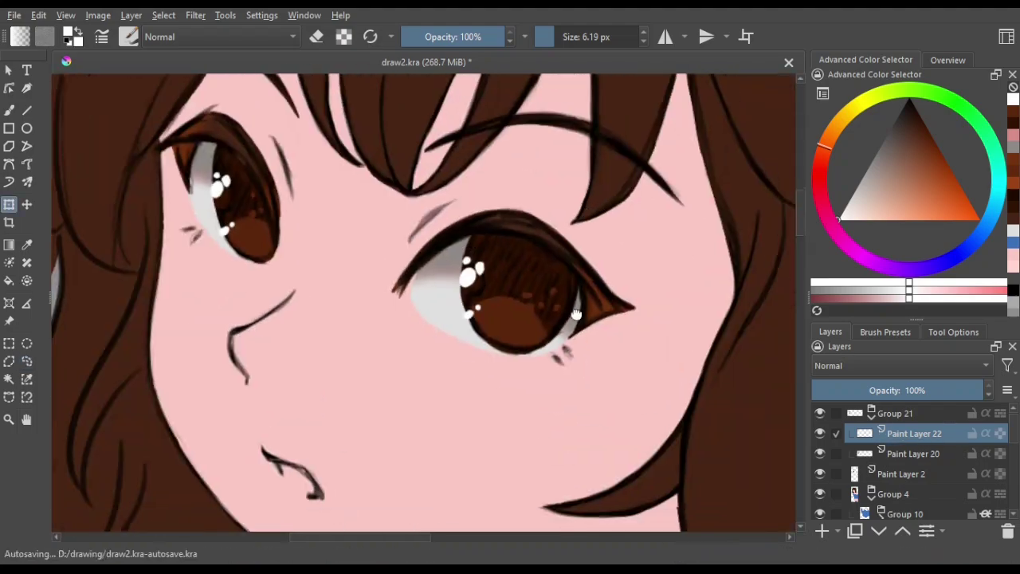
Copy and paste the left-eye highlights, placing the duplicate in the right eye
left_click_drag(422, 167, 341, 108)
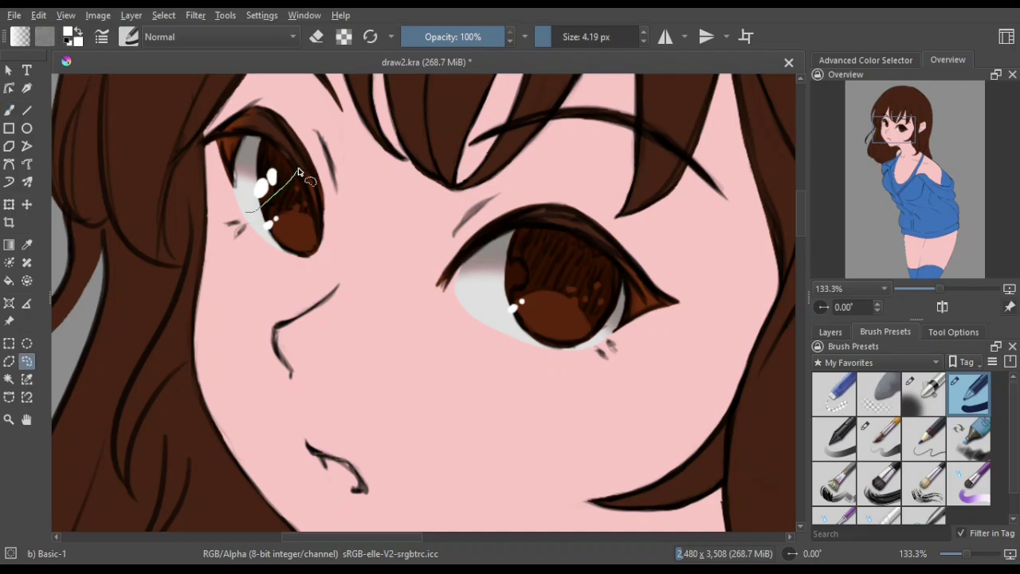
key("ctrl+c")
key("ctrl+v")
key("t")
left_click_drag(317, 158, 568, 237)
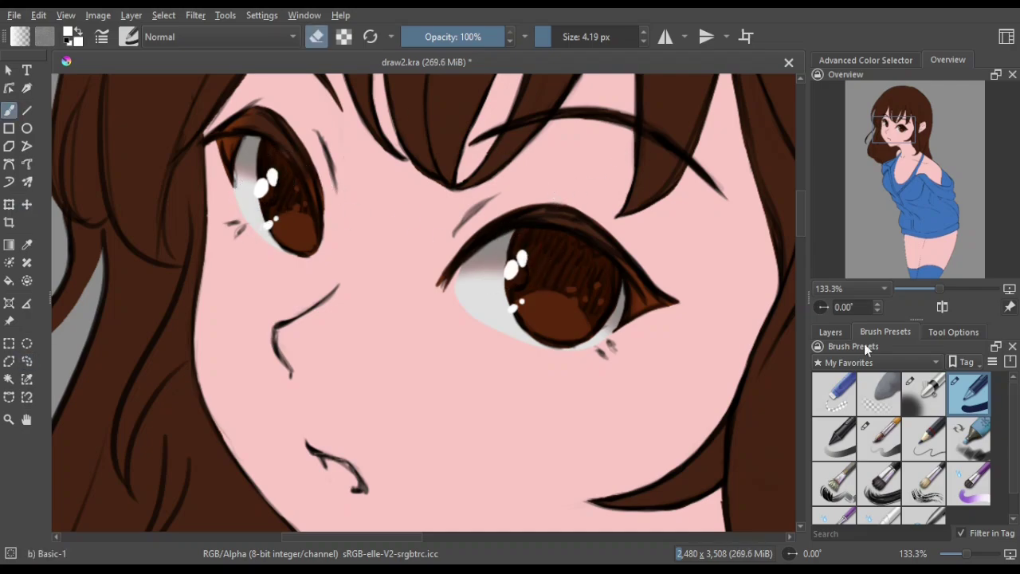
Add small highlights at the bottom of the eyes and choose a warm lighter brown for the iris glow
left_click(830, 331)
key("e")
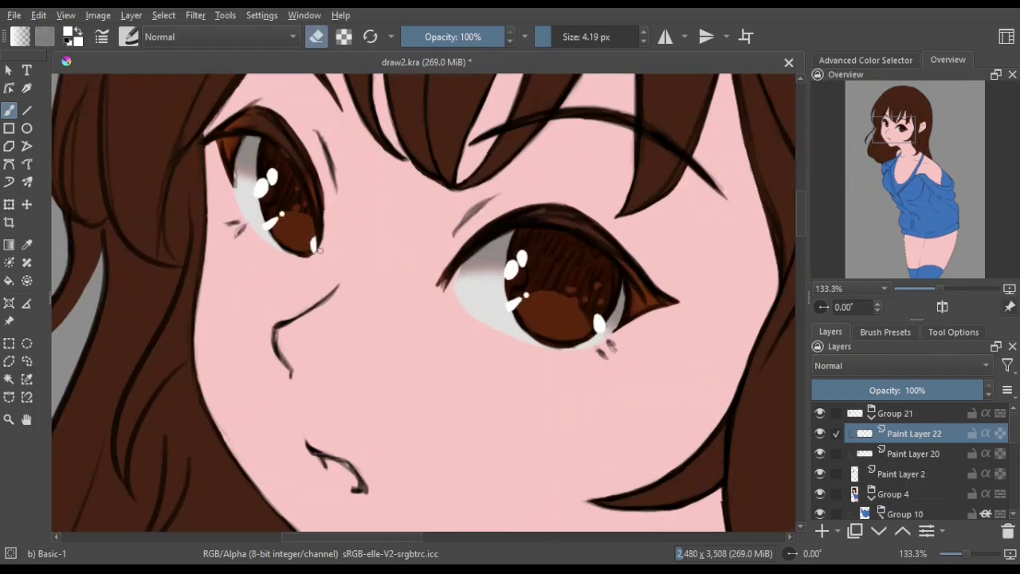
key("e")
left_click_drag(317, 250, 286, 252)
key("minus")
key("minus")
key("minus")
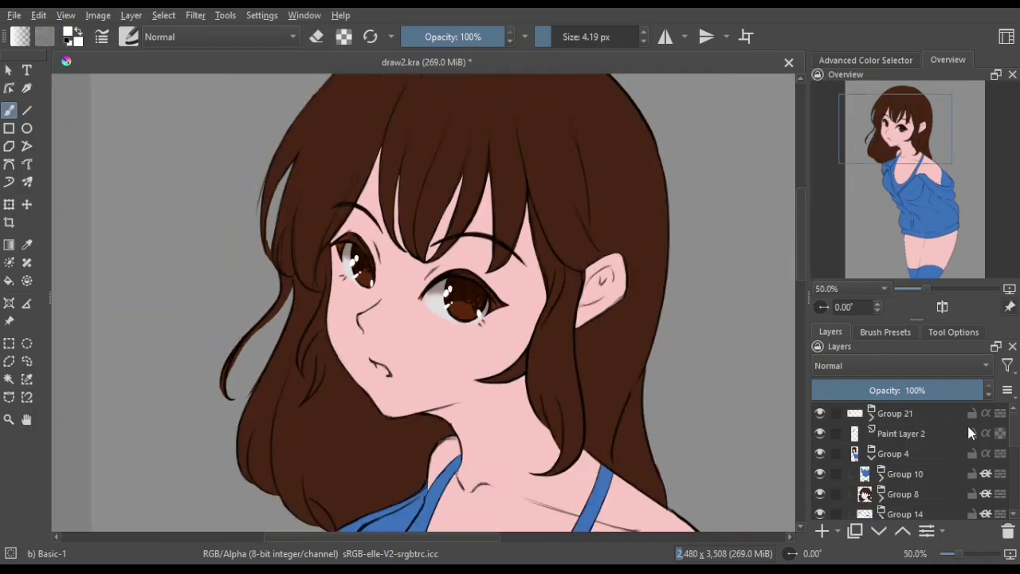
scroll(966, 423, "down", 3)
left_click(865, 60)
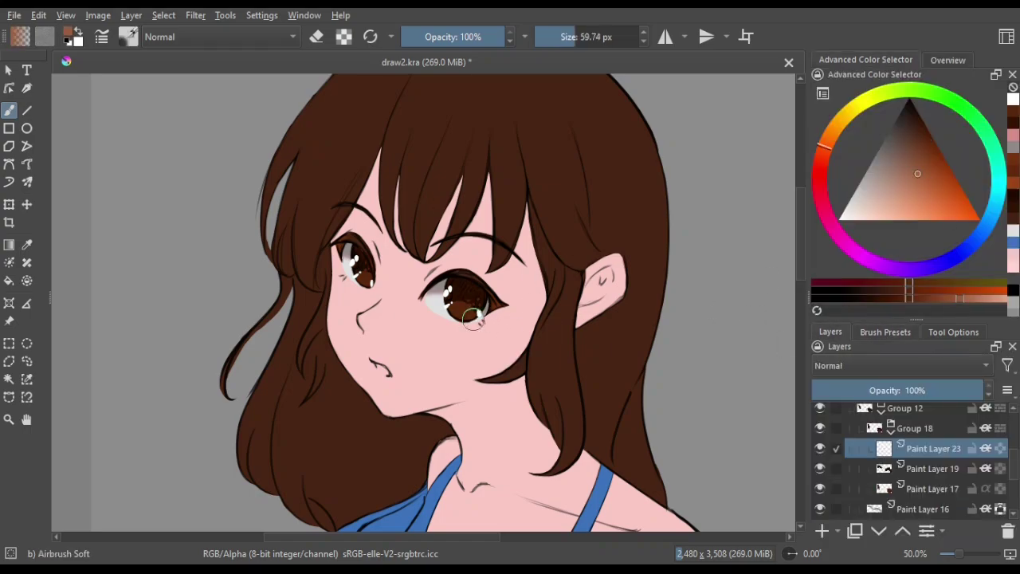
key("1")
scroll(957, 415, "up", 5)
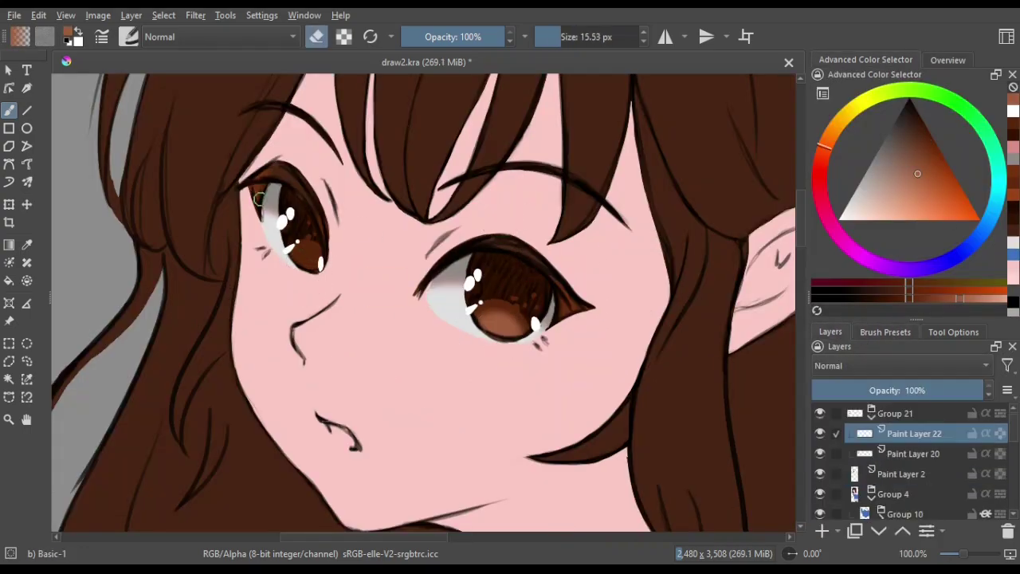
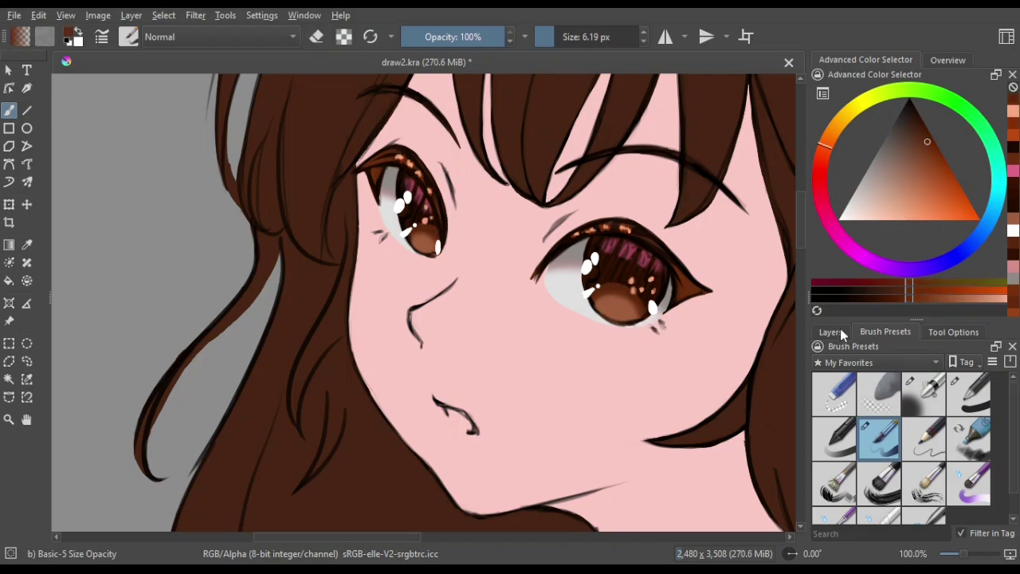
Pick a crimson colour and add a new paint layer above Paint Layer 20
left_click_drag(825, 220, 819, 201)
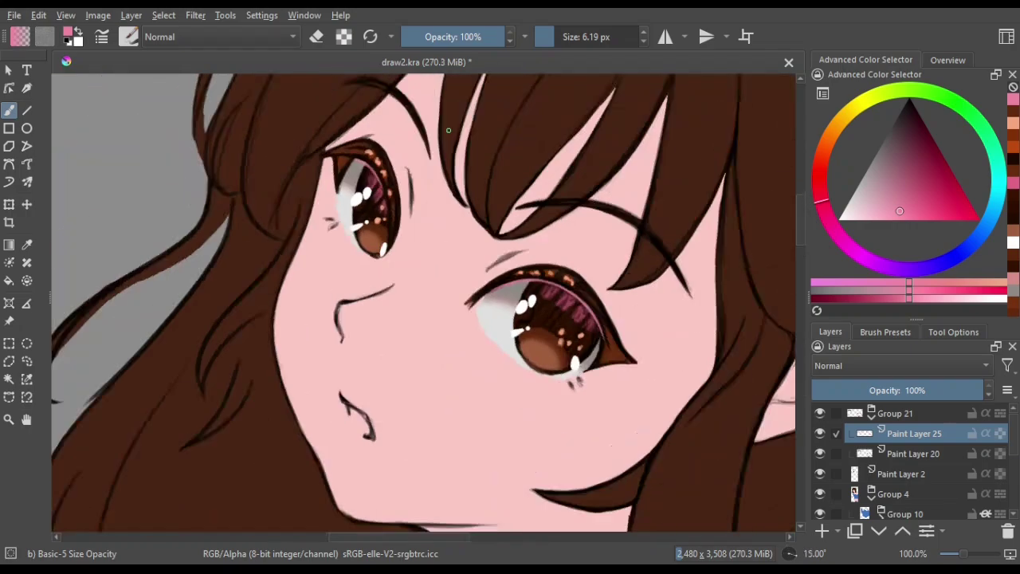
key("5")
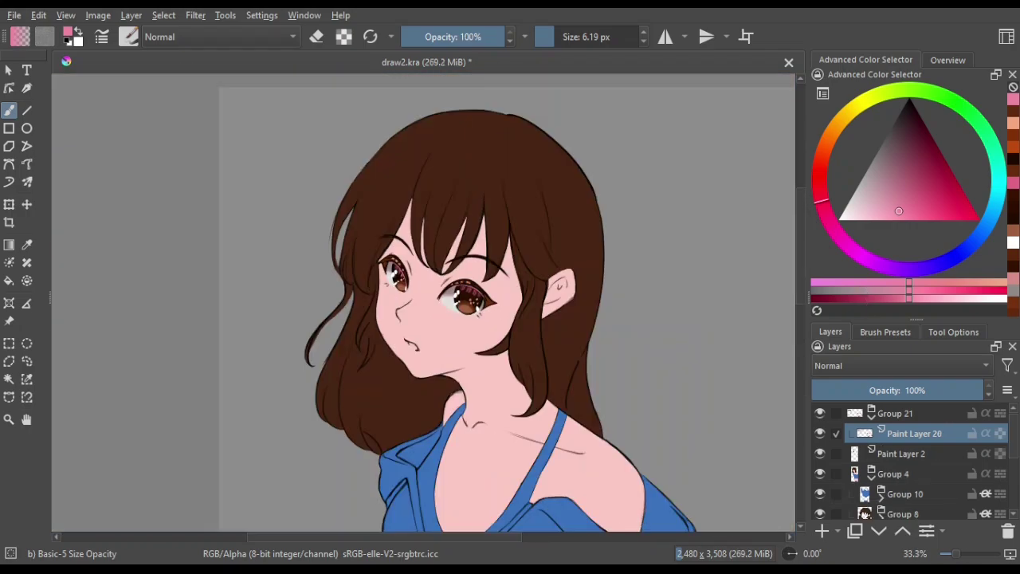
key("Insert")
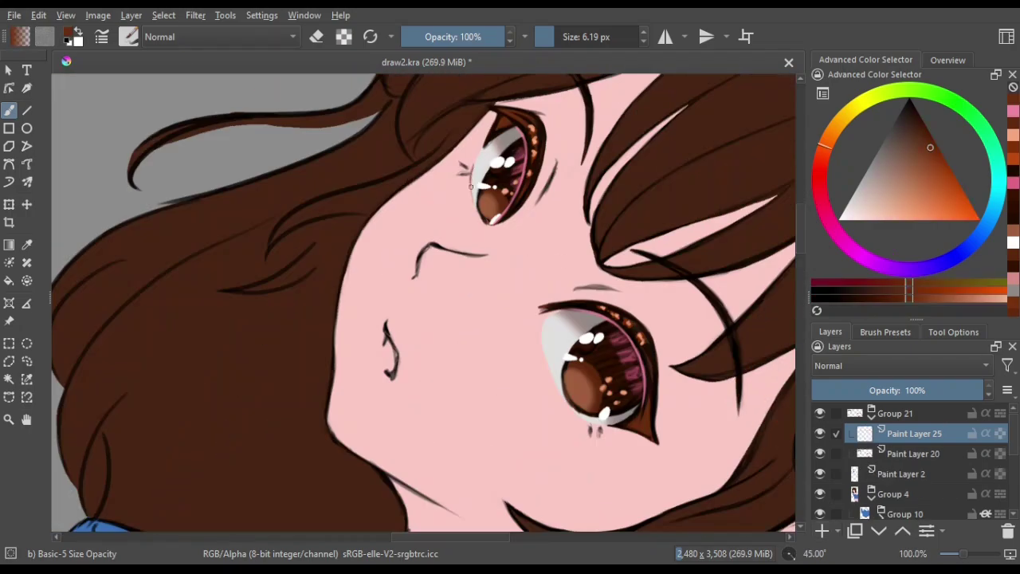
key("e")
key("5")
scroll(362, 252, "up", 2)
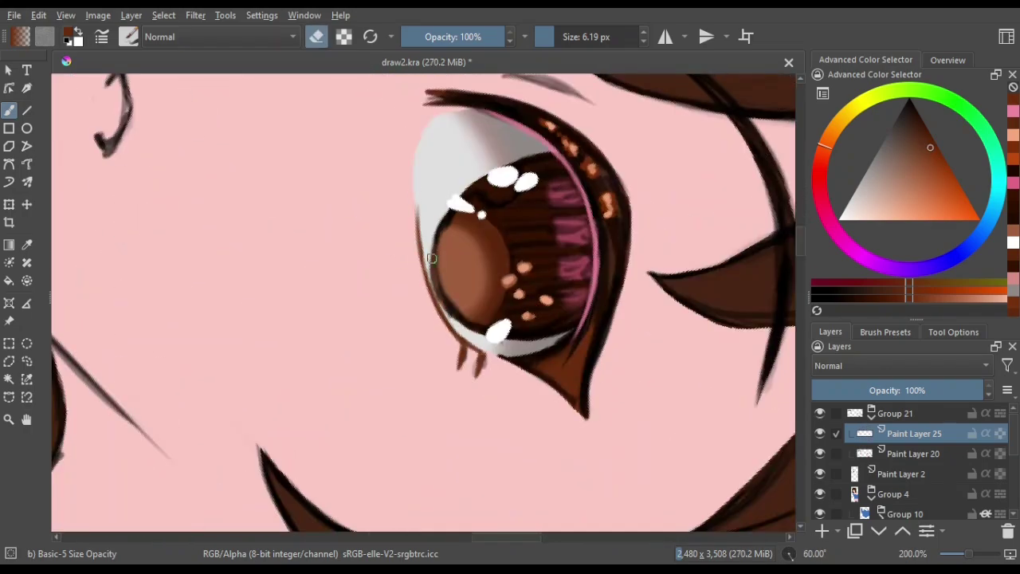
key("e")
key("4")
key("4")
key("4")
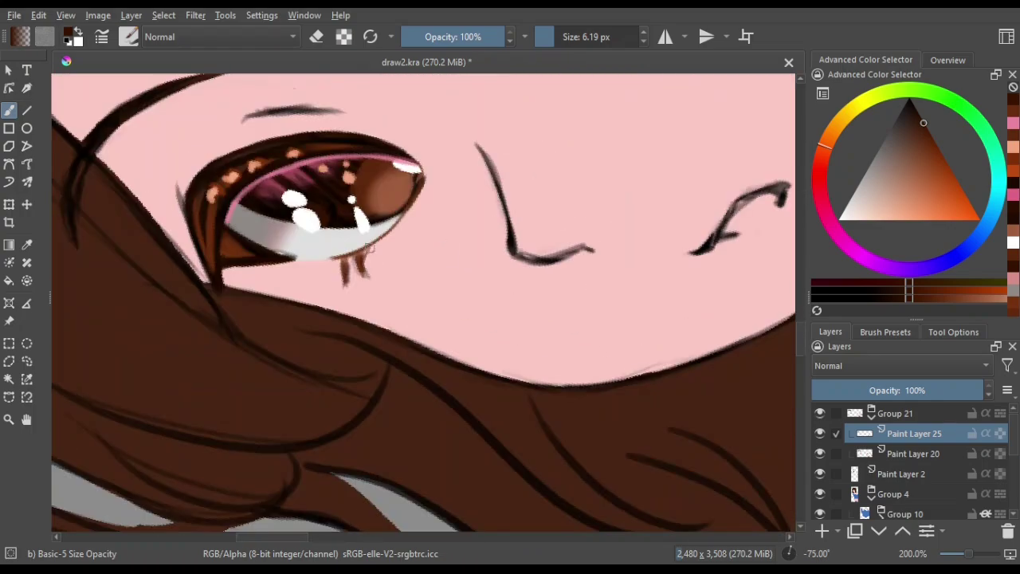
key("5")
scroll(584, 332, "down", 1)
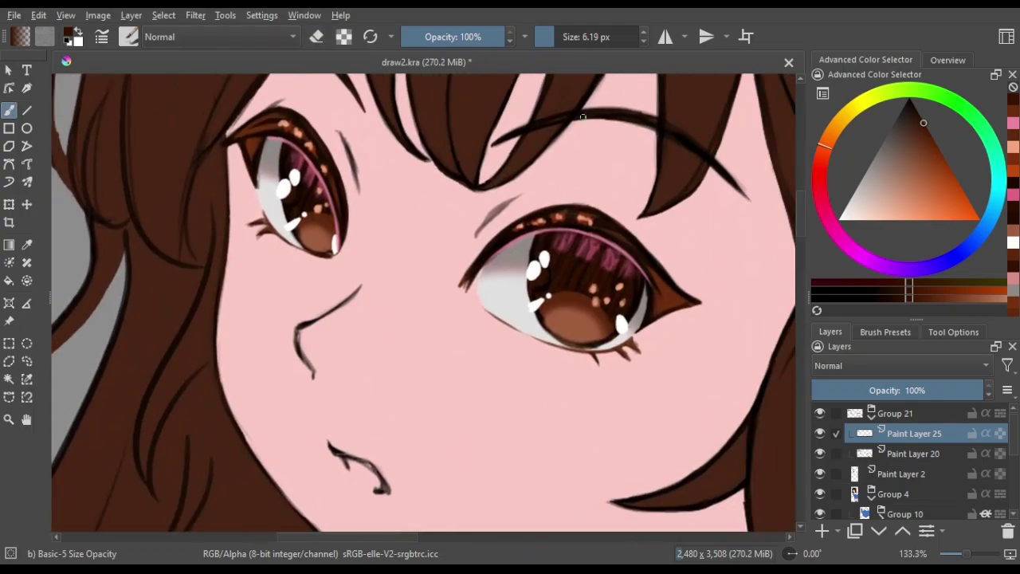
Paint crimson accents along the upper eyelids, rotating the view to reach each eye
key("e")
key("4")
key("4")
key("4")
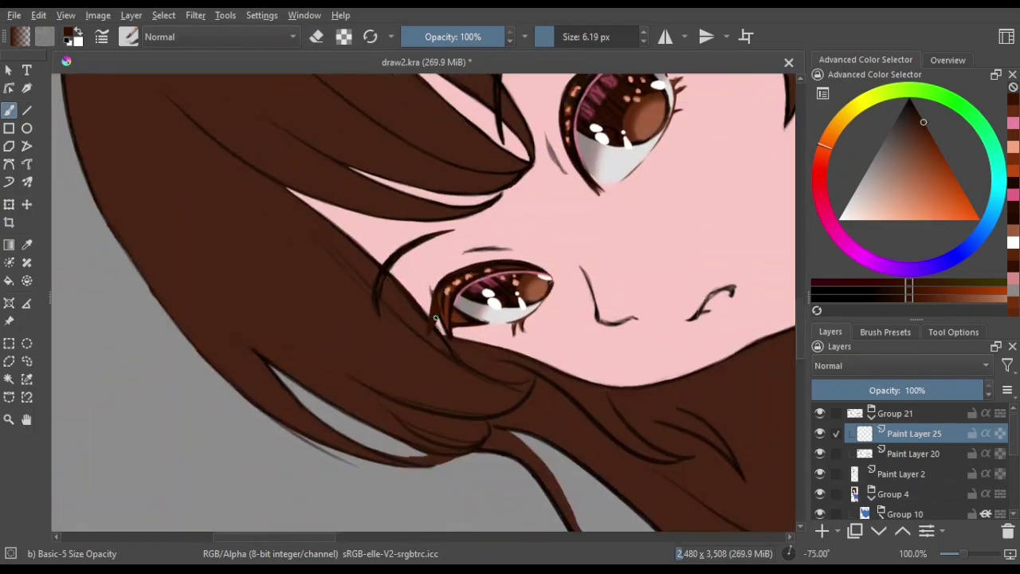
key("5")
key("4")
key("4")
key("4")
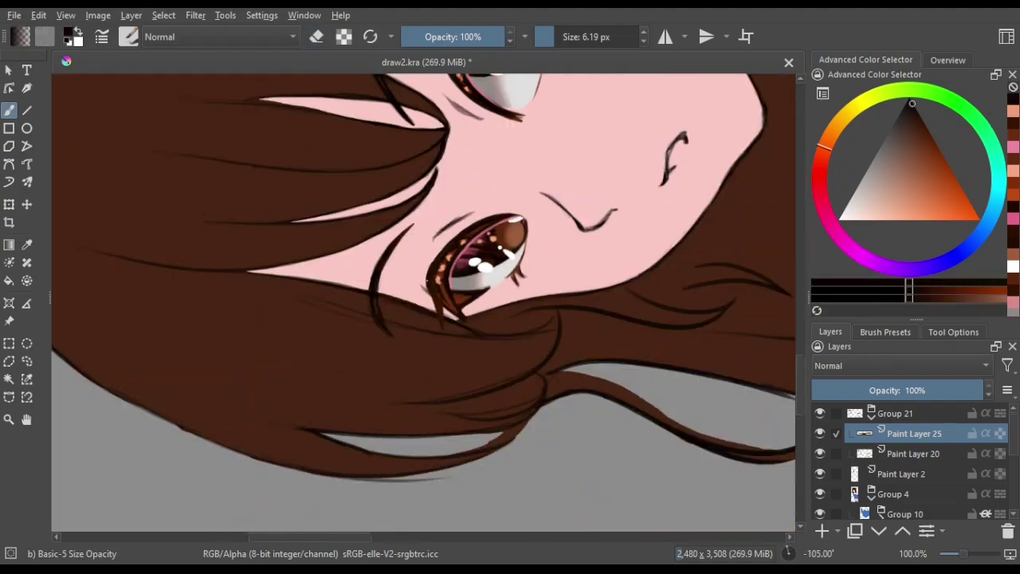
key("5")
key("6")
key("6")
key("6")
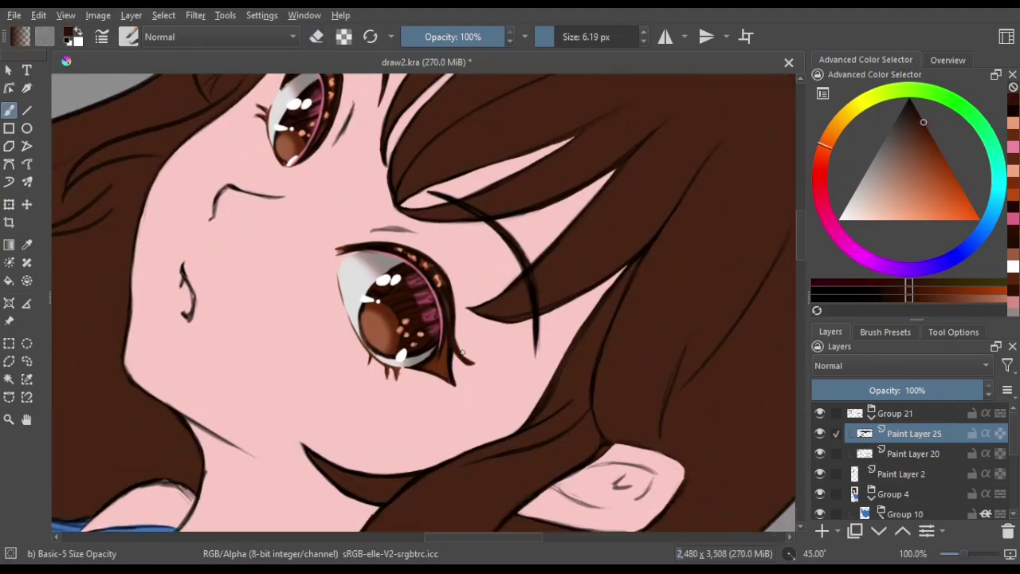
key("5")
key("4")
key("4")
key("4")
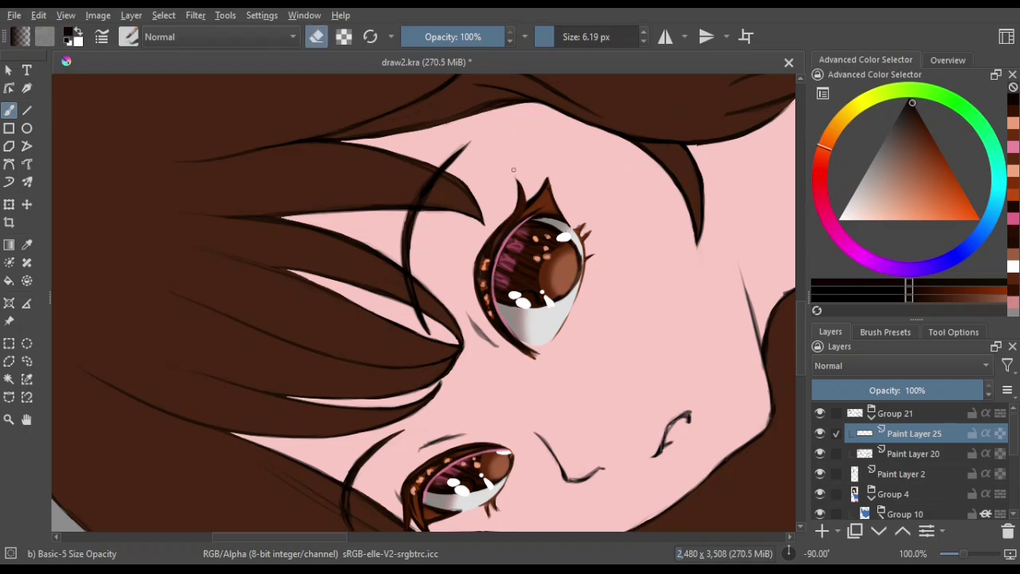
key("e")
key("6")
key("6")
scroll(431, 303, "down", 2)
scroll(342, 236, "up", 3)
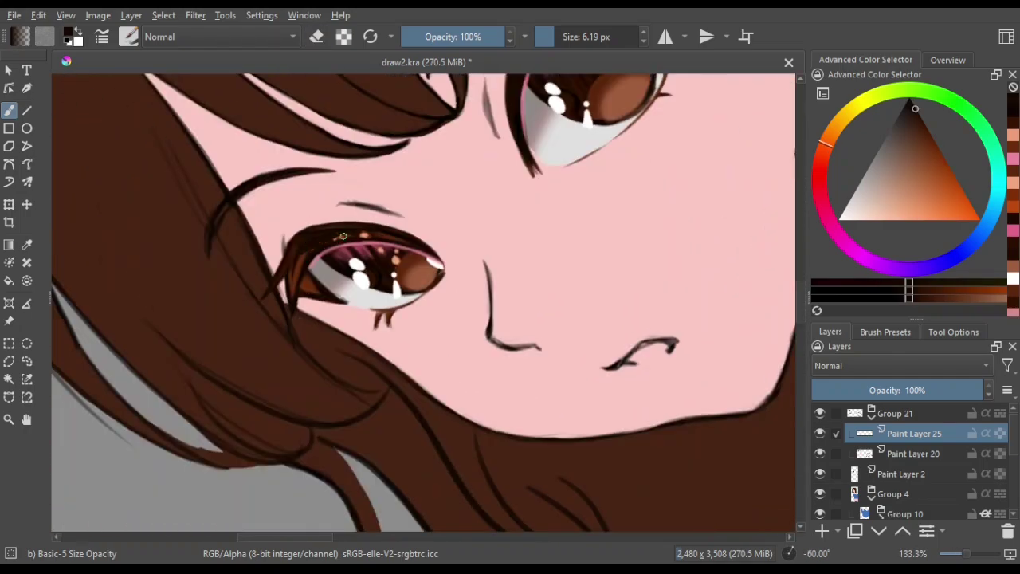
key("5")
key("6")
key("6")
key("5")
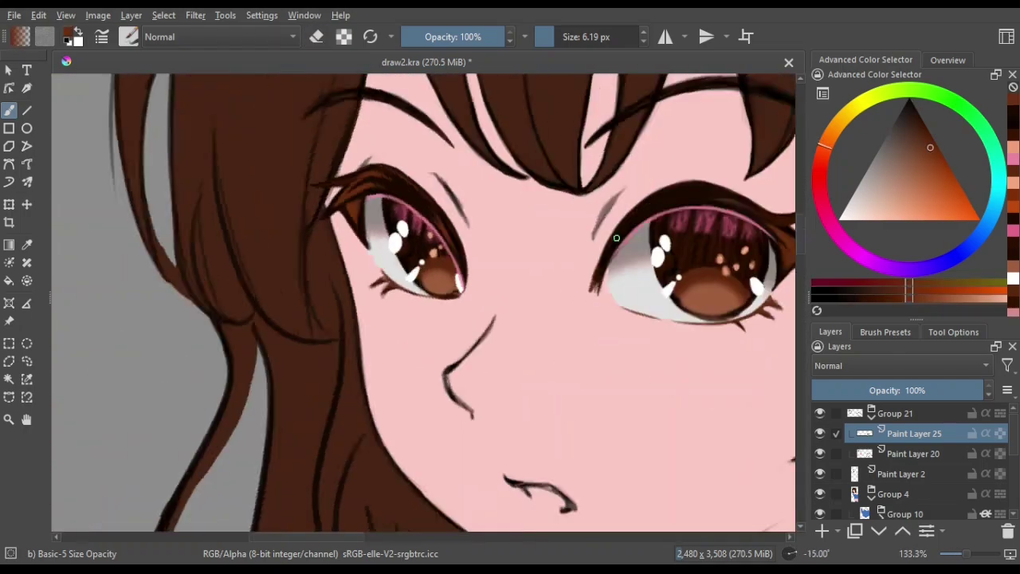
key("4")
key("4")
key("4")
key("5")
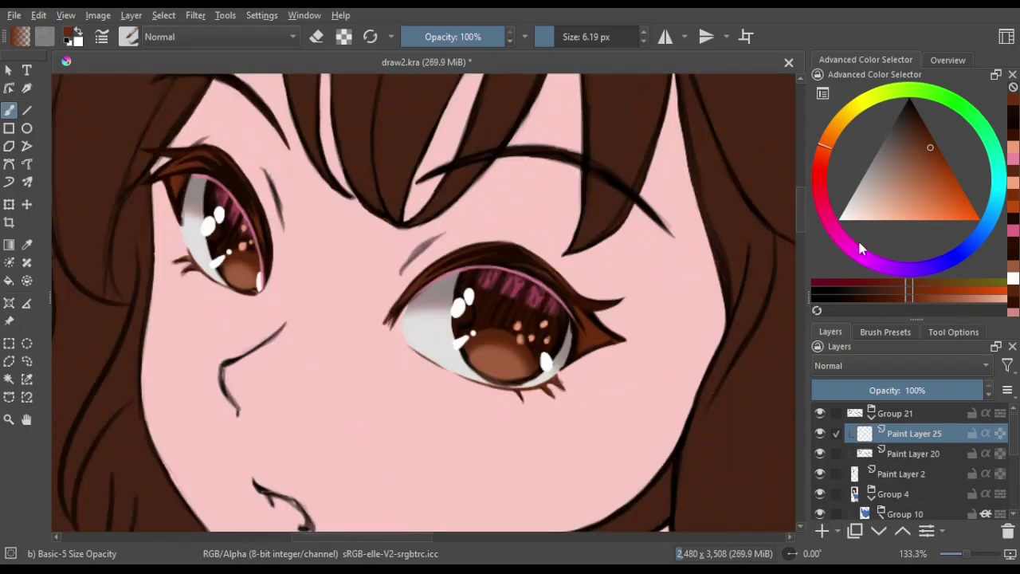
key("4")
key("4")
key("4")
key("4")
left_click_drag(437, 193, 411, 223)
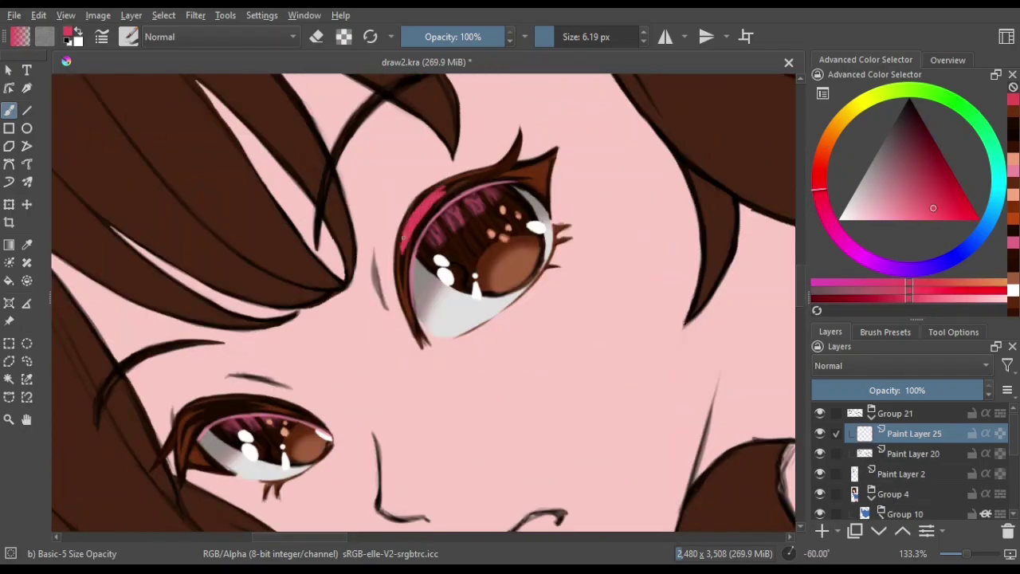
Merge the crimson accent layer down into Paint Layer 20
key("5")
key("6")
key("6")
key("6")
key("5")
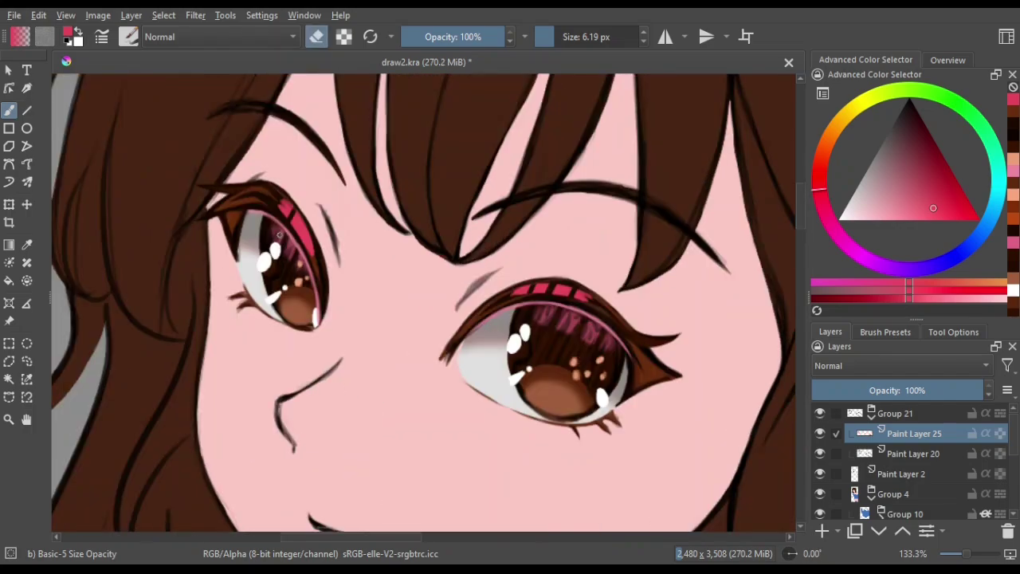
key("e")
key("ctrl+e")
key("minus")
key("minus")
key("minus")
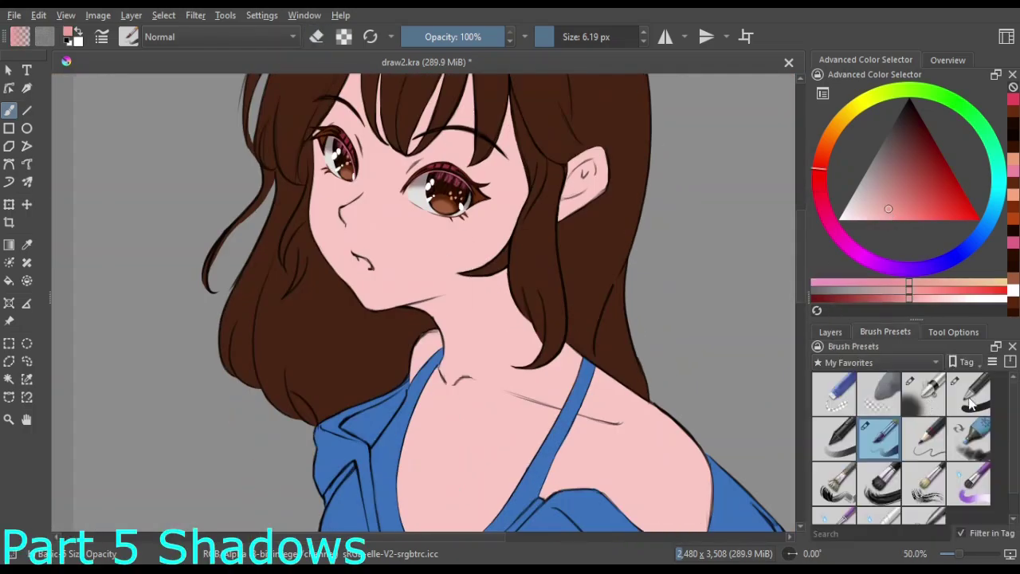
With a larger brush, shade the left side of the face down to the chin in darker pink
left_click(970, 394)
left_click_drag(360, 209, 351, 279)
mouse_move(375, 191)
left_mouse_down()
mouse_move(355, 286)
mouse_move(354, 358)
left_mouse_up()
left_click_drag(366, 339, 395, 387)
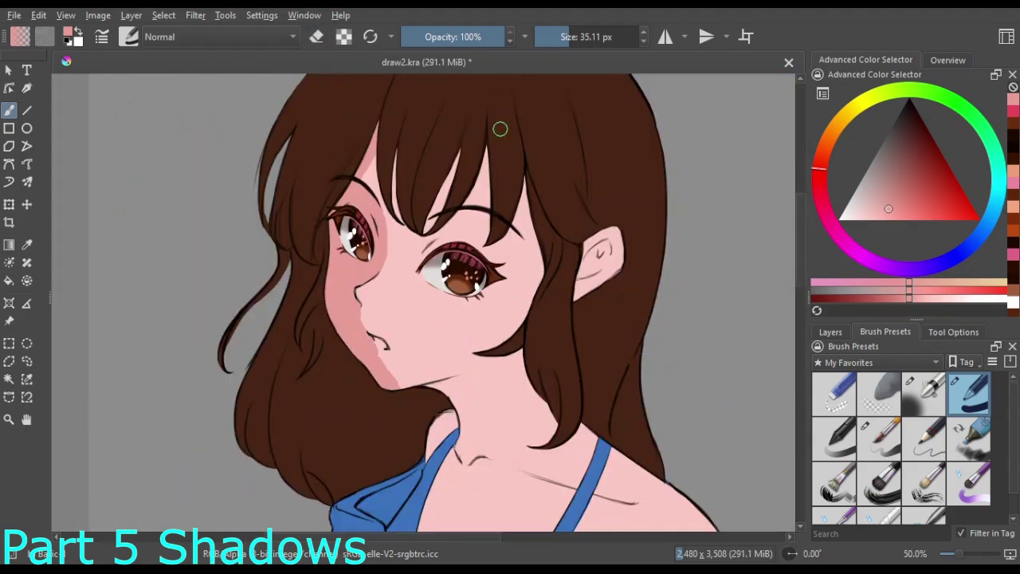
left_click_drag(430, 112, 451, 170)
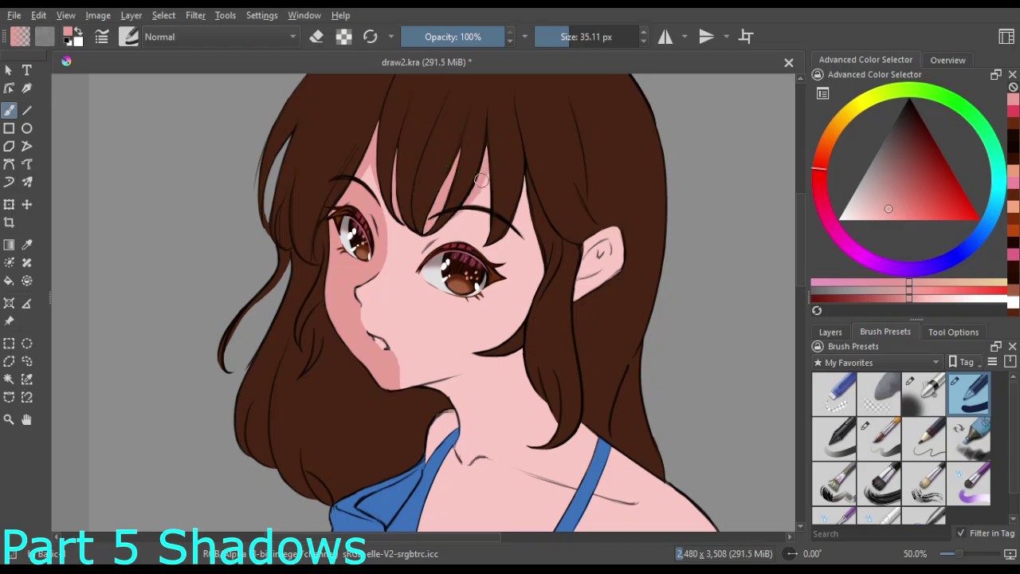
Add darker pink shadows on the right face edge, under the chin, down the neck and along the collarbone
left_click_drag(532, 211, 506, 343)
left_click_drag(502, 263, 442, 287)
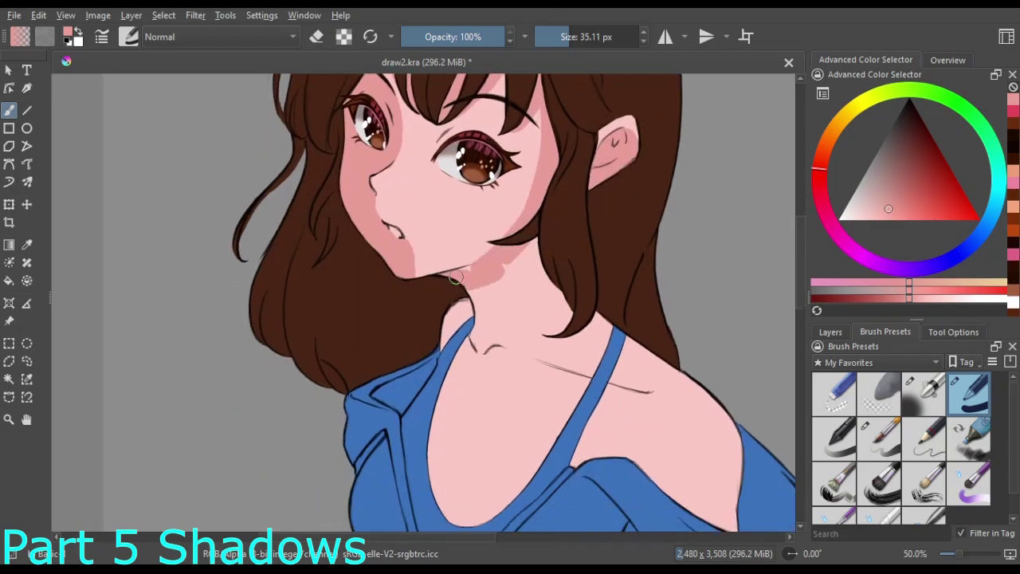
left_click_drag(574, 214, 494, 363)
left_click_drag(510, 303, 478, 406)
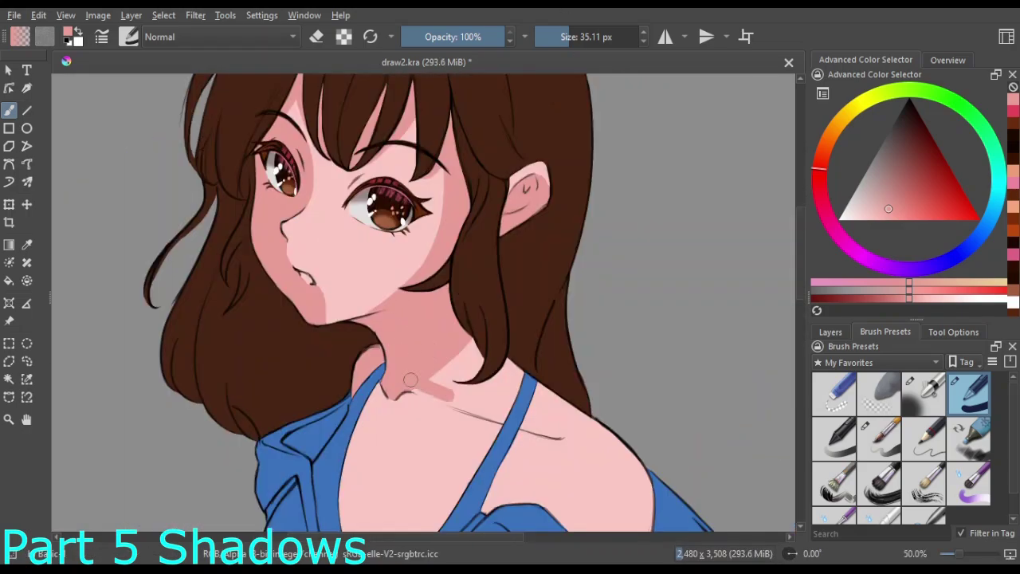
mouse_move(415, 391)
left_mouse_down()
mouse_move(435, 365)
mouse_move(510, 407)
left_mouse_up()
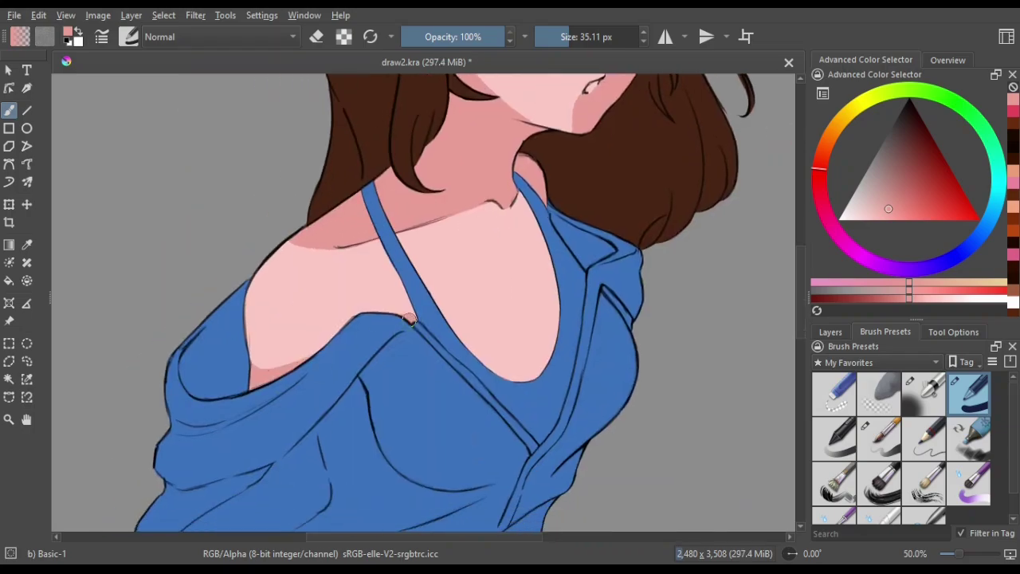
Extend the shadows to the chest and thighs, rotating and zooming the view around the body
key("ctrl+[")
key("ctrl+[")
key("ctrl+[")
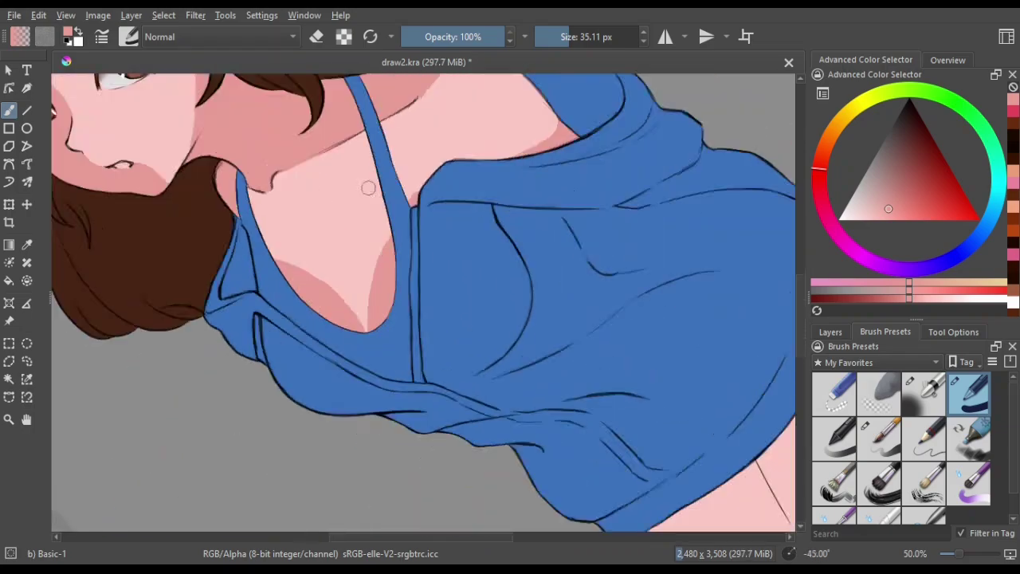
key("ctrl+]")
key("ctrl+]")
key("ctrl+]")
key("minus")
key("minus")
key("minus")
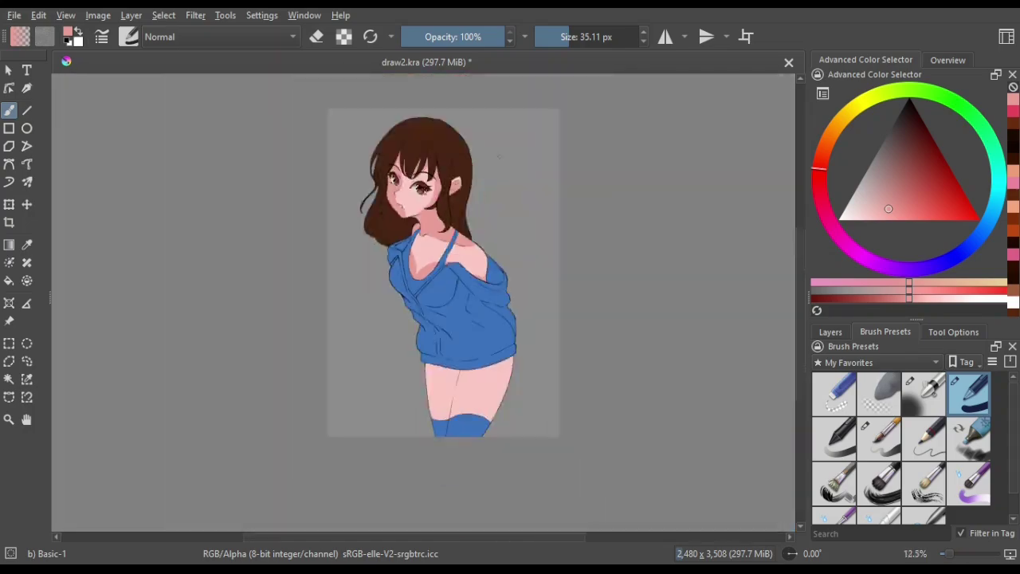
key("plus")
key("plus")
key("plus")
key("ctrl+[")
key("ctrl+[")
key("ctrl+[")
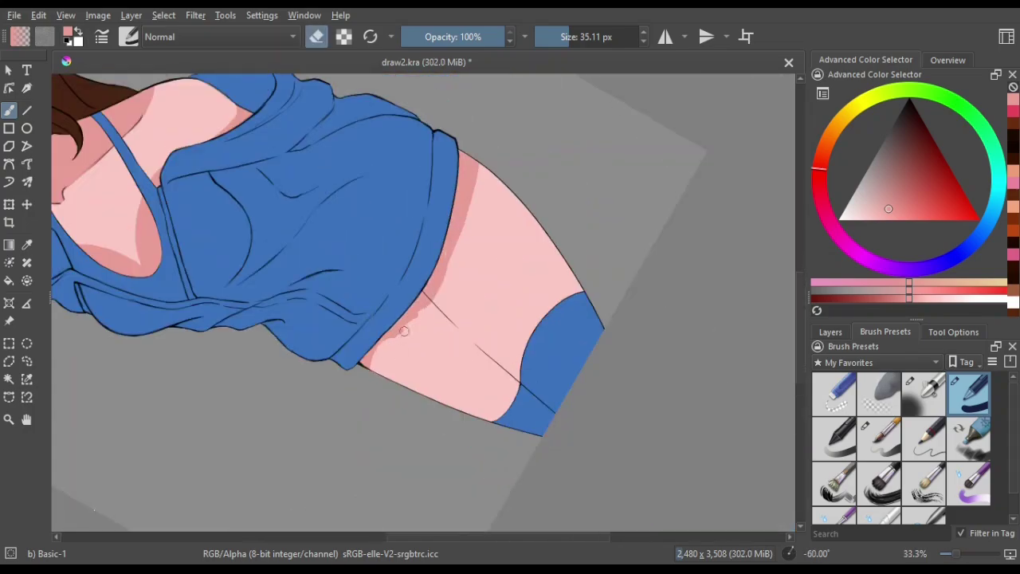
key("ctrl+]")
key("ctrl+]")
key("ctrl+]")
key("ctrl+]")
key("ctrl+]")
key("ctrl+]")
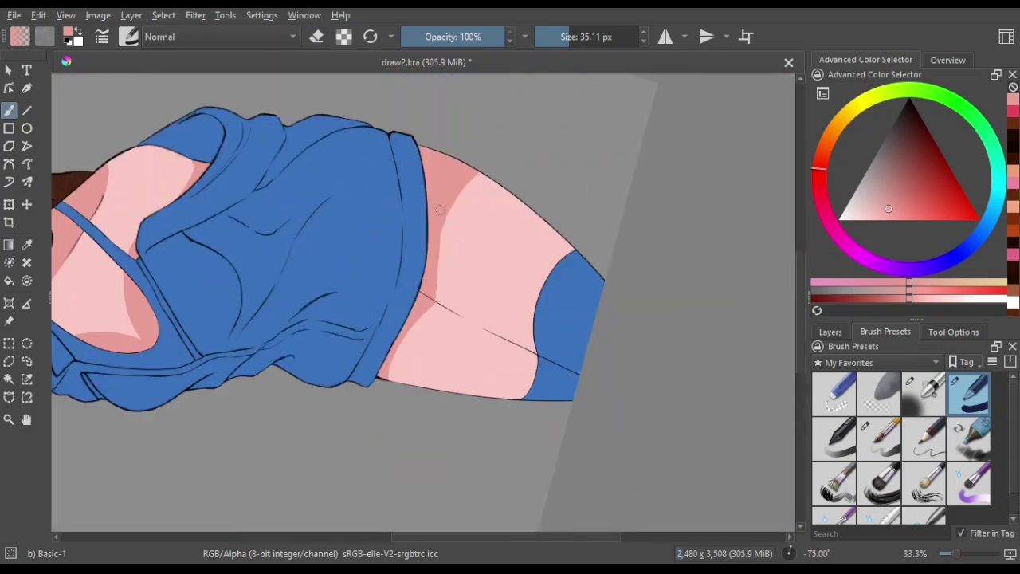
key("ctrl+]")
scroll(461, 183, "up", 5)
Switch to the small basic brush and frame the hoodie folds at 100% zoom
key("2")
left_click(880, 439)
left_click(830, 332)
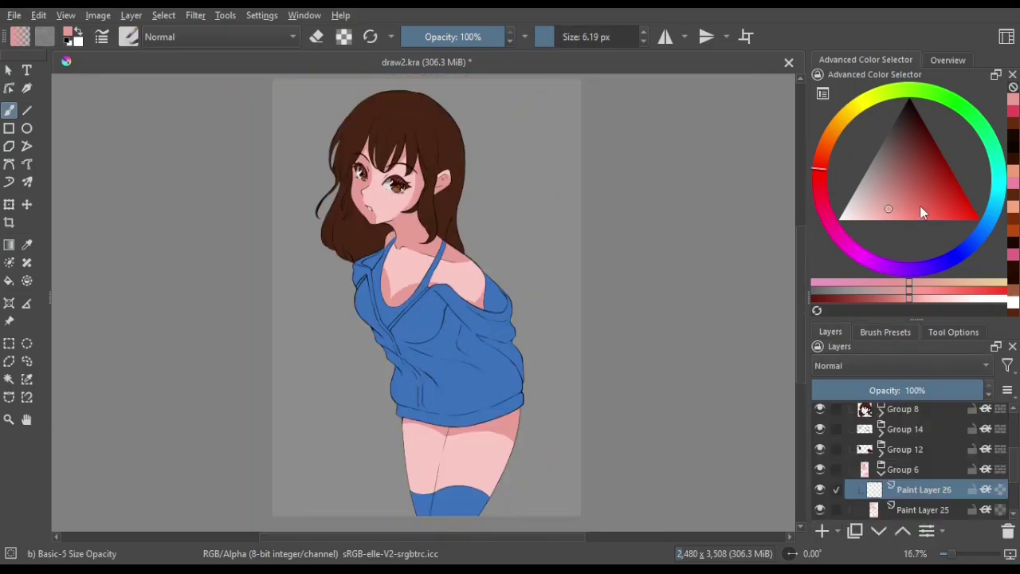
key("1")
key("ctrl+[")
key("ctrl+[")
left_click_drag(342, 277, 375, 155)
key("ctrl+[")
key("[")
key("[")
key("[")
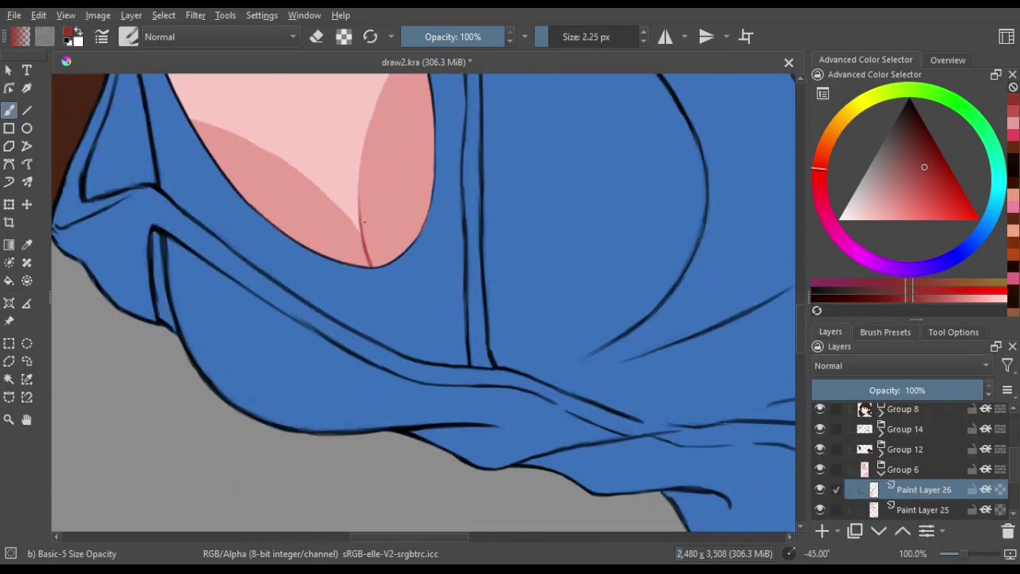
key("ctrl+]")
key("ctrl+]")
key("ctrl+]")
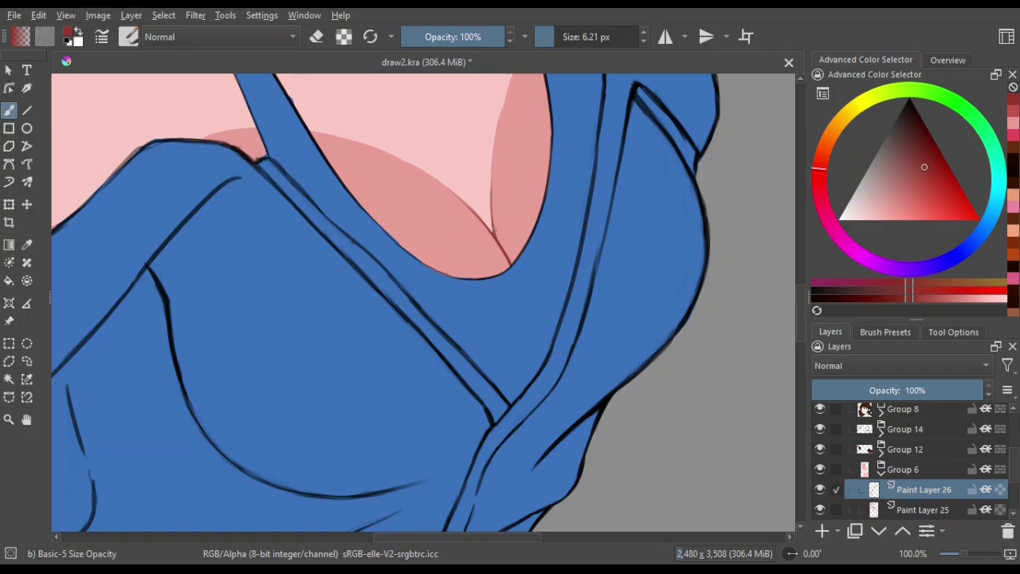
key("minus")
key("minus")
key("minus")
Soften the chest shading with light skin pink using the Airbrush Soft preset in erase mode
left_click(885, 331)
left_click(923, 394)
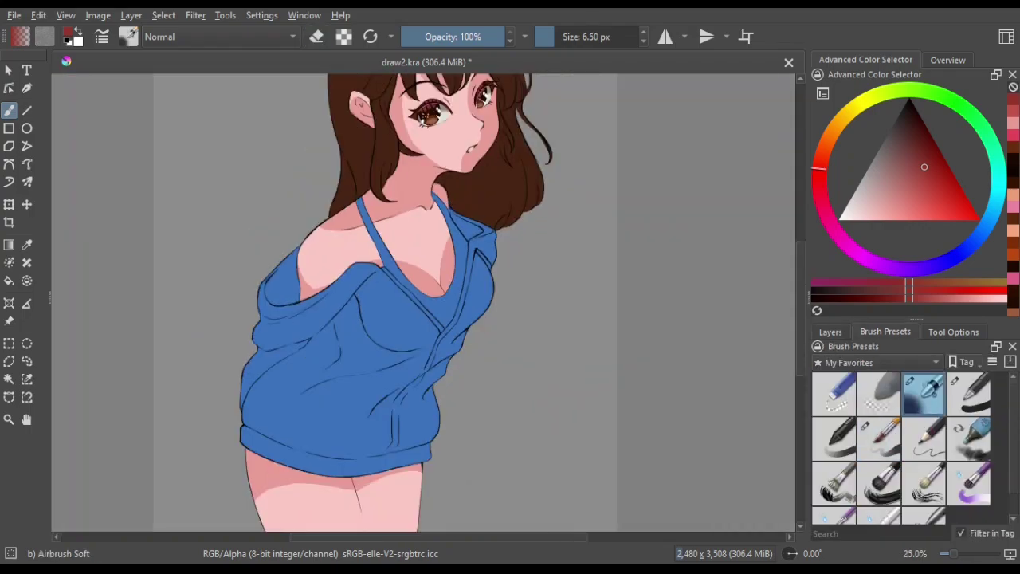
key("e")
key("plus")
key("plus")
left_click(359, 190, "ctrl")
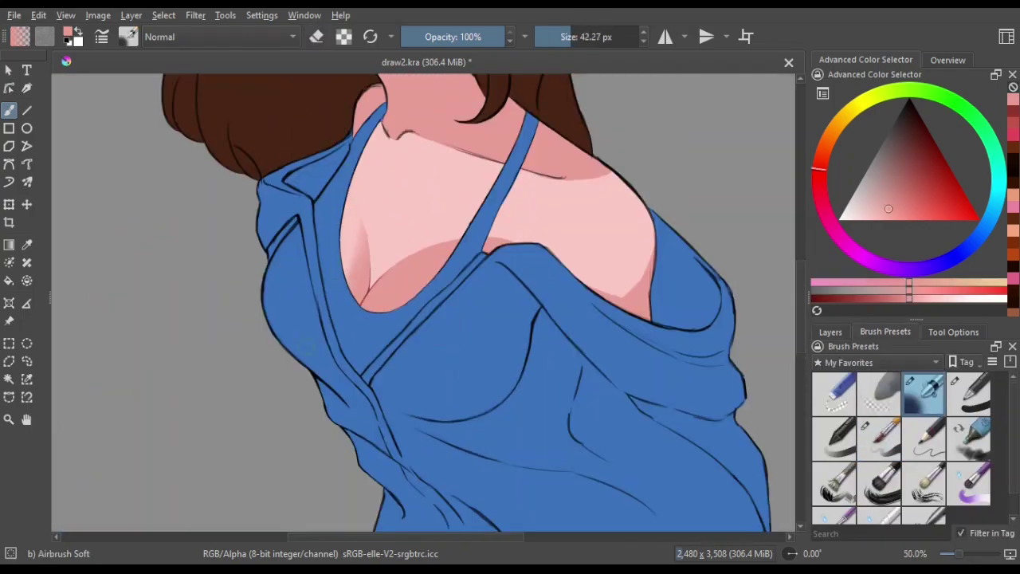
mouse_move(406, 223)
left_mouse_down()
mouse_move(426, 230)
mouse_move(395, 283)
left_mouse_up()
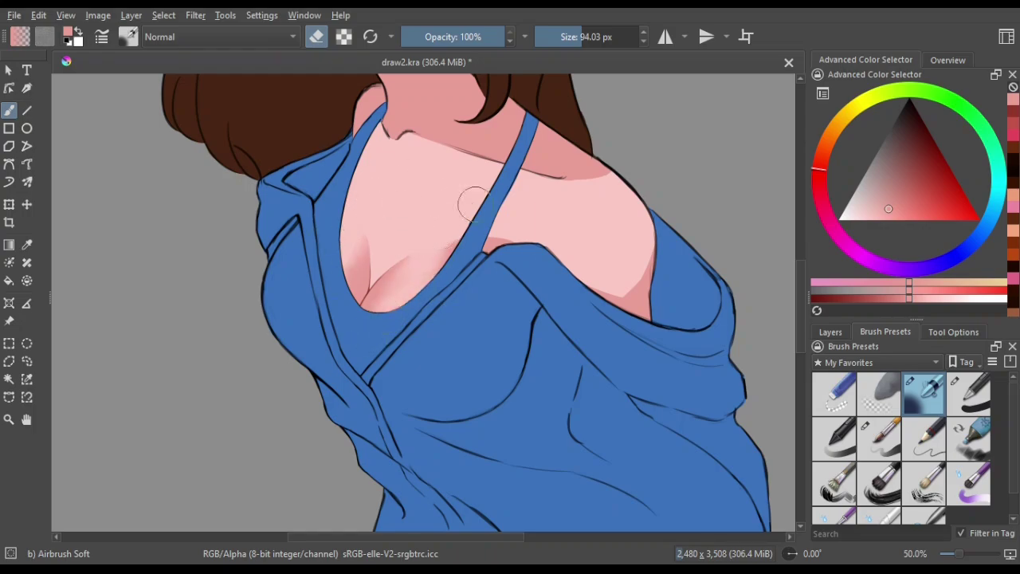
Darken the cleavage crease with a darker red on a fine brush
key("e")
key("bracketleft")
key("bracketleft")
key("4")
key("4")
key("4")
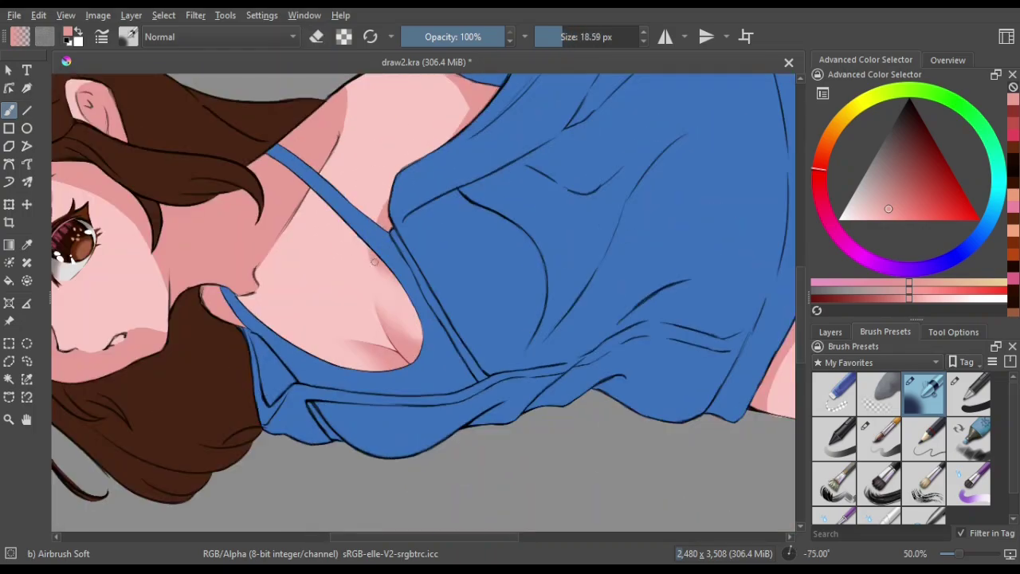
key("5")
key("2")
key("plus")
key("plus")
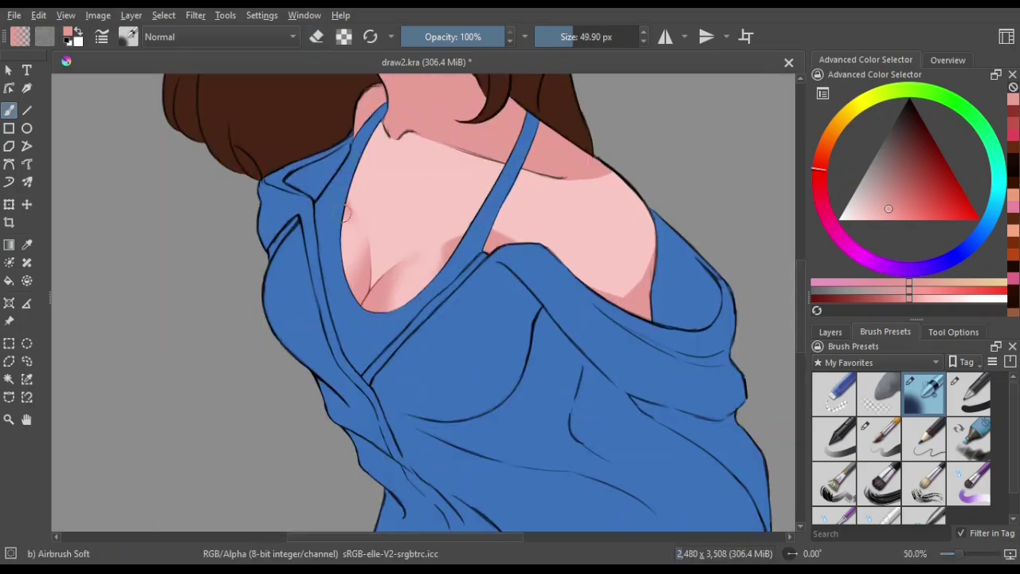
key("plus")
key("plus")
key("plus")
left_click(387, 189, "ctrl")
key("bracketleft")
key("bracketleft")
key("bracketleft")
key("6")
key("6")
key("6")
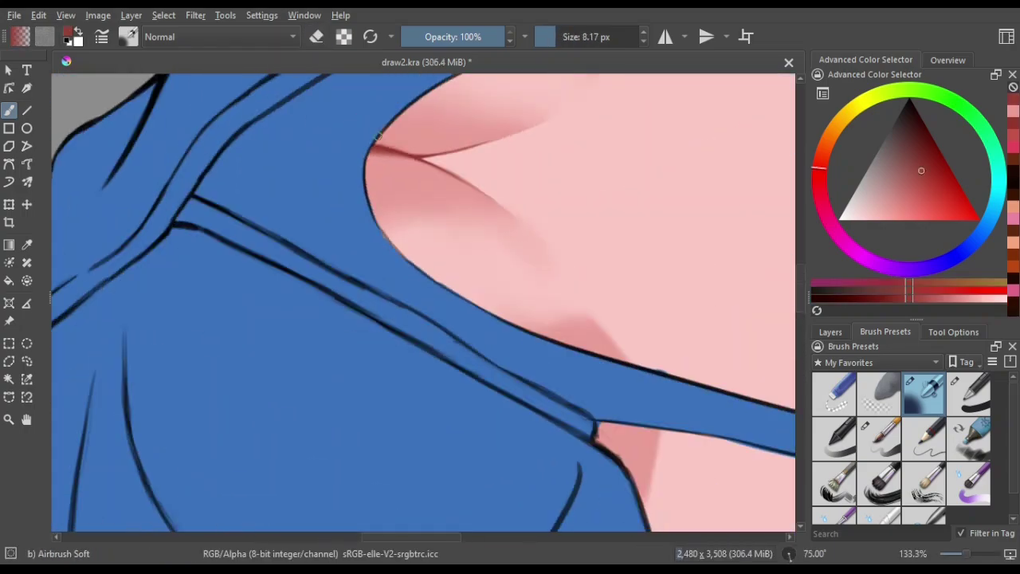
key("5")
left_click_drag(267, 295, 275, 315)
Sample a new shading colour, deepen the crease further and review the torso
key("minus")
key("minus")
key("minus")
key("plus")
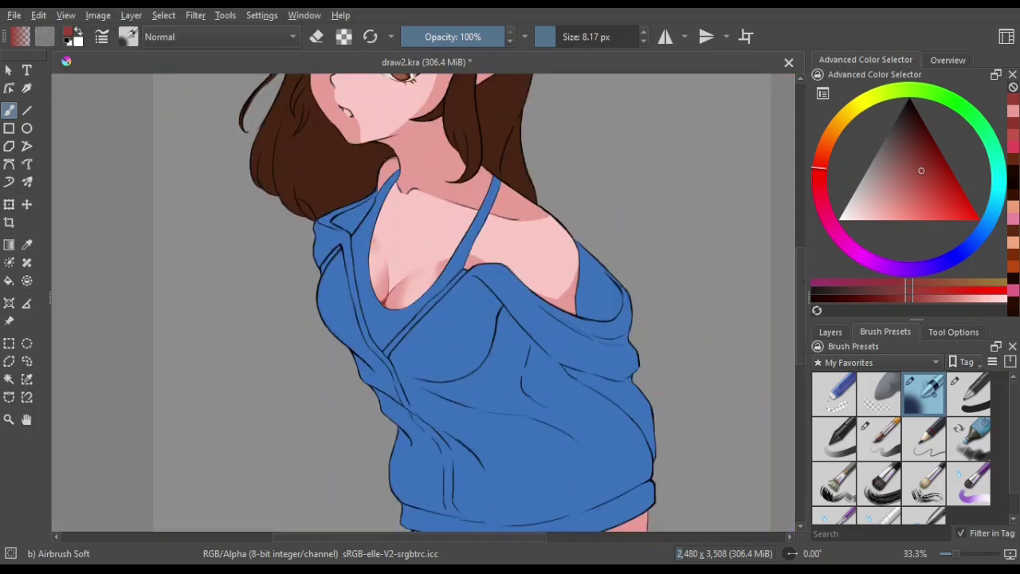
left_click(271, 301, "ctrl")
key("plus")
key("plus")
left_click_drag(281, 279, 285, 326)
key("4")
key("4")
key("minus")
key("minus")
key("minus")
key("plus")
key("plus")
key("plus")
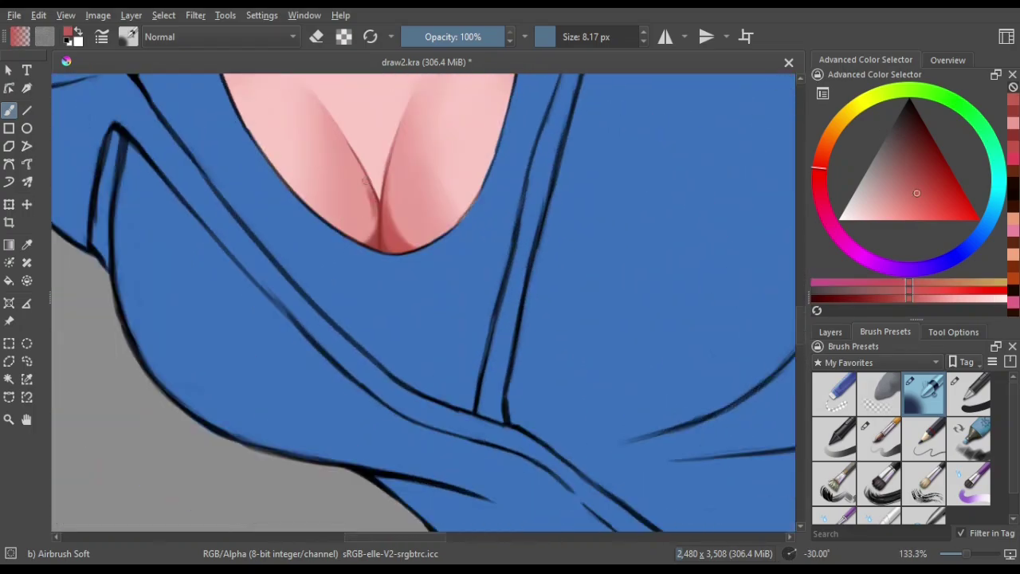
key("5")
key("minus")
key("minus")
key("minus")
left_click(830, 332)
key("plus")
key("plus")
key("plus")
left_click(468, 141, "ctrl")
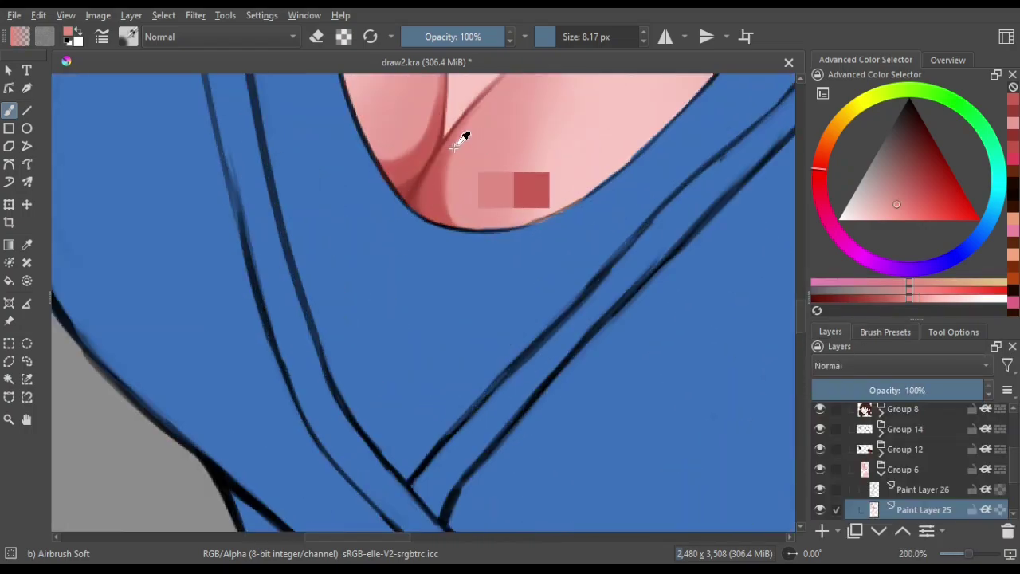
key("plus")
key("minus")
key("minus")
key("minus")
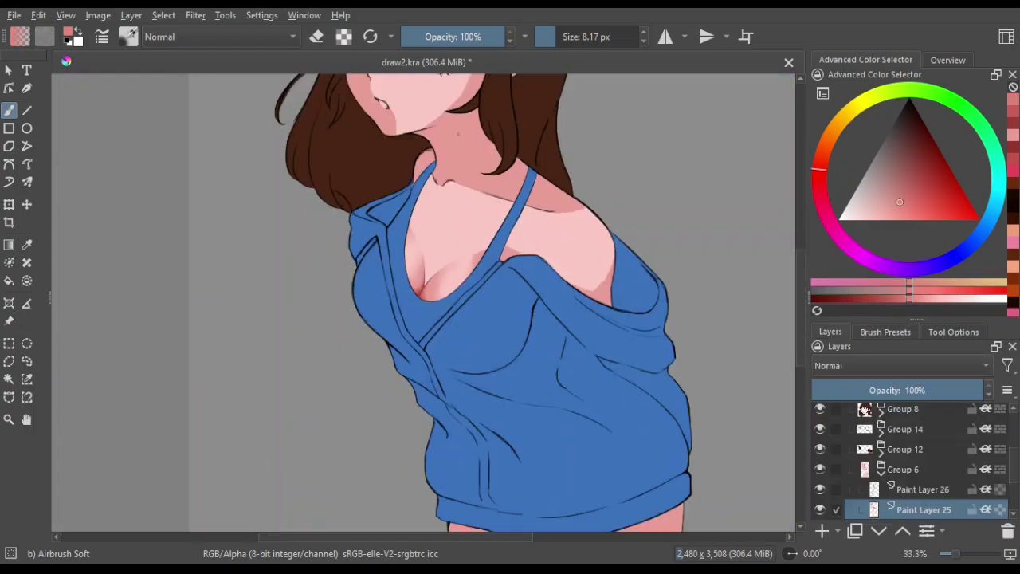
key("plus")
key("plus")
key("plus")
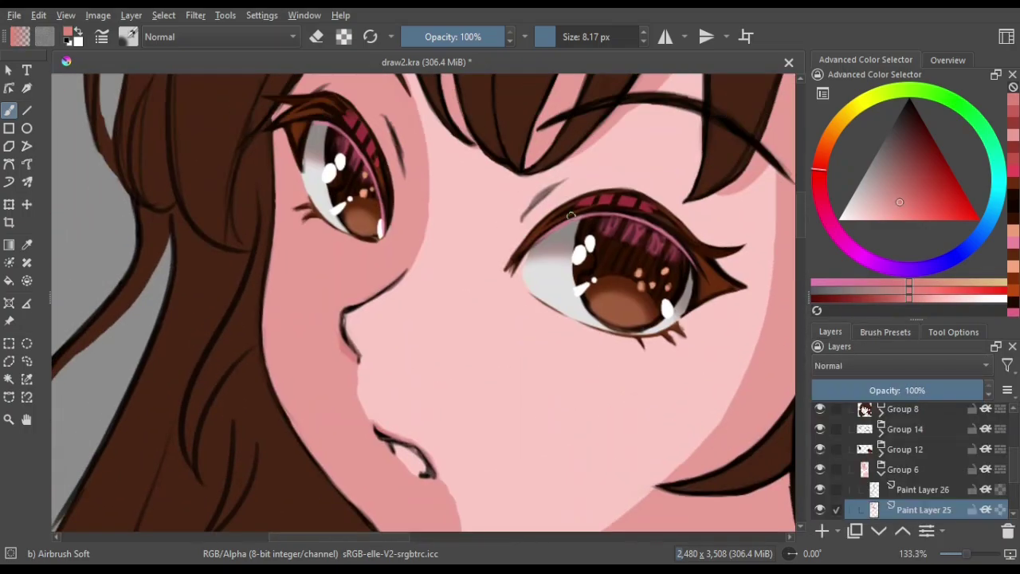
Pick a skin shading colour and size the brush for shading around the eyes
left_click(584, 182, "ctrl")
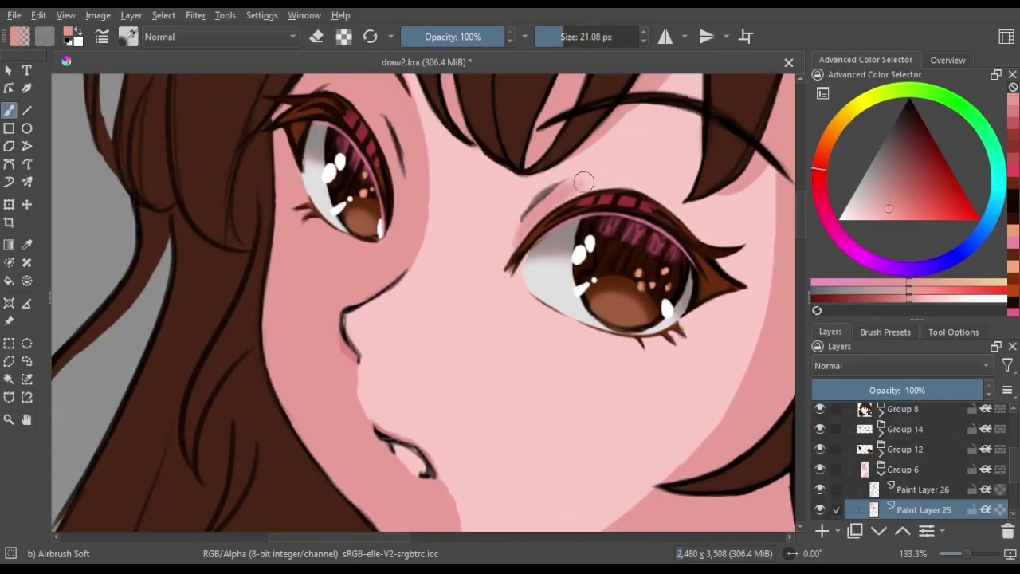
key("4")
key("4")
key("bracketleft")
key("bracketleft")
key("bracketleft")
key("4")
key("4")
key("4")
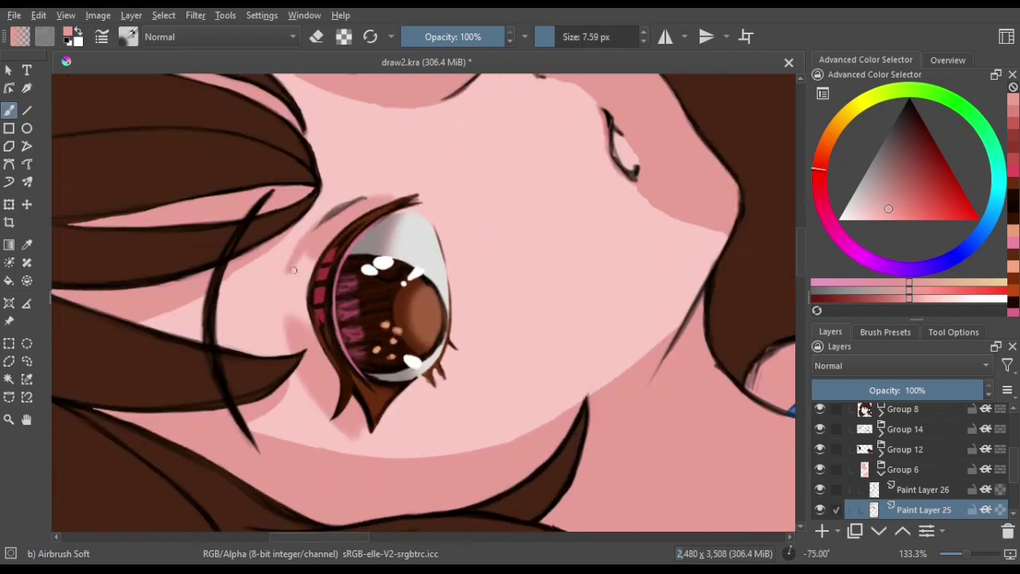
key("5")
key("bracketright")
key("bracketright")
key("bracketright")
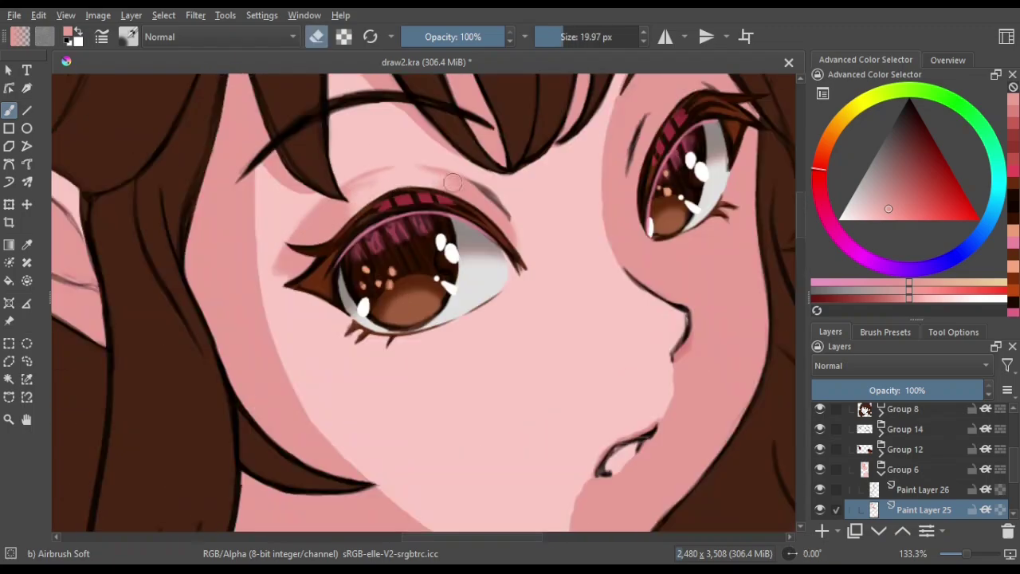
key("6")
key("6")
key("6")
key("5")
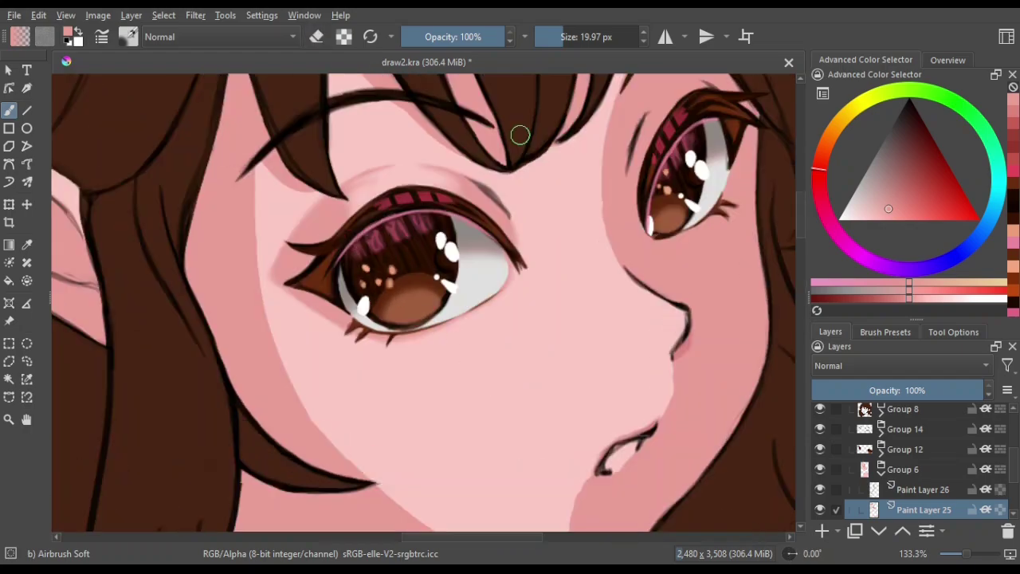
key("minus")
key("bracketright")
key("bracketright")
key("bracketright")
key("minus")
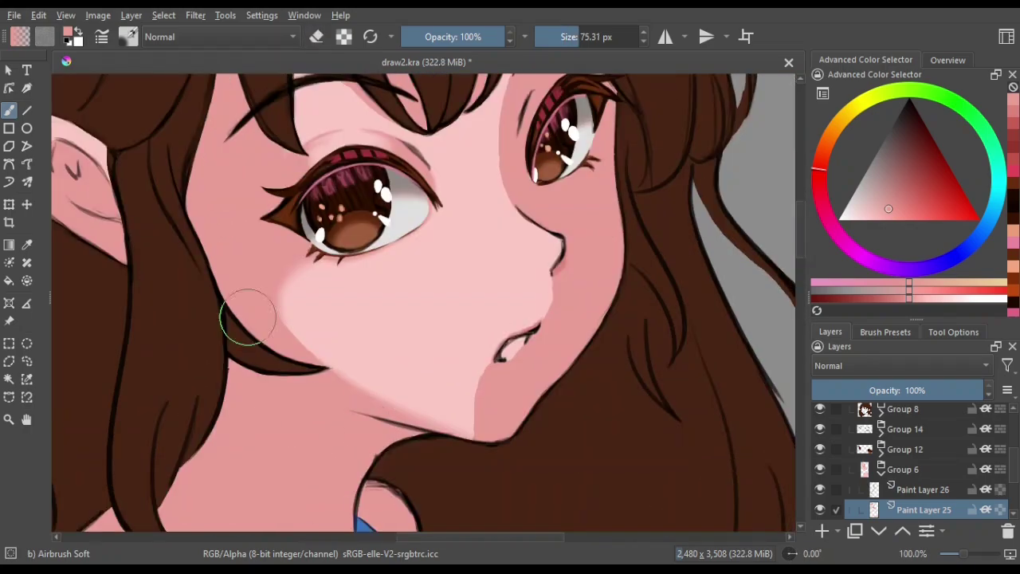
key("minus")
key("minus")
key("plus")
key("plus")
key("plus")
key("bracketleft")
key("bracketleft")
key("bracketleft")
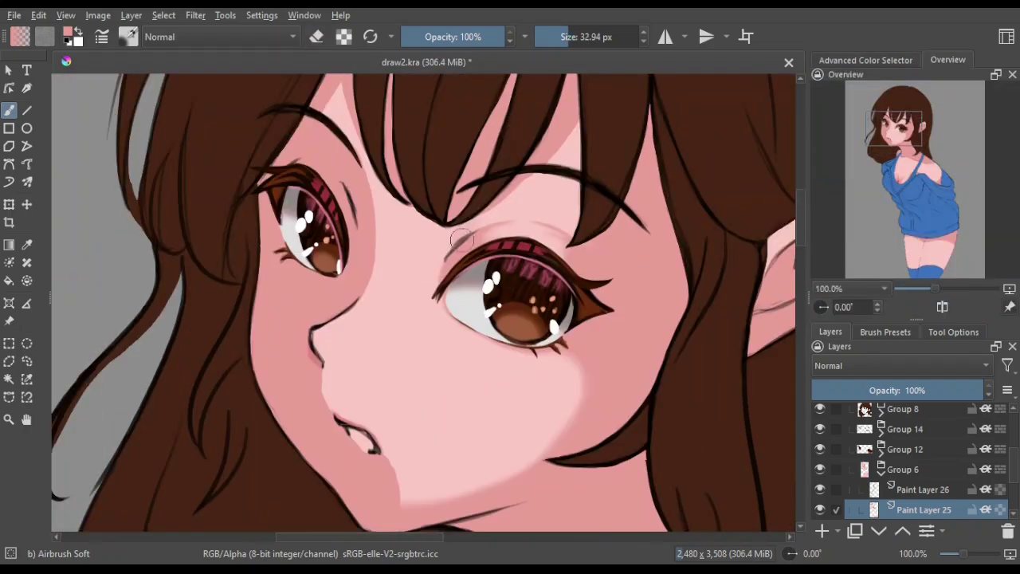
Dab soft blush onto the left cheek, toggling the airbrush eraser
key("e")
scroll(333, 192, "down", 1)
left_click(280, 238)
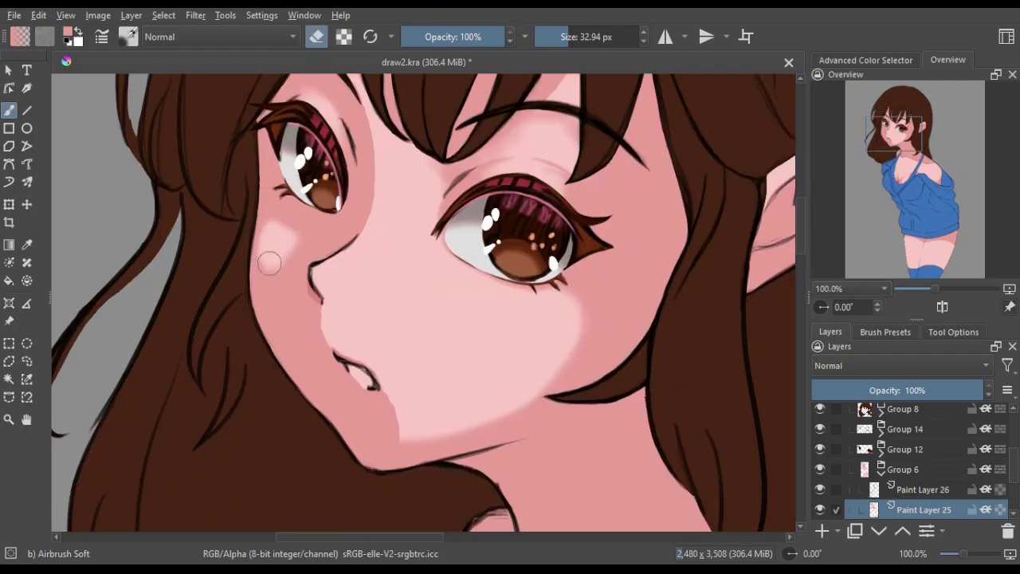
key("e")
left_click(283, 258)
key("minus")
key("e")
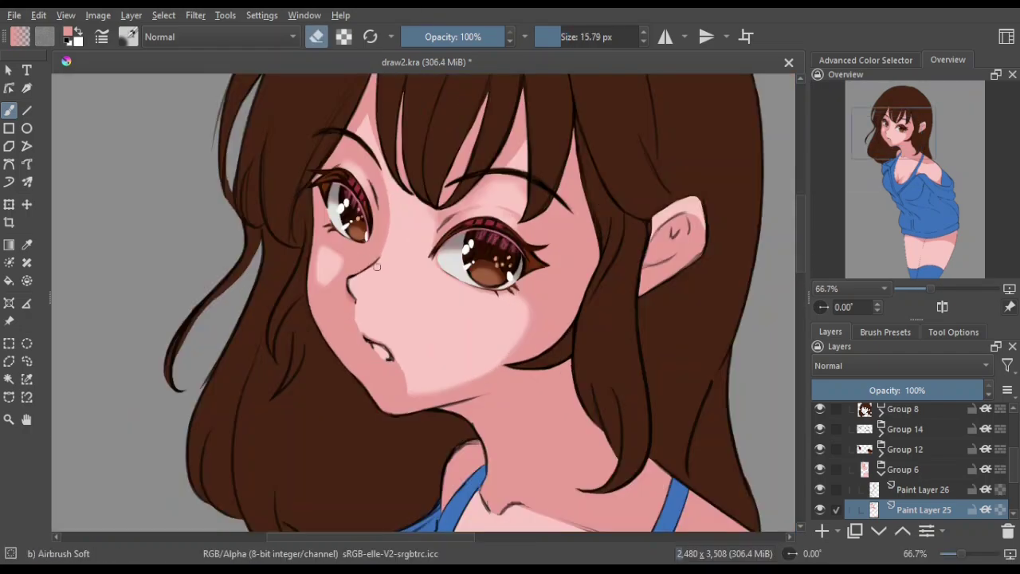
Mirror the view to check the blush on both cheeks, then restore the normal view
key("m")
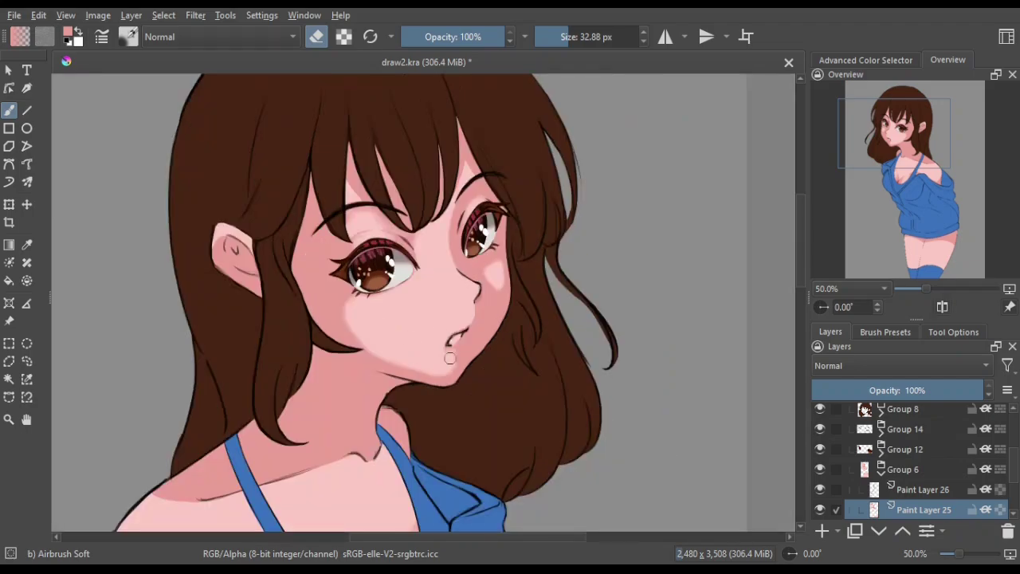
key("plus")
key("e")
key("minus")
key("minus")
key("minus")
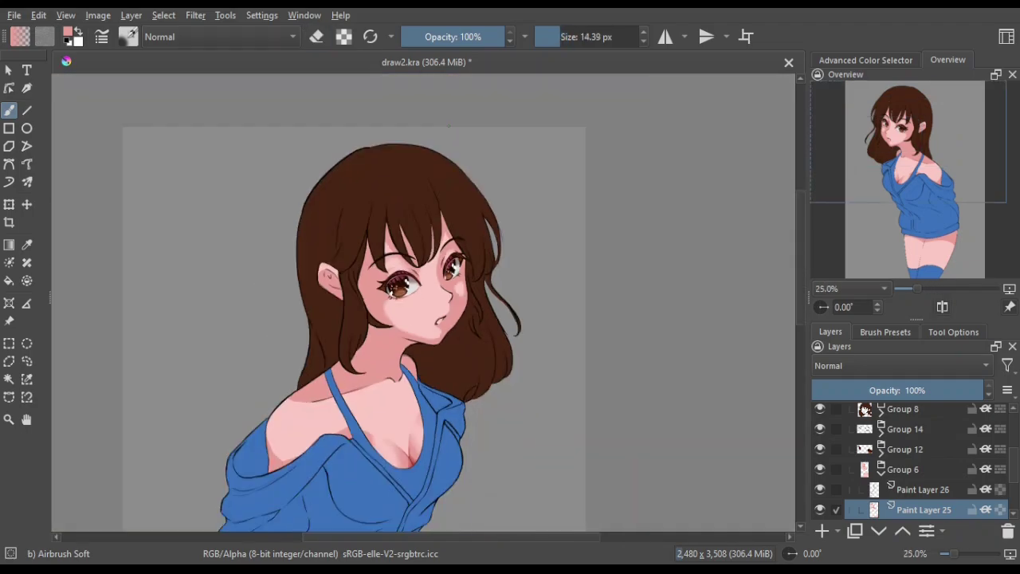
key("plus")
key("plus")
key("plus")
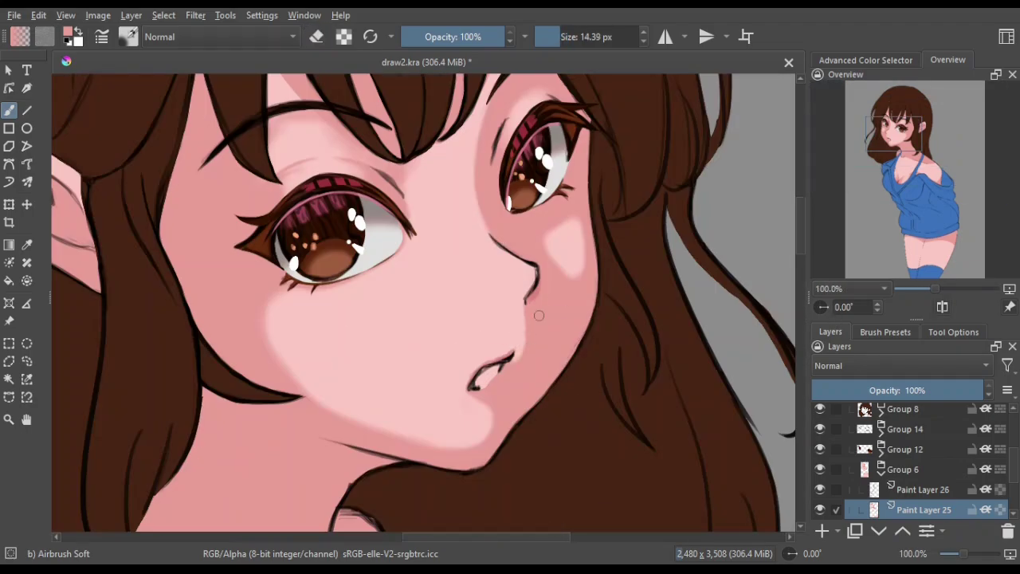
key("m")
key("bracketright")
key("bracketright")
key("bracketright")
key("minus")
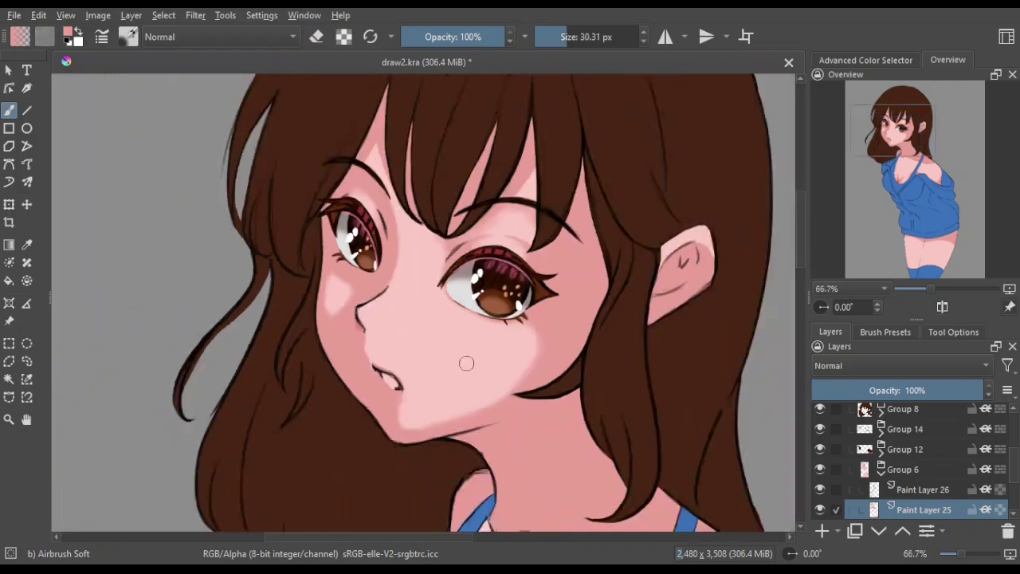
key("minus")
key("minus")
key("minus")
key("plus")
key("plus")
Touch up the cheek shading with the airbrush, switching between erasing and painting
scroll(357, 307, "up", 3)
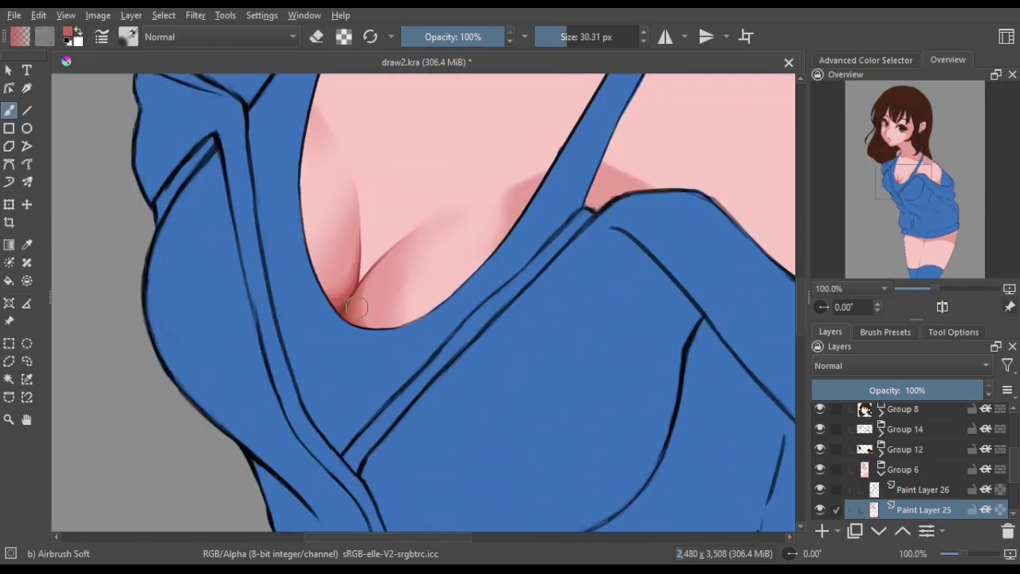
scroll(556, 141, "down", 5)
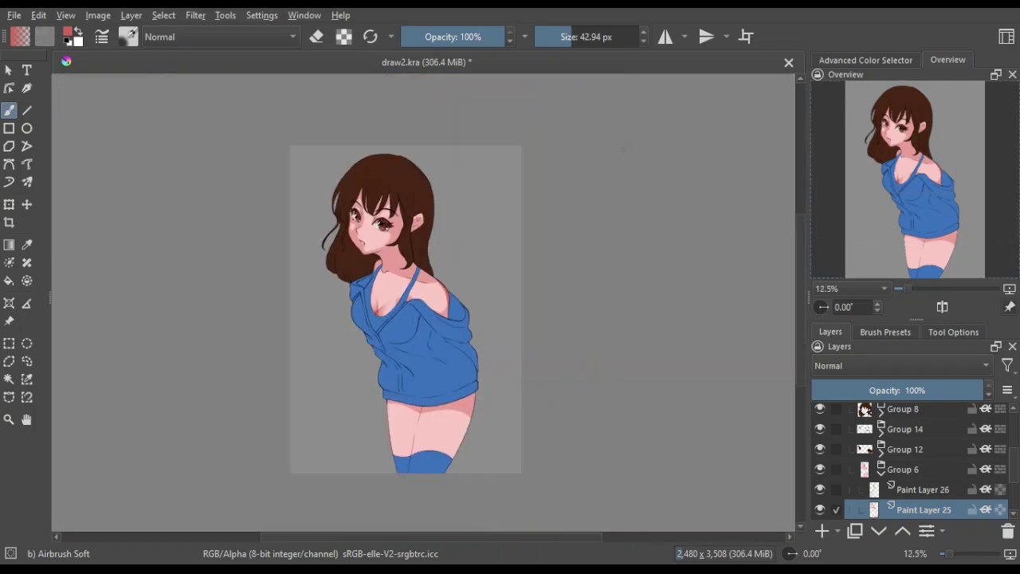
key("e")
scroll(466, 263, "up", 2)
key("e")
scroll(575, 311, "down", 5)
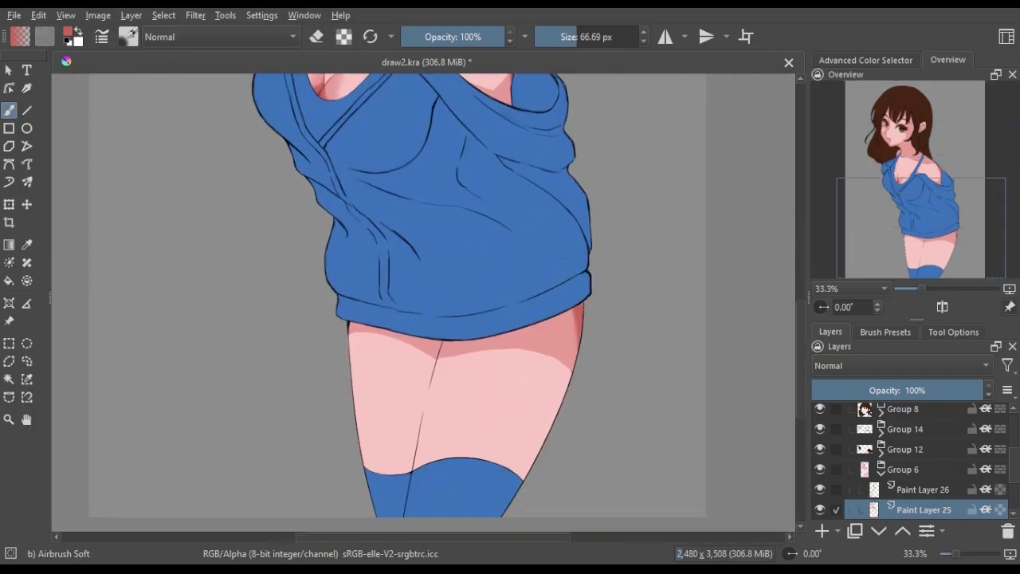
On Paint Layer 26, airbrush darker pink shading along the inner thigh
key("Page_Up")
key("e")
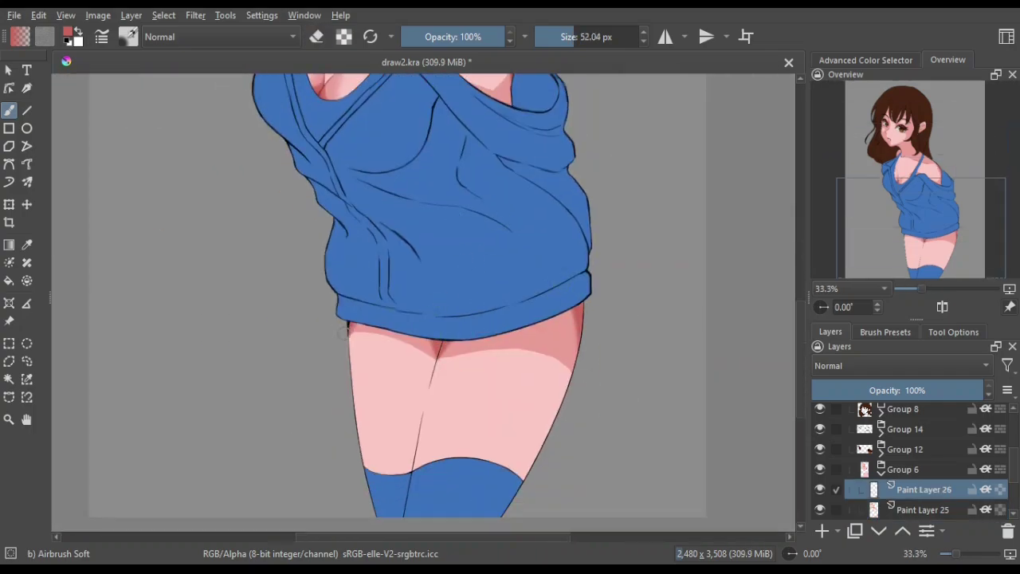
left_click_drag(348, 331, 414, 358)
key("5")
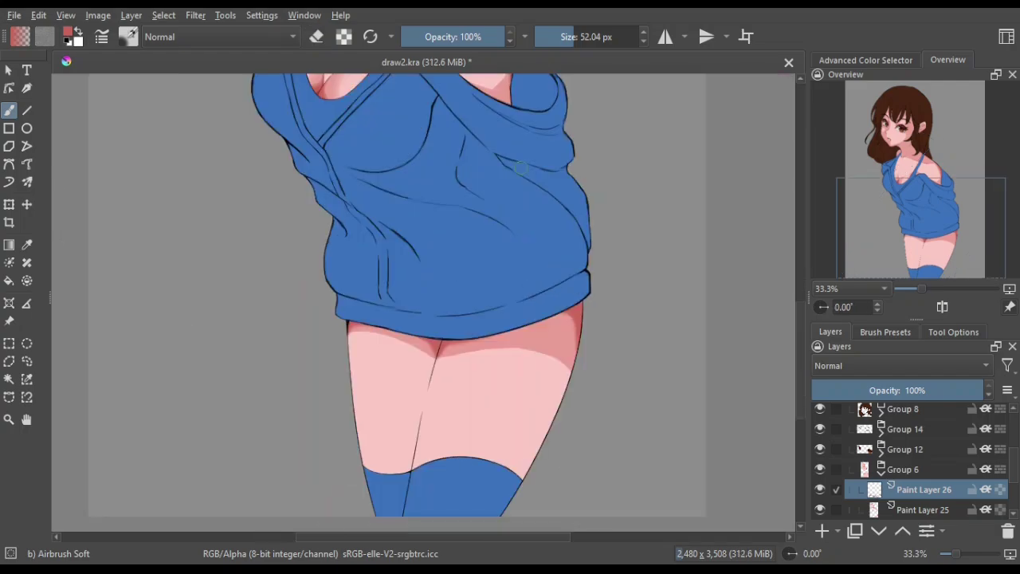
scroll(519, 168, "up", 5)
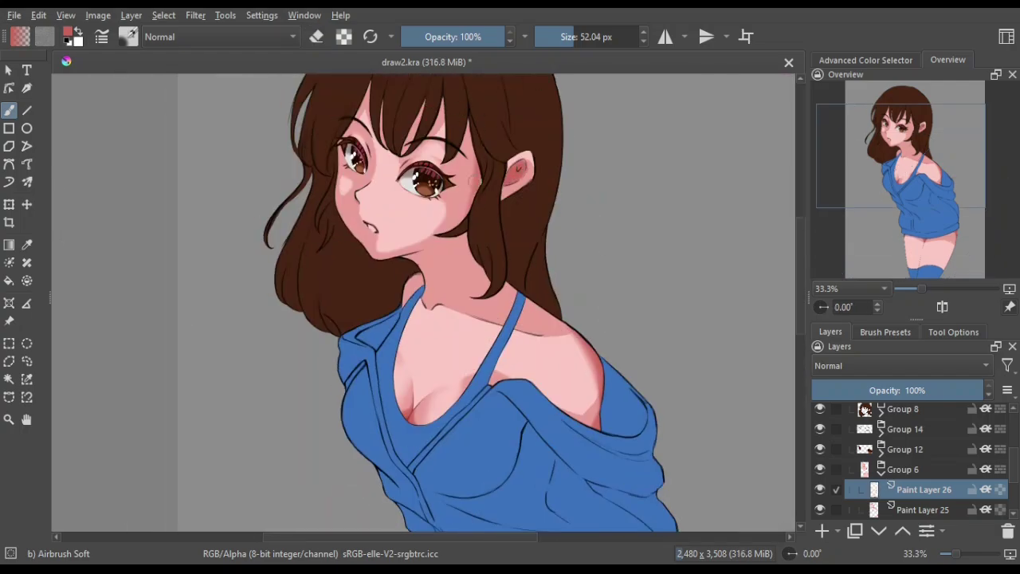
left_click_drag(473, 182, 432, 255)
key("5")
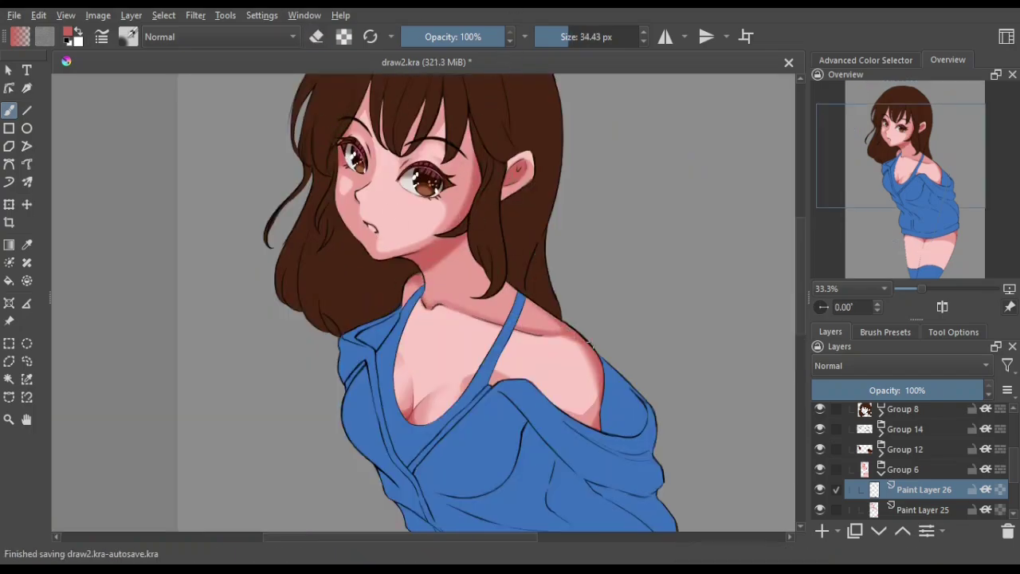
left_click_drag(431, 192, 432, 265)
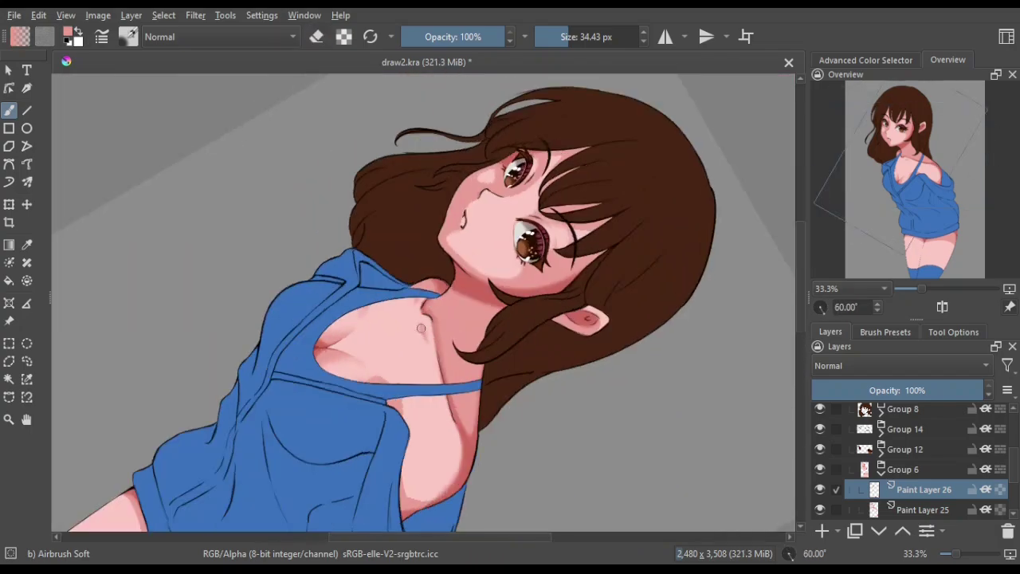
key("5")
scroll(414, 335, "down", 5)
scroll(356, 298, "down", 5)
left_click_drag(355, 297, 316, 409)
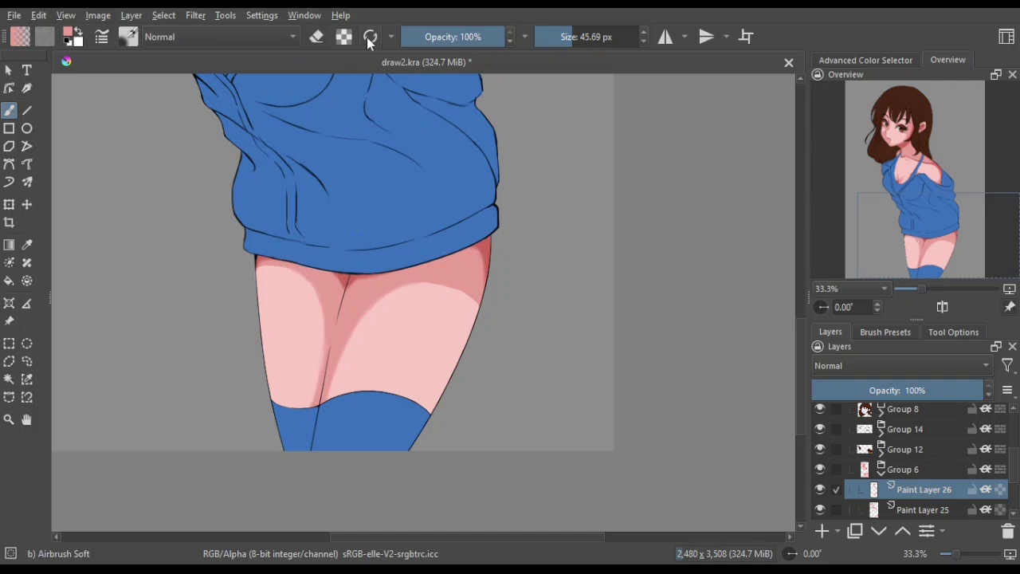
Shade both thighs darker pink, erasing a lighter highlight down the right thigh's centre
key("m")
key("Page_Down")
mouse_move(582, 271)
left_mouse_down()
mouse_move(586, 319)
mouse_move(570, 403)
left_mouse_up()
left_click_drag(530, 318, 543, 270)
key("e")
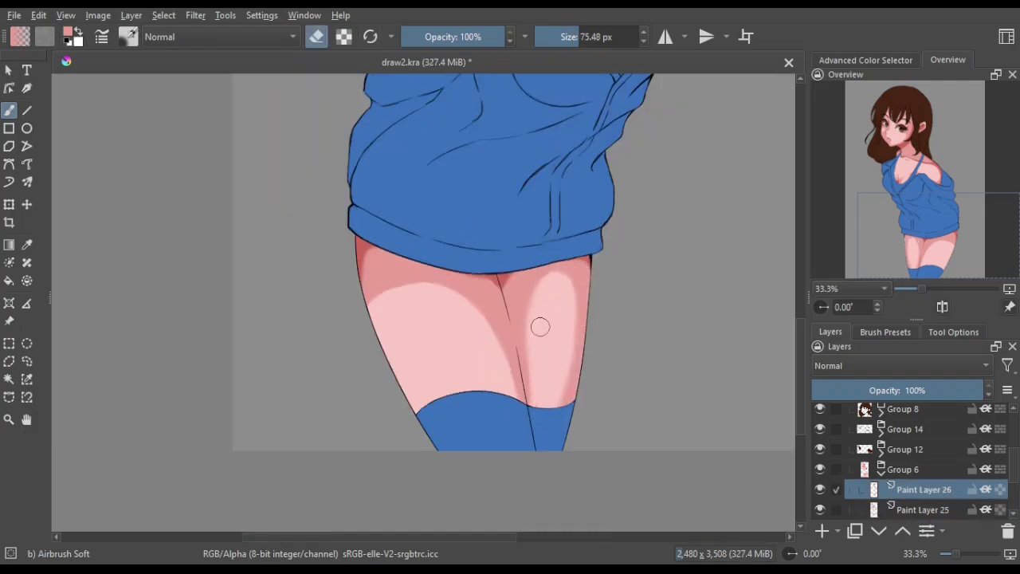
left_click_drag(542, 326, 547, 392)
key("e")
mouse_move(379, 295)
left_mouse_down()
mouse_move(401, 276)
mouse_move(450, 450)
left_mouse_up()
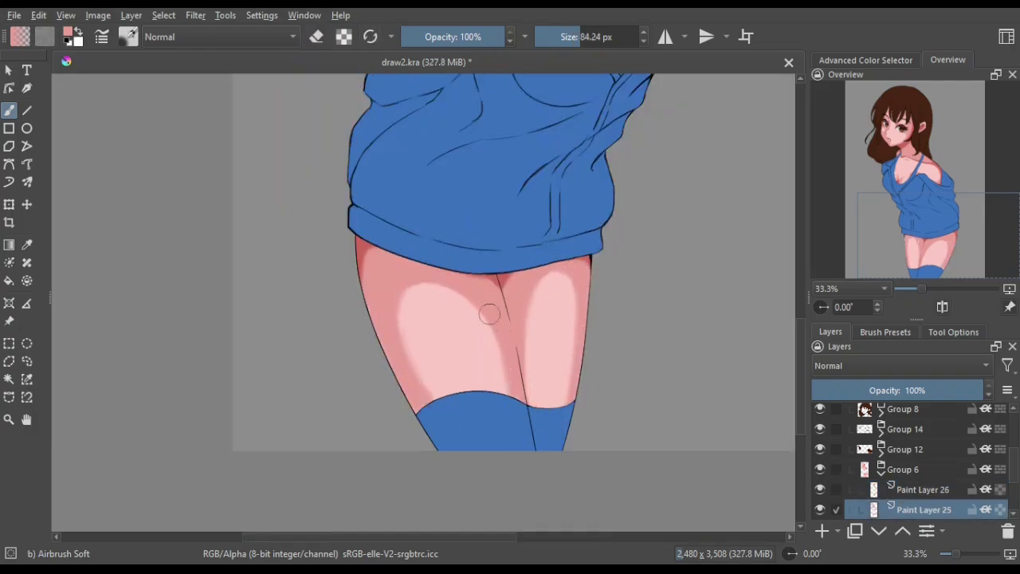
Add a thin dark stroke down the inner thigh on the shading layer above
key("Page_Up")
left_click_drag(508, 286, 508, 318)
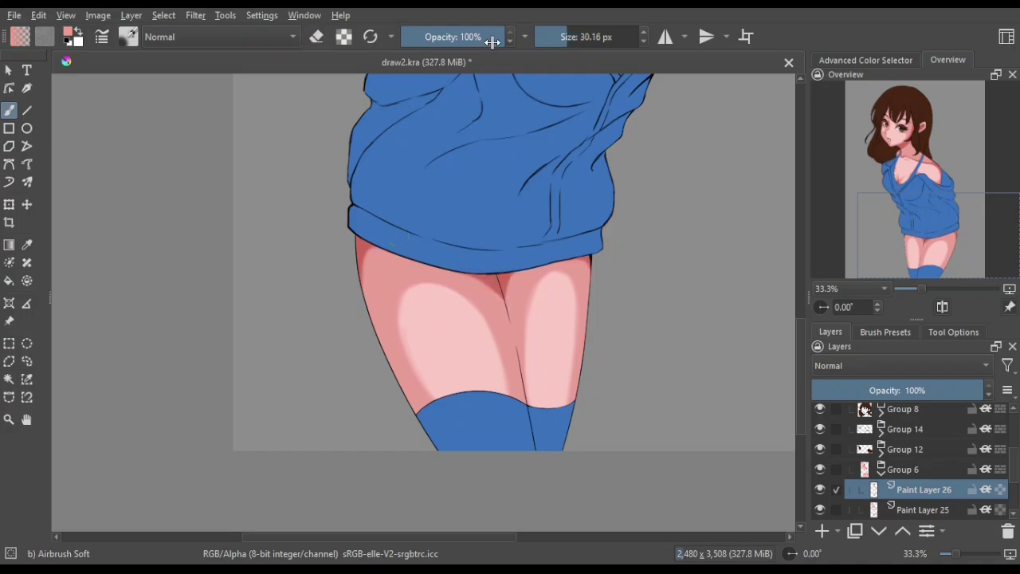
scroll(423, 263, "right", 3)
key("bracketright")
key("bracketright")
key("bracketright")
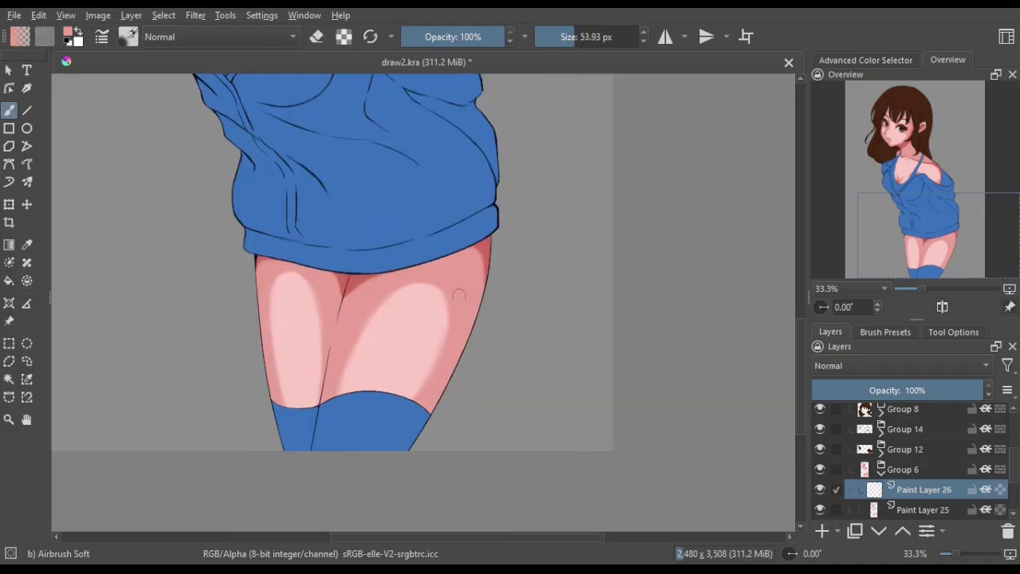
key("2")
scroll(459, 295, "up", 5)
Select hair shading layer Paint Layer 27 and pick a dark brown paint colour
scroll(1016, 452, "up", 2)
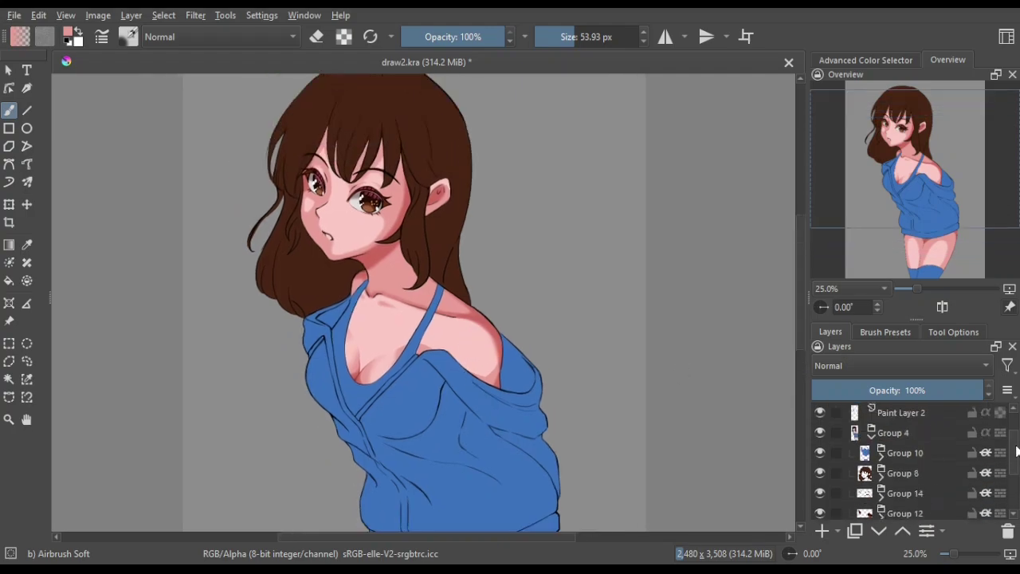
left_click(925, 488)
left_click(884, 332)
left_click(877, 430)
left_click(830, 332)
left_click(866, 60)
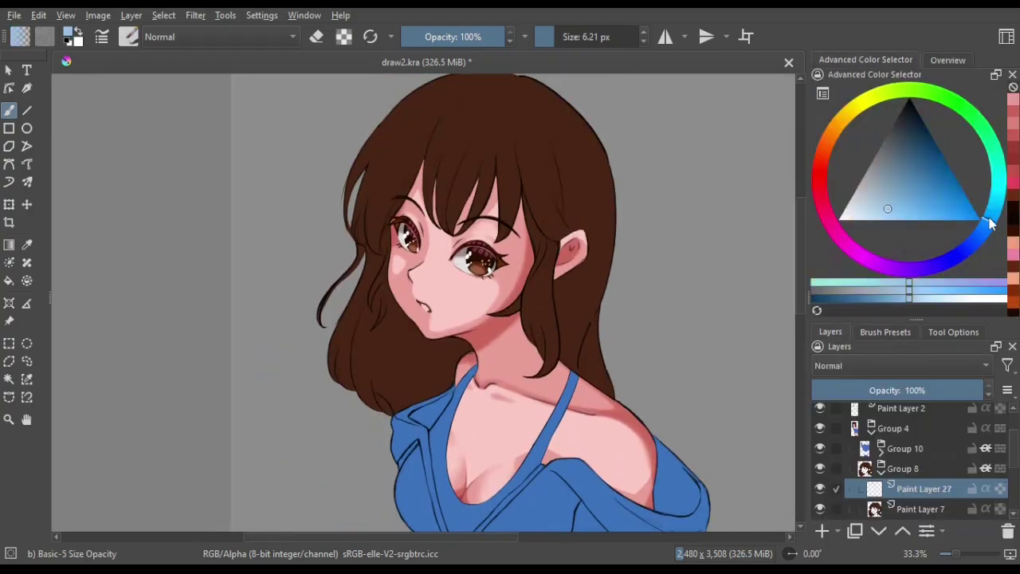
left_click_drag(990, 224, 974, 155)
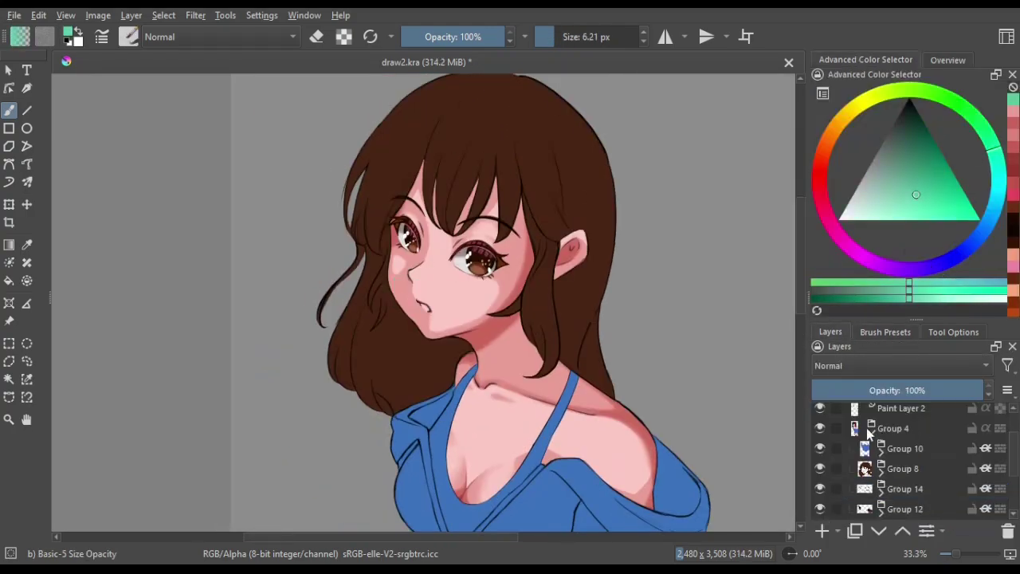
left_click(547, 166, "ctrl")
left_click_drag(547, 166, 551, 210)
With the soft airbrush, darken two hair strands near the crown
key("slash")
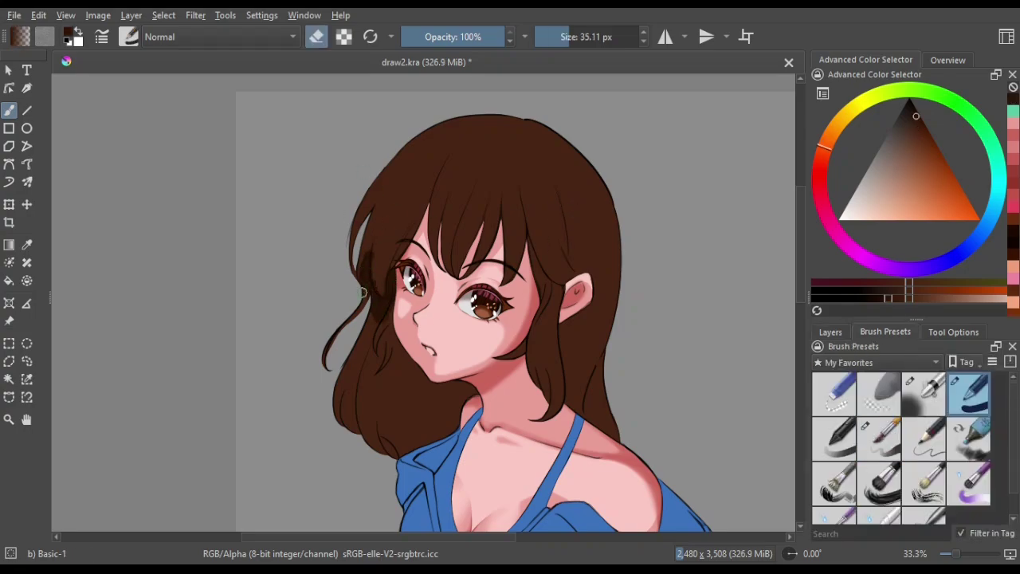
key("e")
scroll(362, 293, "up", 3)
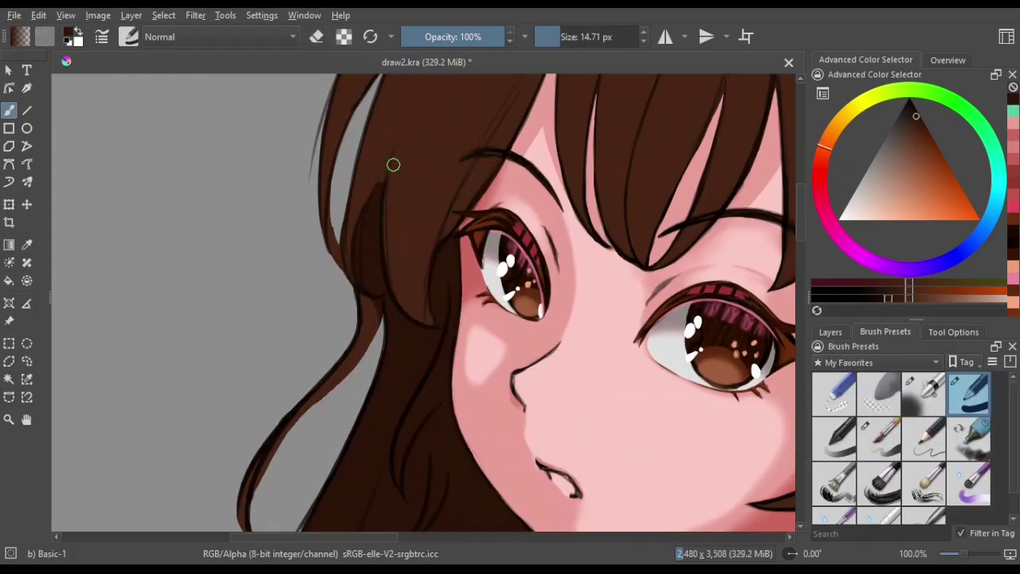
scroll(393, 164, "down", 2)
scroll(405, 161, "down", 2)
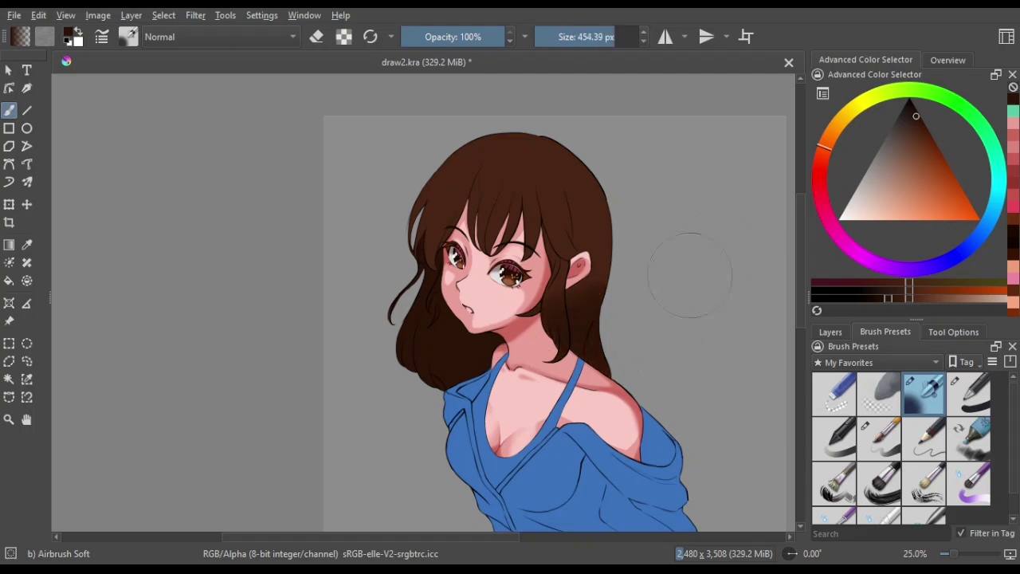
key("slash")
scroll(479, 152, "up", 2)
left_click_drag(541, 263, 548, 283)
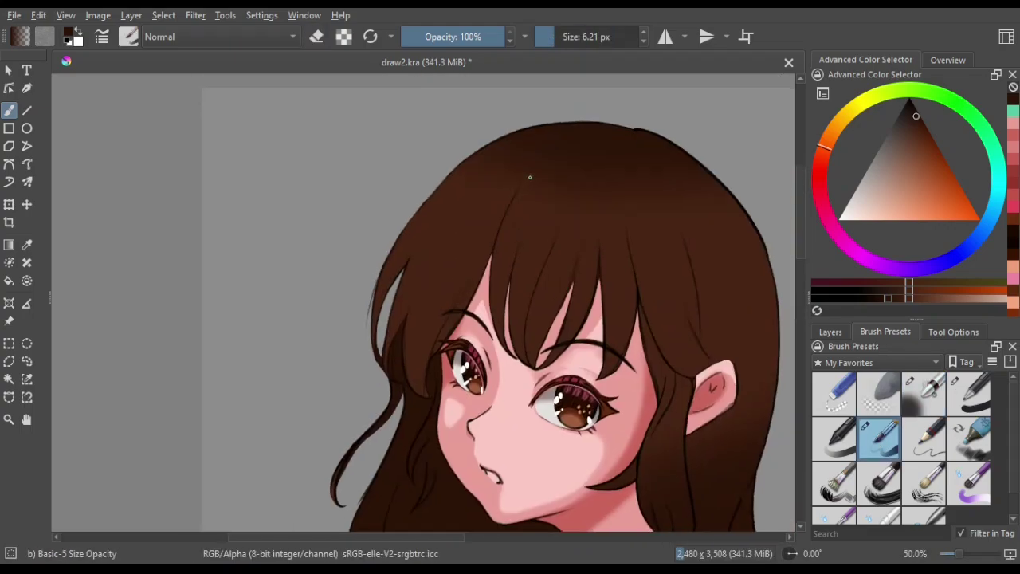
key("slash")
scroll(407, 197, "up", 1)
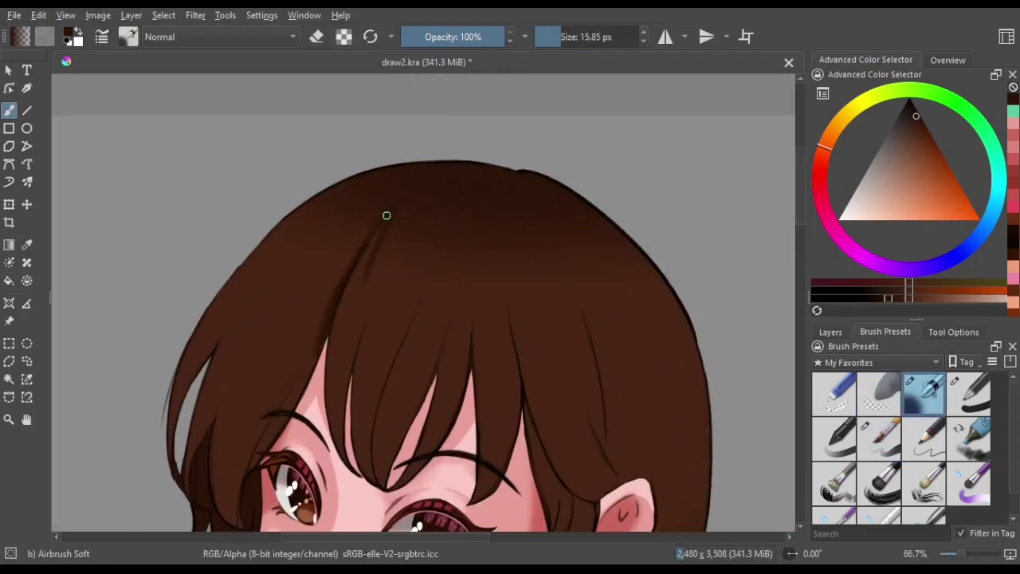
mouse_move(365, 279)
left_mouse_down()
mouse_move(401, 231)
mouse_move(496, 212)
left_mouse_up()
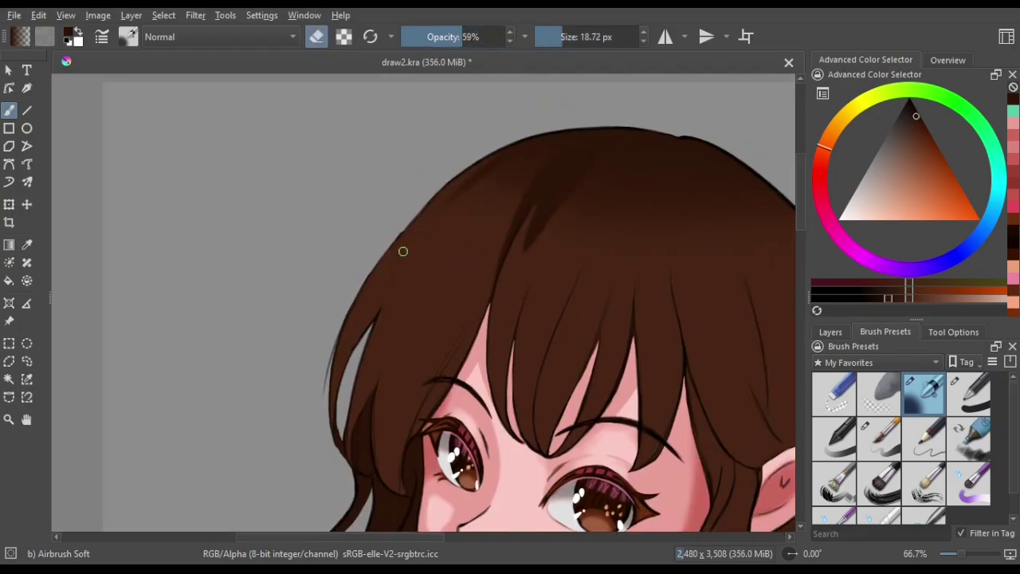
left_click_drag(464, 231, 513, 195)
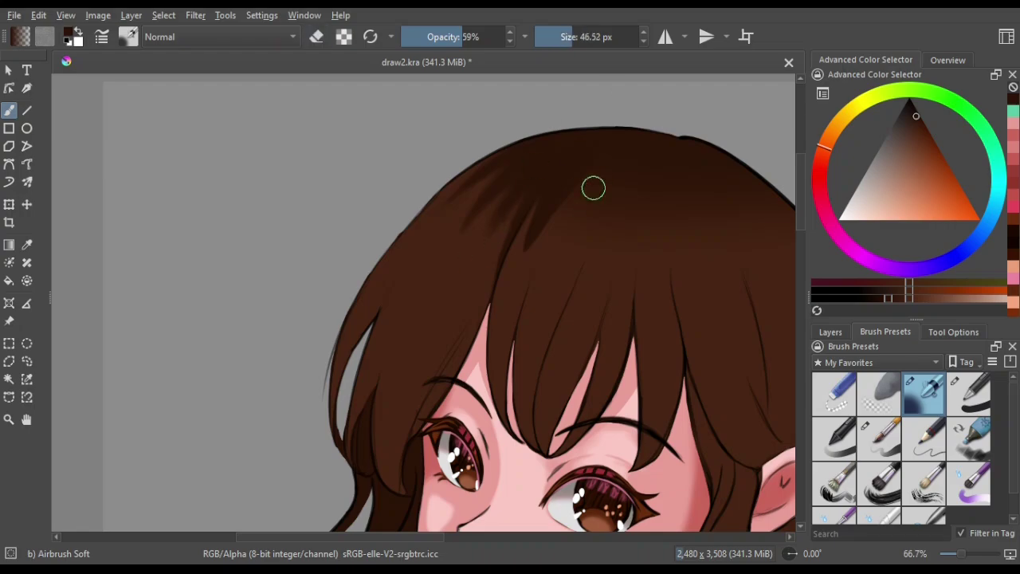
key("bracketleft")
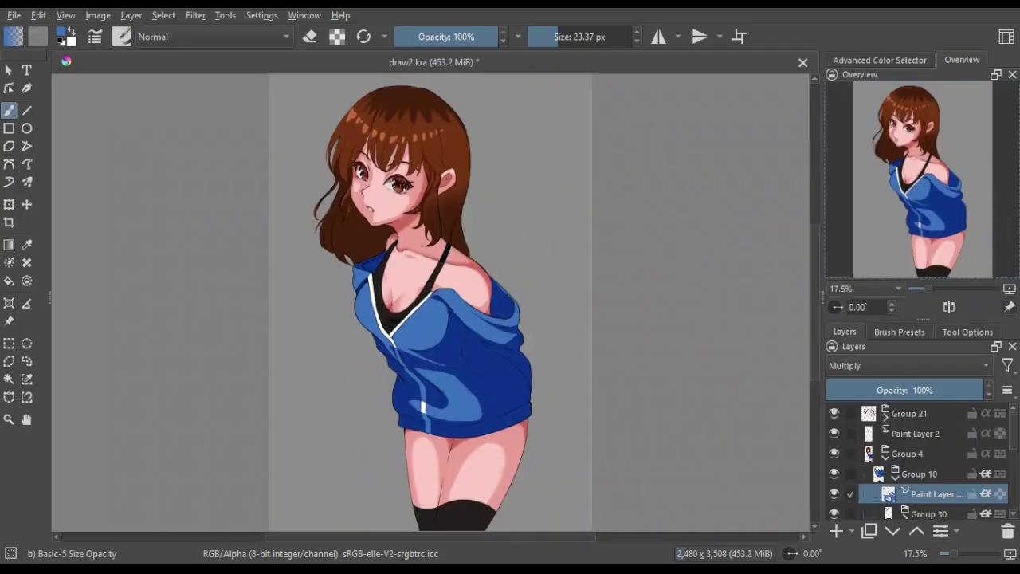
Paint deep blue shadows across the hoodie and along its hem
scroll(660, 373, "up", 2)
key("e")
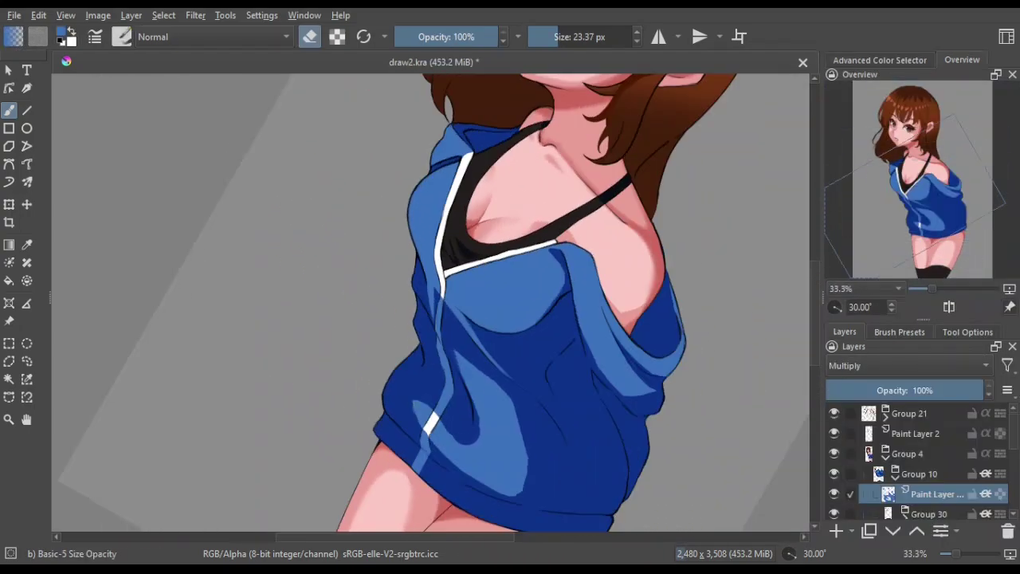
key("minus")
key("minus")
key("minus")
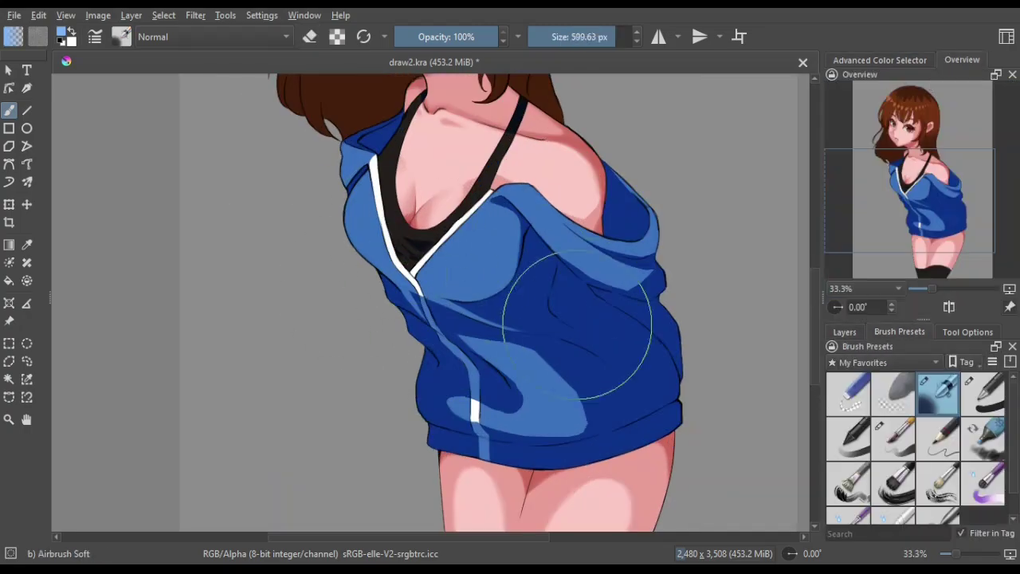
mouse_move(612, 312)
left_mouse_down()
mouse_move(533, 231)
mouse_move(582, 298)
mouse_move(658, 349)
mouse_move(330, 321)
left_mouse_up()
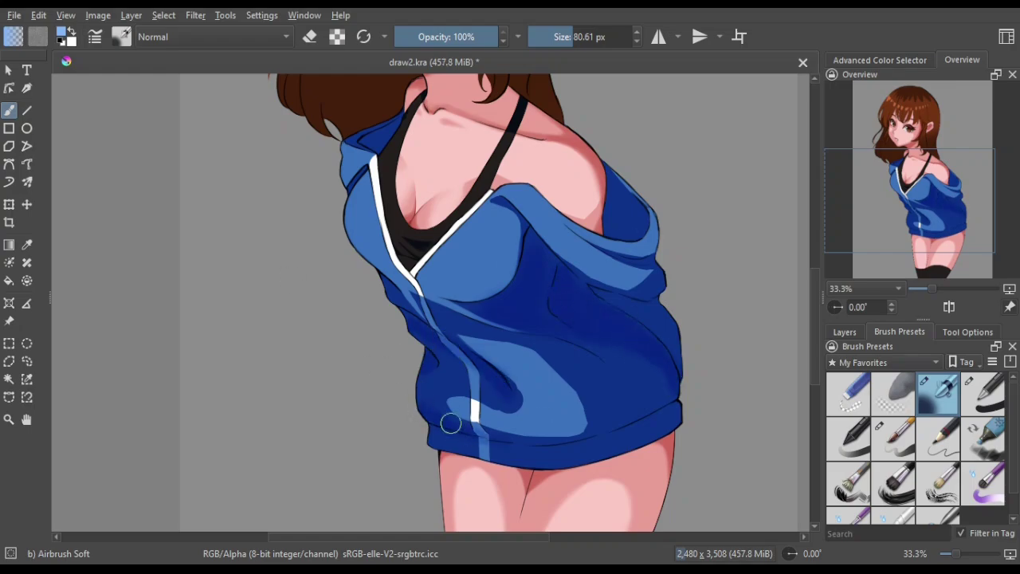
left_click_drag(450, 424, 713, 372)
mouse_move(380, 144)
left_mouse_down()
mouse_move(495, 215)
mouse_move(411, 92)
left_mouse_up()
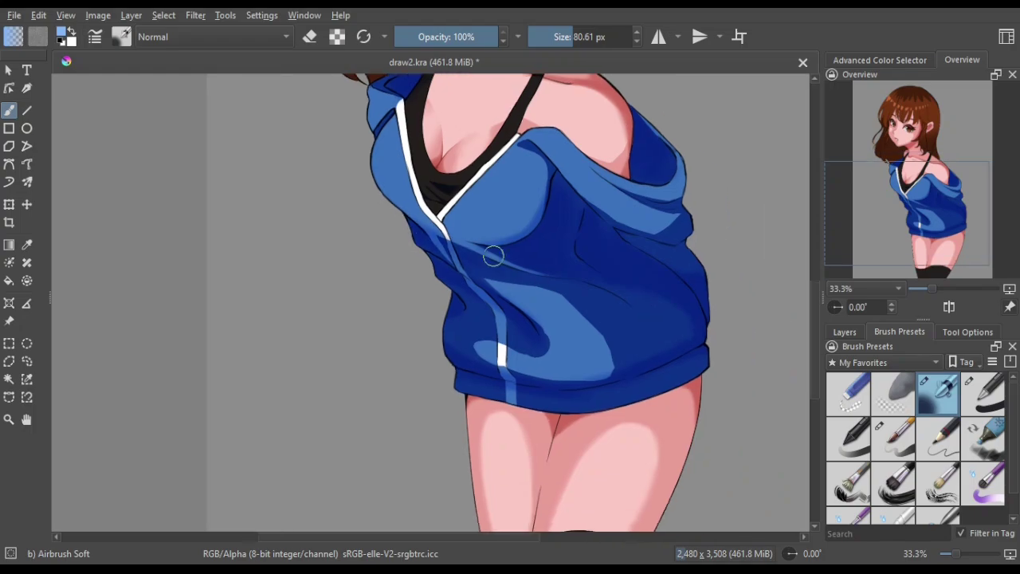
Erase a lighter streak into the hoodie shading
left_click(845, 332)
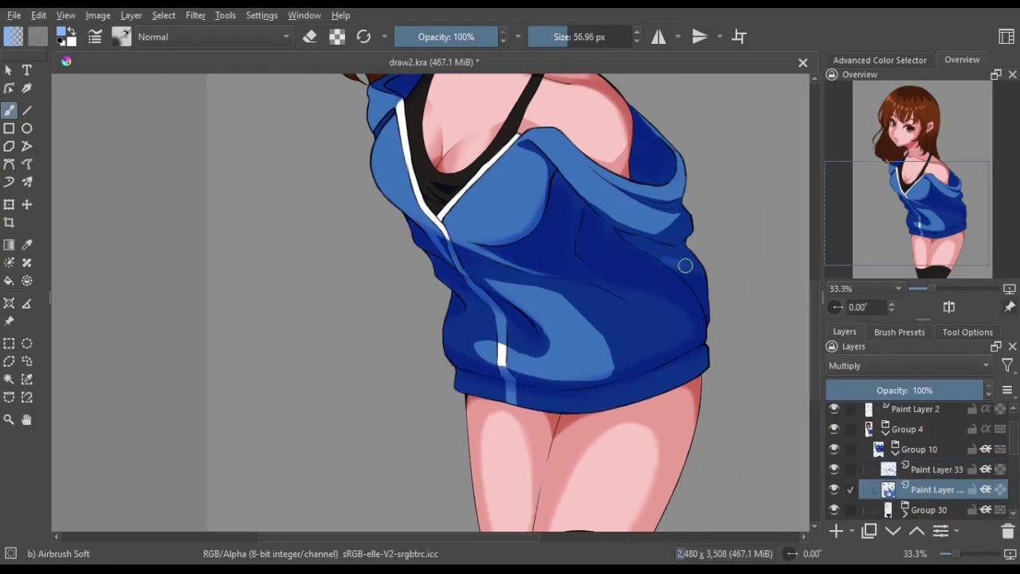
key("e")
left_click_drag(676, 263, 694, 271)
key("e")
key("e")
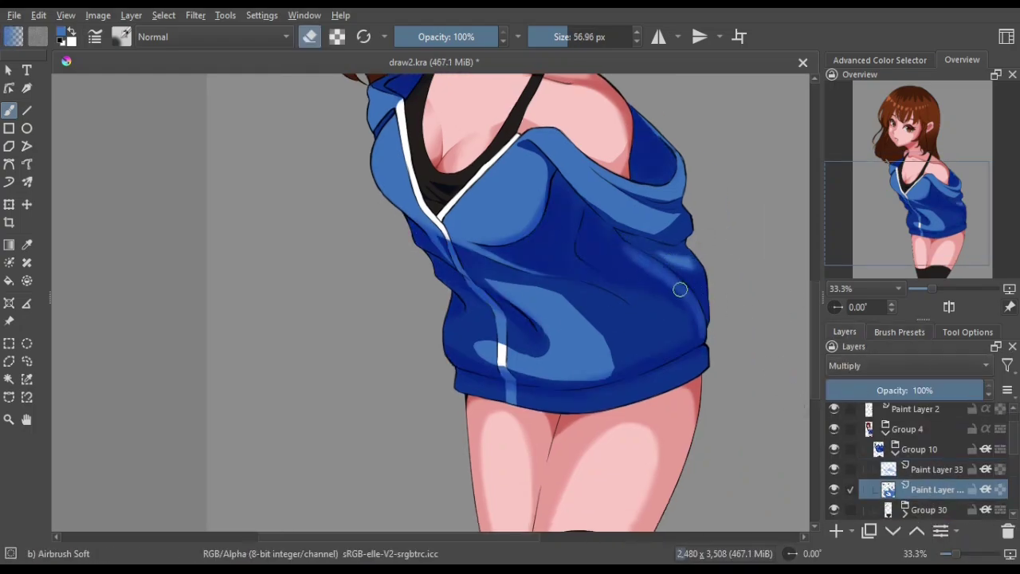
key("e")
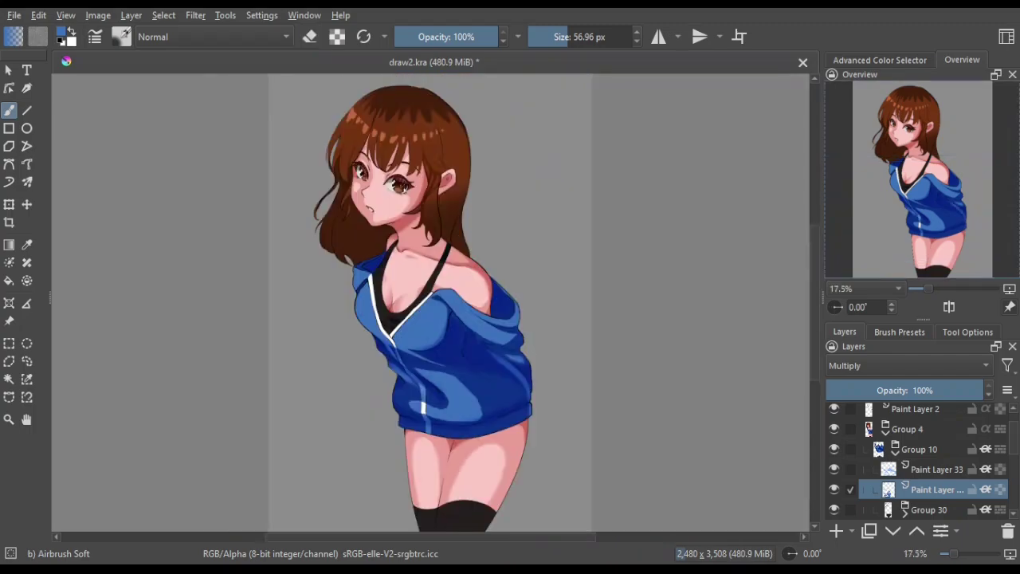
key("e")
key("e")
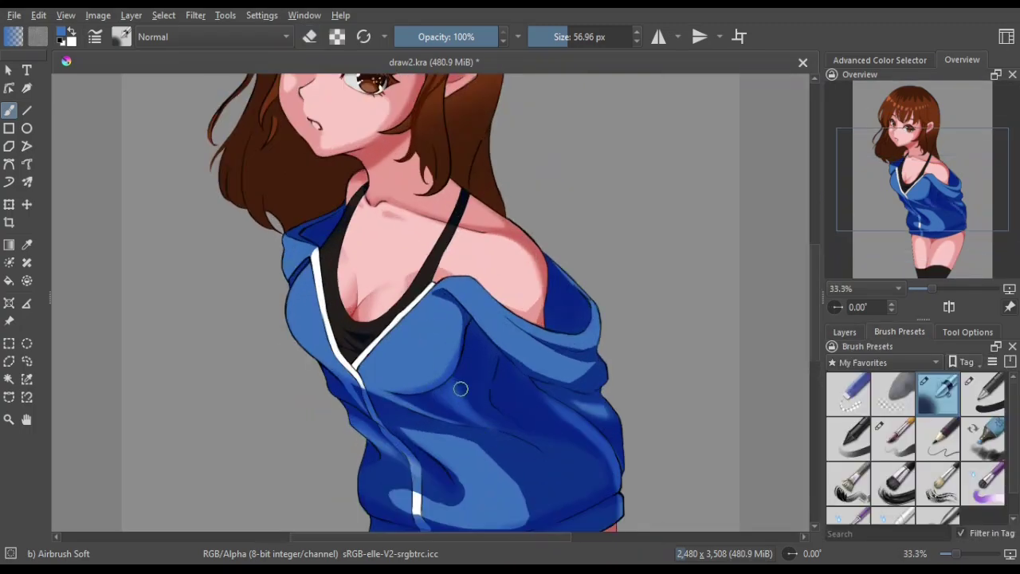
key("e")
key("bracketleft")
key("bracketleft")
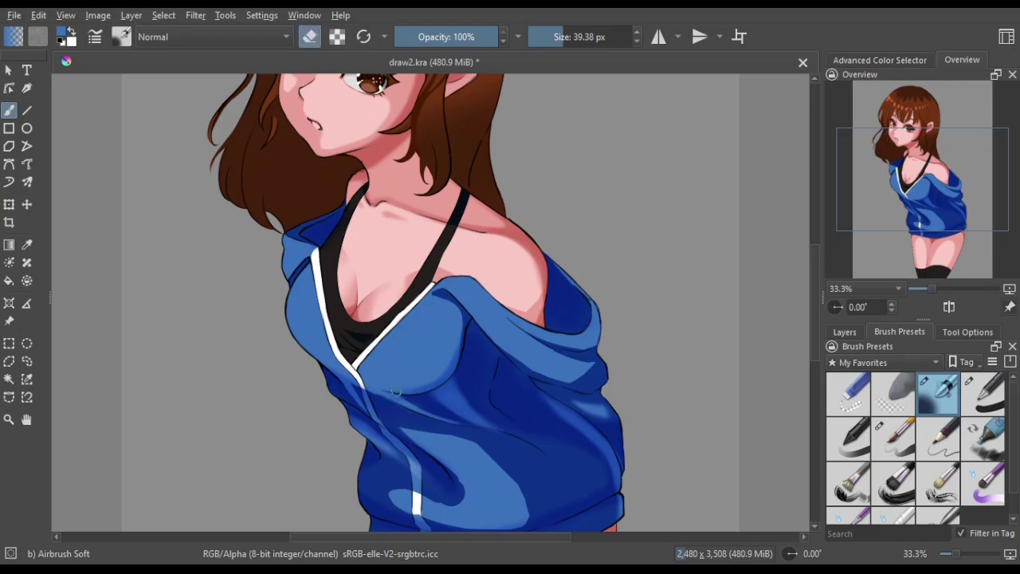
key("bracketright")
key("bracketright")
key("bracketright")
Soften the hoodie shading with larger lighter strokes in a mirrored view
scroll(469, 425, "down", 2)
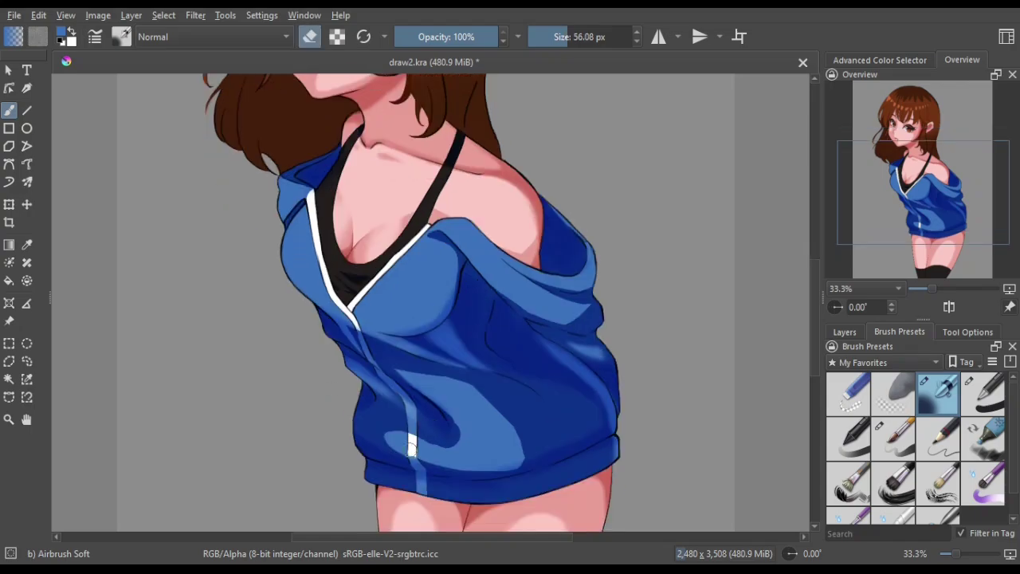
key("bracketright")
scroll(480, 406, "down", 2)
key("m")
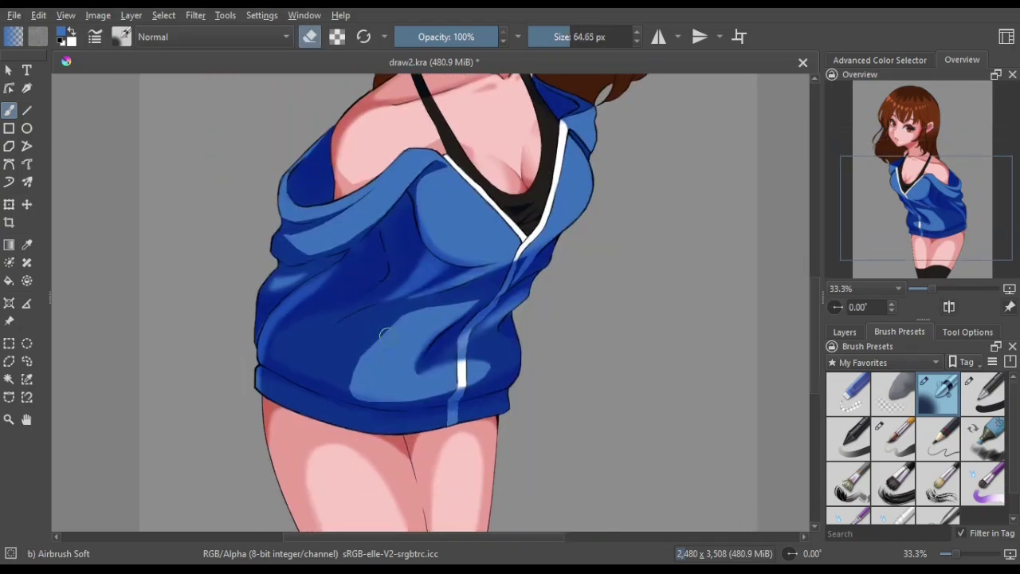
key("bracketright")
key("bracketright")
key("bracketright")
left_click_drag(356, 373, 381, 410)
key("e")
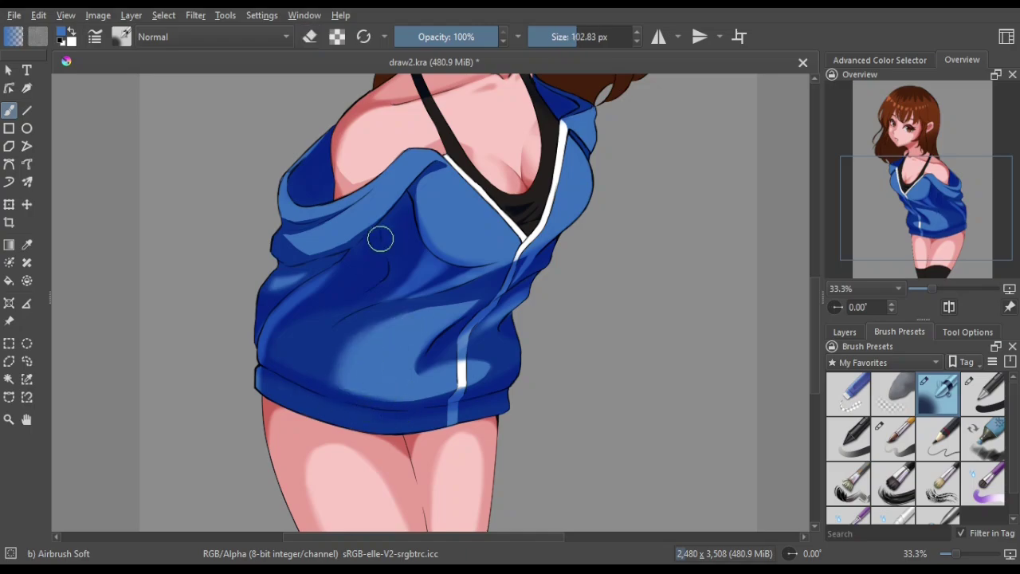
key("m")
key("bracketleft")
key("bracketleft")
key("bracketleft")
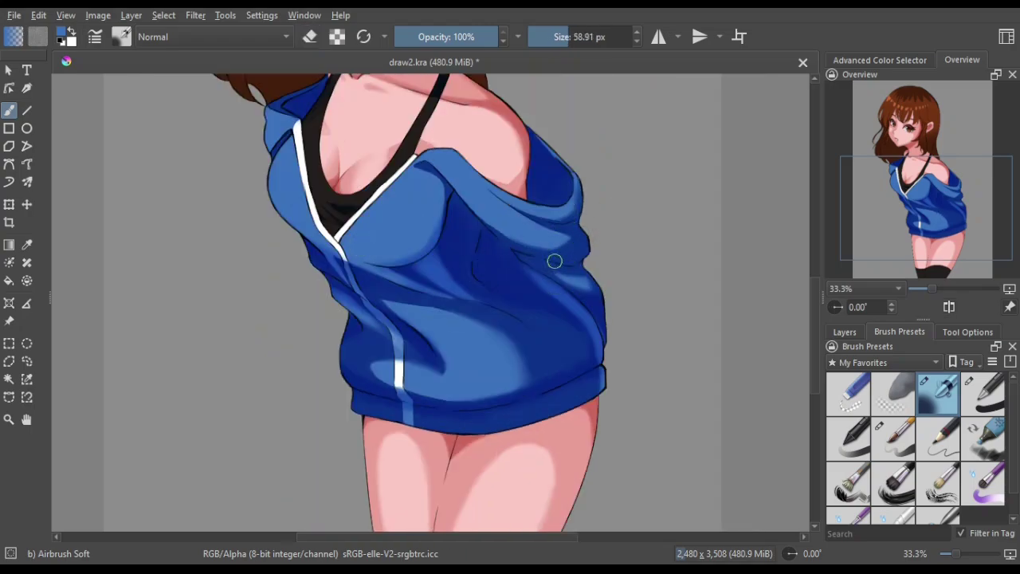
Erase shading along the zipper stripe and rework the fold shadows near the lower zipper
key("e")
mouse_move(327, 237)
left_mouse_down()
mouse_move(360, 291)
mouse_move(343, 254)
left_mouse_up()
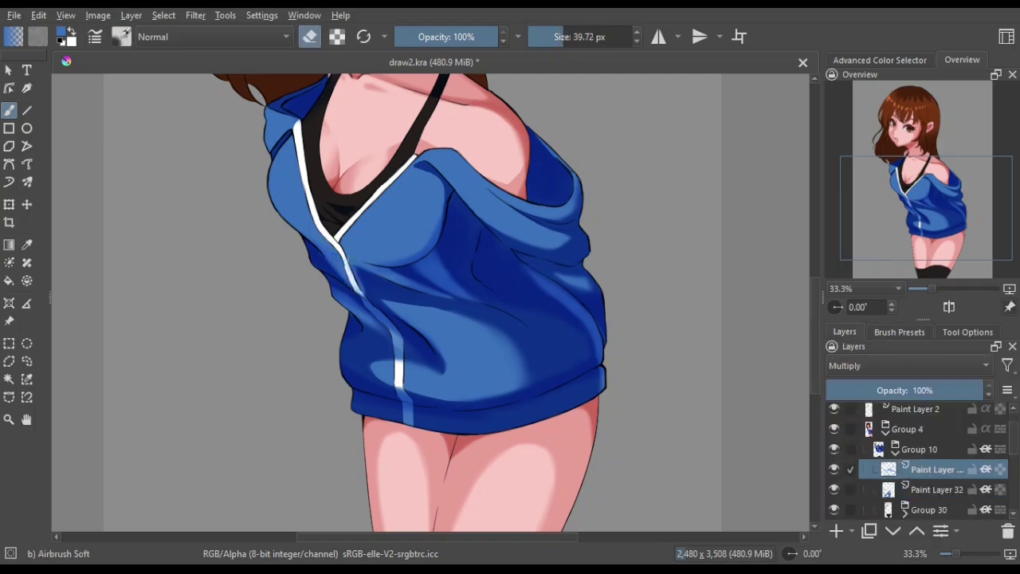
key("Page_Down")
left_click_drag(363, 322, 430, 362)
key("e")
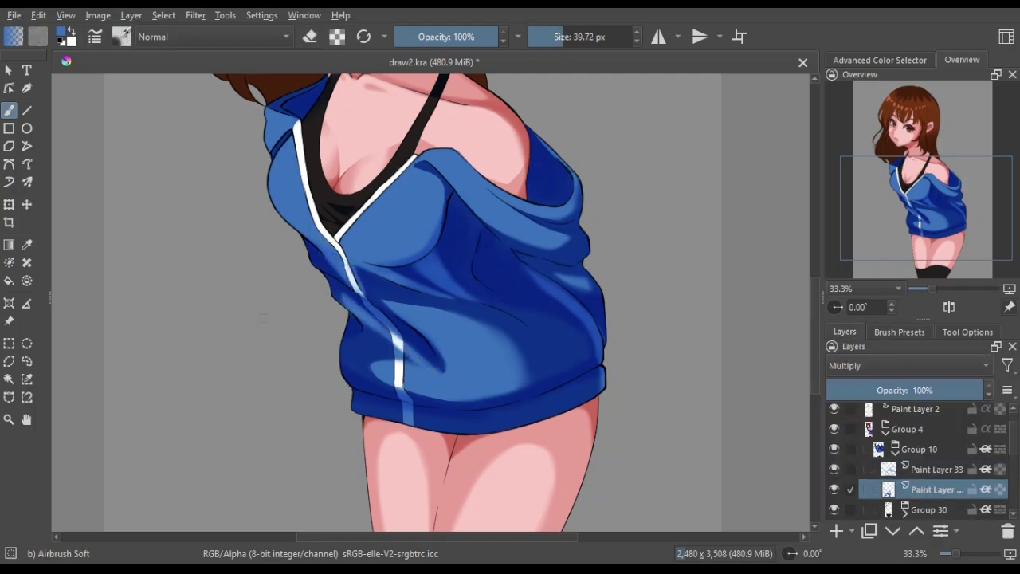
key("bracketright")
key("bracketright")
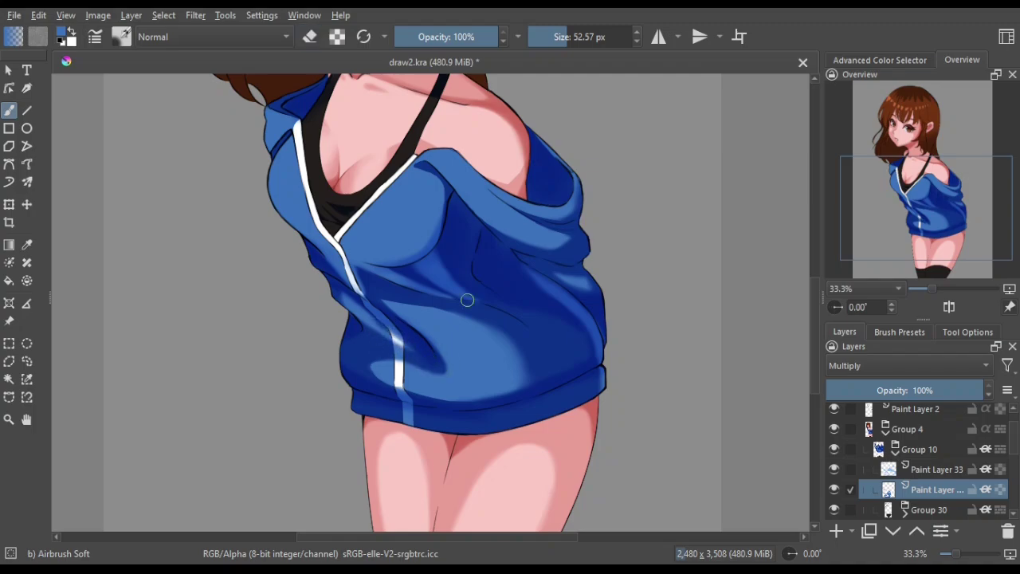
key("e")
left_click_drag(468, 266, 482, 241)
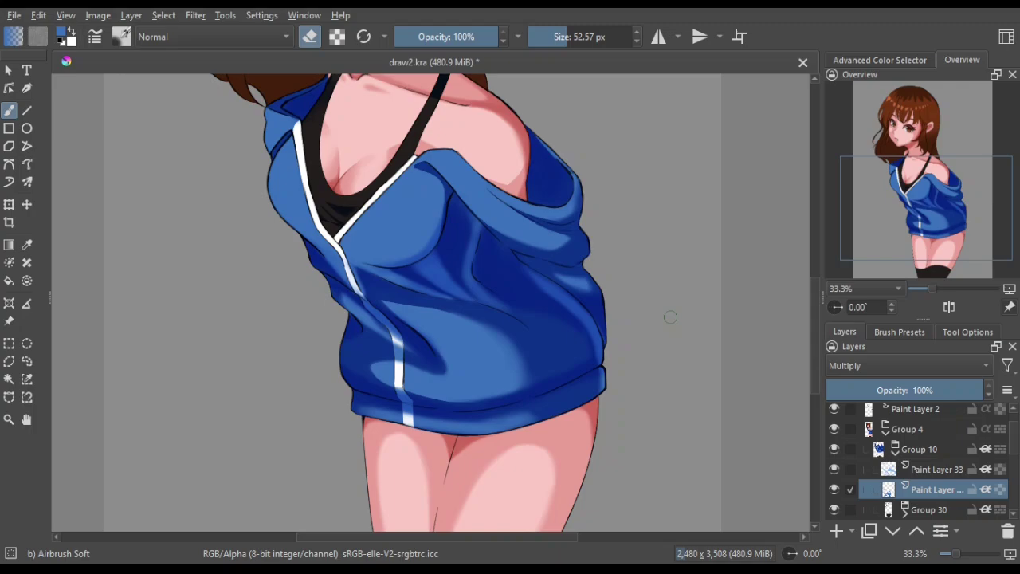
On the lower skin shading layer, airbrush shading across the thigh
mouse_move(523, 161)
left_mouse_down()
mouse_move(530, 376)
mouse_move(518, 85)
left_mouse_up()
scroll(916, 458, "down", 3)
left_click(933, 510)
key("e")
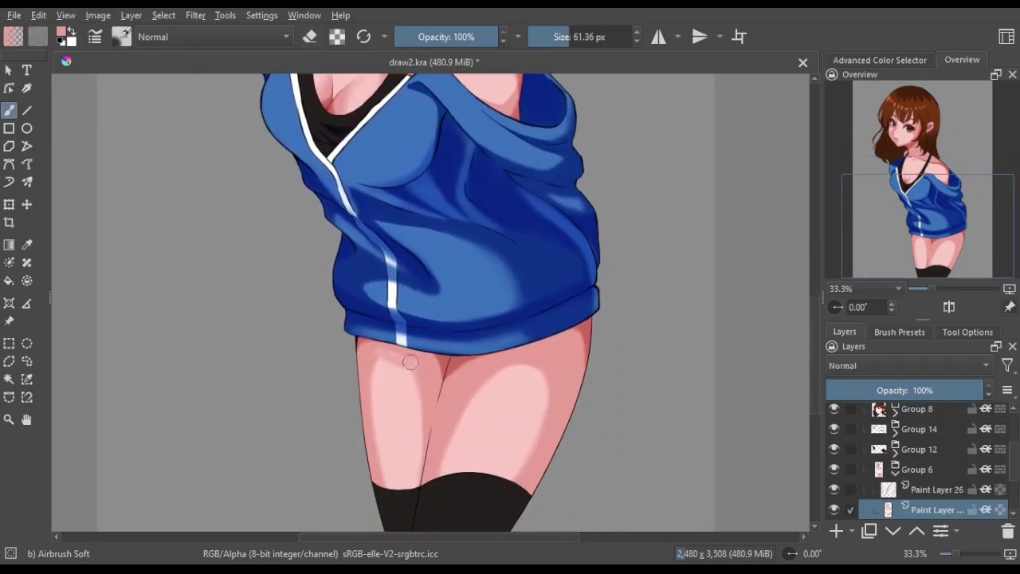
left_click_drag(409, 363, 358, 280)
key("bracketright")
key("bracketright")
key("5")
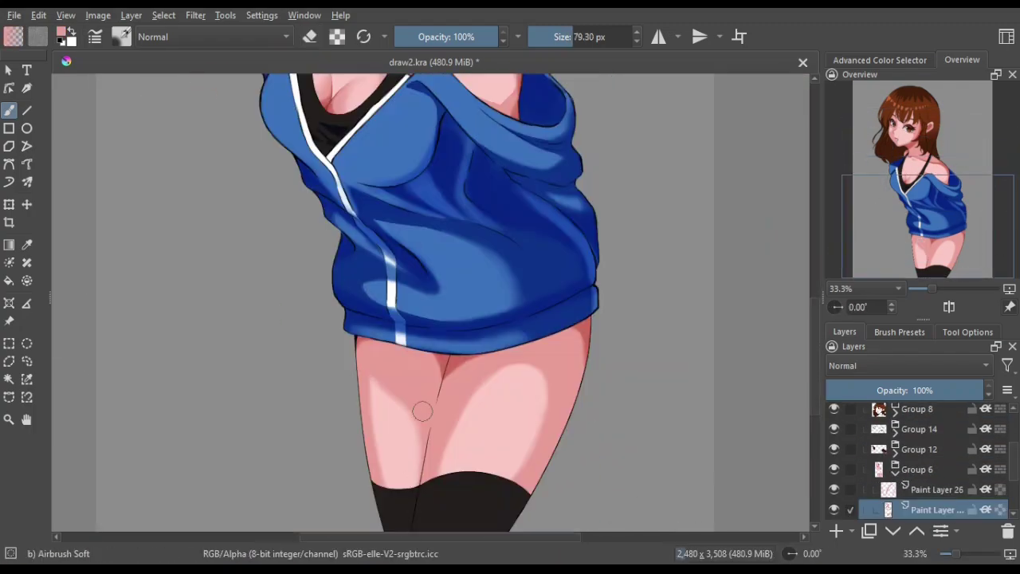
left_click_drag(257, 339, 499, 193)
key("5")
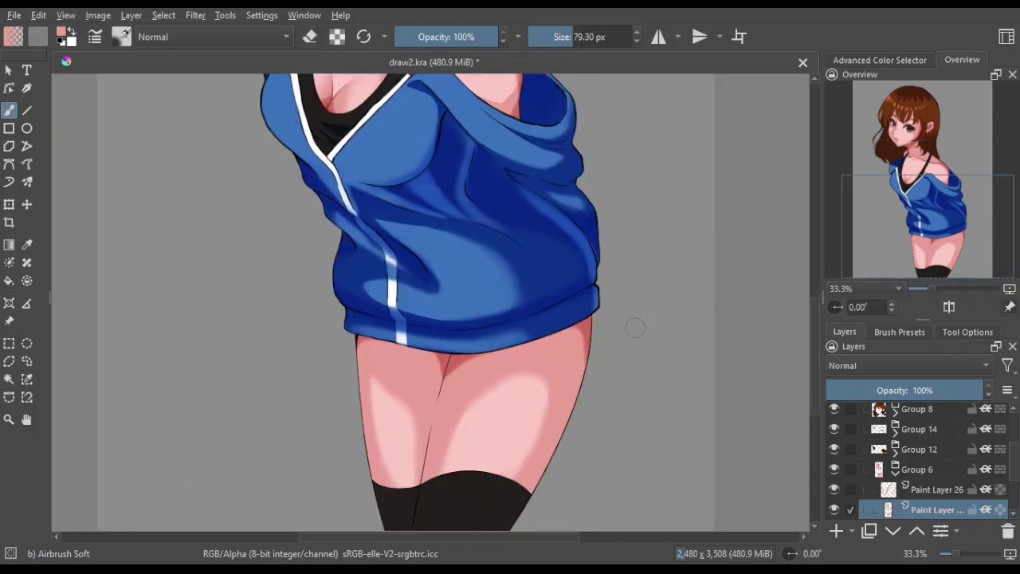
On Paint Layer 26, airbrush thigh shading near the hoodie hem
key("Page_Up")
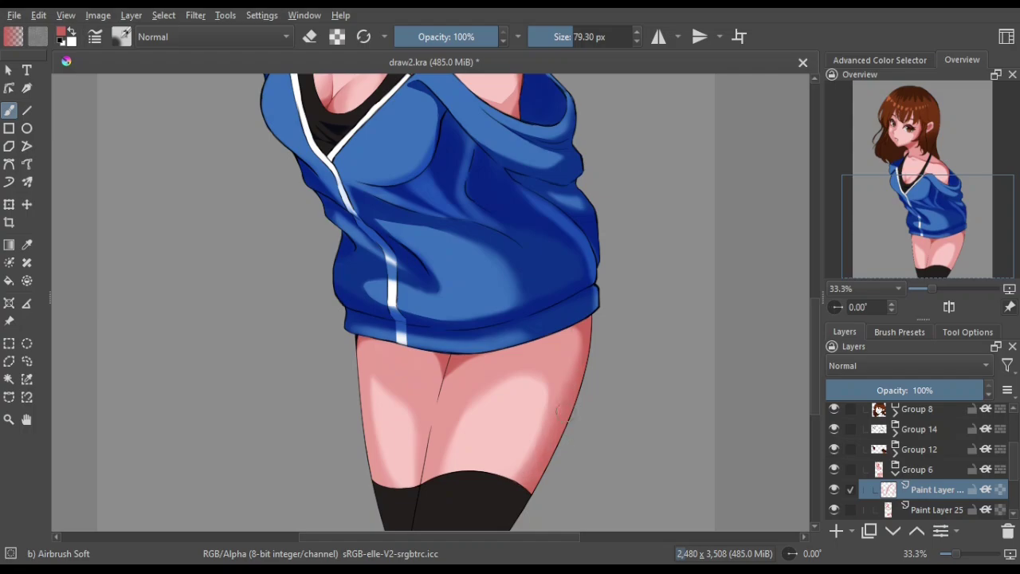
left_click_drag(680, 301, 425, 406)
key("5")
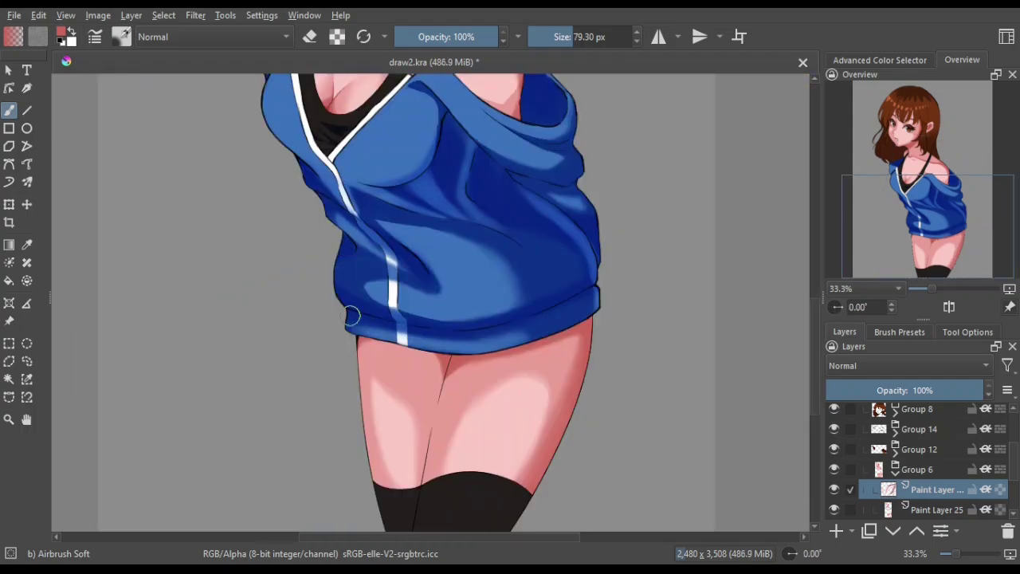
key("4")
key("4")
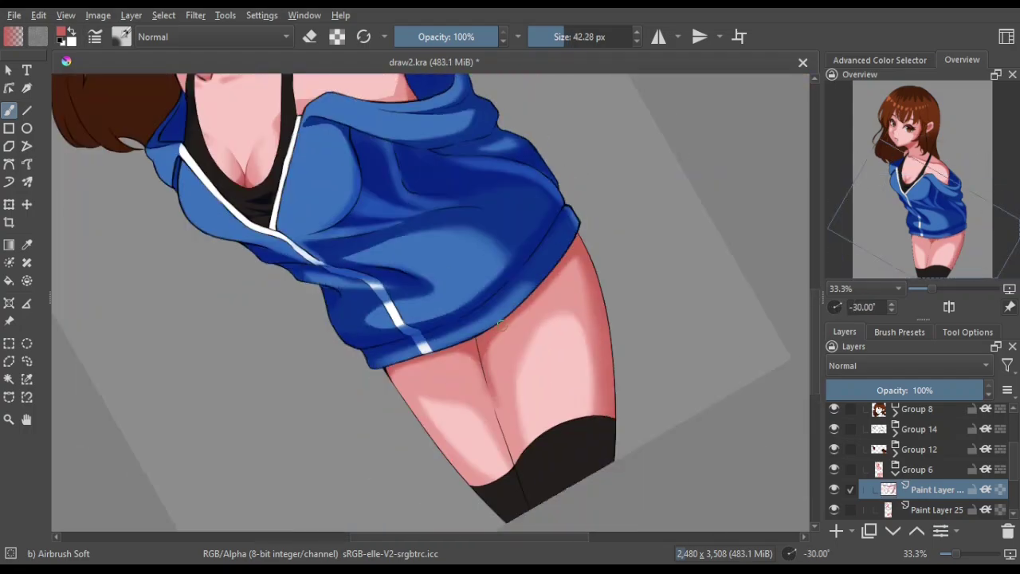
key("6")
key("6")
key("6")
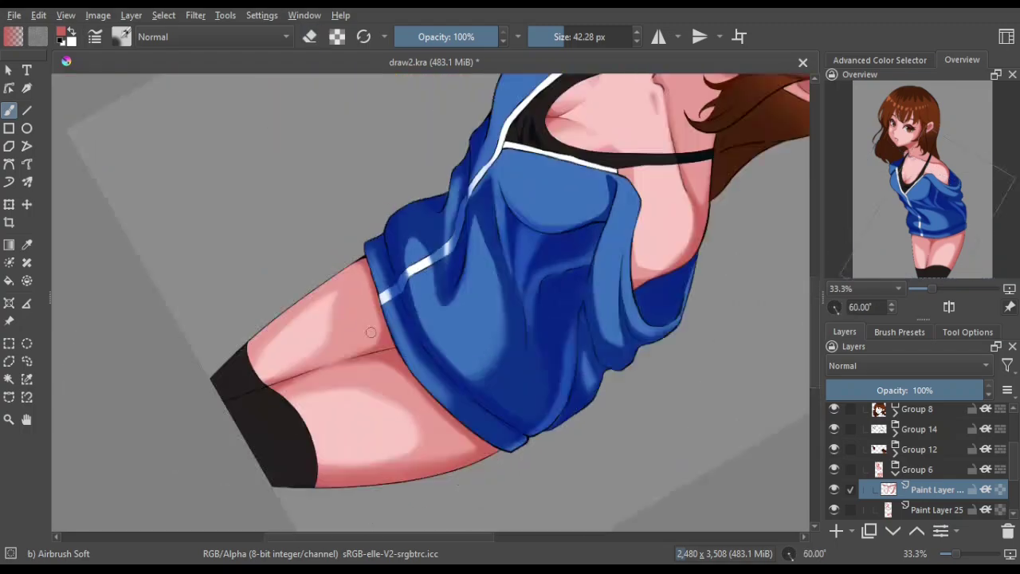
key("6")
key("6")
key("6")
key("5")
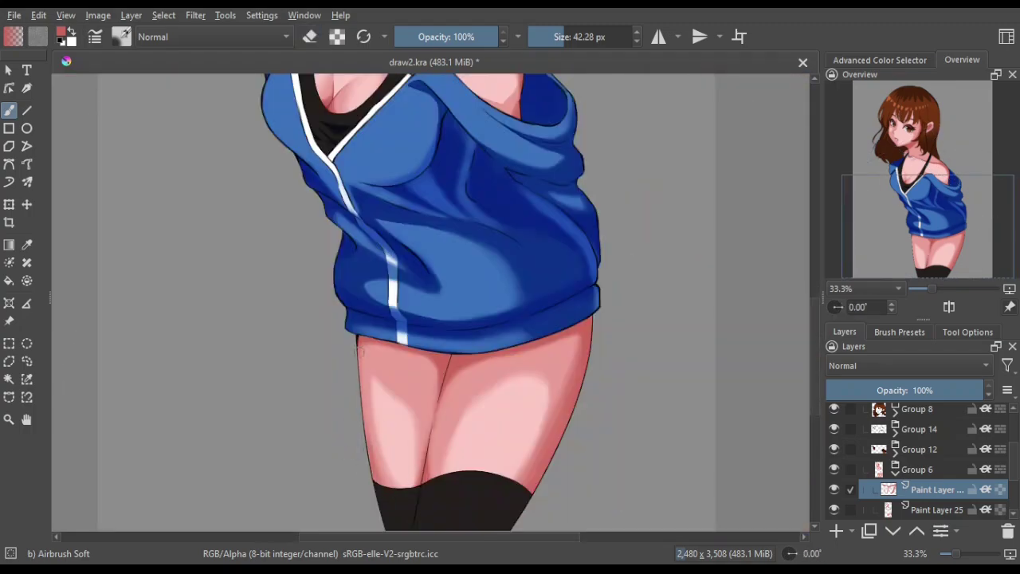
On Paint Layer 25, blend the darker pink thigh edges with a larger soft eraser
key("Page_Down")
key("bracketright")
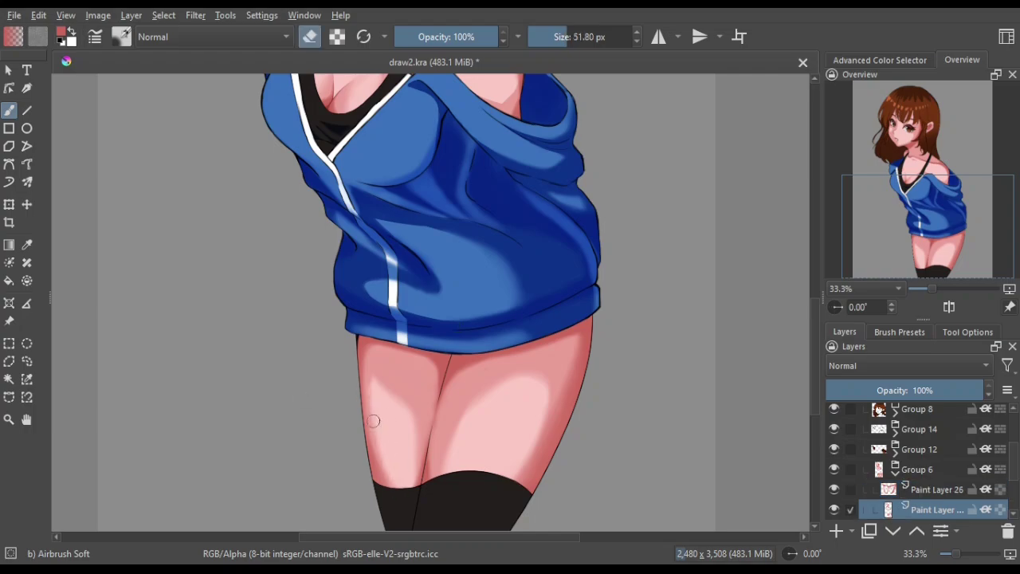
key("e")
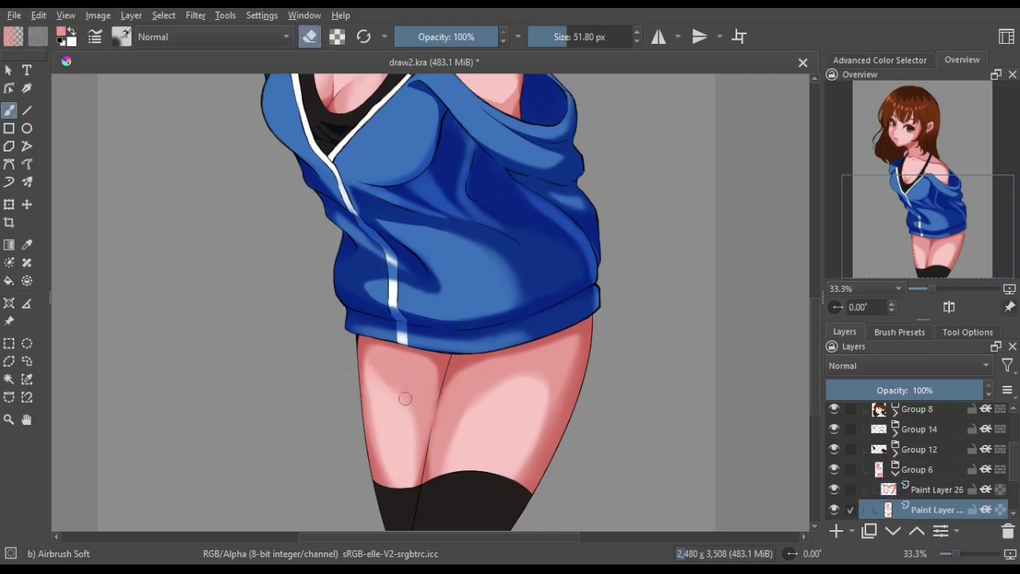
key("e")
key("e")
key("e")
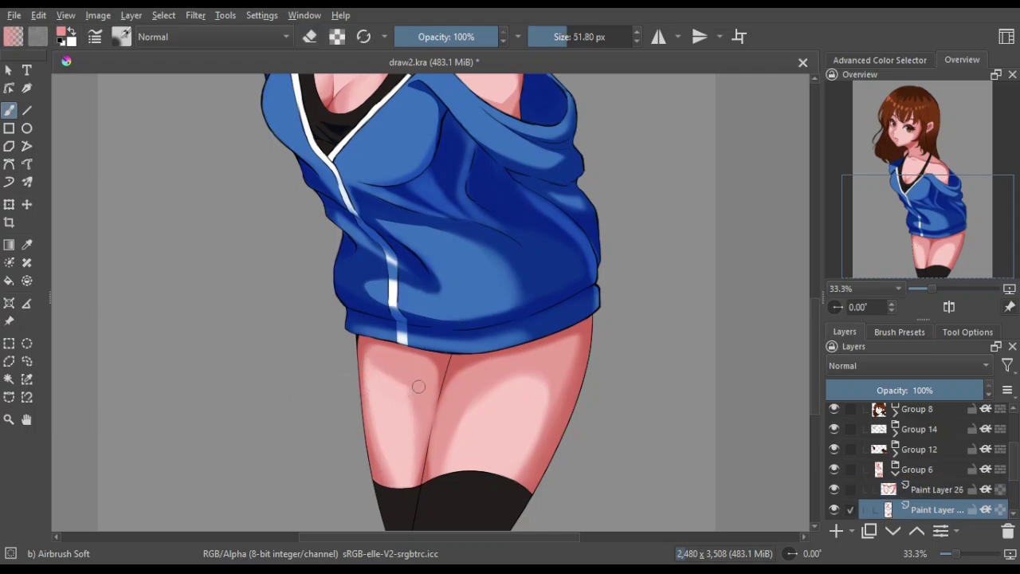
key("e")
key("4")
key("4")
key("4")
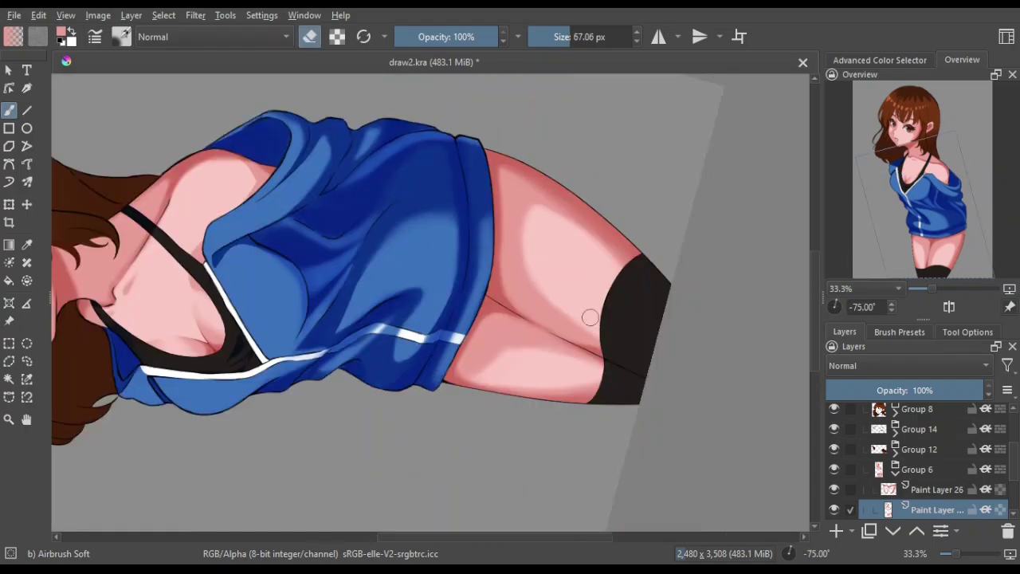
key("5")
key("e")
key("e")
key("e")
key("4")
key("4")
key("4")
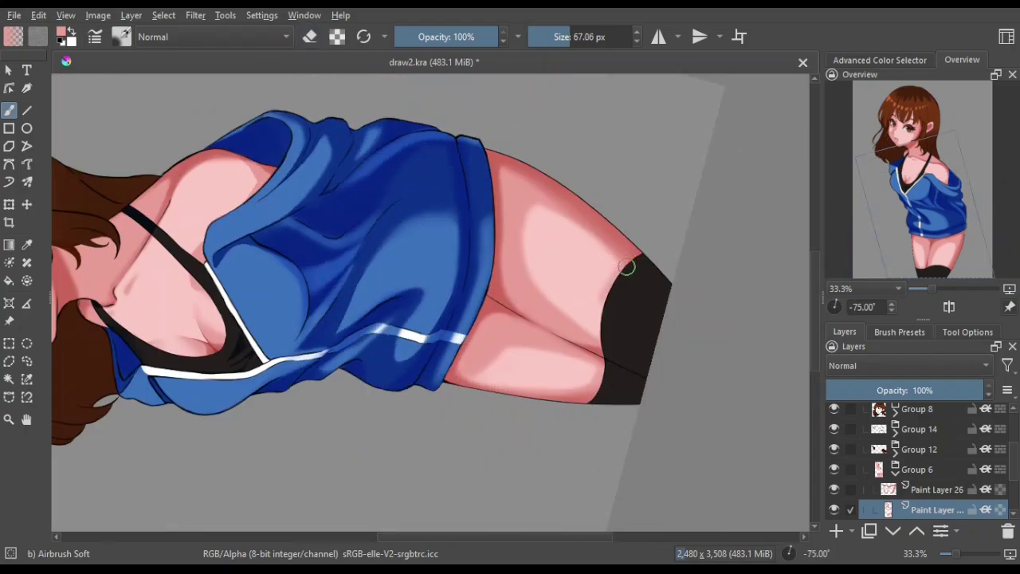
key("e")
key("e")
key("e")
key("e")
key("5")
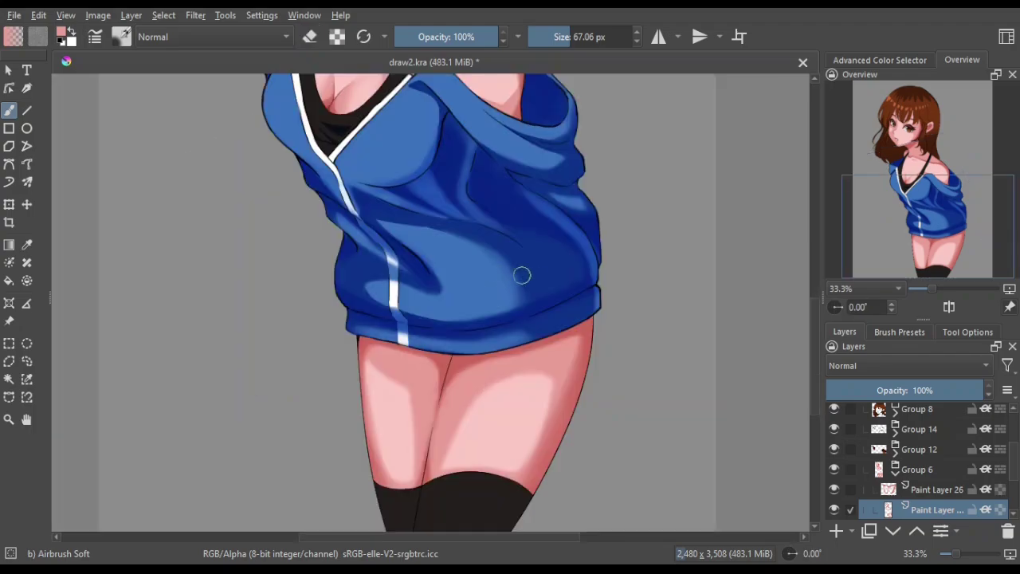
key("minus")
scroll(917, 462, "down", 1)
Try erasing part of the ear outline with a small hard brush, then undo it
scroll(239, 199, "up", 3, "ctrl")
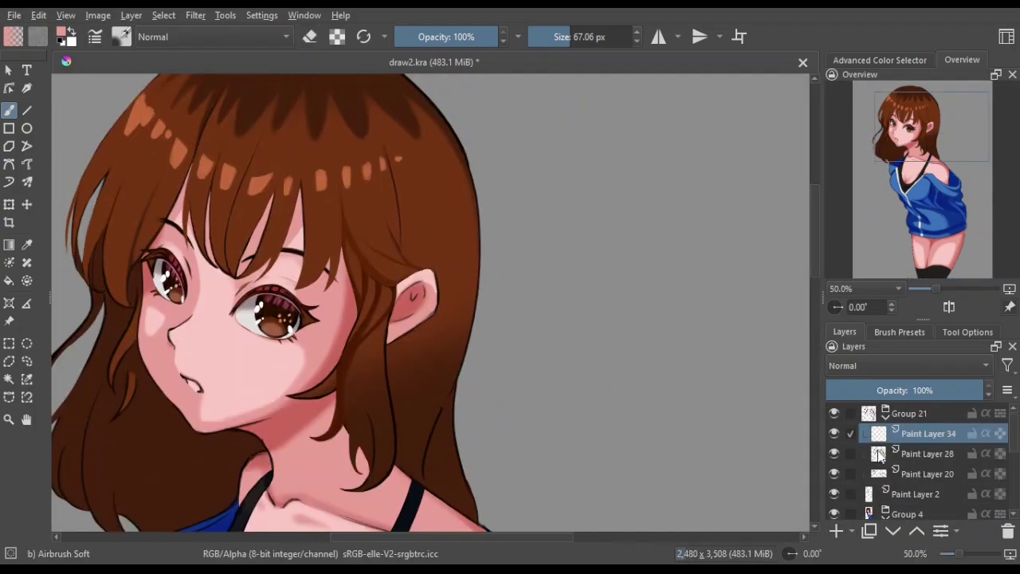
left_click(900, 332)
key("e")
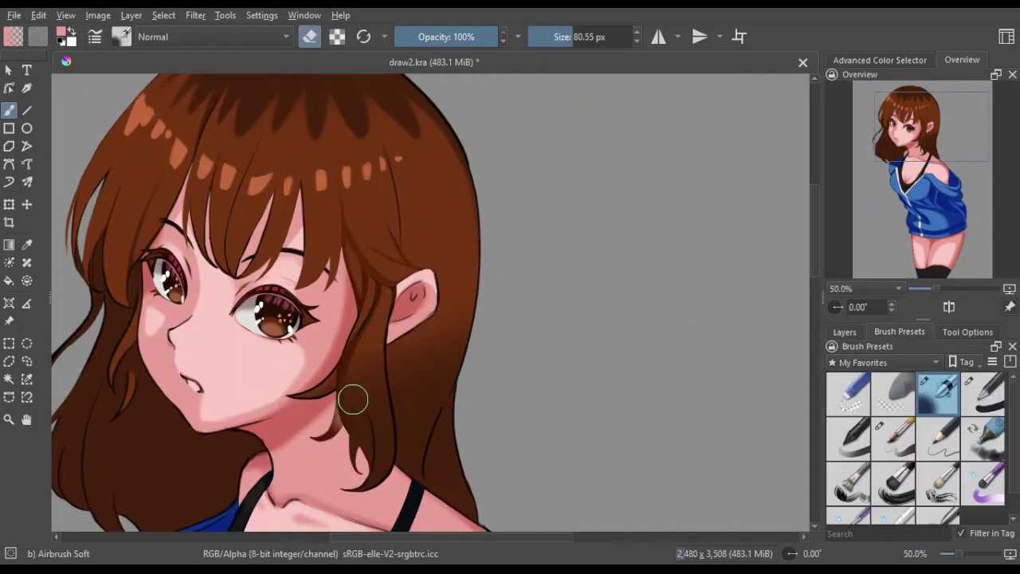
key("slash")
left_click_drag(419, 307, 380, 264)
left_click(375, 268, "ctrl")
key("ctrl+z")
key("e")
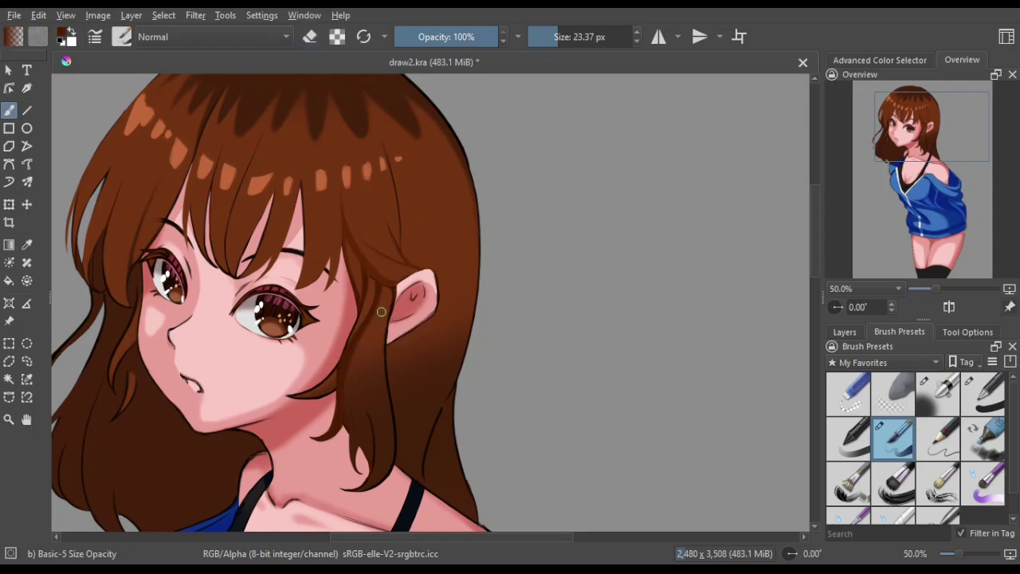
Draw dark brown hair strands above the ear, tilting the view and zooming to 100%
key("6")
key("6")
left_click_drag(465, 237, 459, 284)
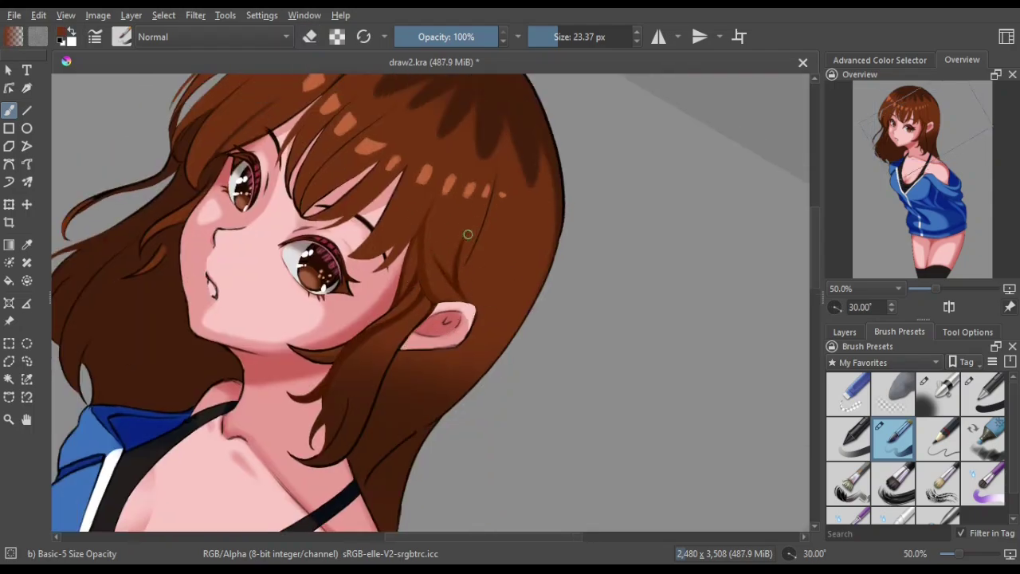
key("5")
key("1")
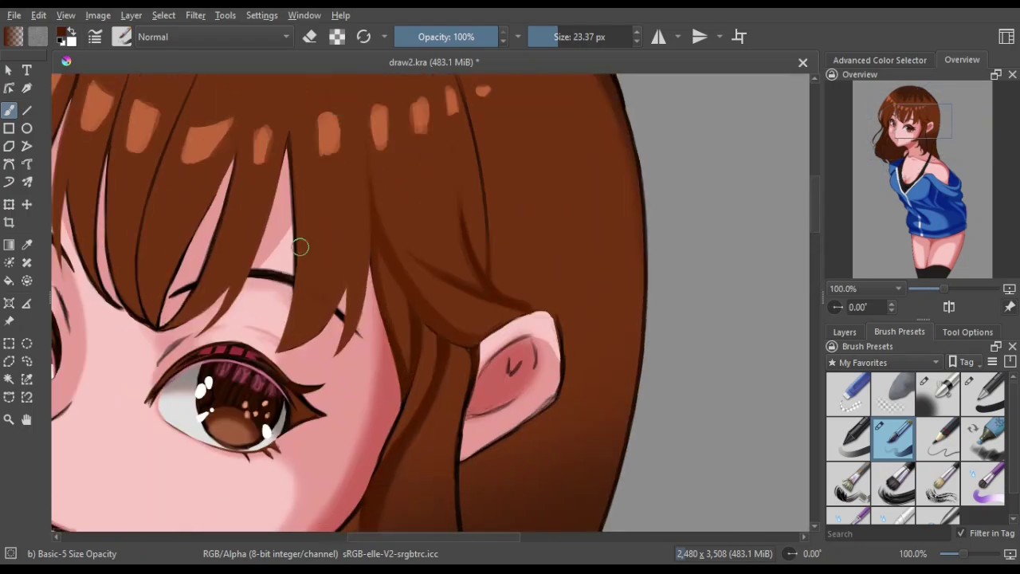
left_click_drag(440, 239, 479, 287)
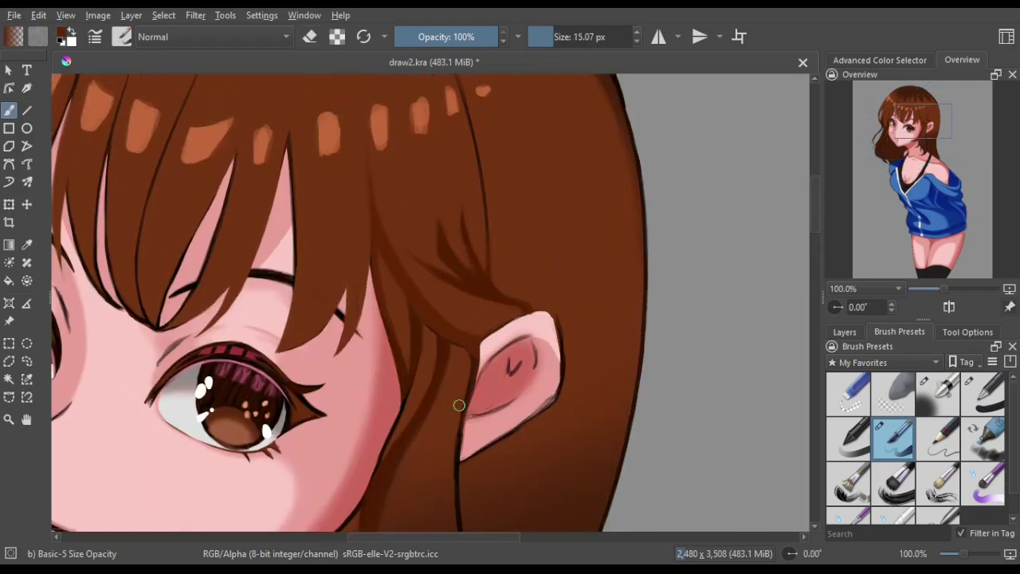
Sample the ear's pink and paint lighter pink inside the ear
left_click(505, 364, "ctrl")
left_click(520, 353, "ctrl")
mouse_move(507, 365)
left_mouse_down()
mouse_move(525, 345)
mouse_move(558, 363)
mouse_move(528, 428)
left_mouse_up()
left_click(545, 376, "ctrl")
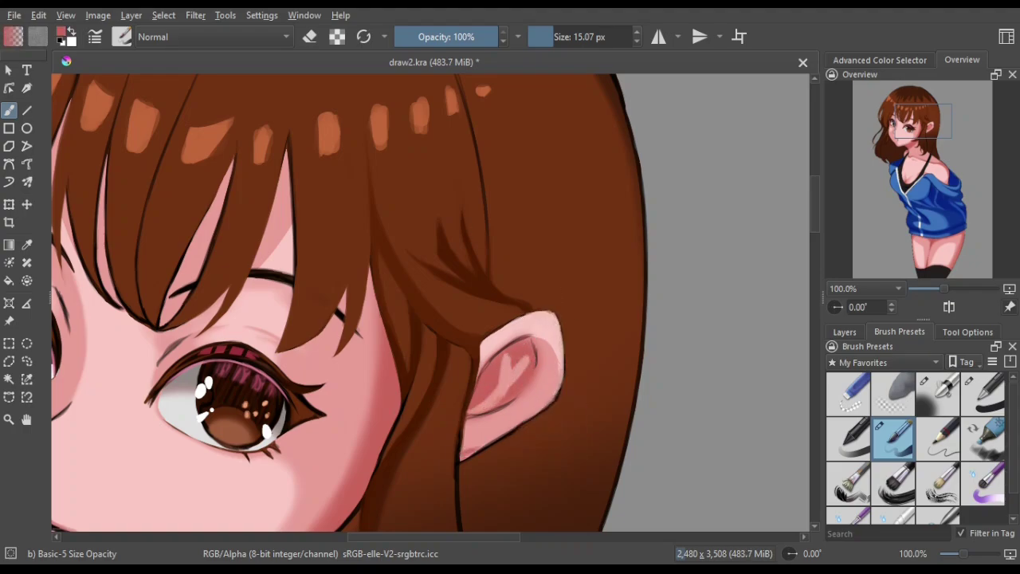
Zoom the canvas around the figure and switch the brush back to painting
scroll(459, 450, "down", 2)
scroll(438, 337, "down", 2)
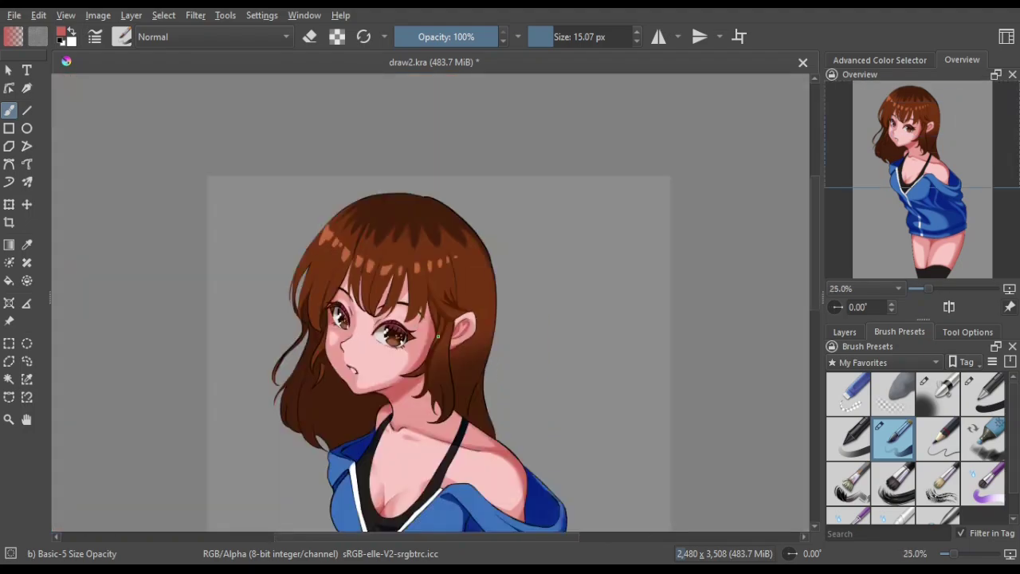
scroll(437, 310, "down", 1)
scroll(383, 287, "up", 5)
scroll(348, 260, "down", 1)
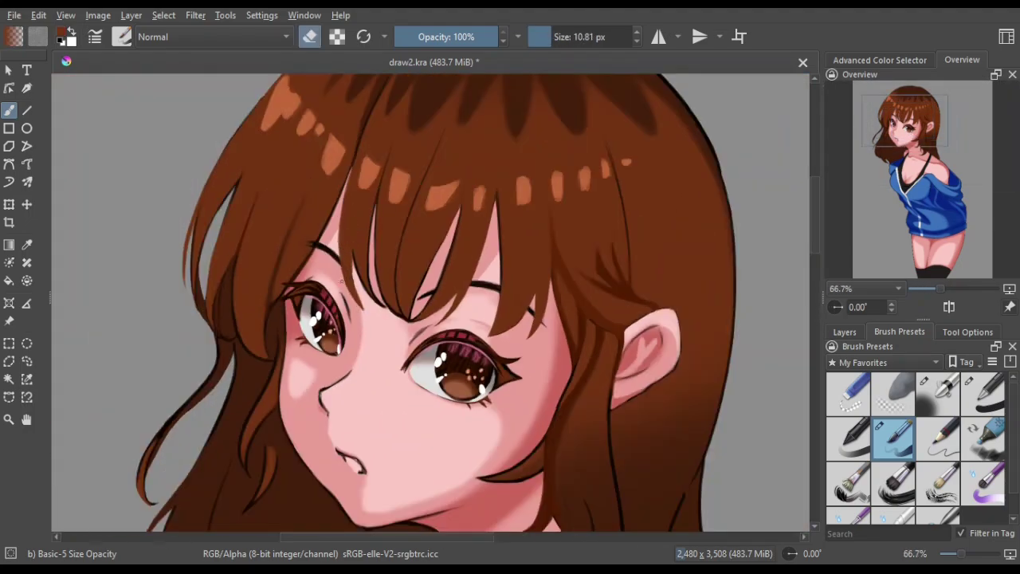
key("e")
scroll(258, 203, "down", 1)
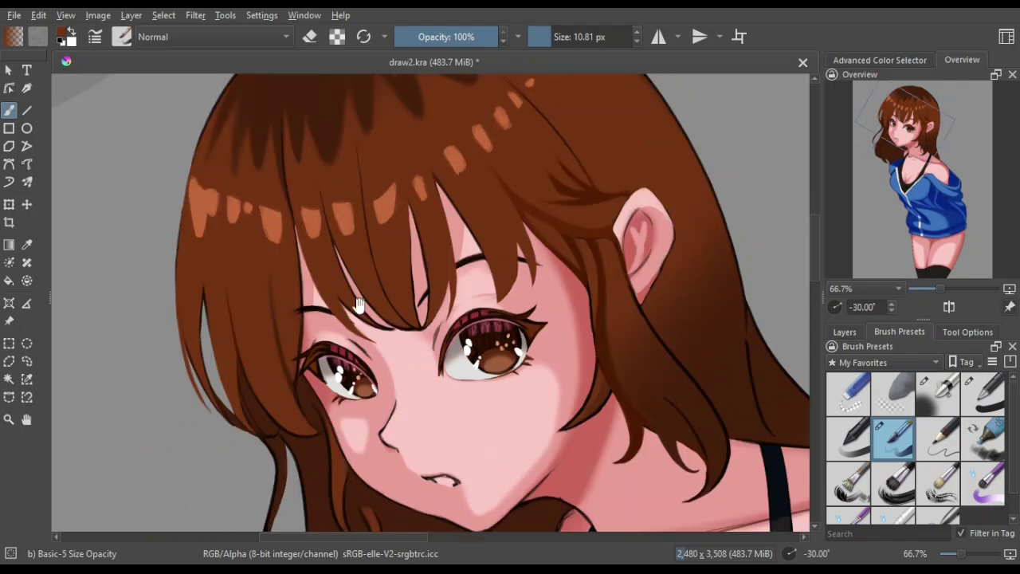
scroll(258, 203, "down", 1)
scroll(258, 202, "down", 1)
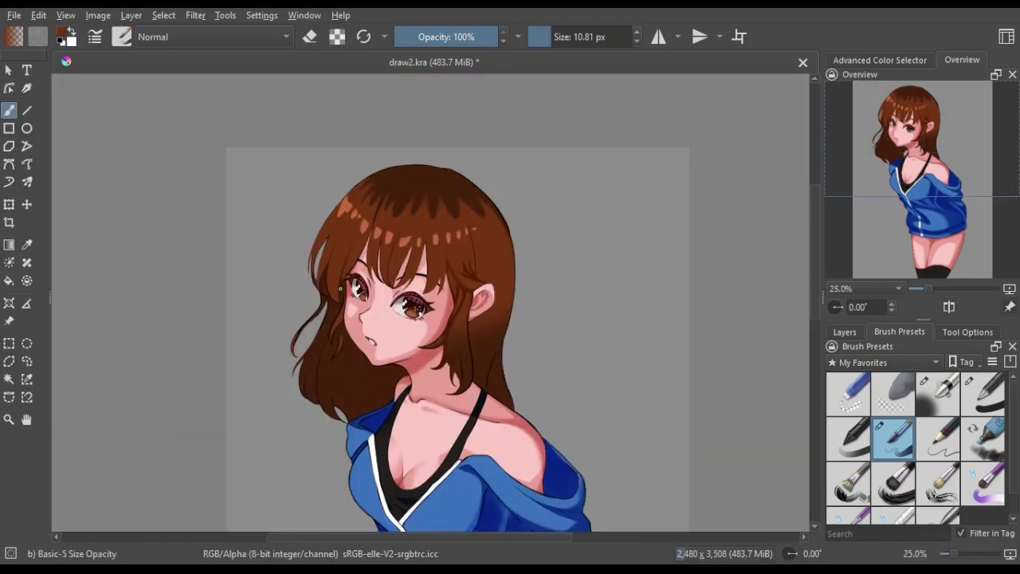
Zoom in on the face, sample the pink skin colour and mirror the view to check it
key("ctrl+plus")
key("ctrl+plus")
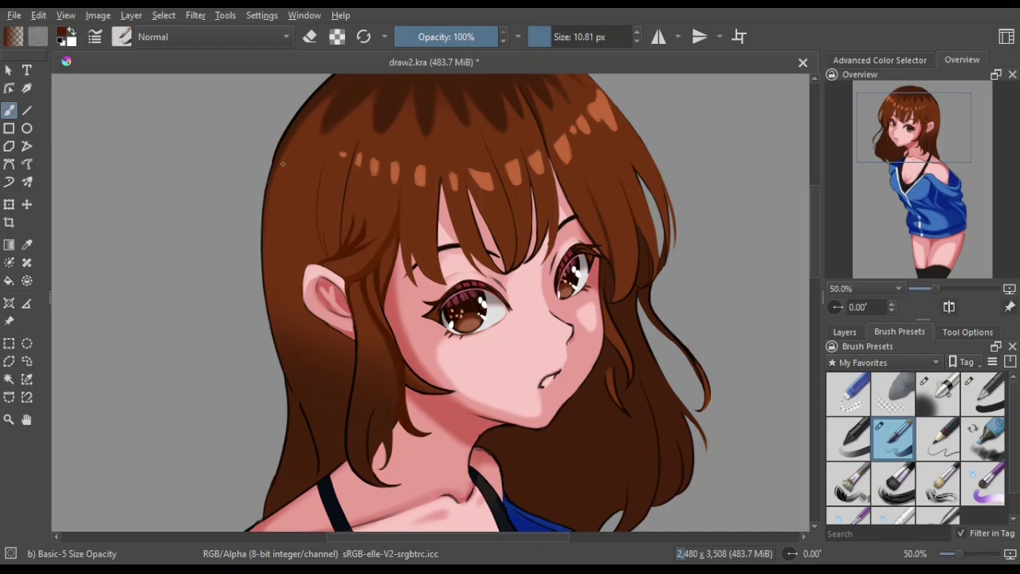
left_click(305, 276, "ctrl")
key("e")
key("m")
key("ctrl+plus")
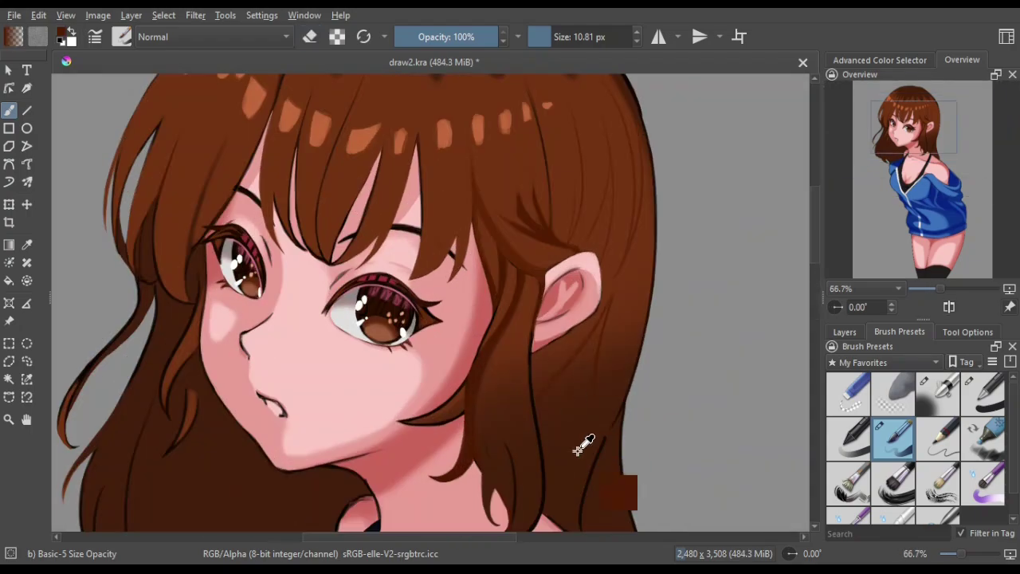
scroll(606, 303, "down", 2)
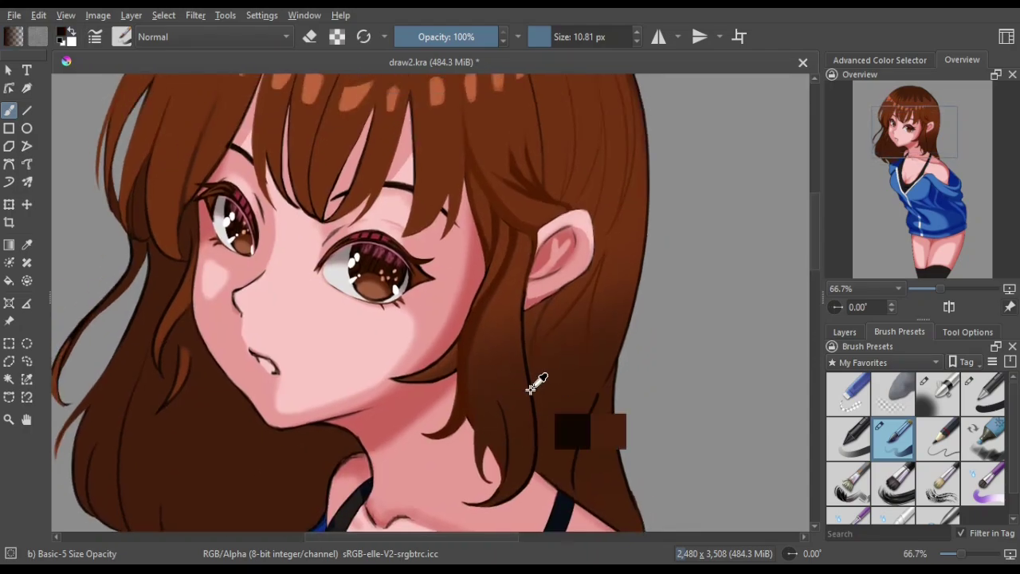
key("m")
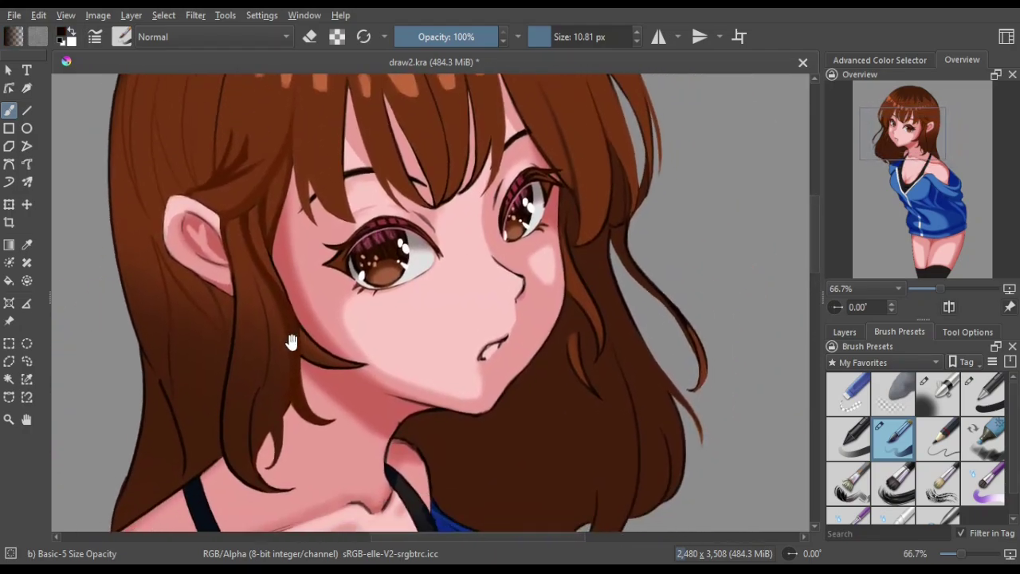
key("m")
Zoom in closely on the eyes, centre them, and bring up the colour wheel
key("ctrl+minus")
key("ctrl+minus")
key("ctrl+minus")
key("ctrl+plus")
key("ctrl+plus")
key("ctrl+plus")
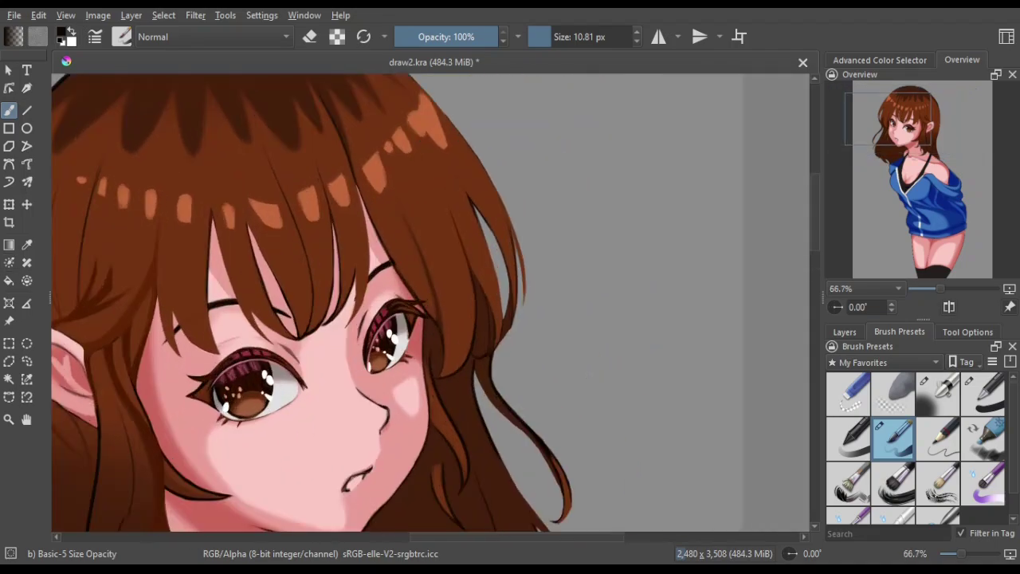
key("ctrl+plus")
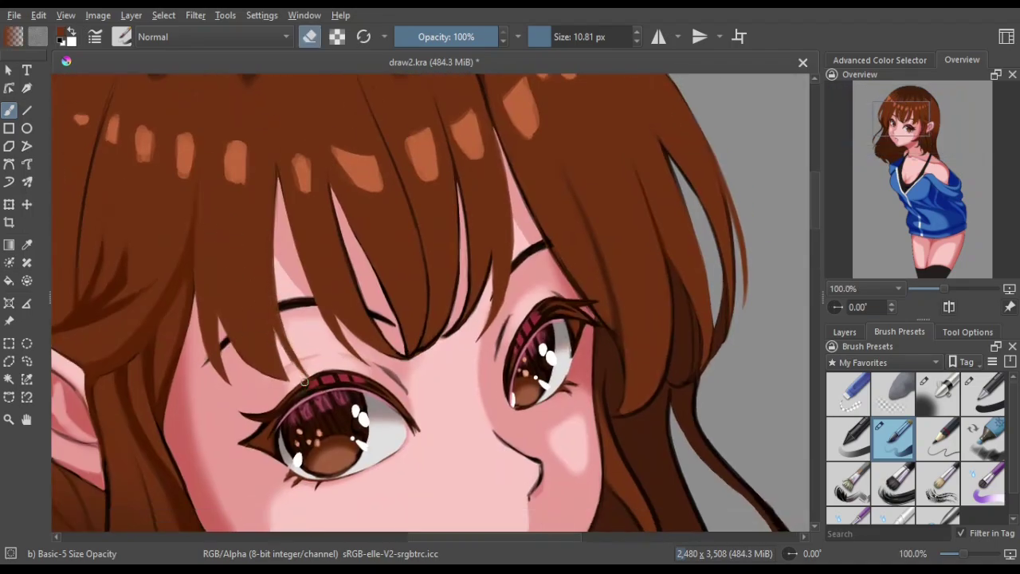
left_click_drag(268, 321, 256, 259)
left_click(880, 60)
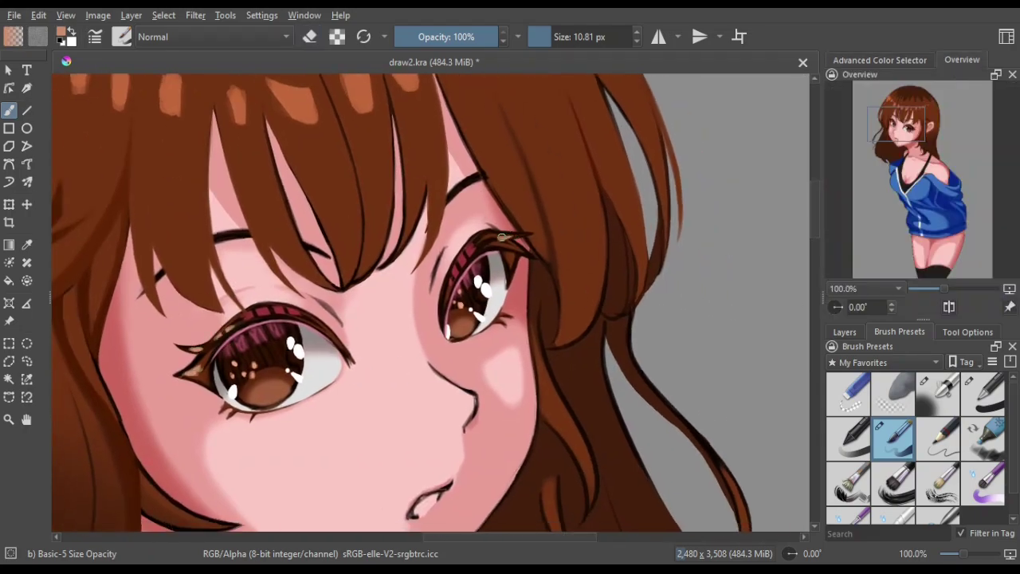
key("e")
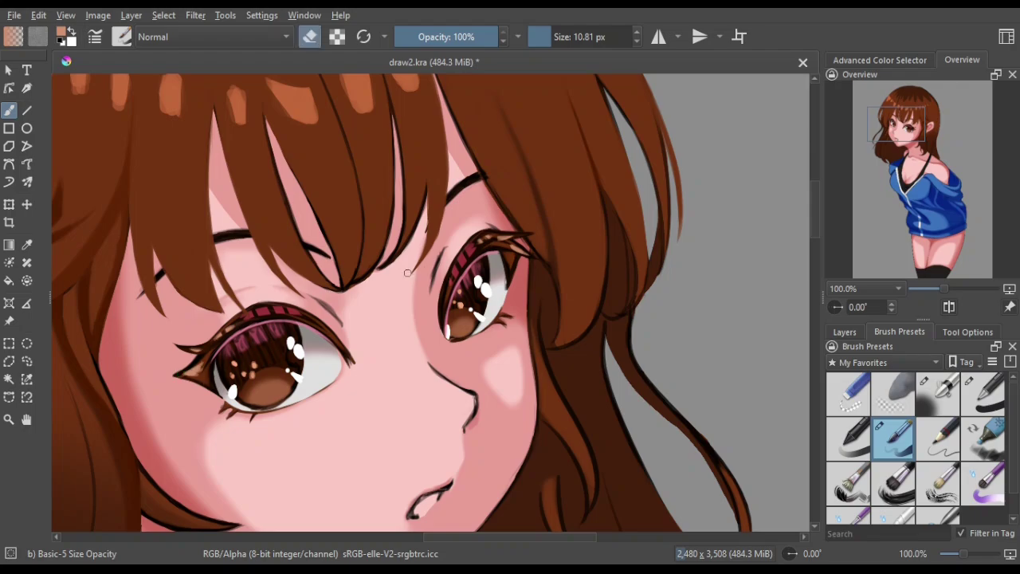
left_click(884, 61)
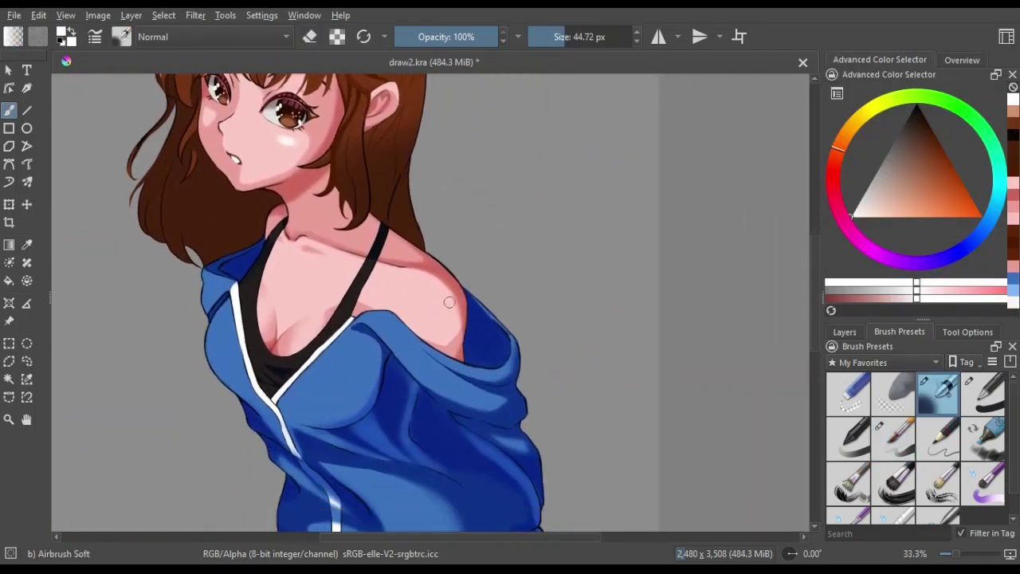
Zoom out to the whole figure and select the stockings layer
scroll(297, 319, "down", 2)
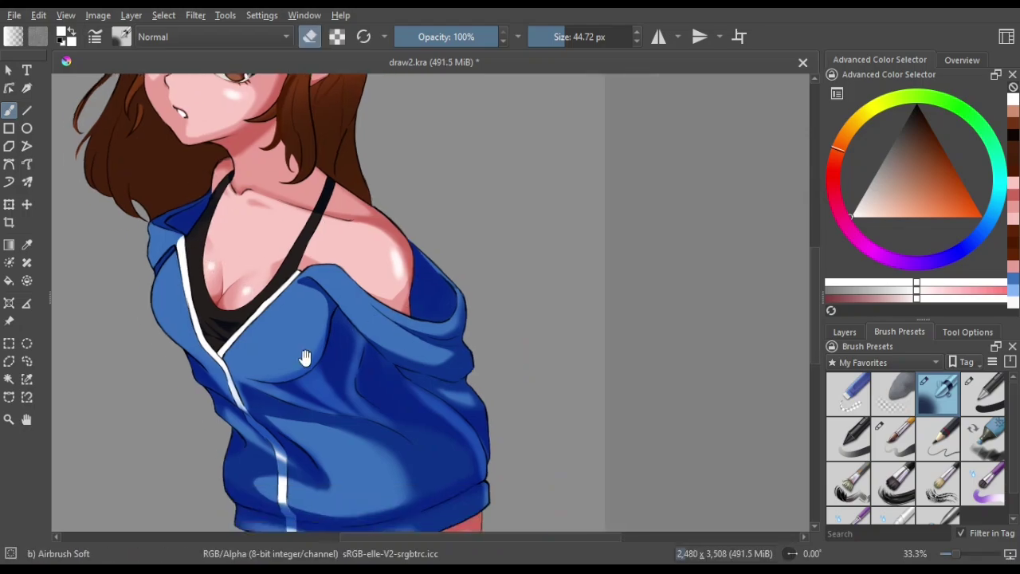
scroll(359, 334, "down", 5)
left_click_drag(258, 359, 253, 307)
key("minus")
key("minus")
key("minus")
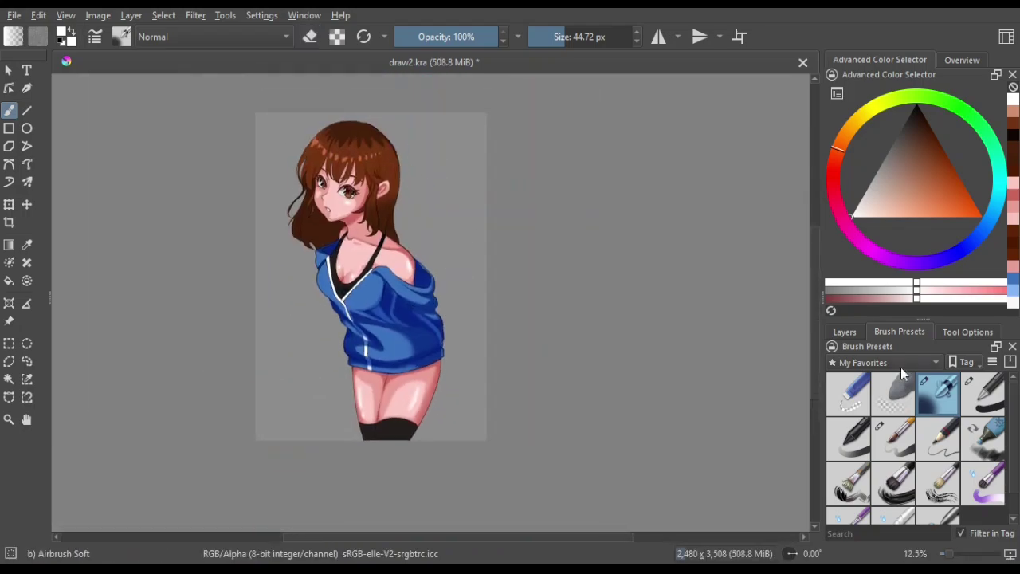
left_click(845, 332)
left_click(910, 465)
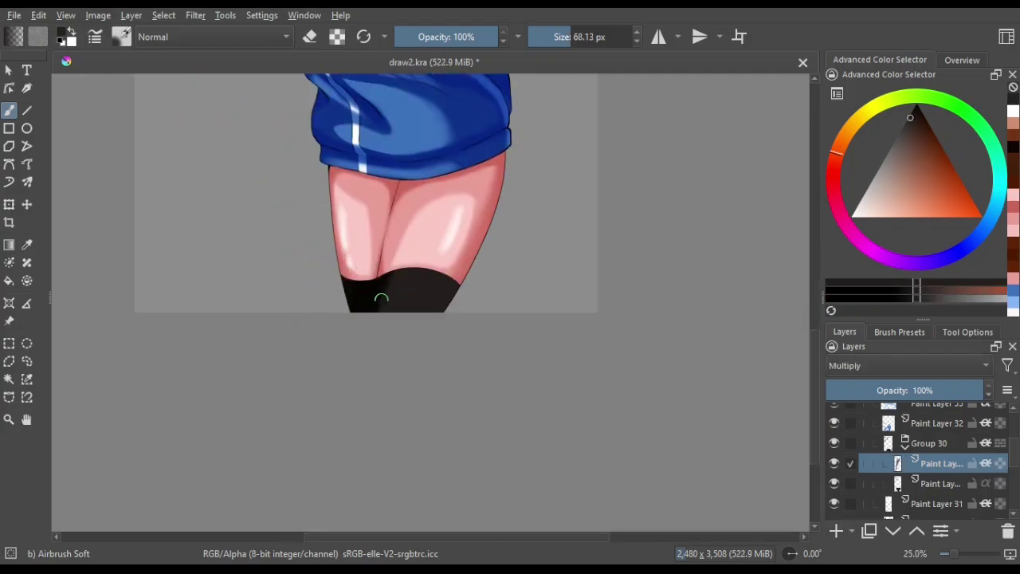
Paint black along the top of the stocking, then switch to a soft airbrush
left_click_drag(381, 299, 447, 285)
key("e")
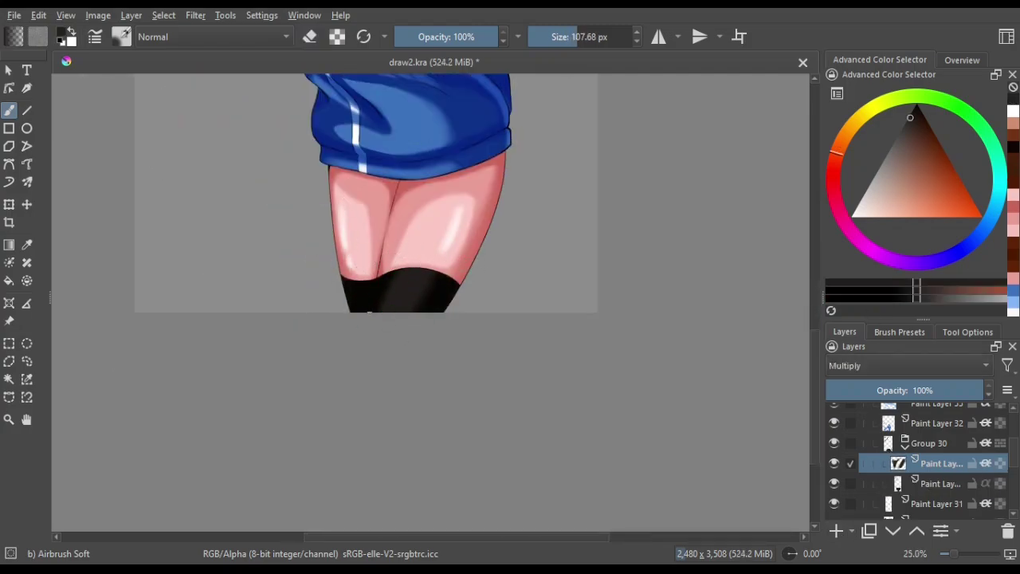
key("e")
key("/")
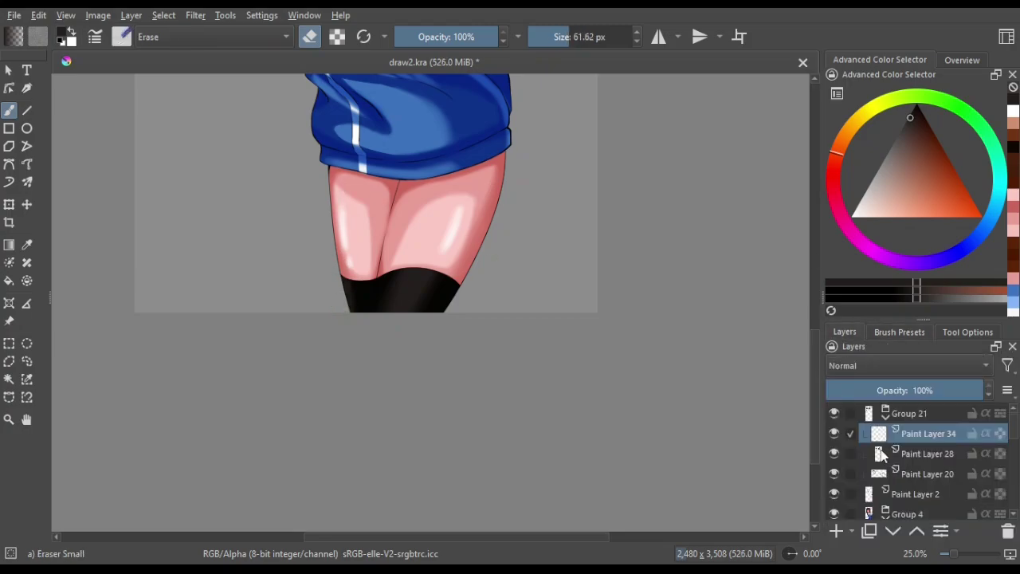
scroll(922, 477, "down", 5)
left_click(900, 332)
key("/")
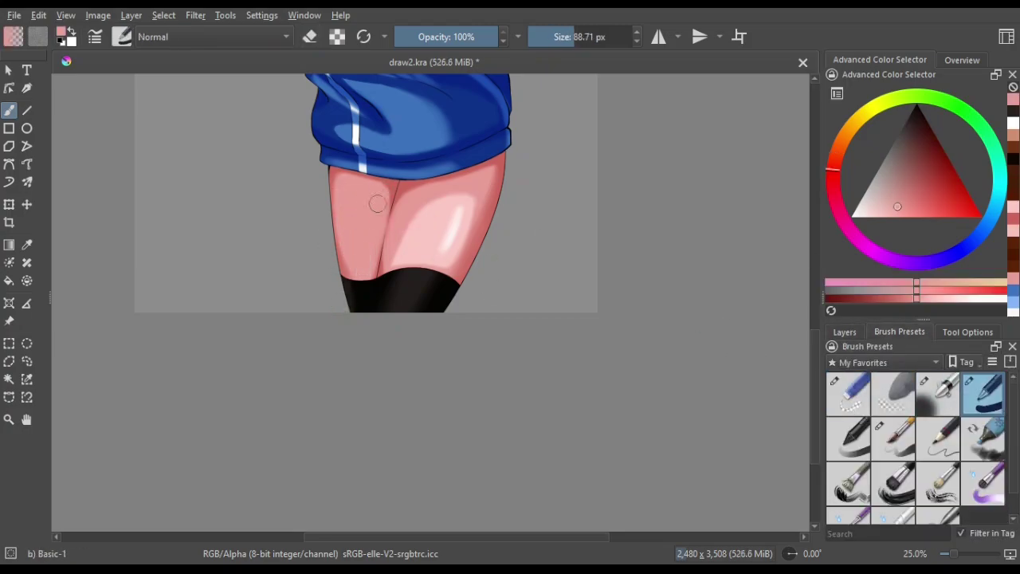
key("e")
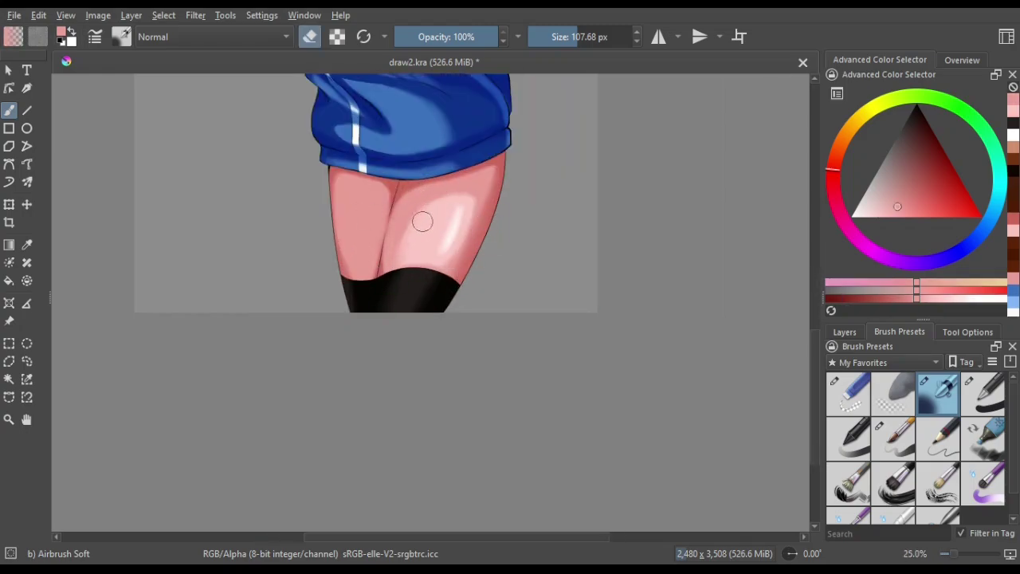
On the thigh shading layer, airbrush lighter pink shading over the left thigh
left_click(338, 188, "ctrl")
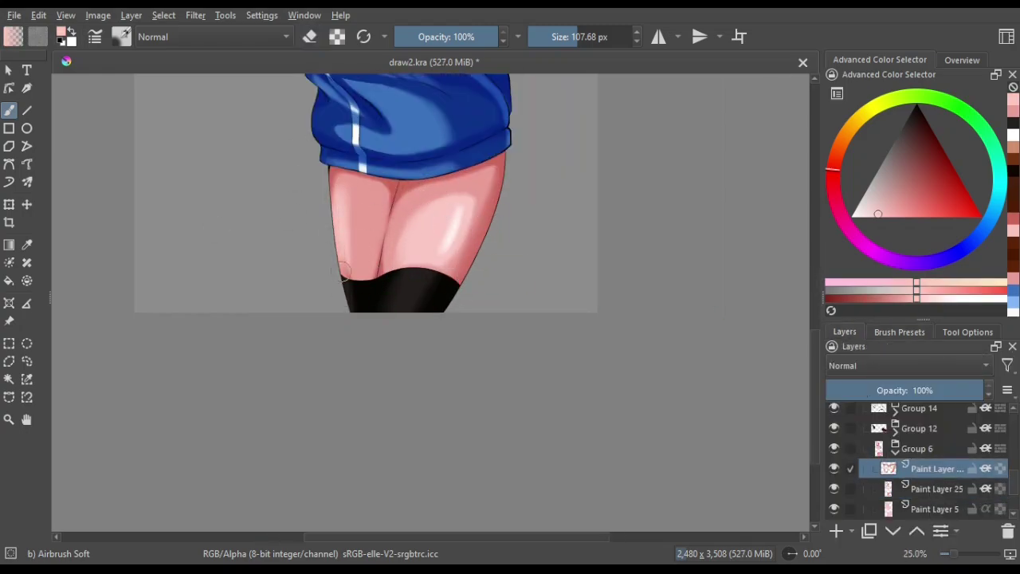
left_click(363, 236, "ctrl")
left_click(328, 217, "ctrl")
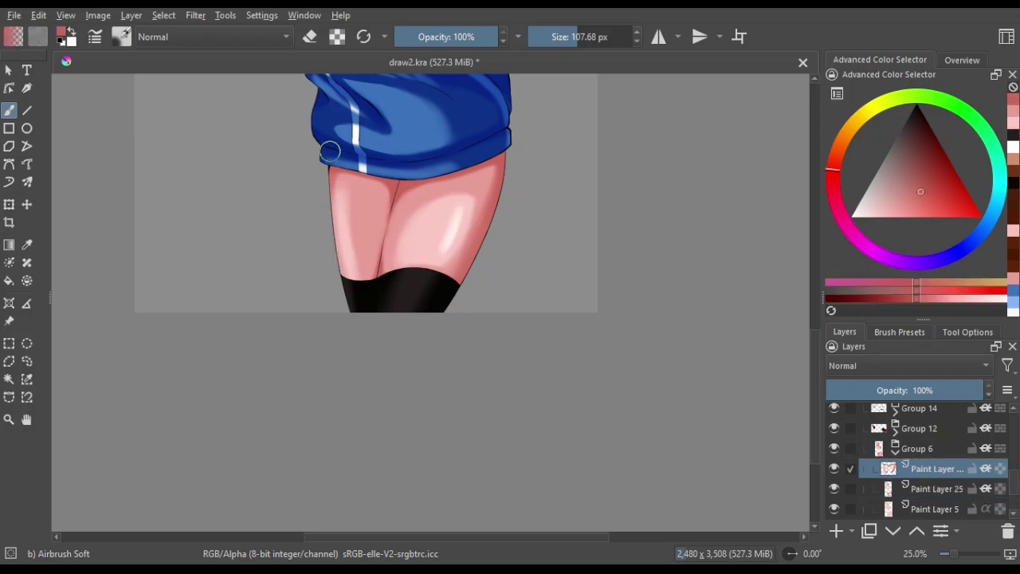
left_click(345, 207, "ctrl")
left_click_drag(344, 208, 350, 270)
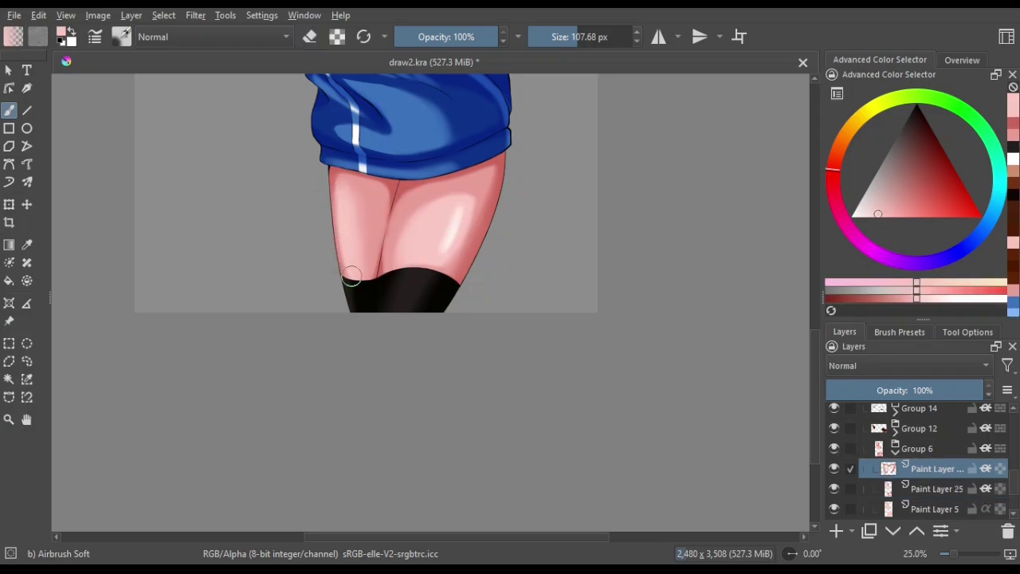
left_click(444, 277, "ctrl")
Select the stocking highlight layer with a thin brush, rotating and zooming onto the stocking
left_click(899, 332)
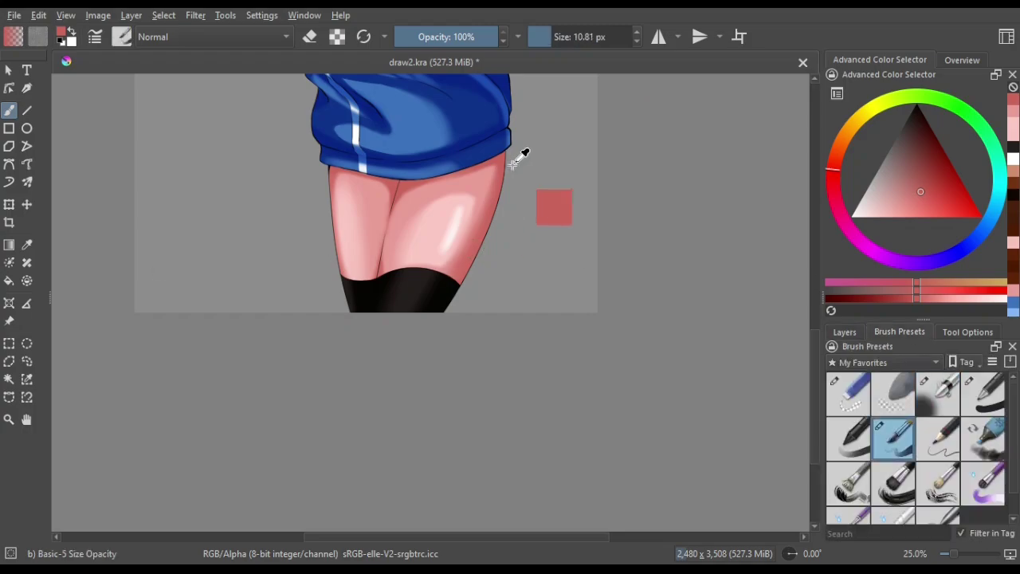
left_click(845, 332)
scroll(913, 429, "up", 4)
scroll(913, 429, "up", 3)
left_click(925, 434)
key("4")
key("4")
key("4")
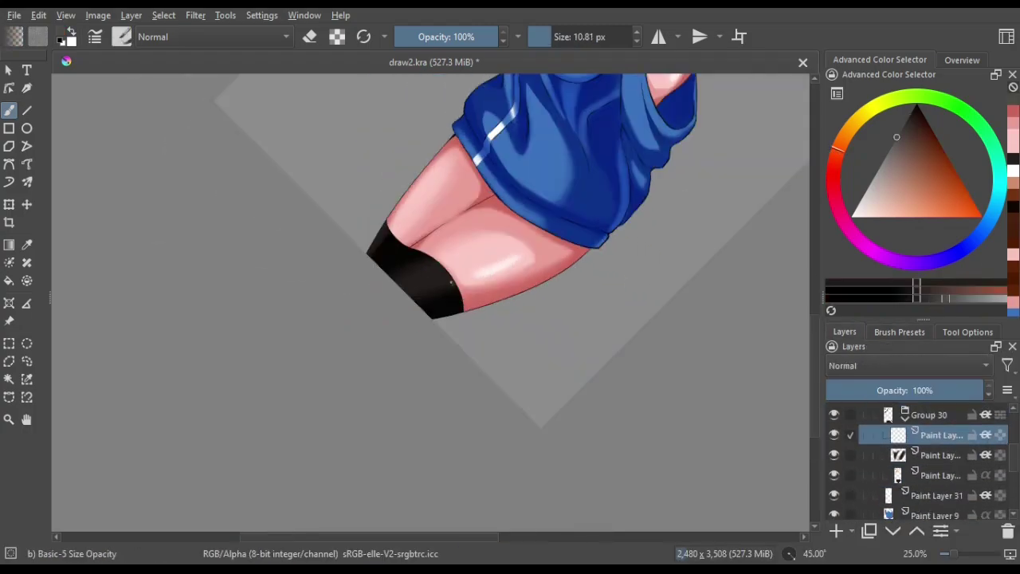
key("4")
key("4")
key("plus")
key("plus")
key("plus")
Adjust the view rotation and layers, then reset rotation and zoom out to the whole figure
key("6")
key("6")
key("6")
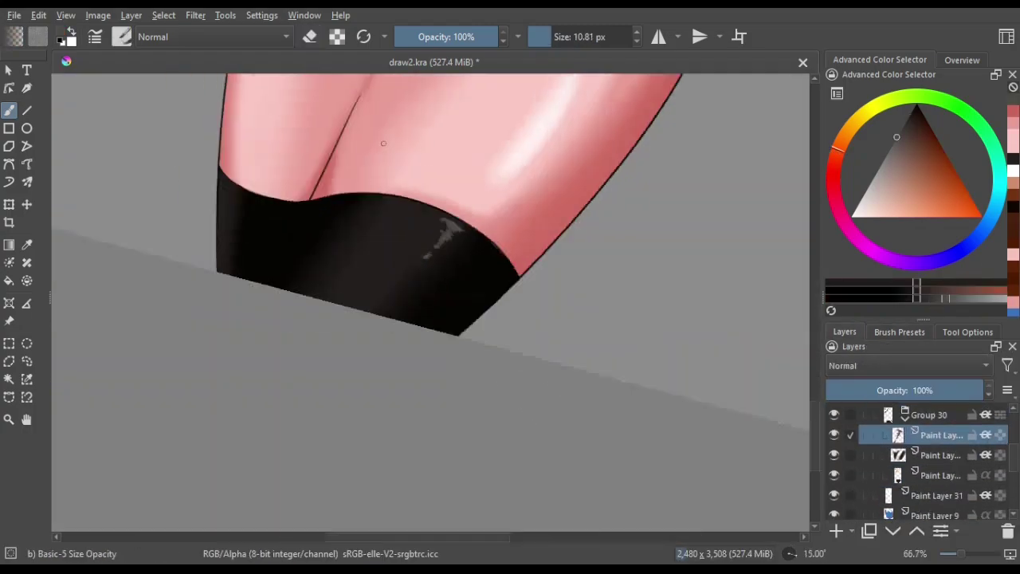
key("6")
key("6")
key("6")
key("Page_Down")
key("Page_Down")
key("Page_Down")
key("Page_Down")
key("Page_Up")
key("Page_Up")
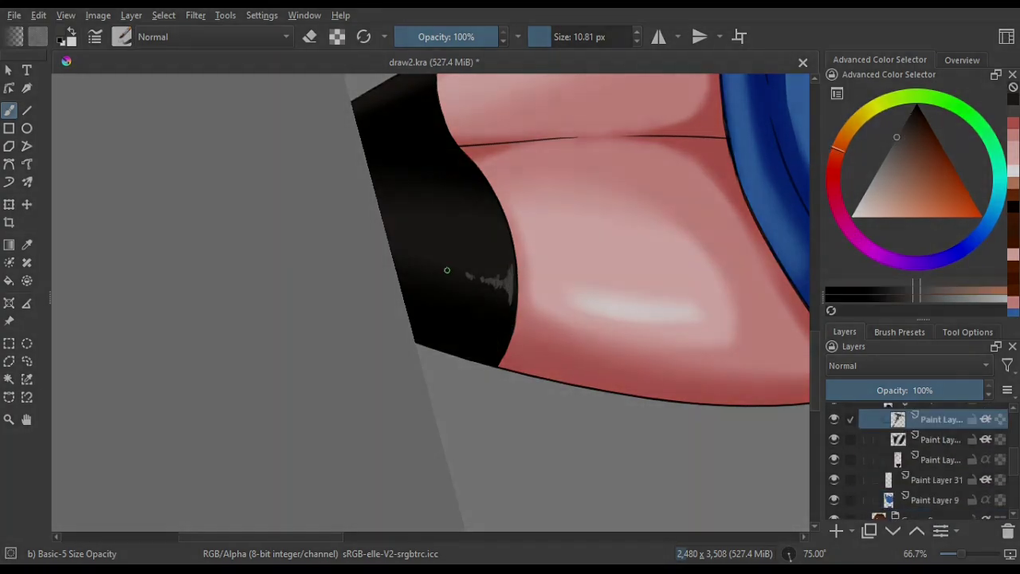
key("5")
key("minus")
key("minus")
key("minus")
key("e")
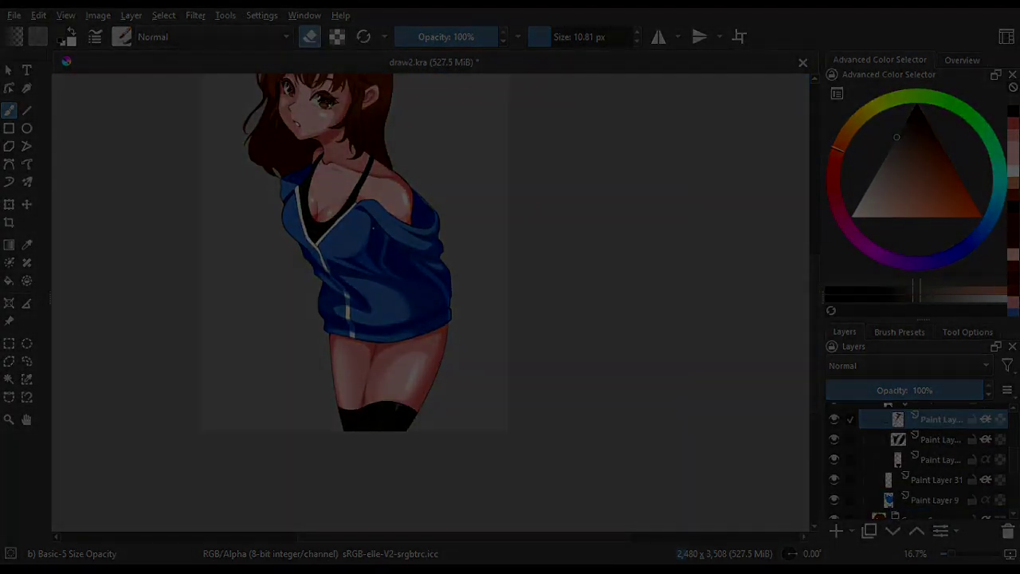